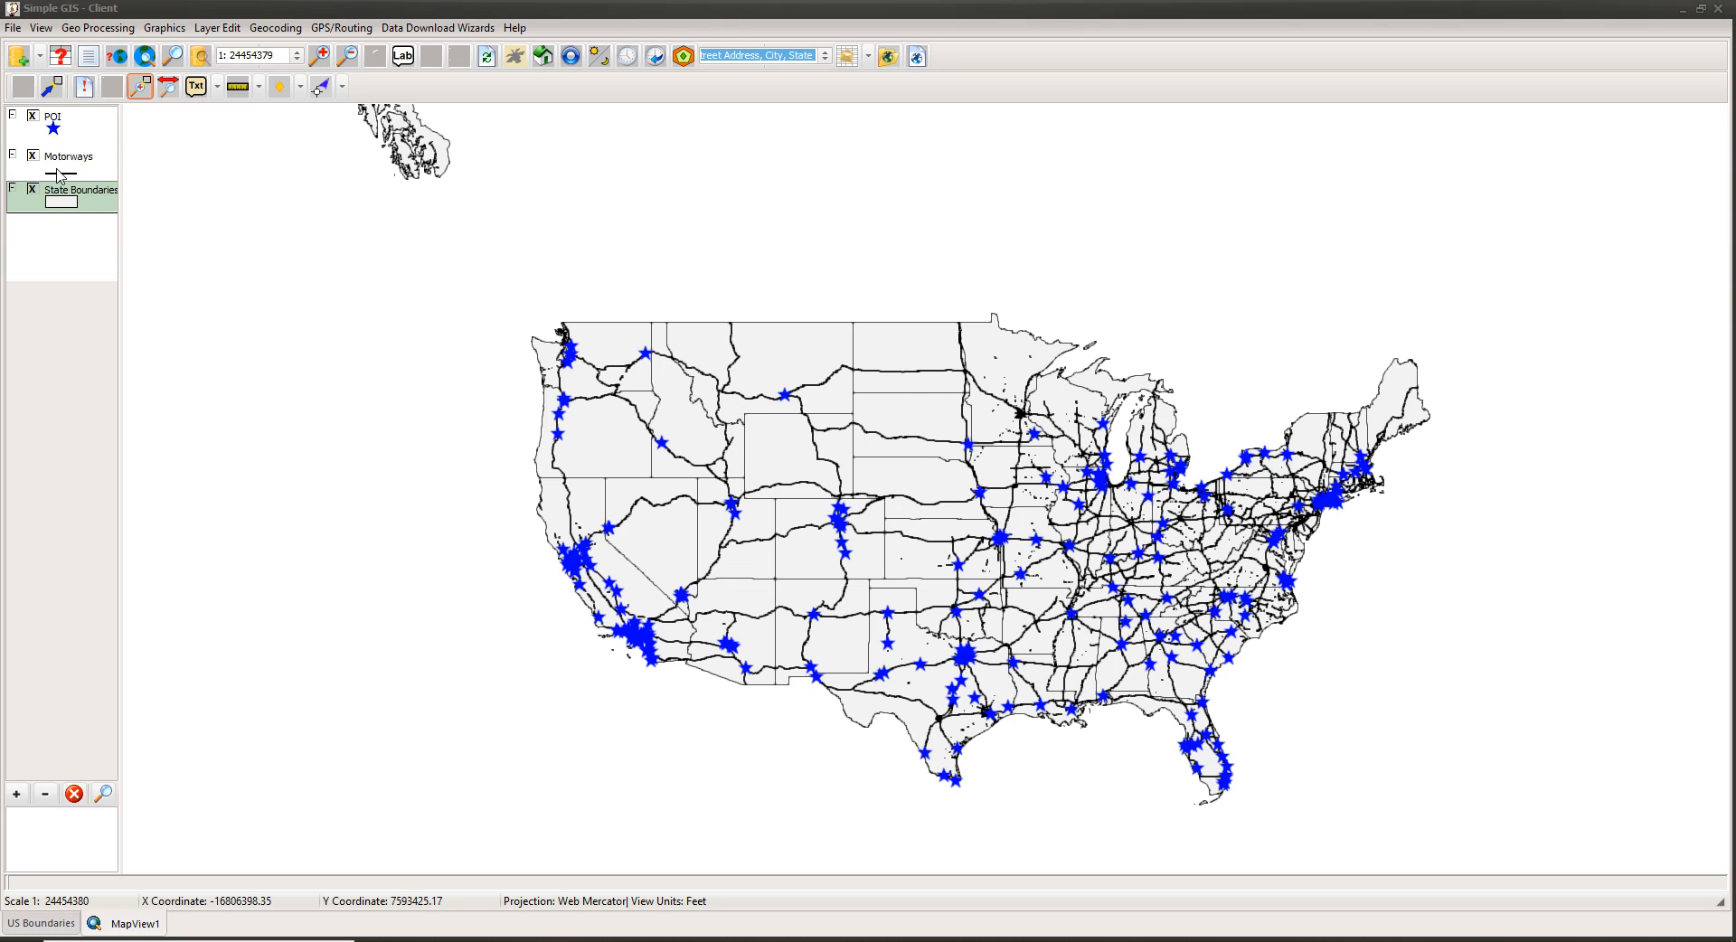
pyautogui.click(65, 169)
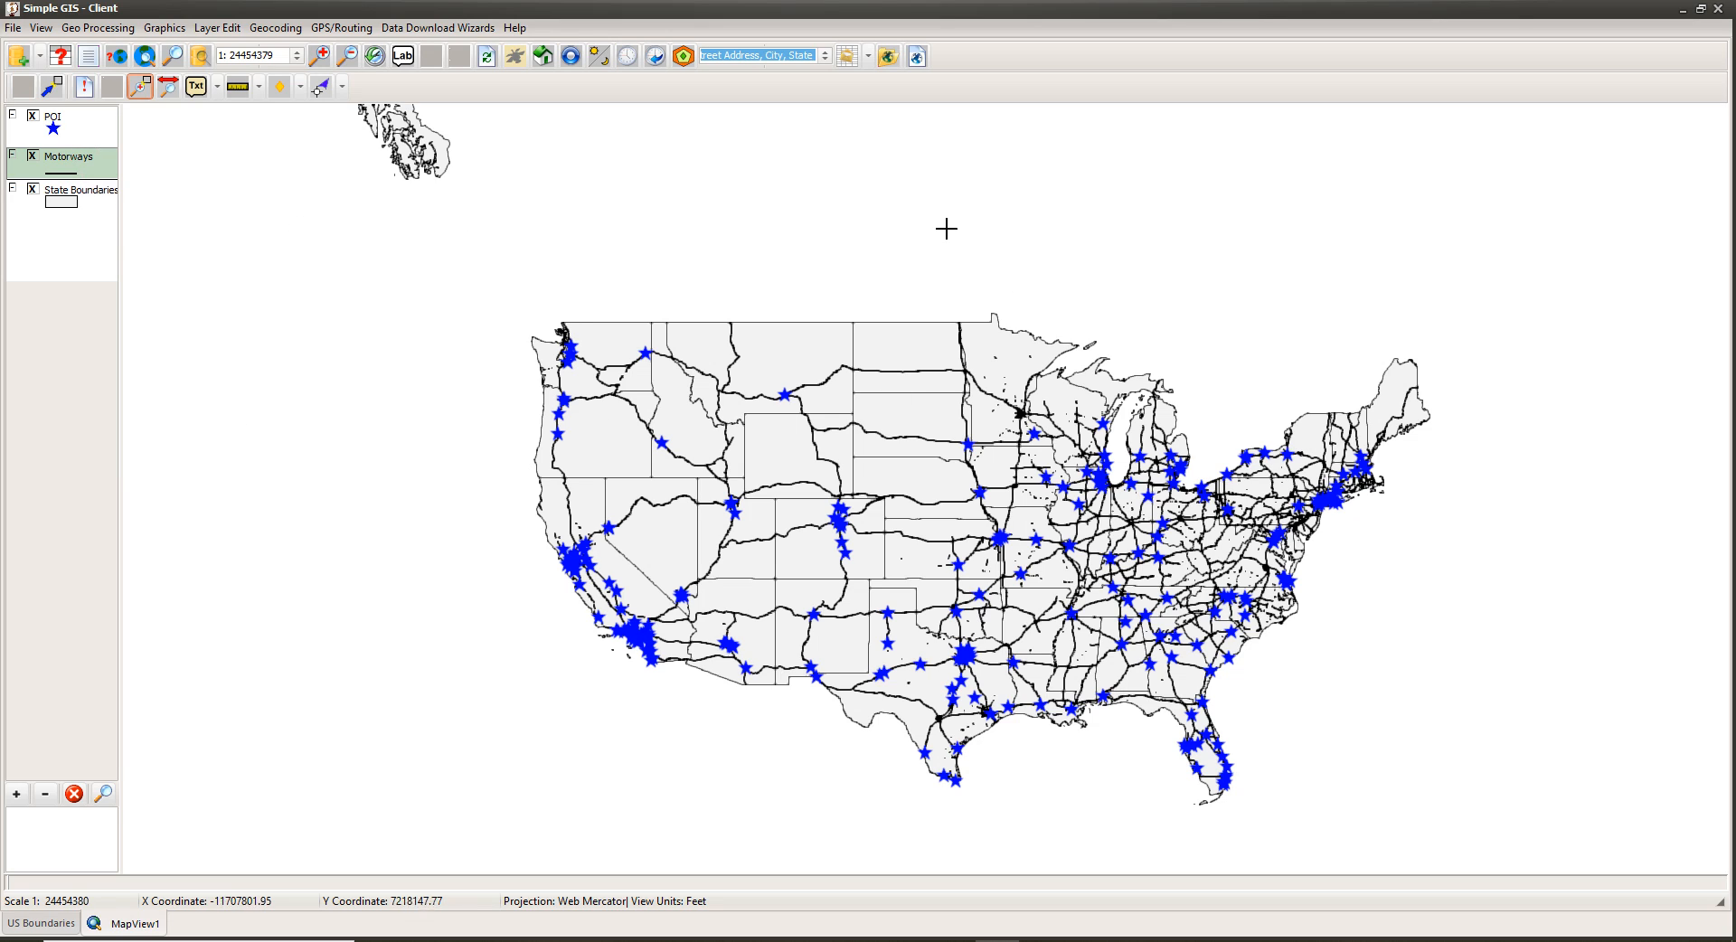
pyautogui.click(79, 197)
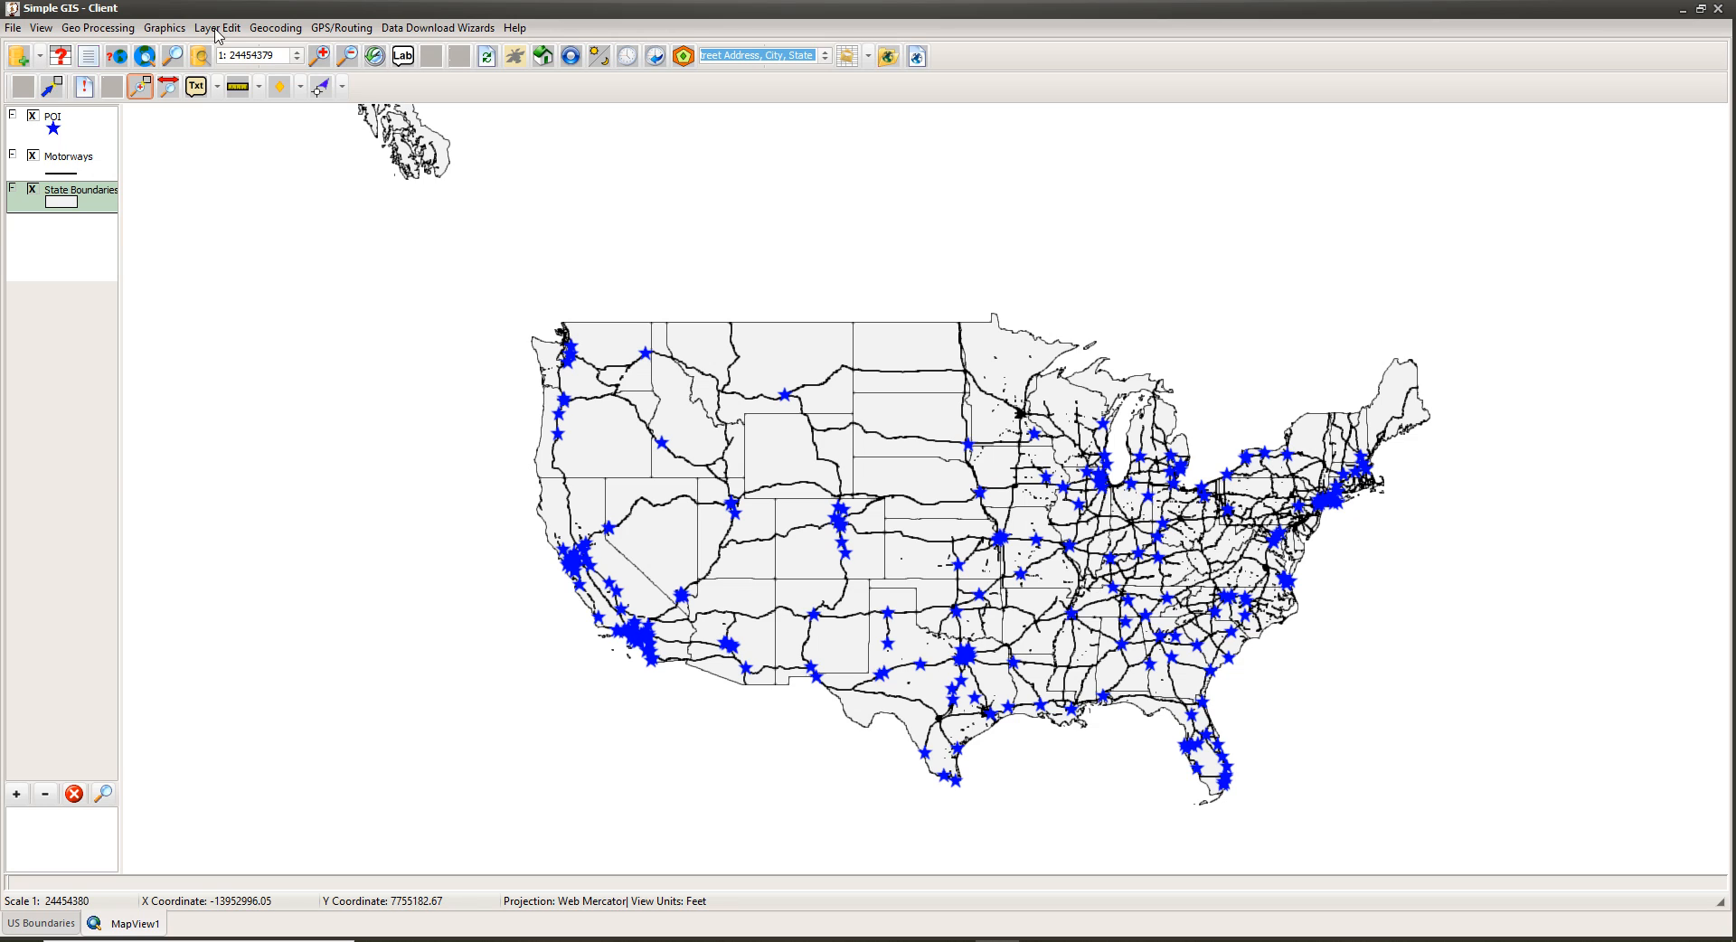
pyautogui.click(218, 87)
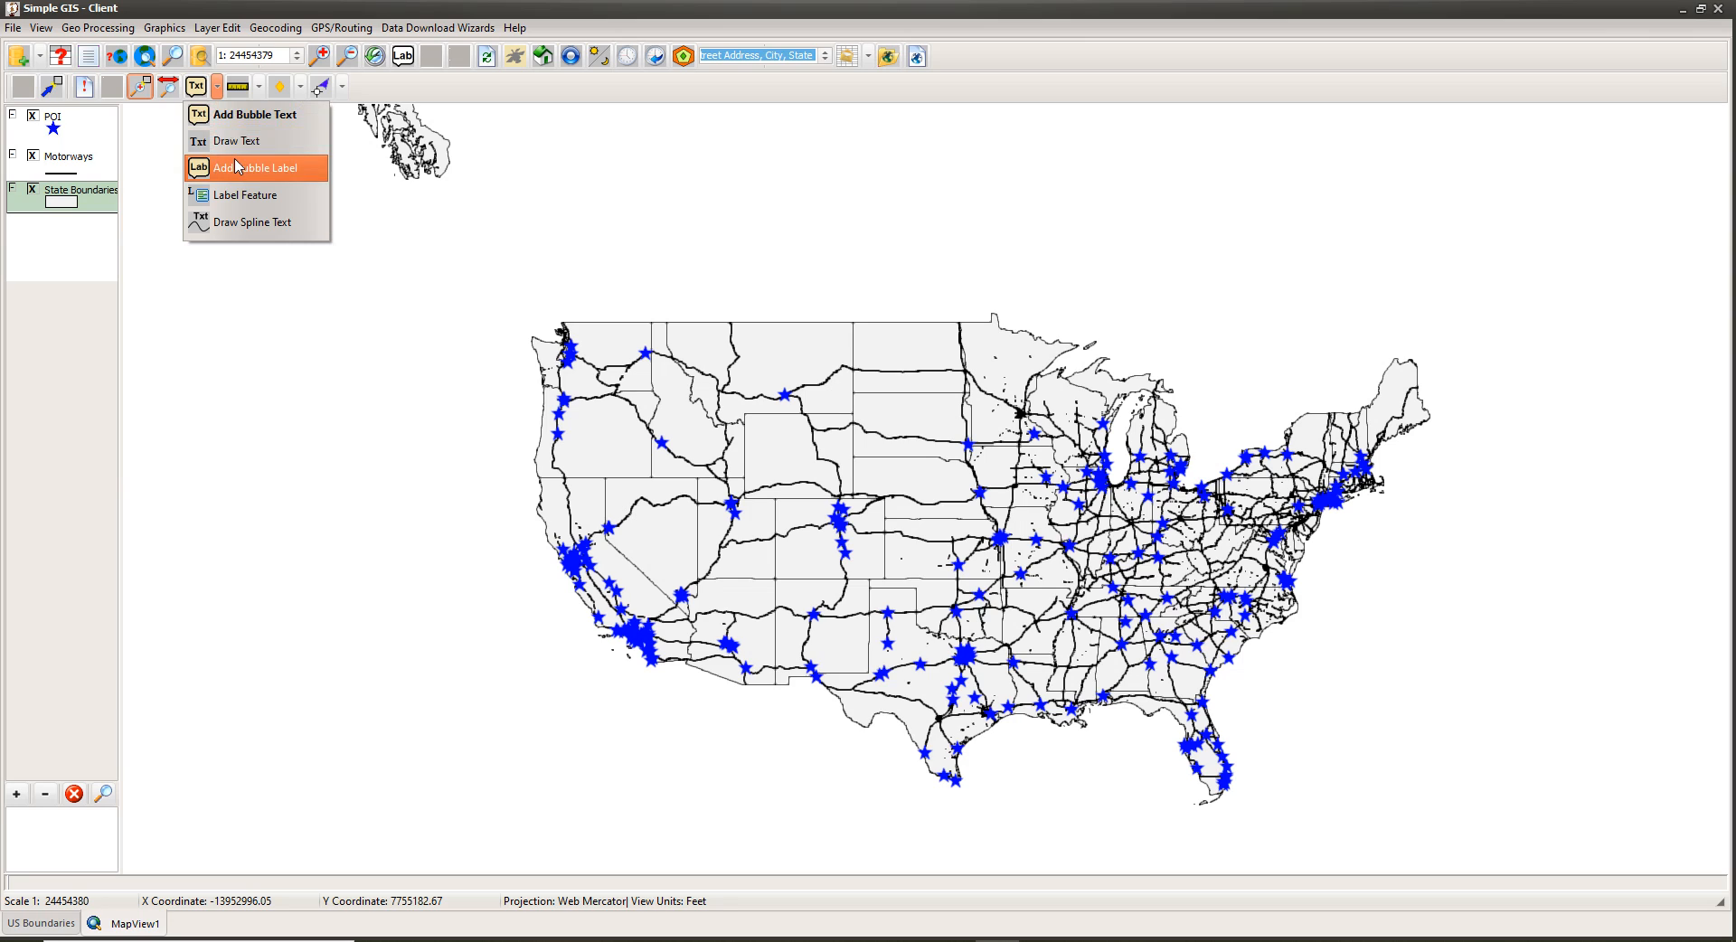
pyautogui.click(237, 142)
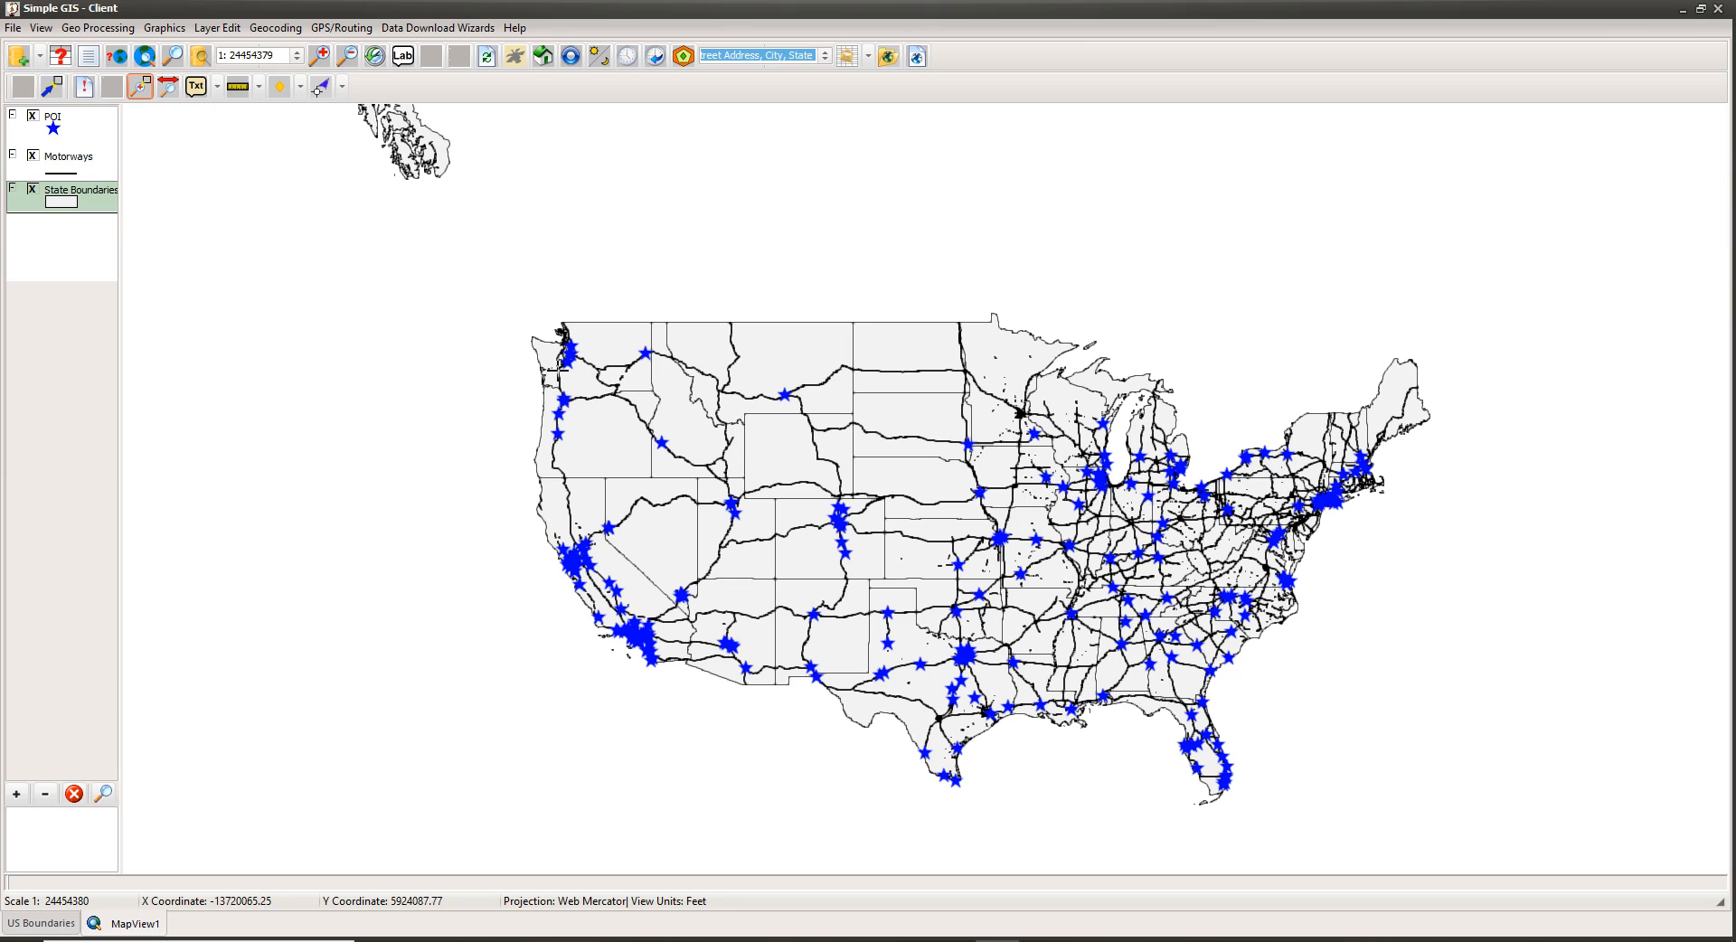
# Open the symbol palette for the POI layer's simple legend symbol.
pyautogui.doubleClick(65, 134)
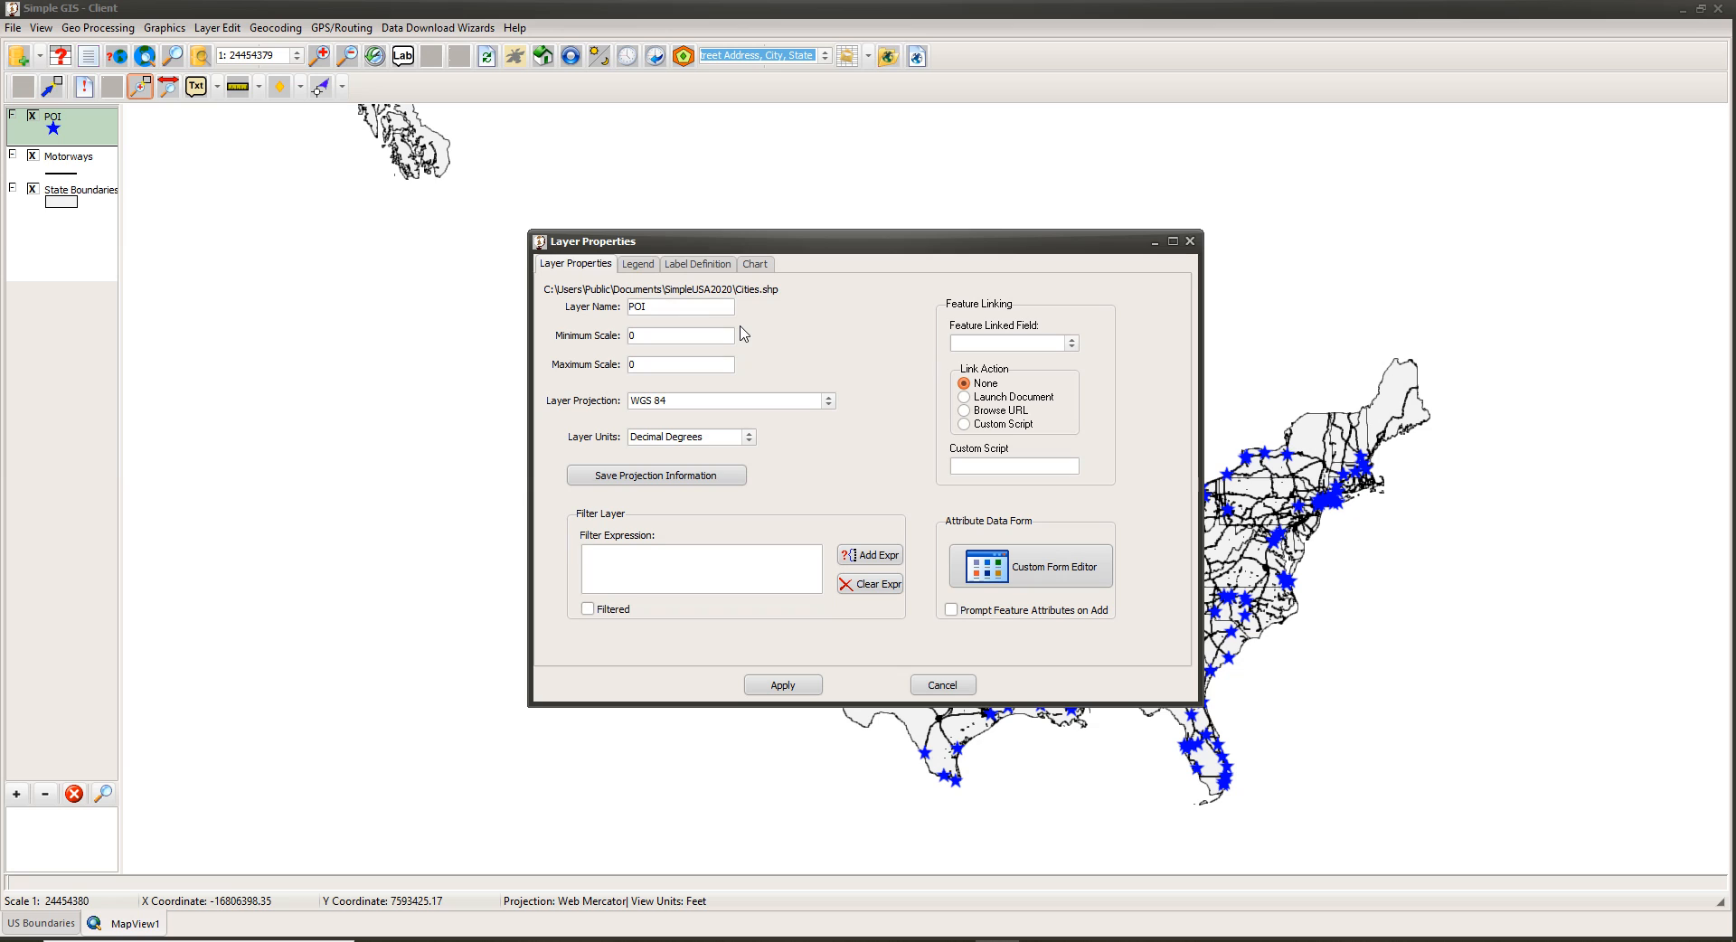
pyautogui.click(642, 268)
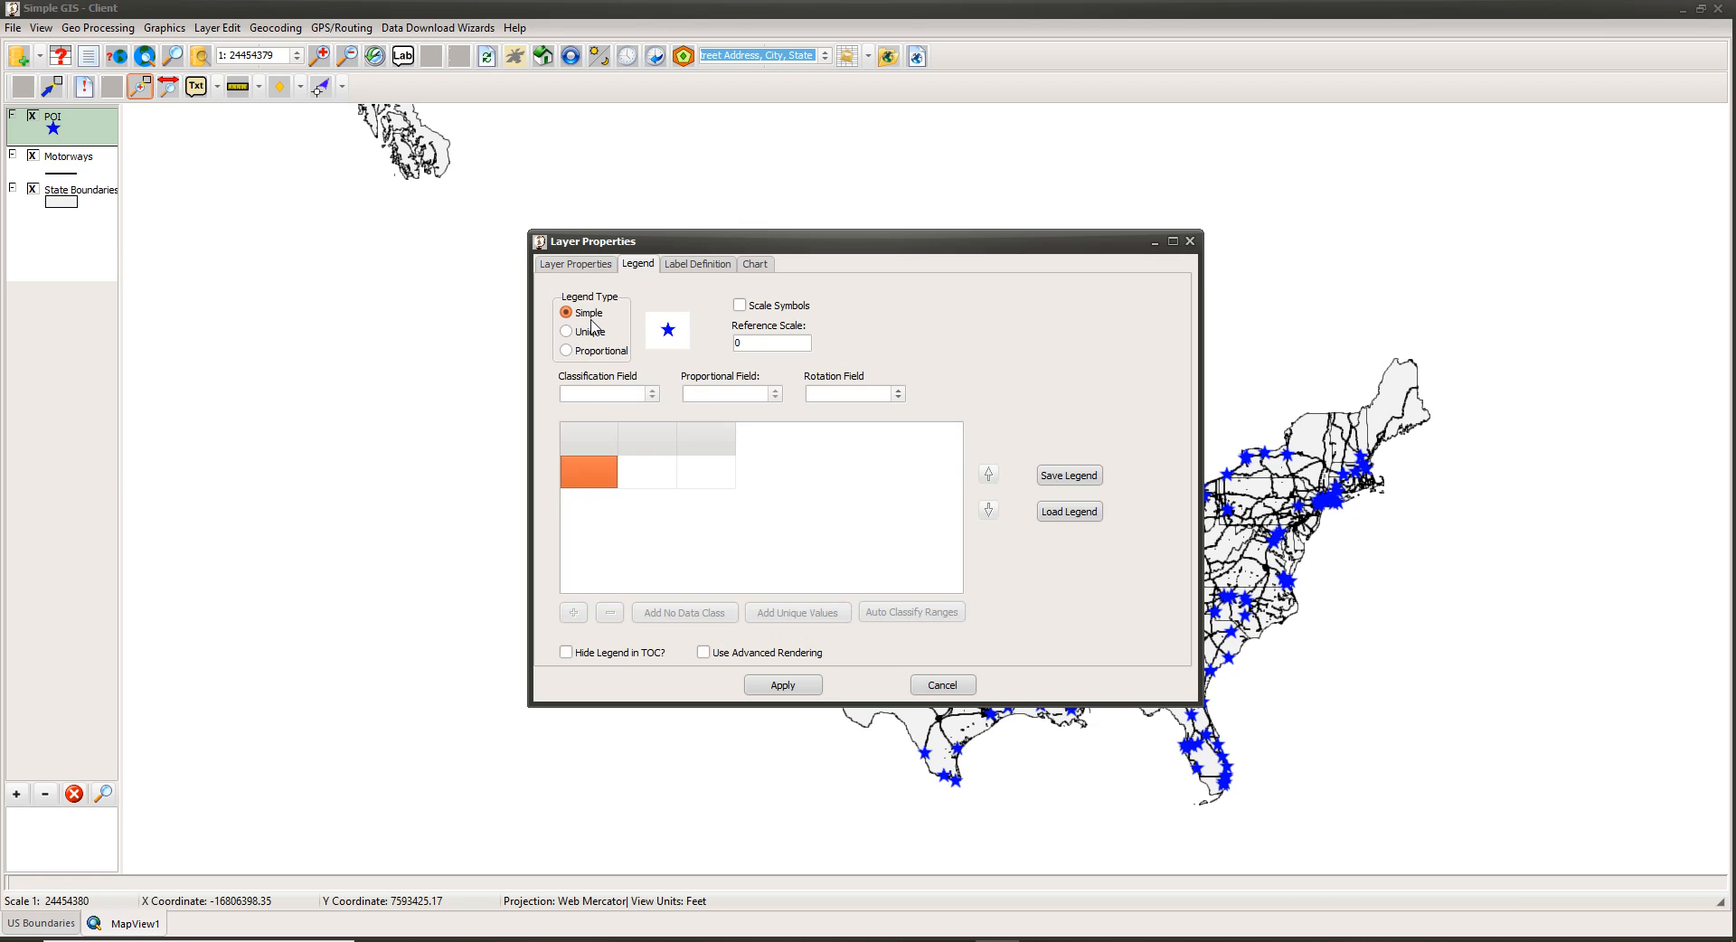
pyautogui.click(670, 333)
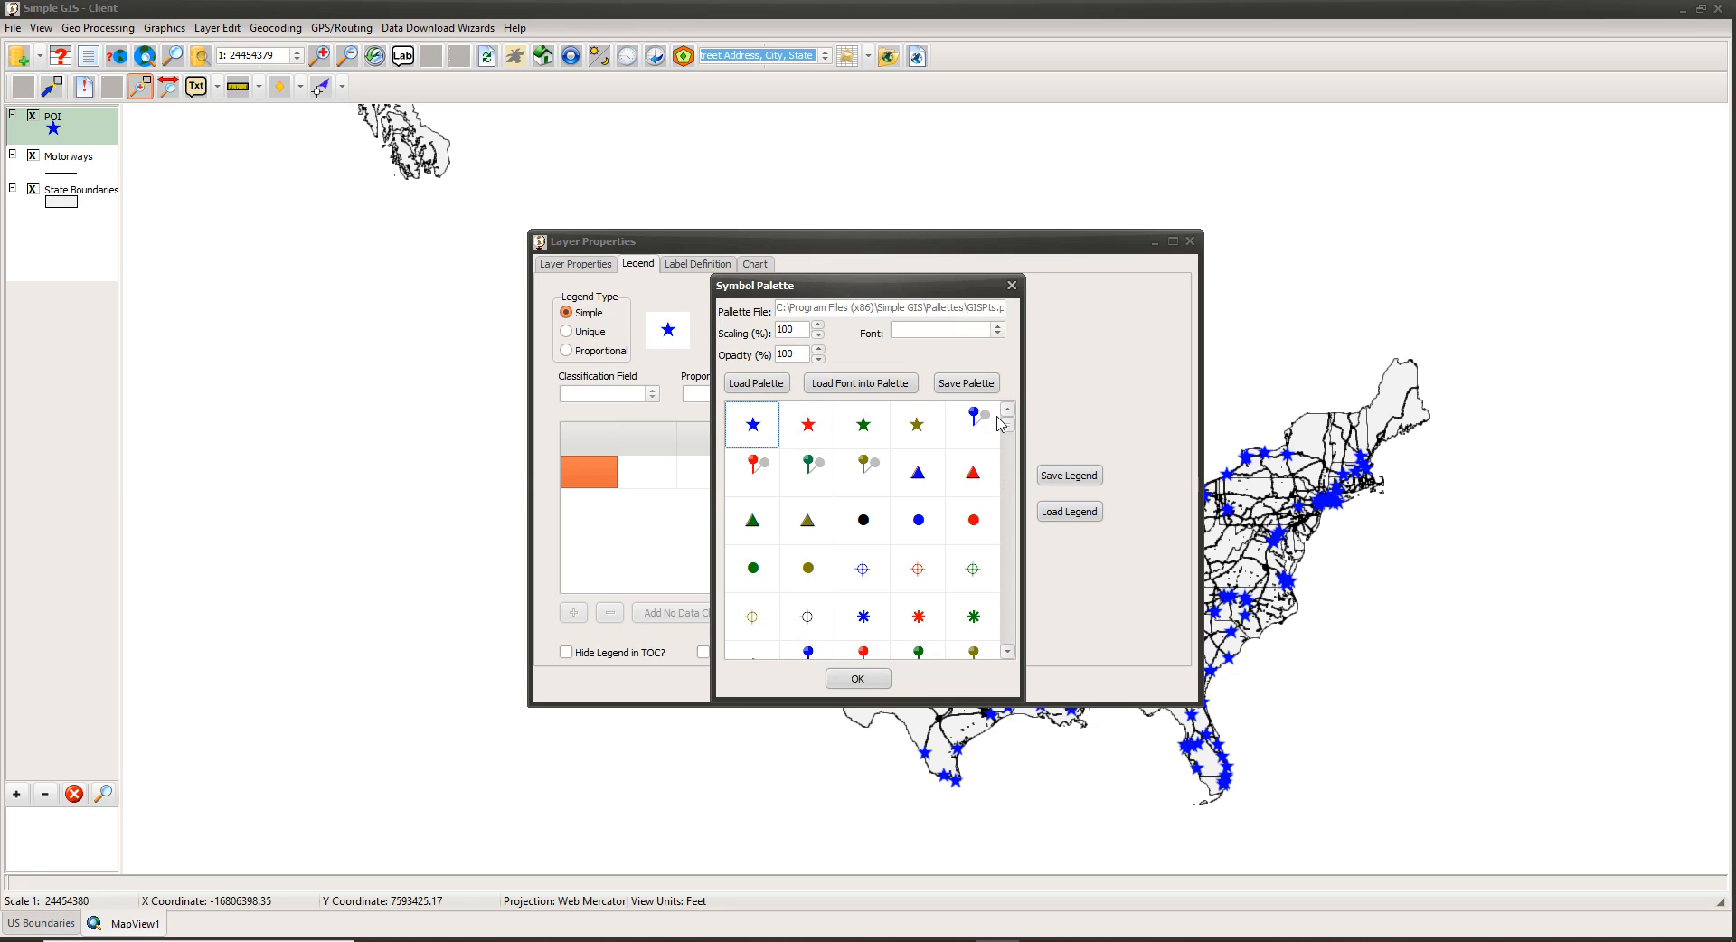
# Examine the range of point symbols available in the symbol palette.
pyautogui.scroll(-10, 910, 563)
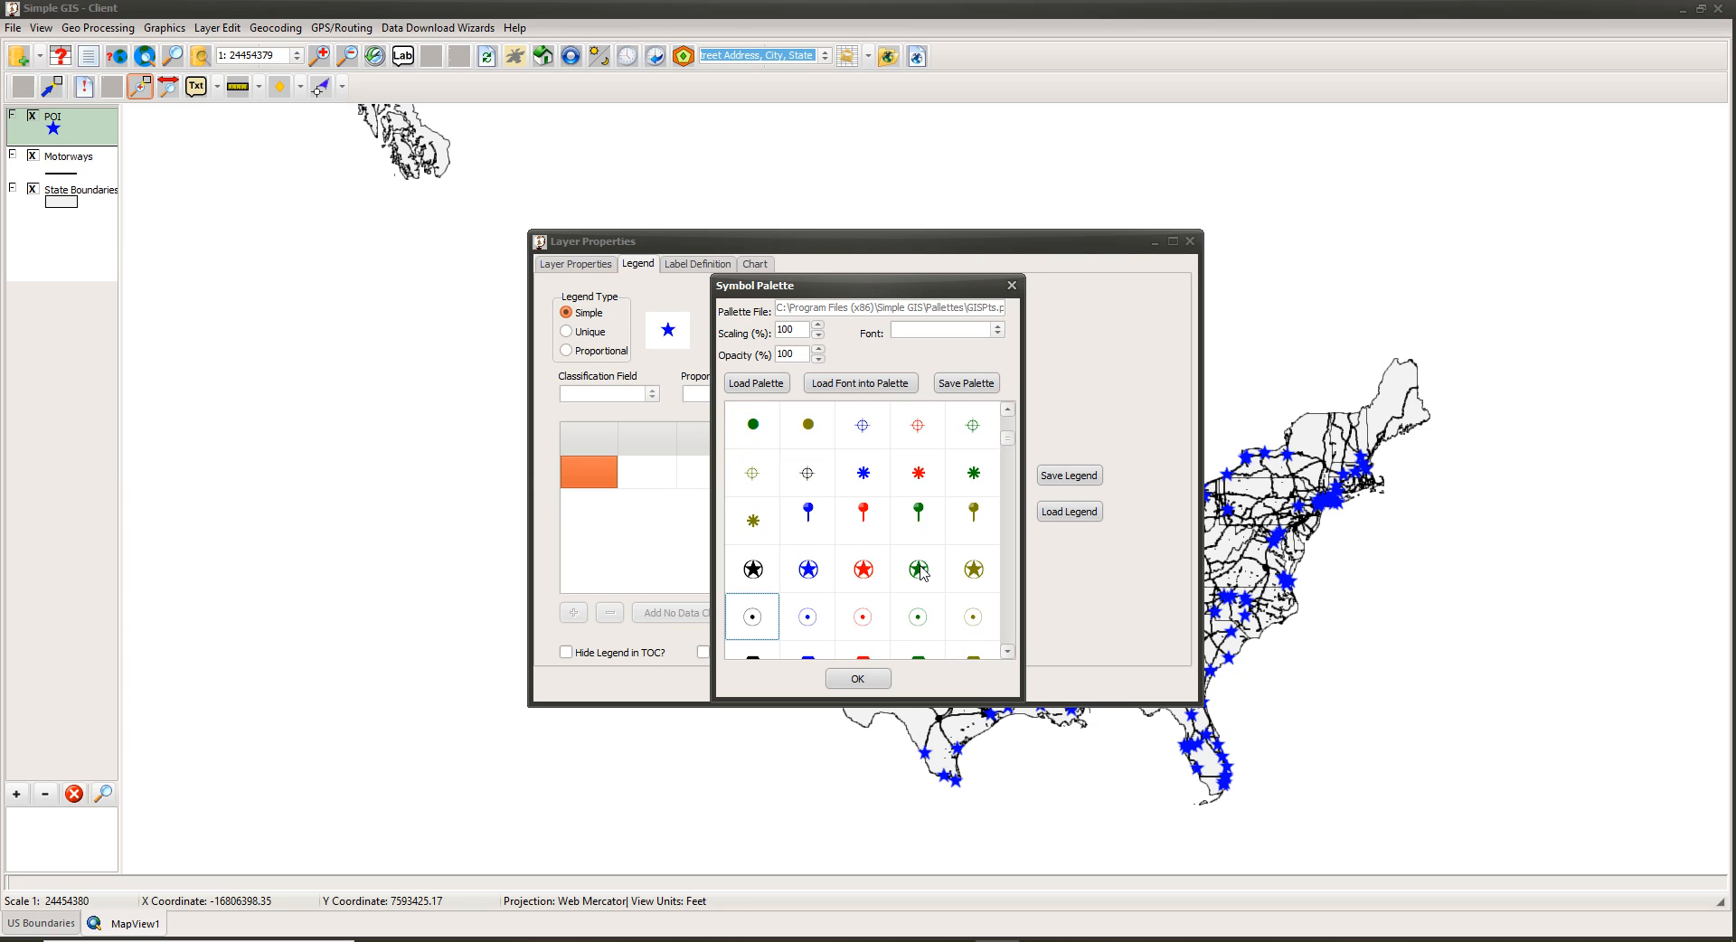
pyautogui.scroll(-10, 923, 571)
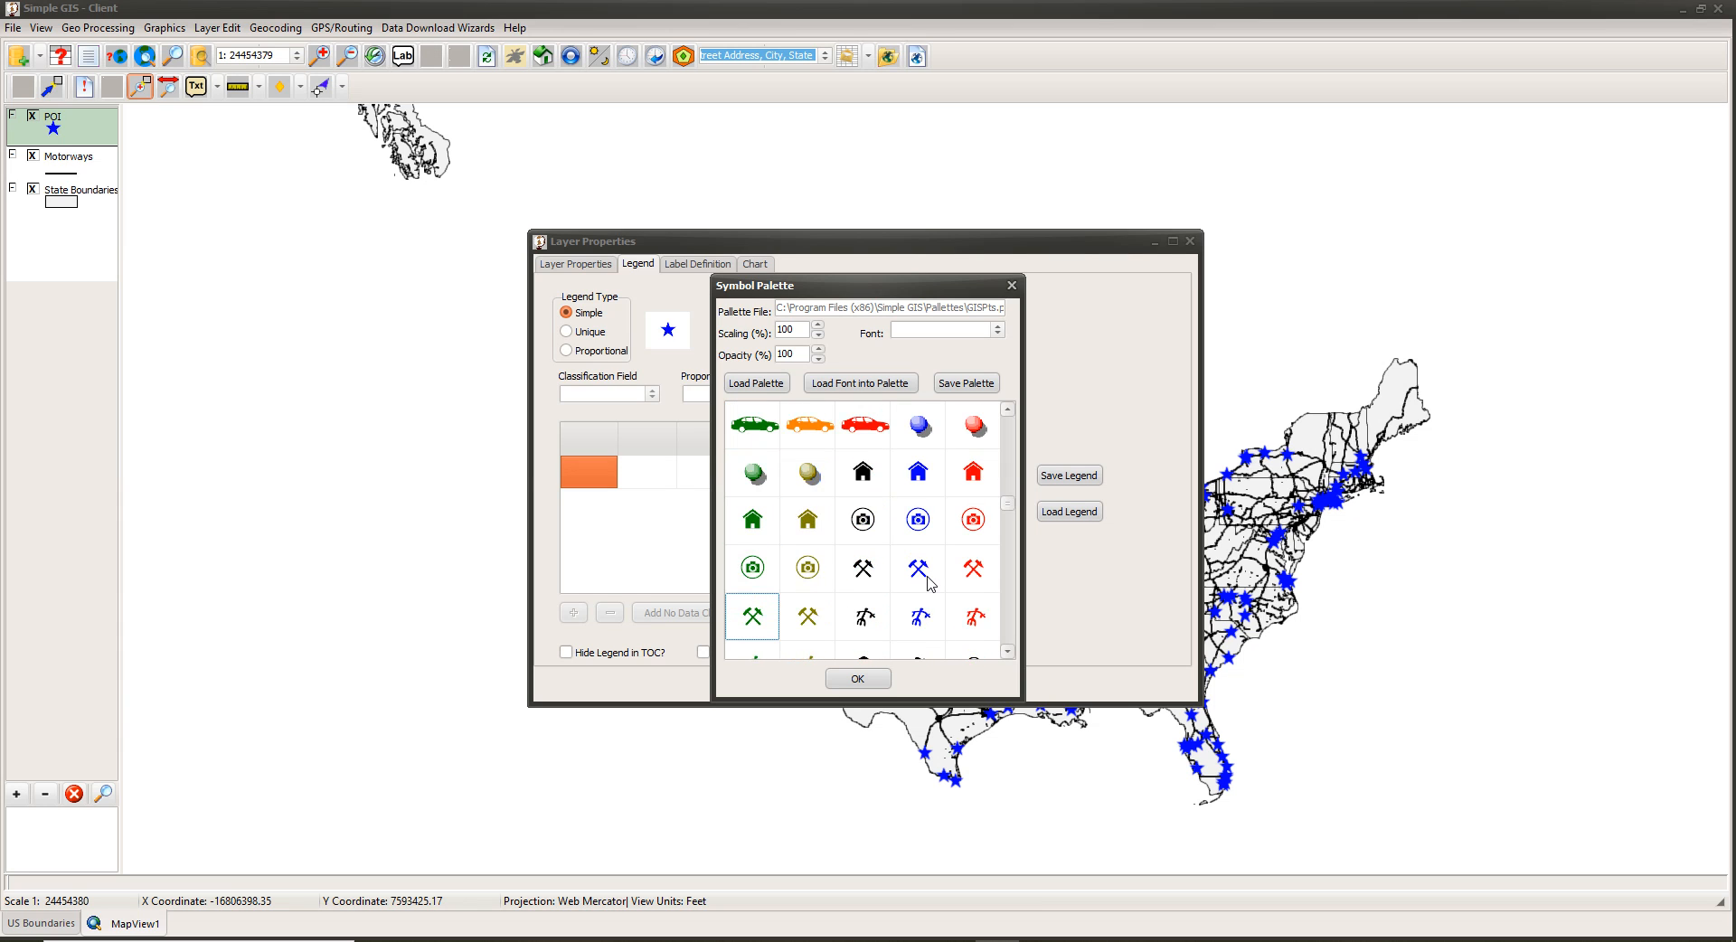
pyautogui.scroll(-3, 929, 584)
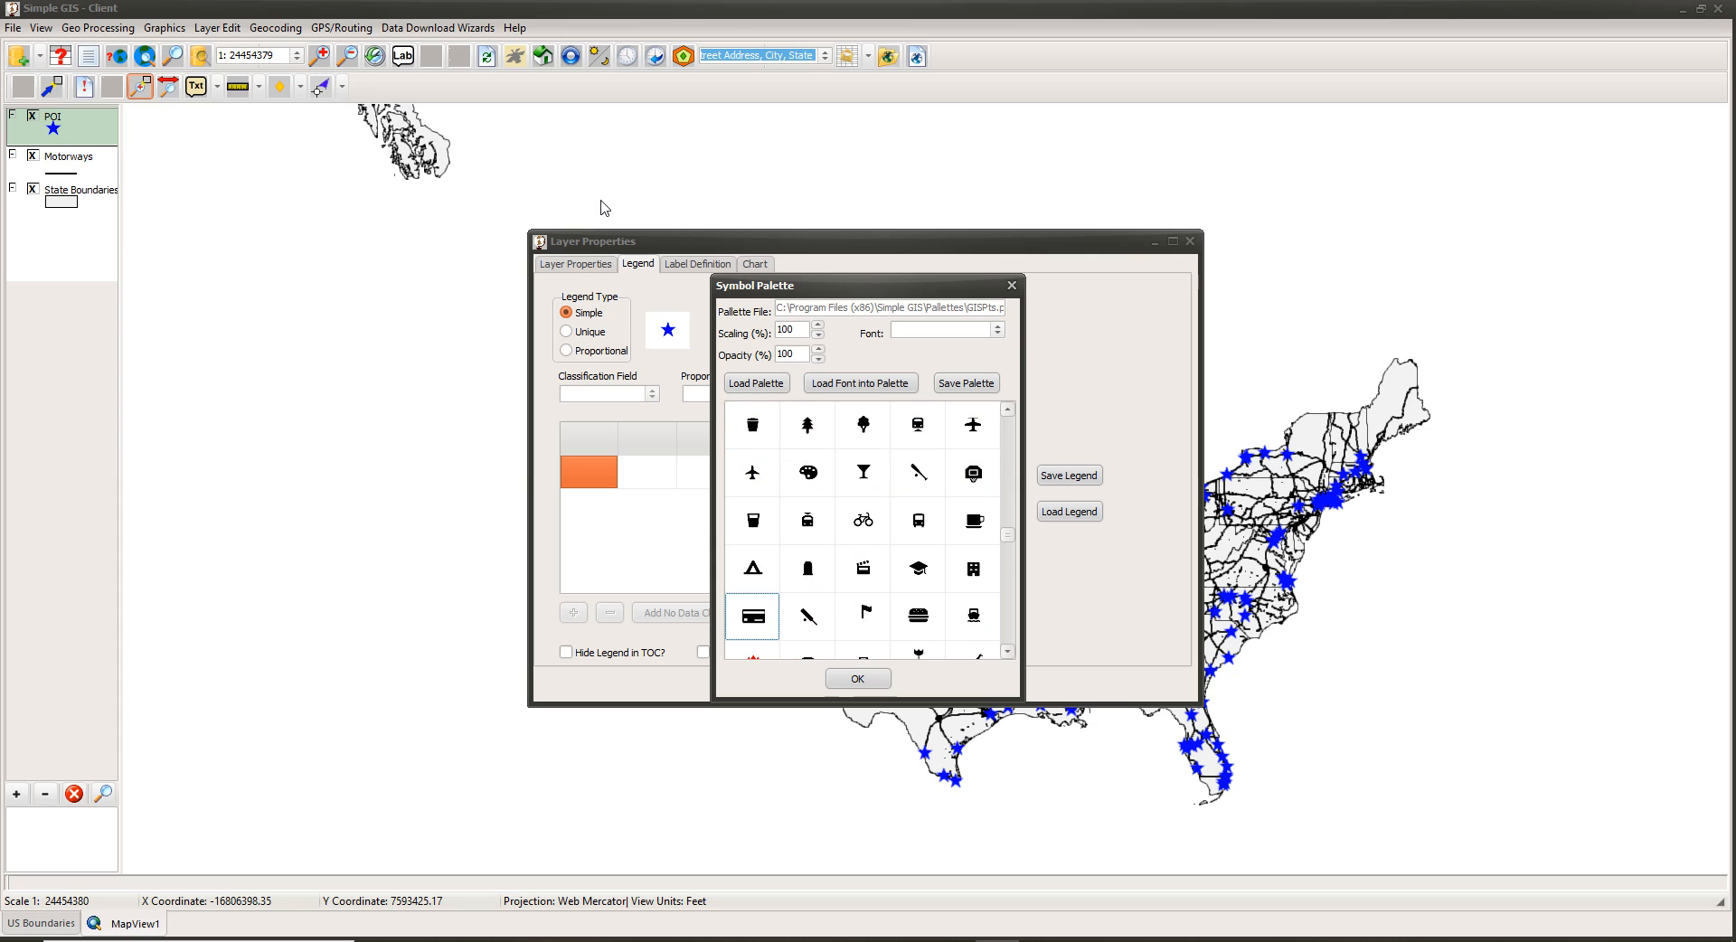
pyautogui.scroll(5, 778, 553)
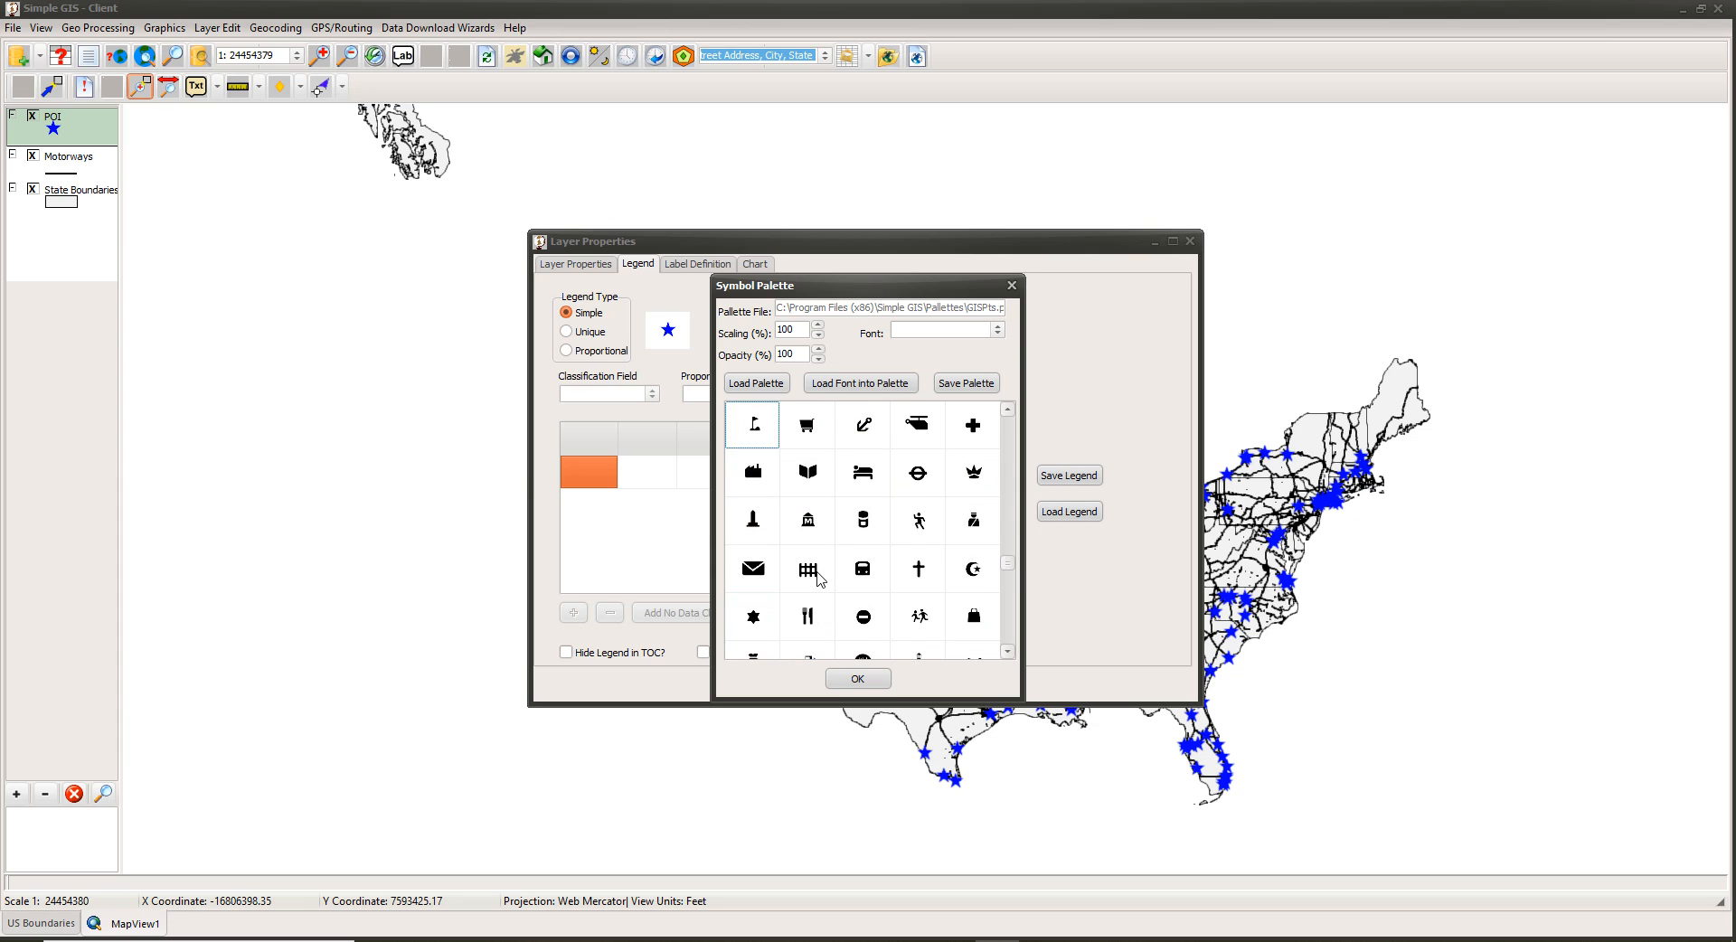
pyautogui.scroll(8, 819, 579)
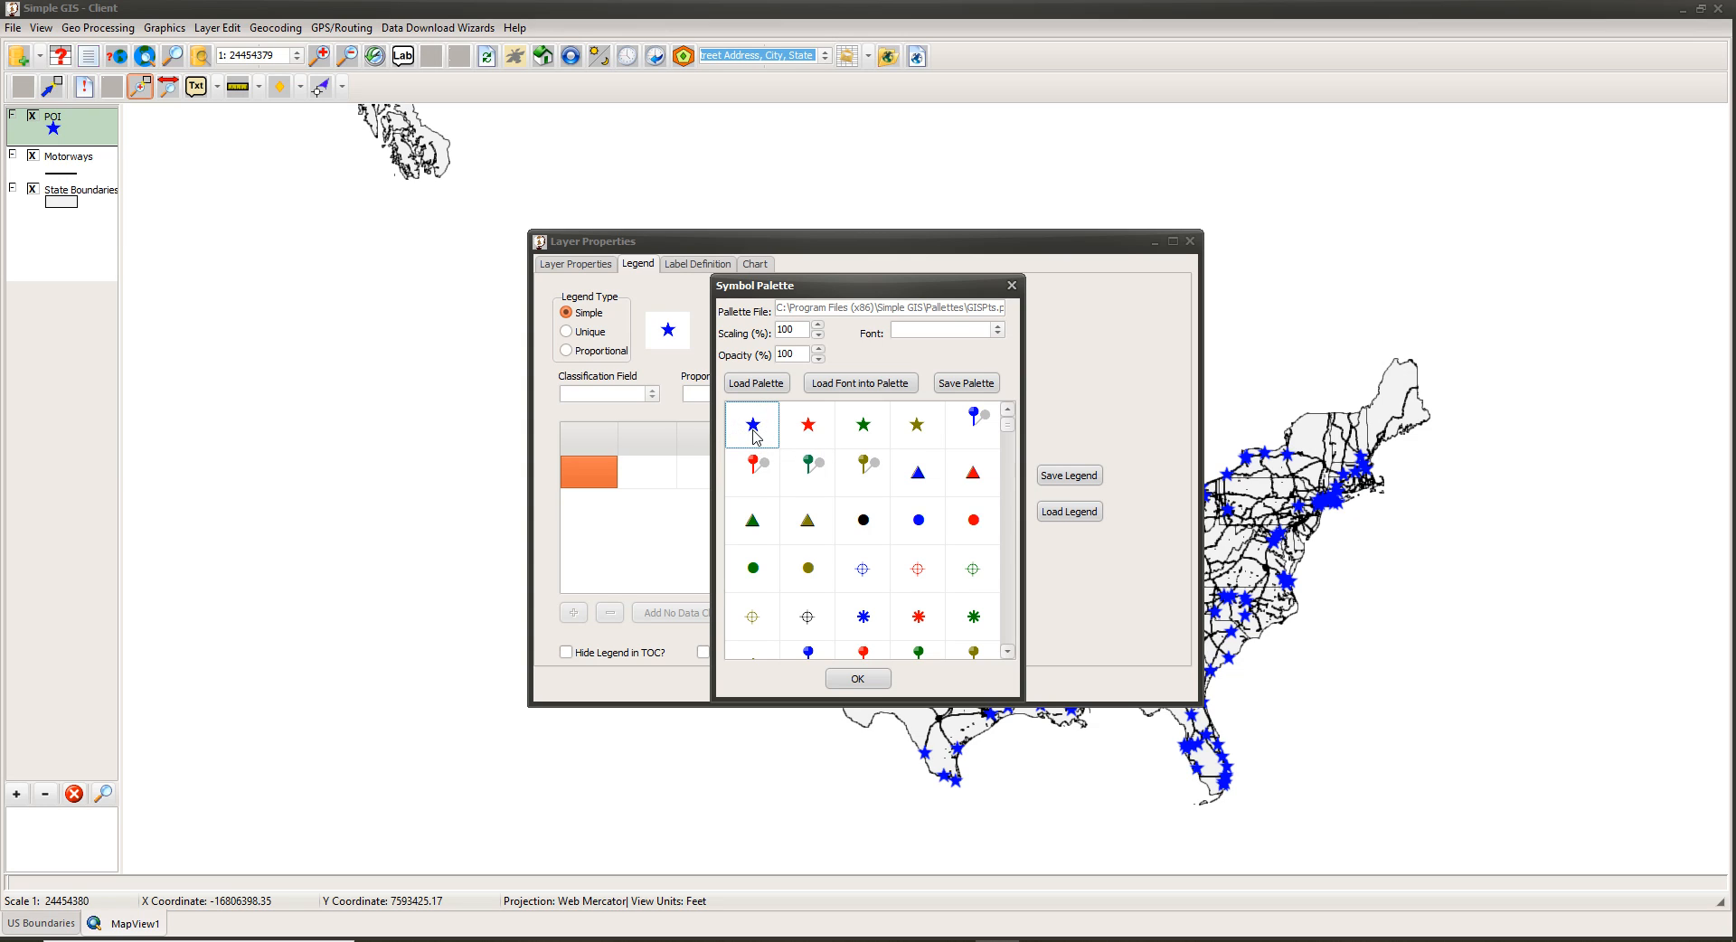
pyautogui.scroll(-4, 840, 504)
pyautogui.scroll(-10, 864, 542)
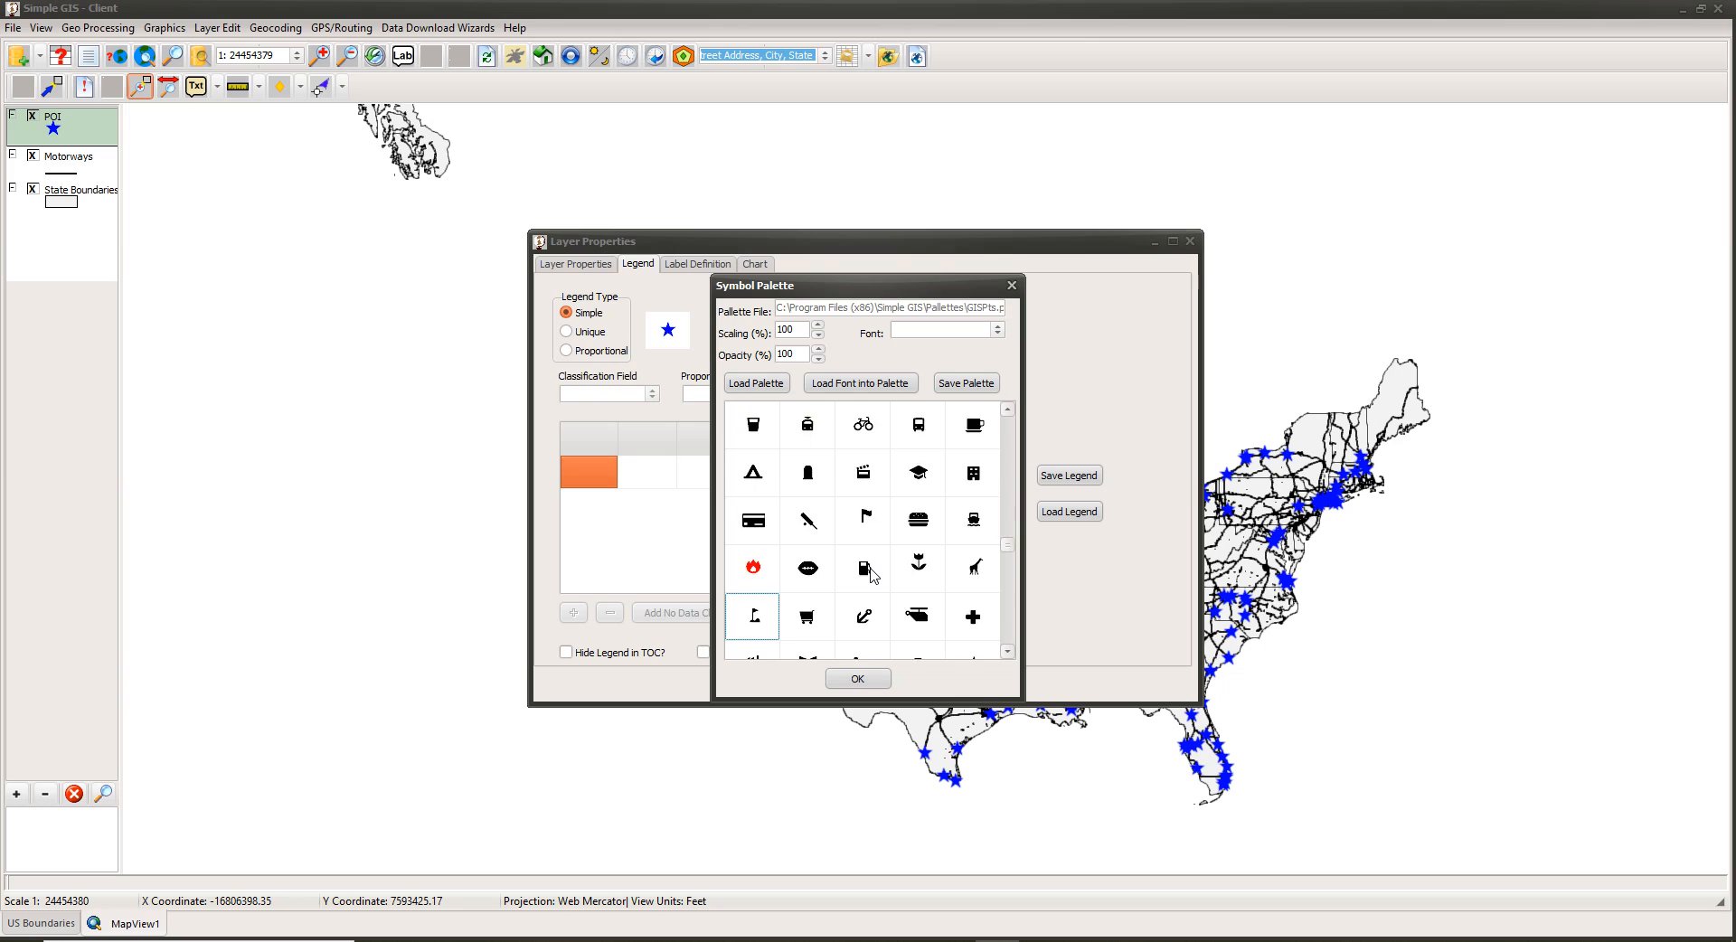
pyautogui.scroll(-8, 871, 575)
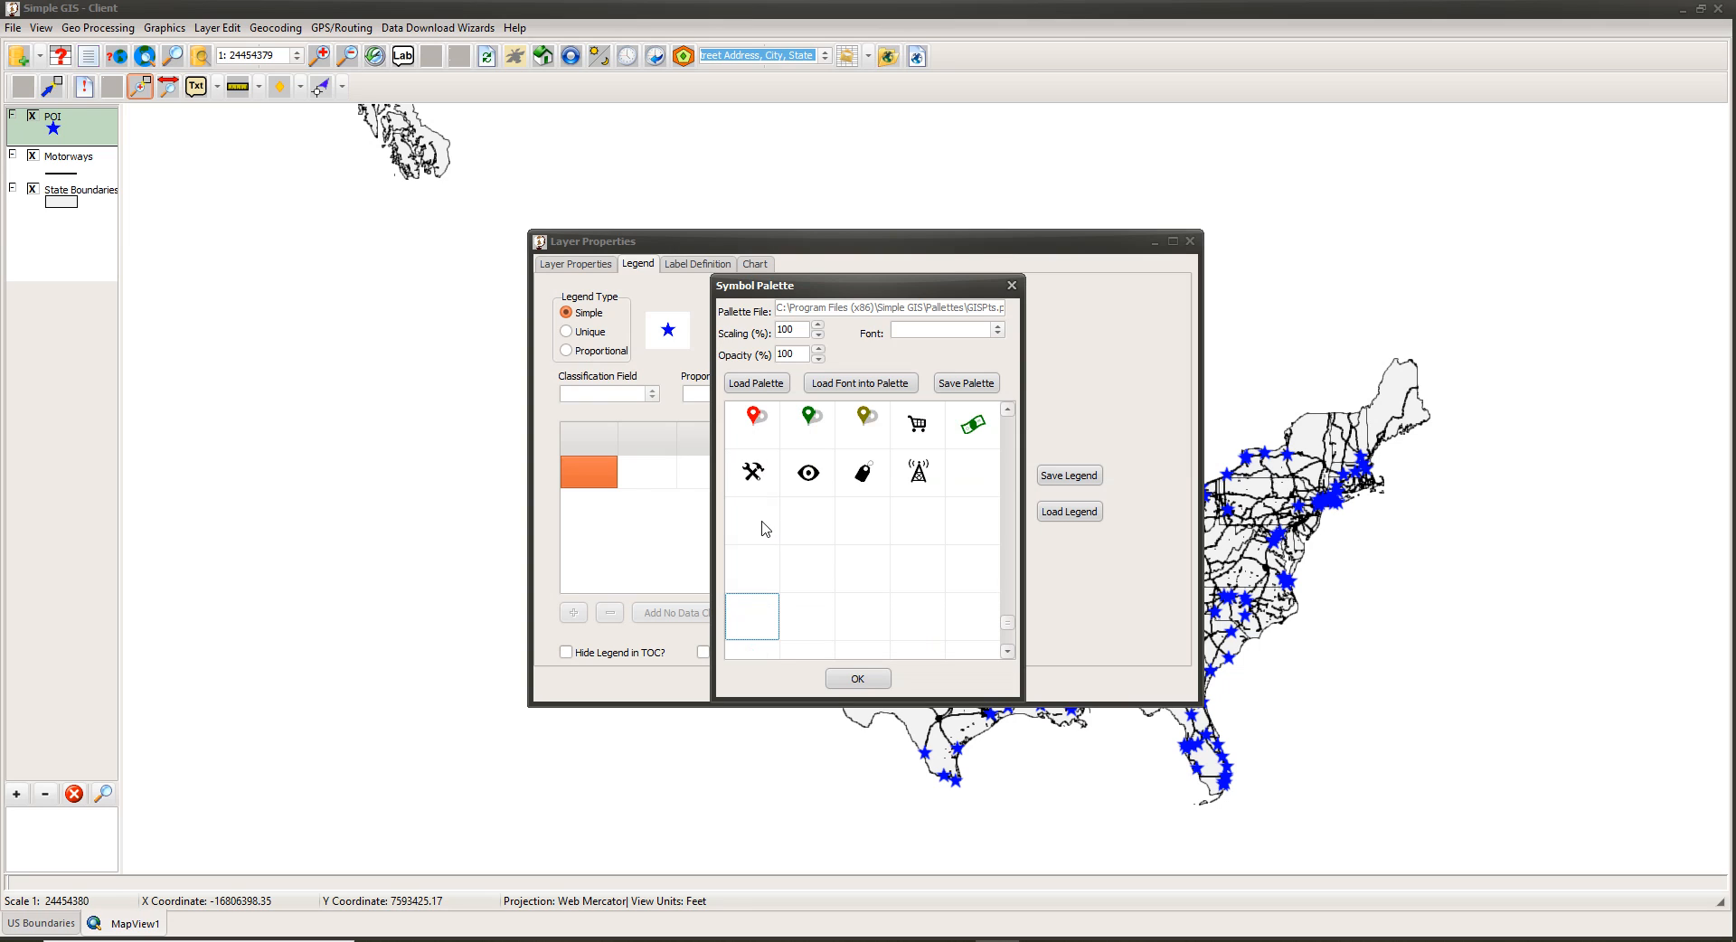
pyautogui.scroll(3, 845, 523)
pyautogui.scroll(8, 842, 523)
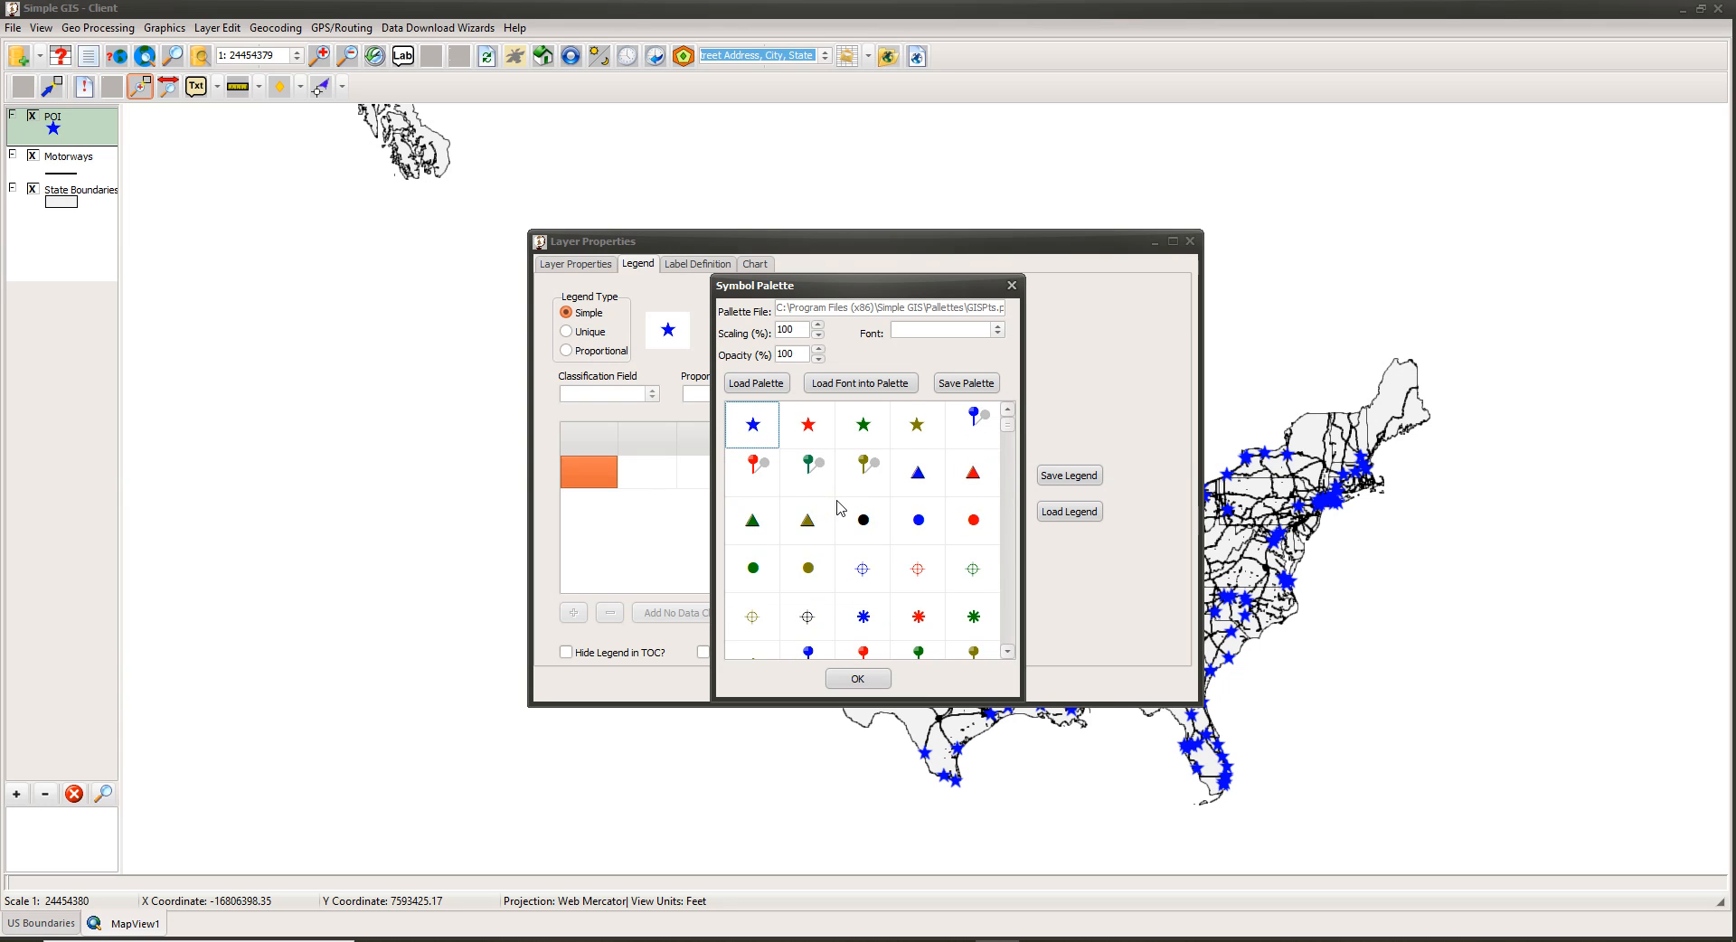
# Open the blue star symbol for editing and show its marker and text settings.
pyautogui.doubleClick(754, 426)
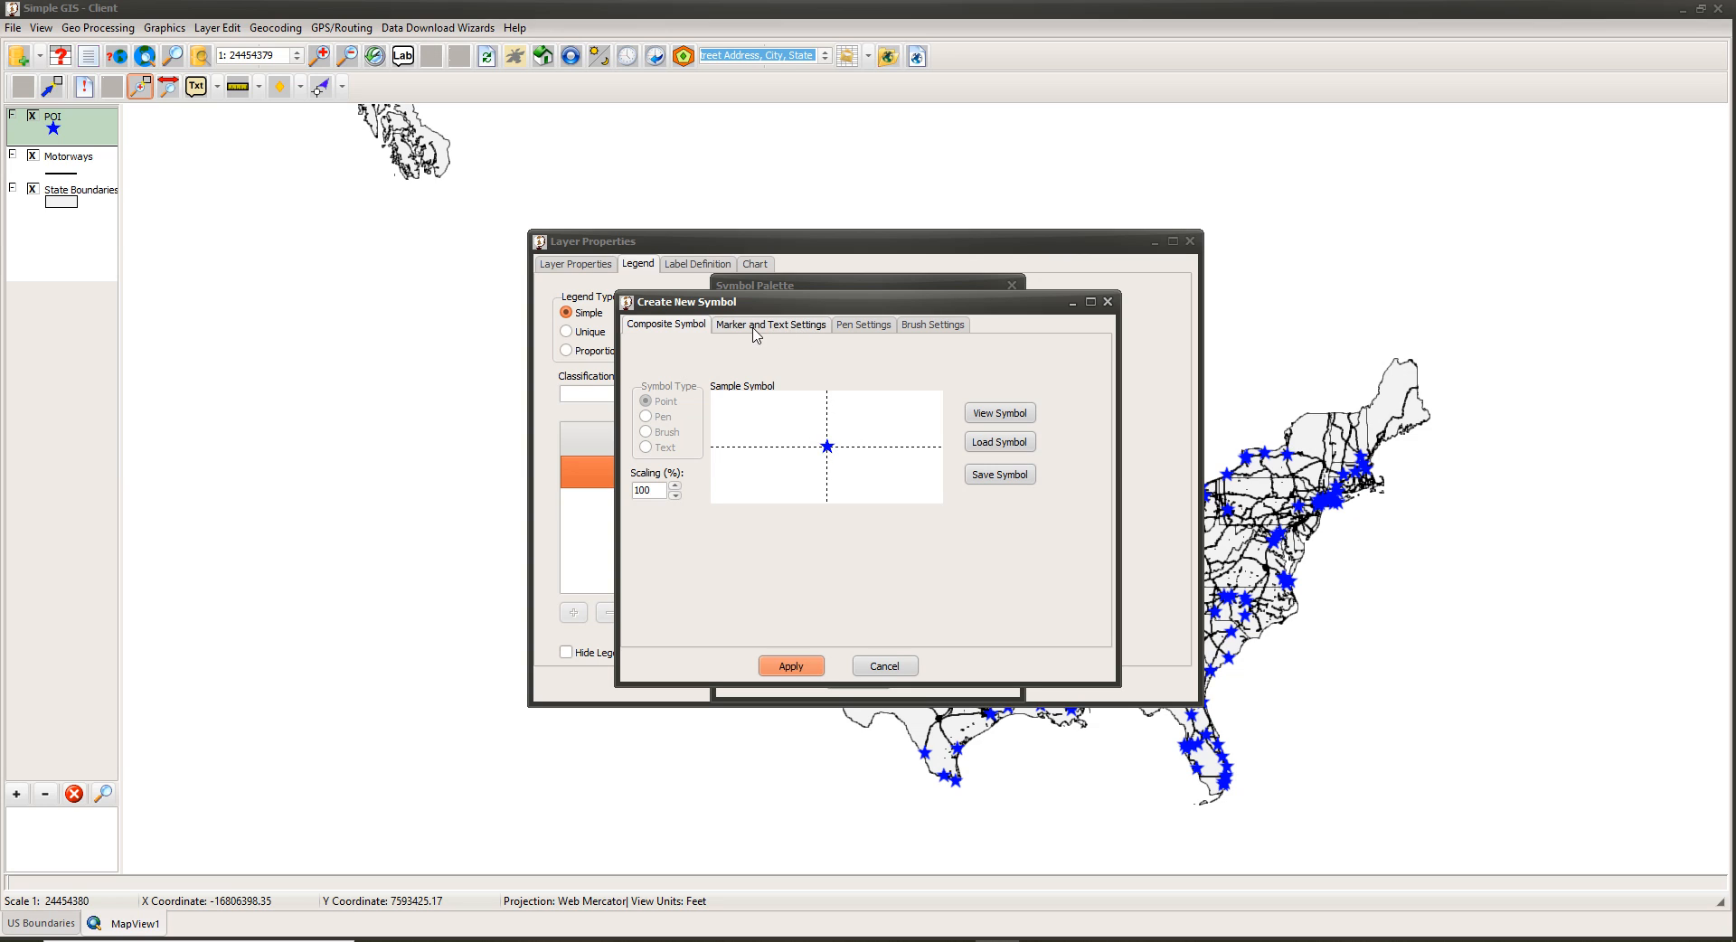
pyautogui.click(800, 335)
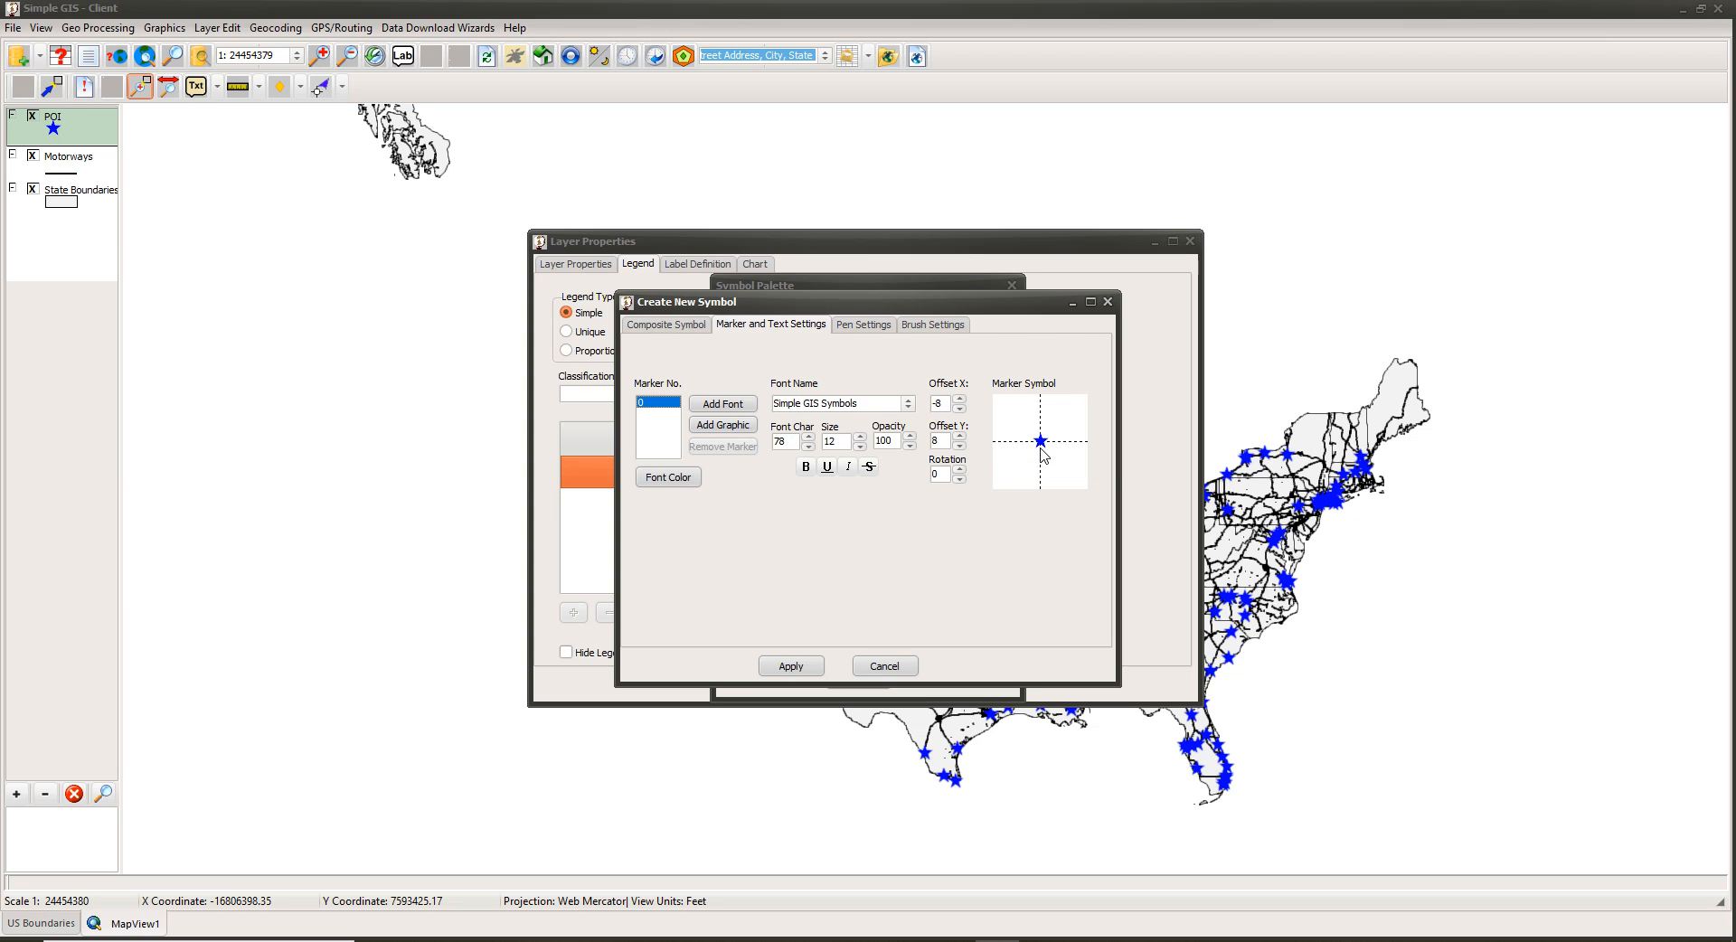
# Try the star marker at size 24 and opacity 50, and restore size 12 and opacity 100.
pyautogui.doubleClick(833, 440)
pyautogui.write('24')
pyautogui.doubleClick(831, 441)
pyautogui.write('12')
pyautogui.doubleClick(889, 440)
pyautogui.write('50')
pyautogui.doubleClick(899, 444)
pyautogui.write('100')
# Try shifting the star marker's offset and rotating it by 45, and reset the rotation to 0.
pyautogui.click(959, 399)
pyautogui.click(960, 399)
pyautogui.click(960, 407)
pyautogui.click(960, 408)
pyautogui.click(961, 408)
pyautogui.click(961, 408)
pyautogui.click(960, 407)
pyautogui.click(960, 408)
pyautogui.click(960, 408)
pyautogui.click(961, 408)
pyautogui.write('45')
pyautogui.doubleClick(946, 473)
pyautogui.write('0')
# Add butterfly.svg as a second, graphic marker of the symbol and set its size to 15.
pyautogui.click(648, 429)
pyautogui.click(729, 432)
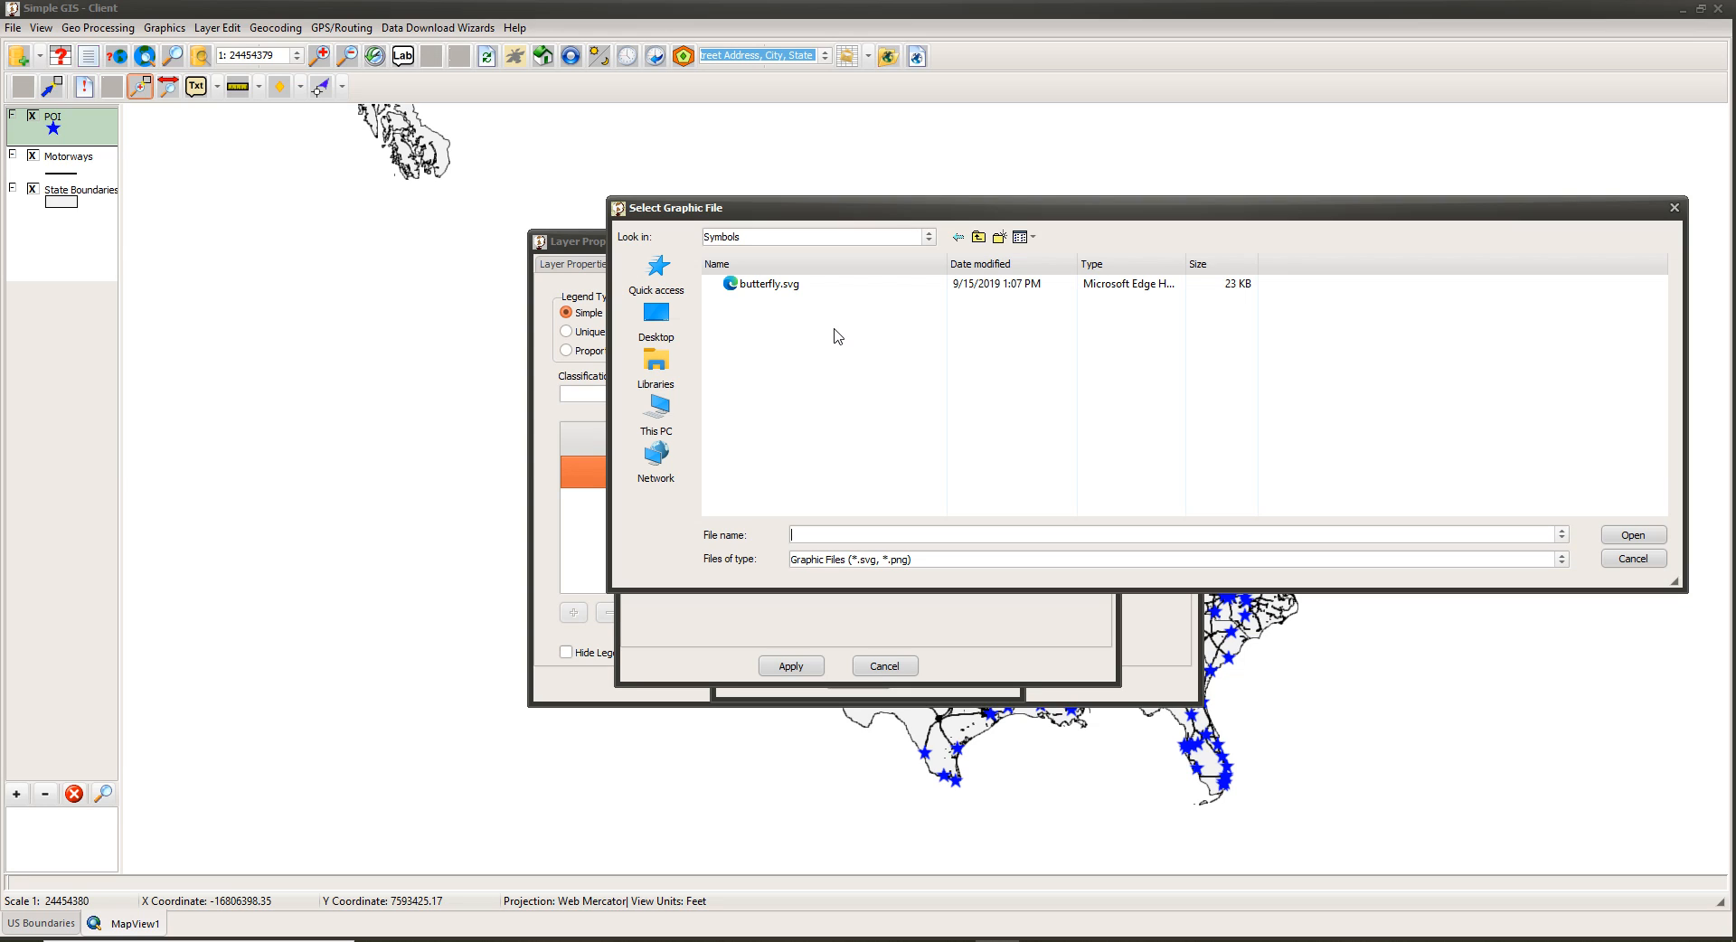
pyautogui.doubleClick(780, 286)
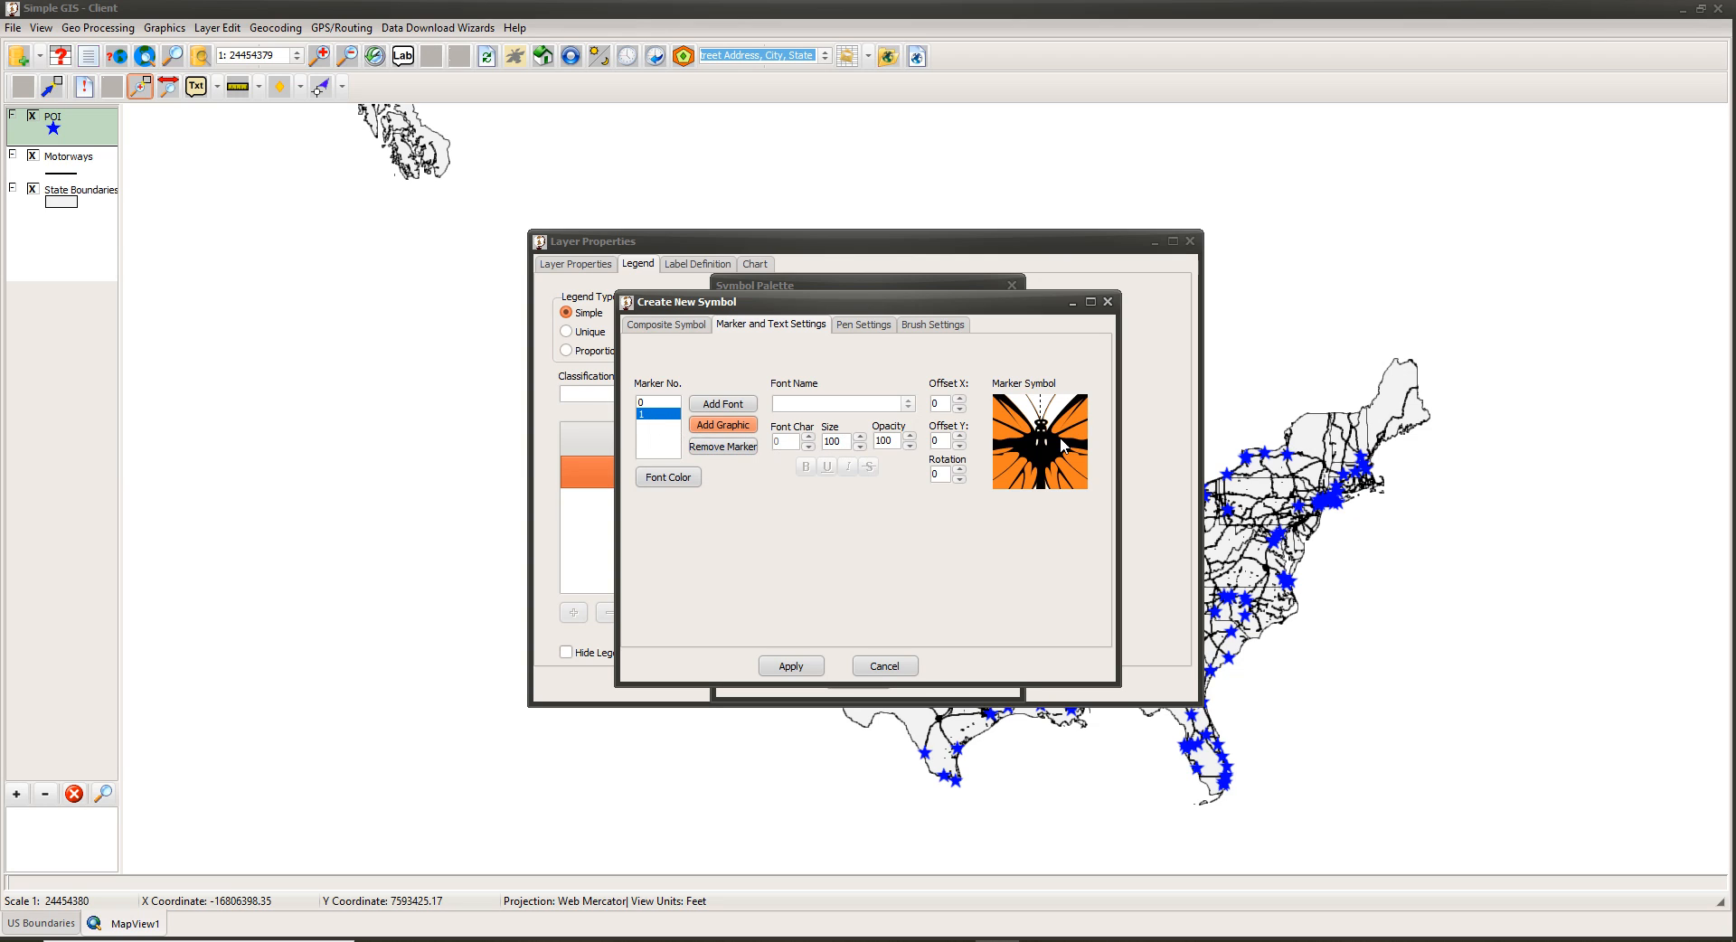
pyautogui.doubleClick(835, 442)
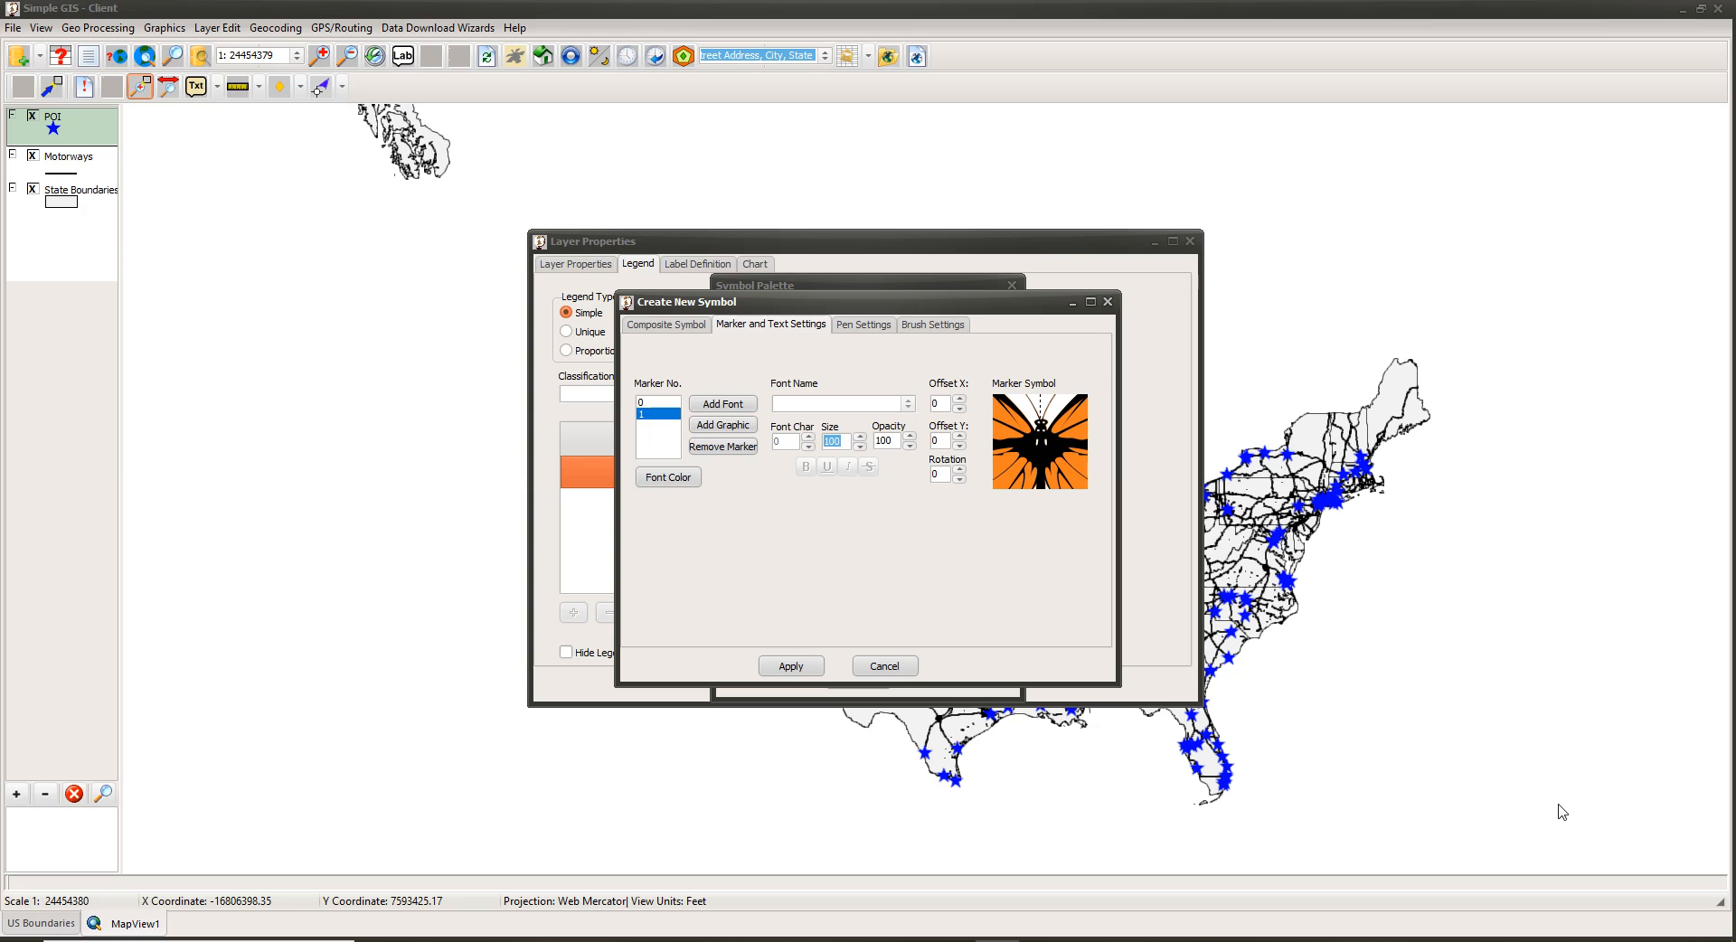
pyautogui.write('15')
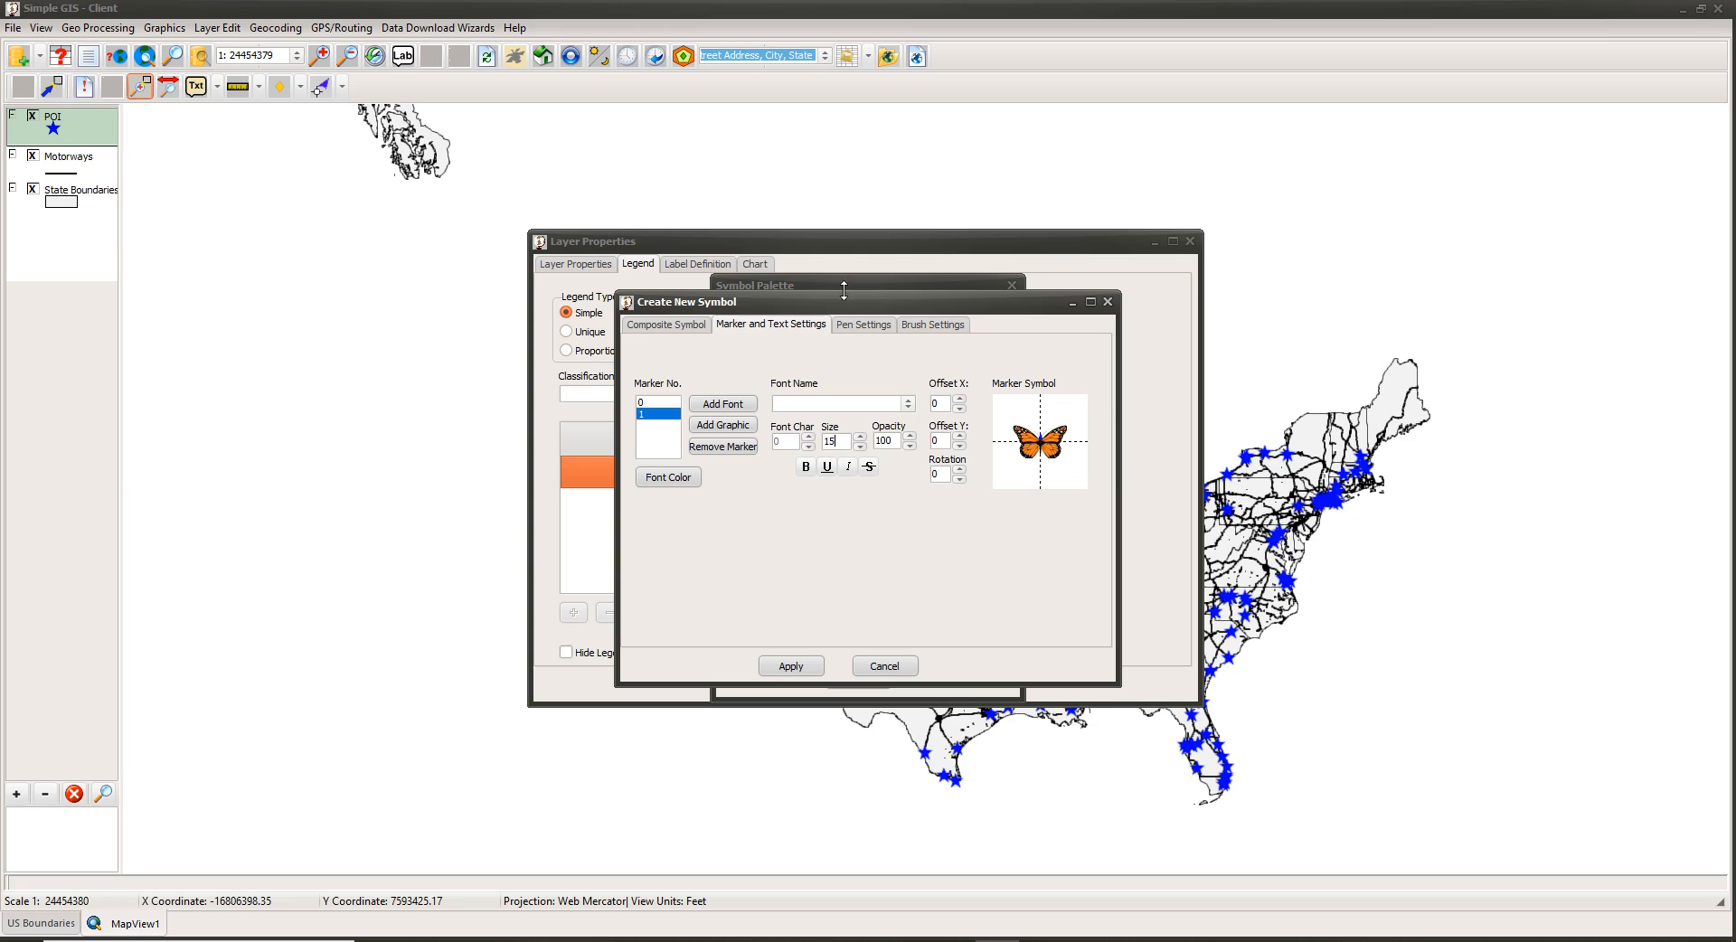
# Set the butterfly marker's opacity to 50 and its rotation to 45.
pyautogui.doubleClick(891, 442)
pyautogui.write('50')
pyautogui.write('45')
# Look at the pen settings, give the symbol a solid red brush and preview the composite symbol.
pyautogui.click(864, 328)
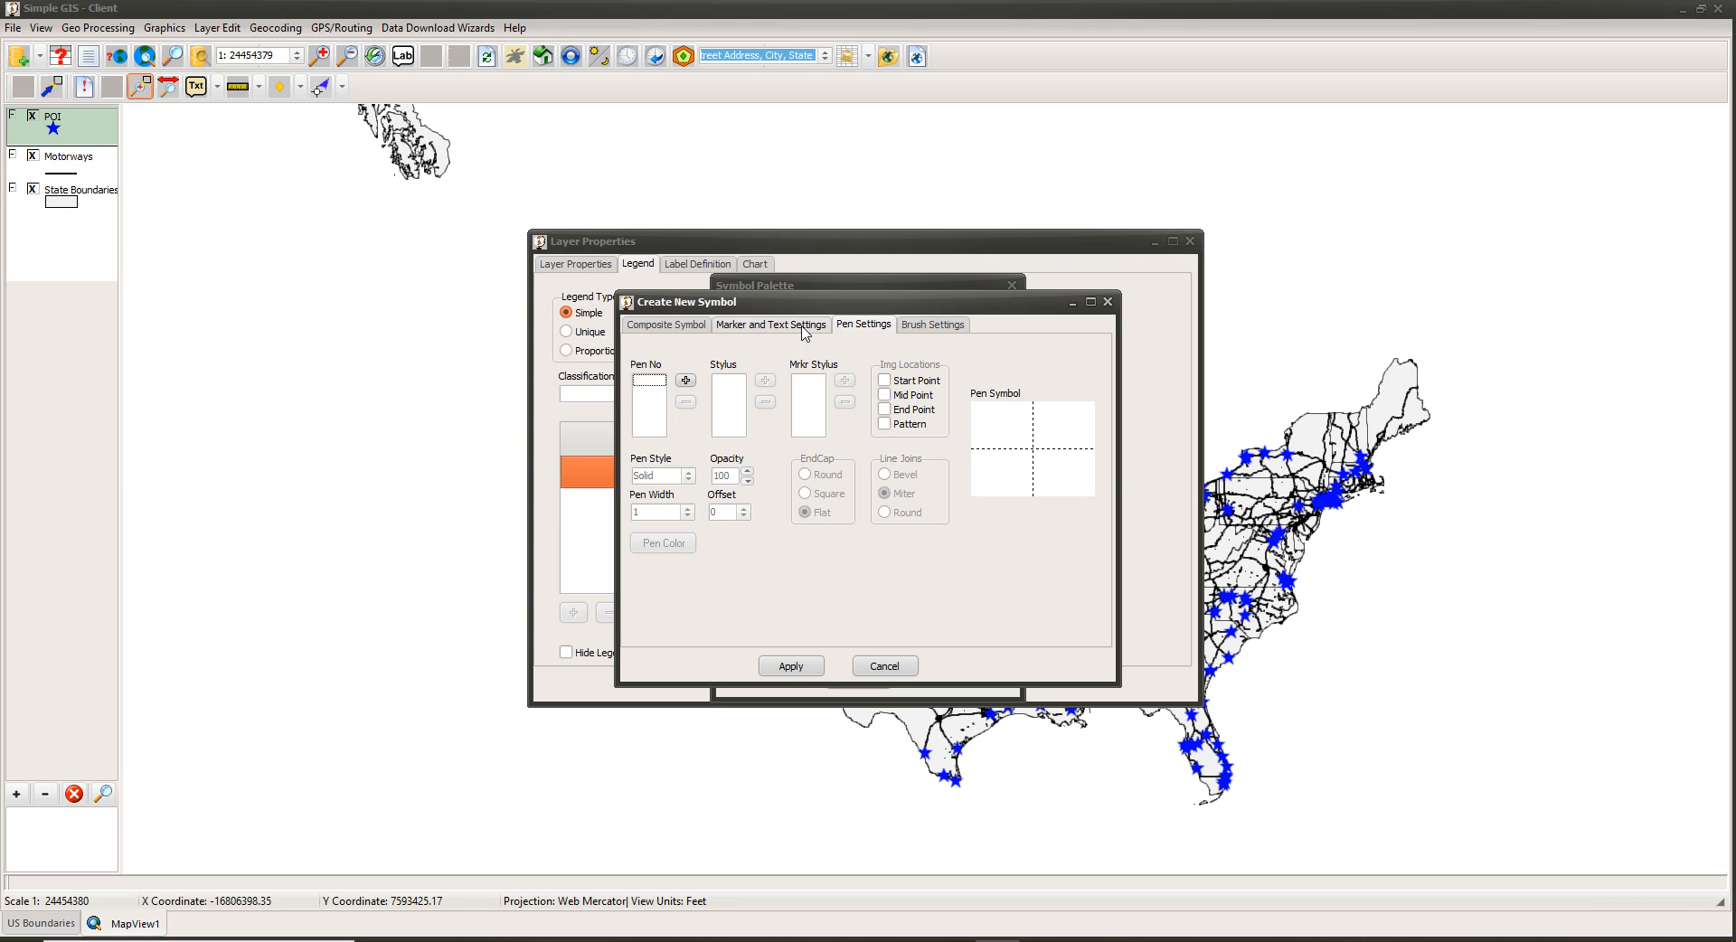
pyautogui.click(932, 328)
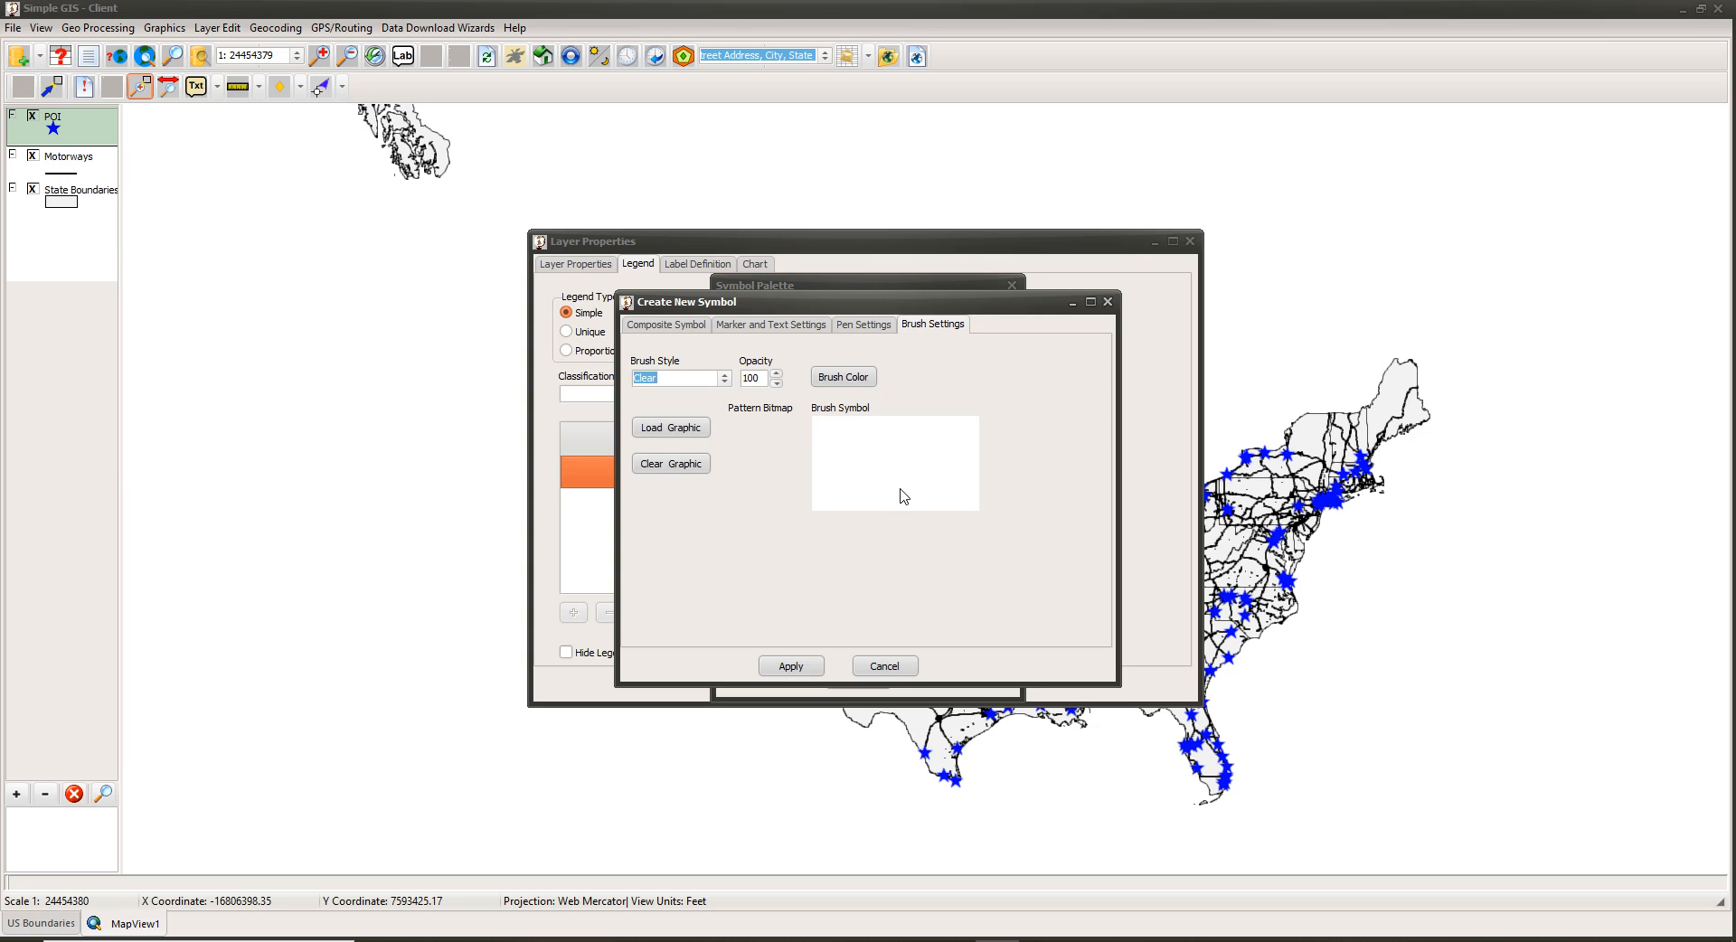
pyautogui.click(699, 380)
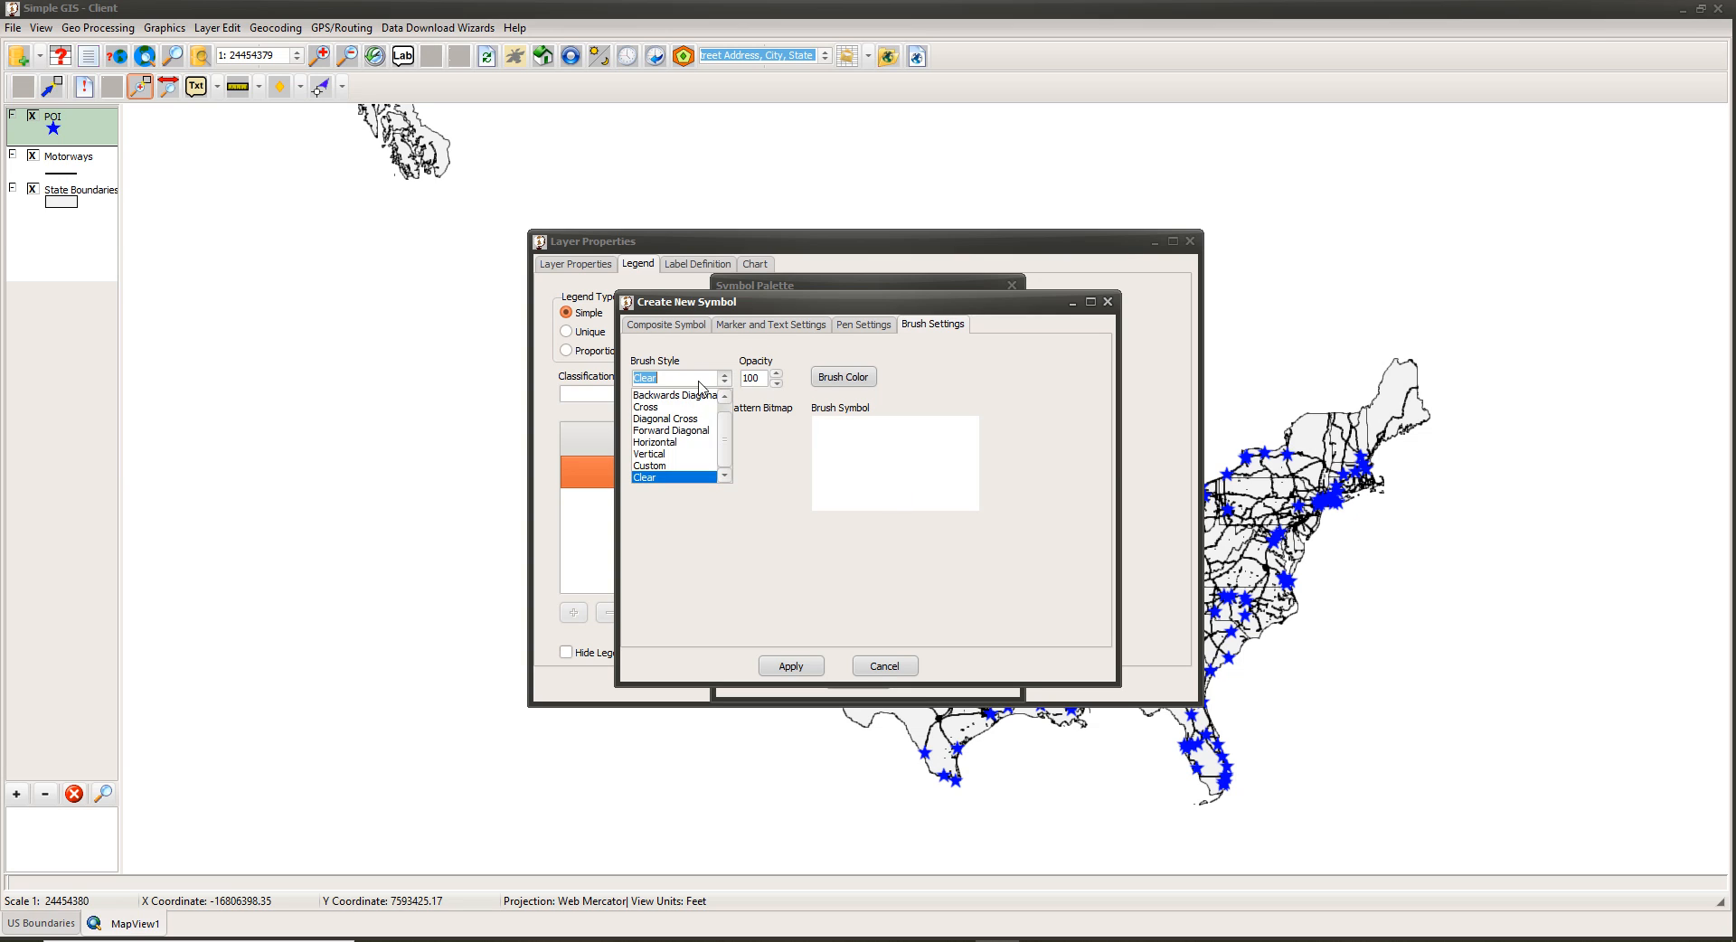
pyautogui.scroll(1, 652, 457)
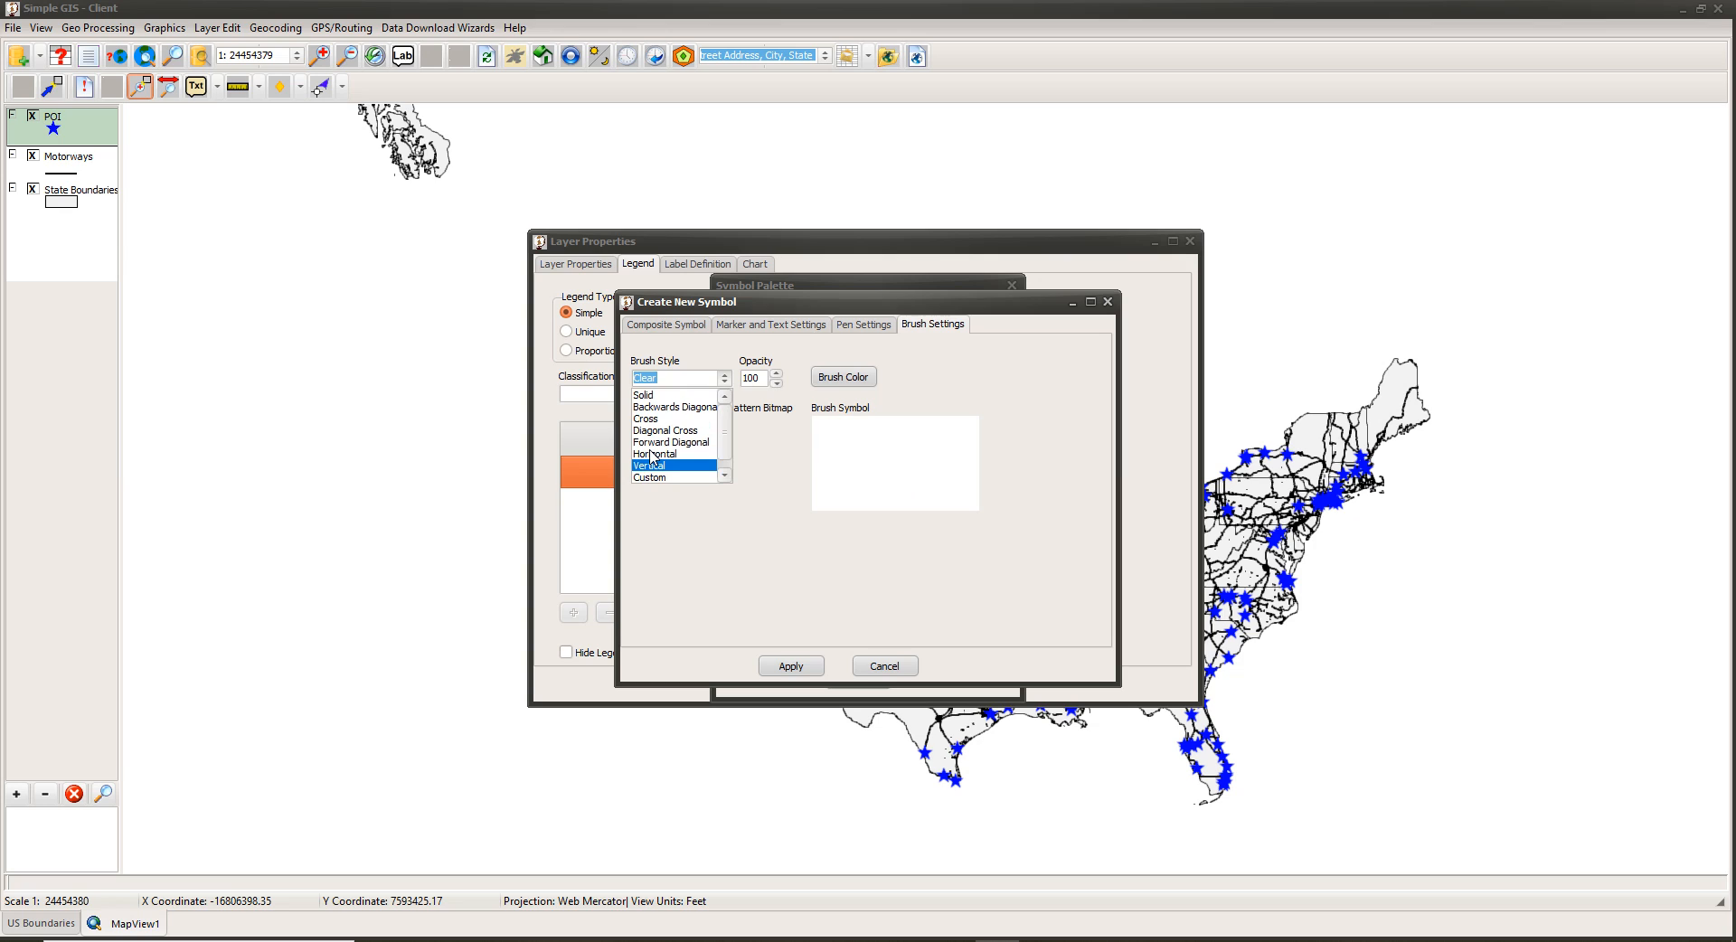
pyautogui.click(643, 394)
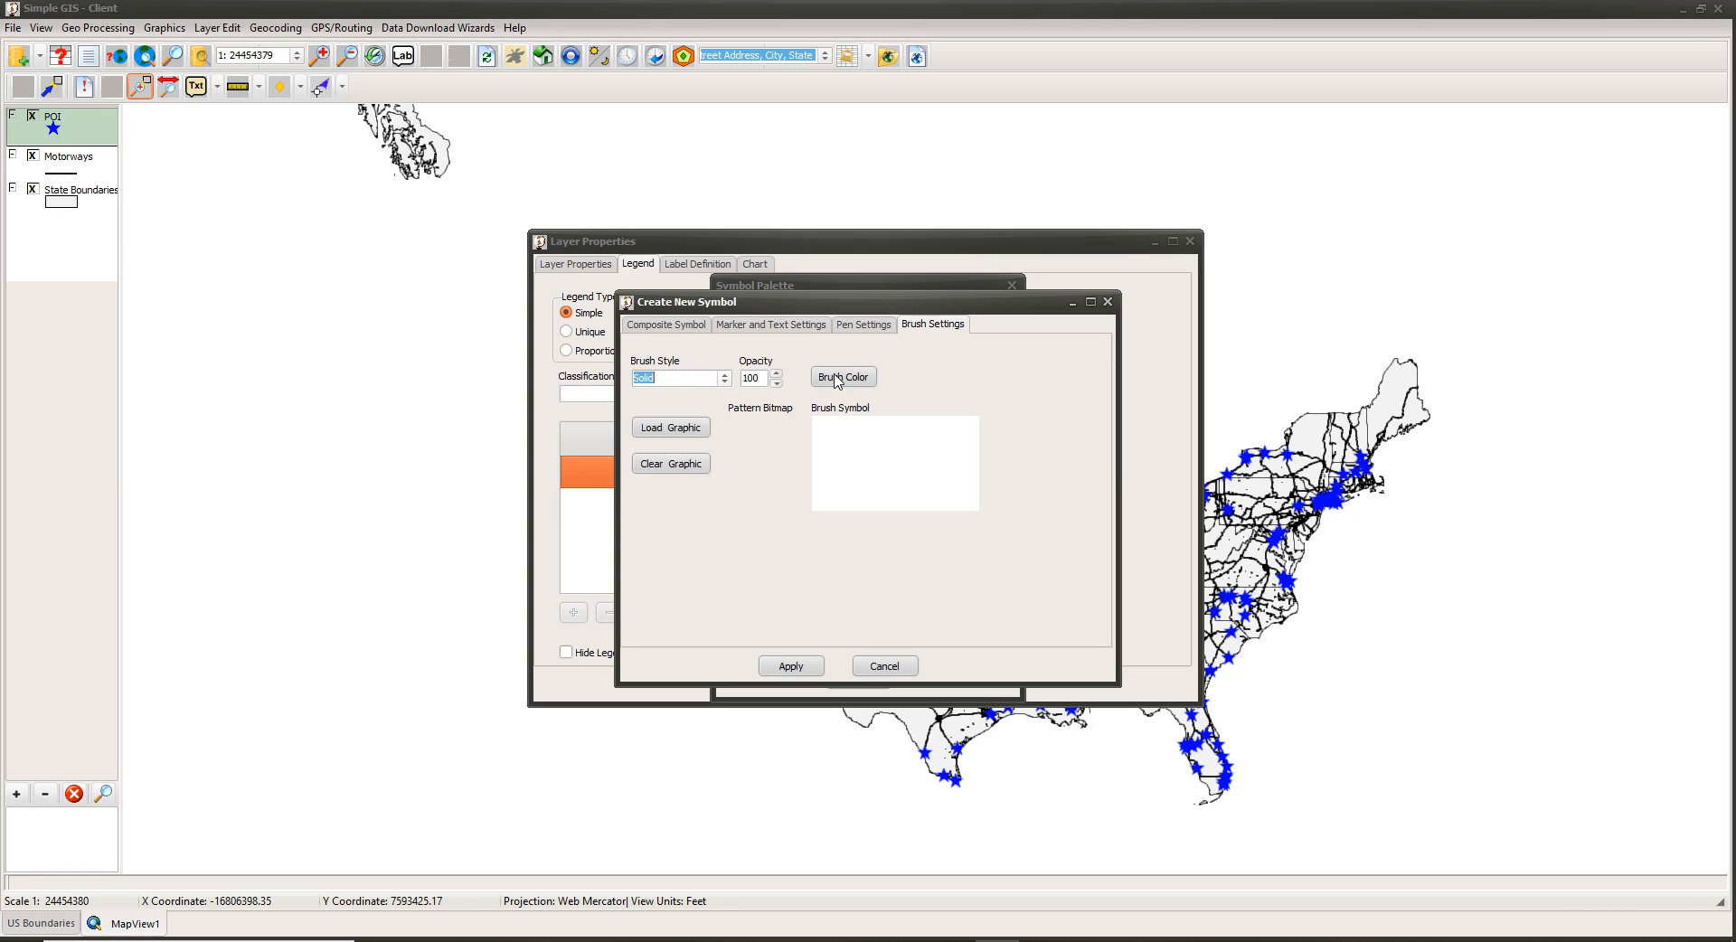
pyautogui.click(848, 384)
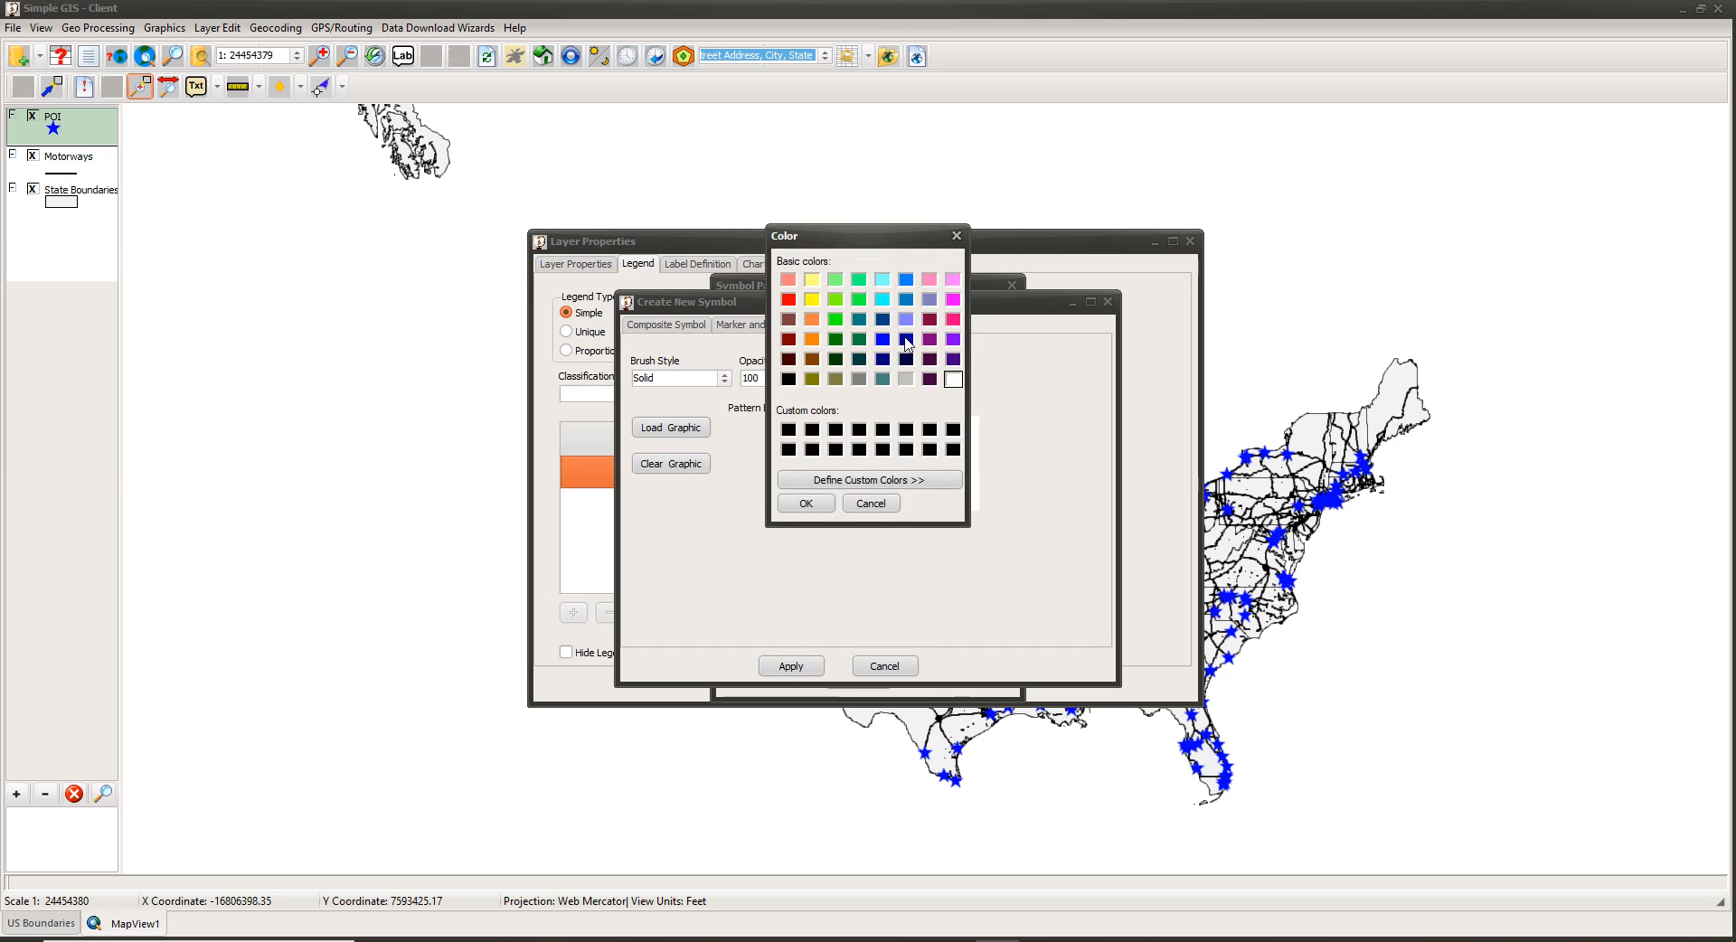
pyautogui.click(789, 299)
pyautogui.click(814, 505)
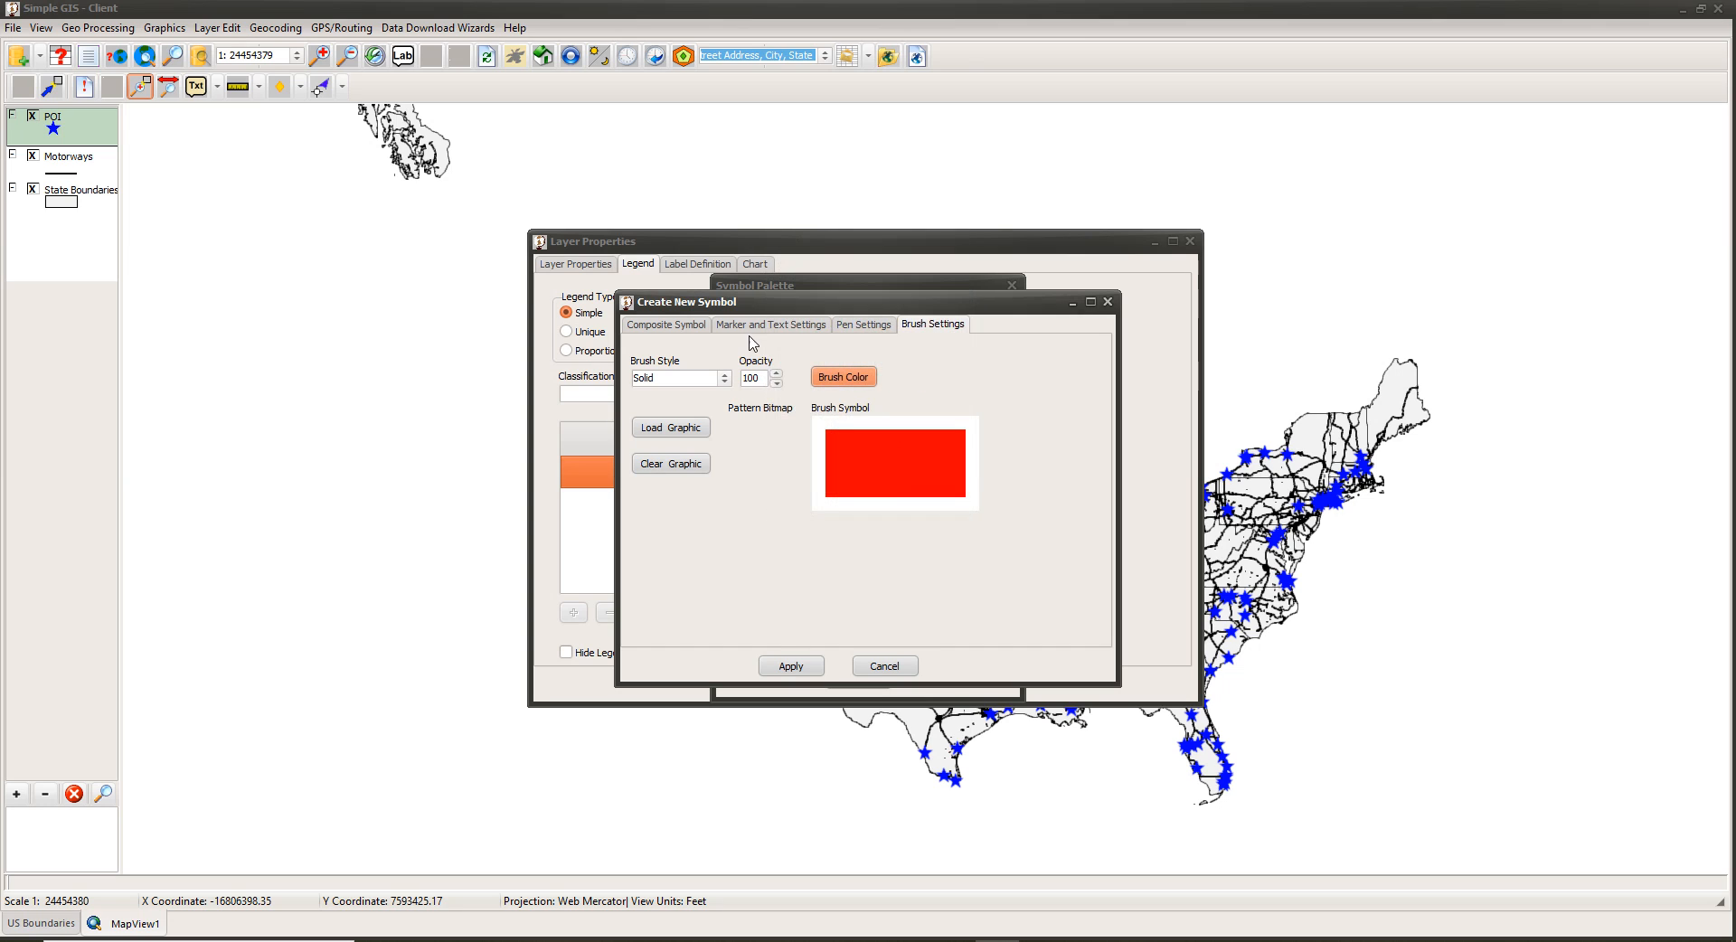
pyautogui.click(688, 328)
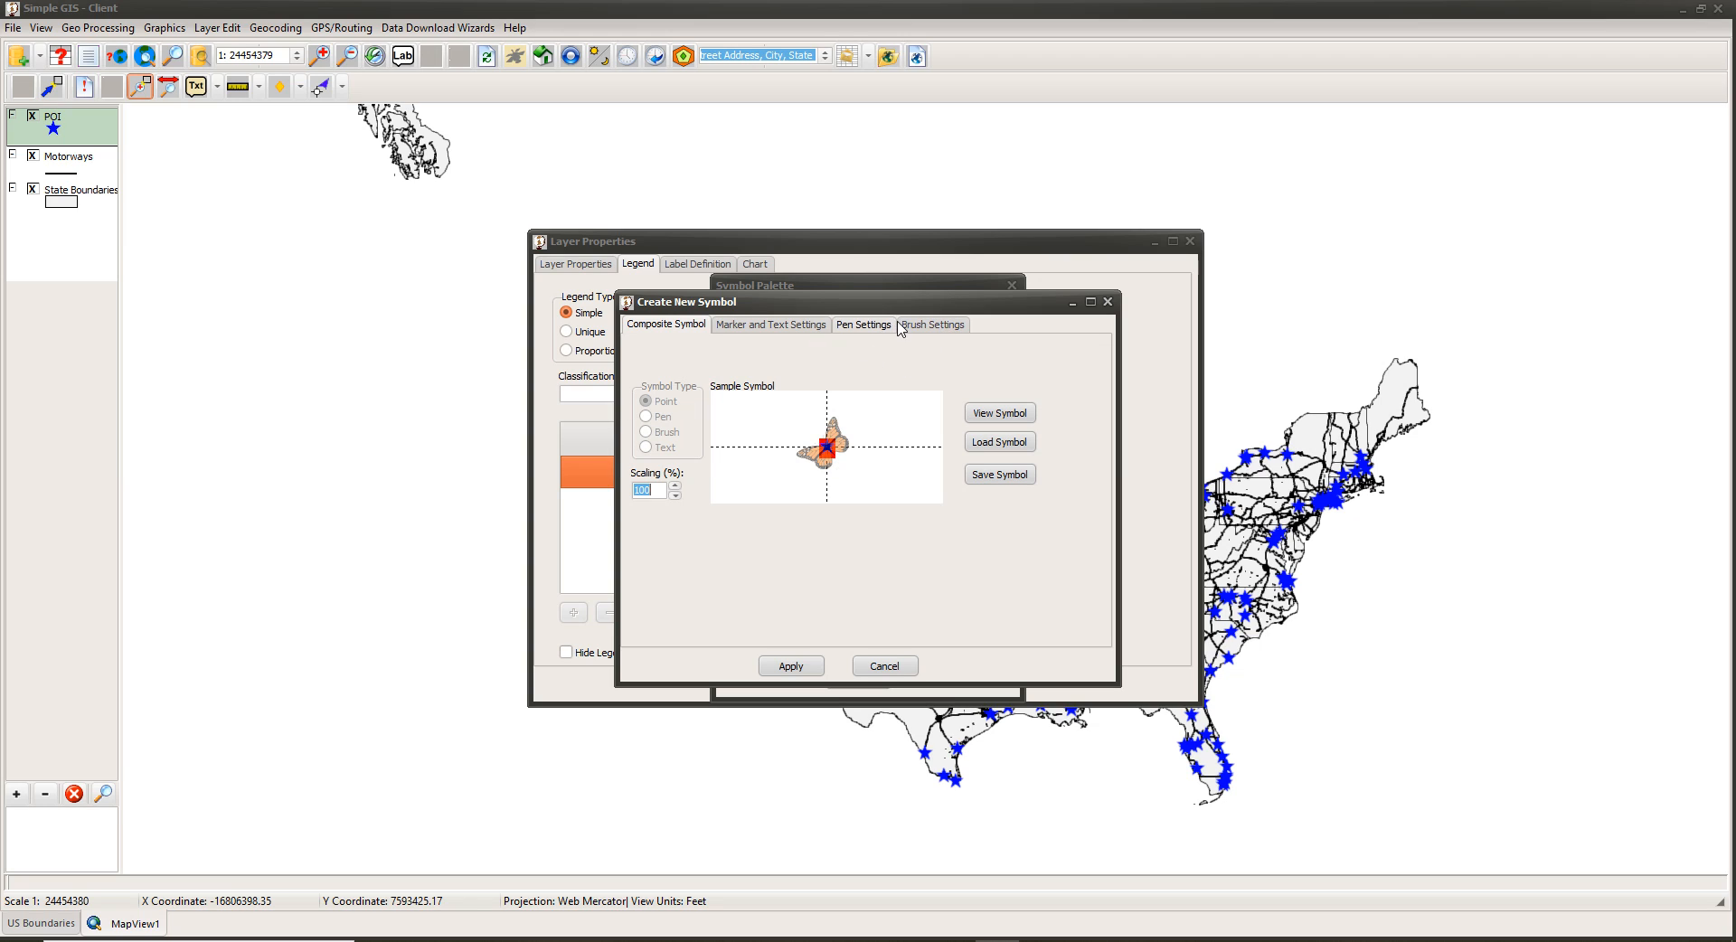
# Set the symbol's brush style back to Clear.
pyautogui.click(932, 324)
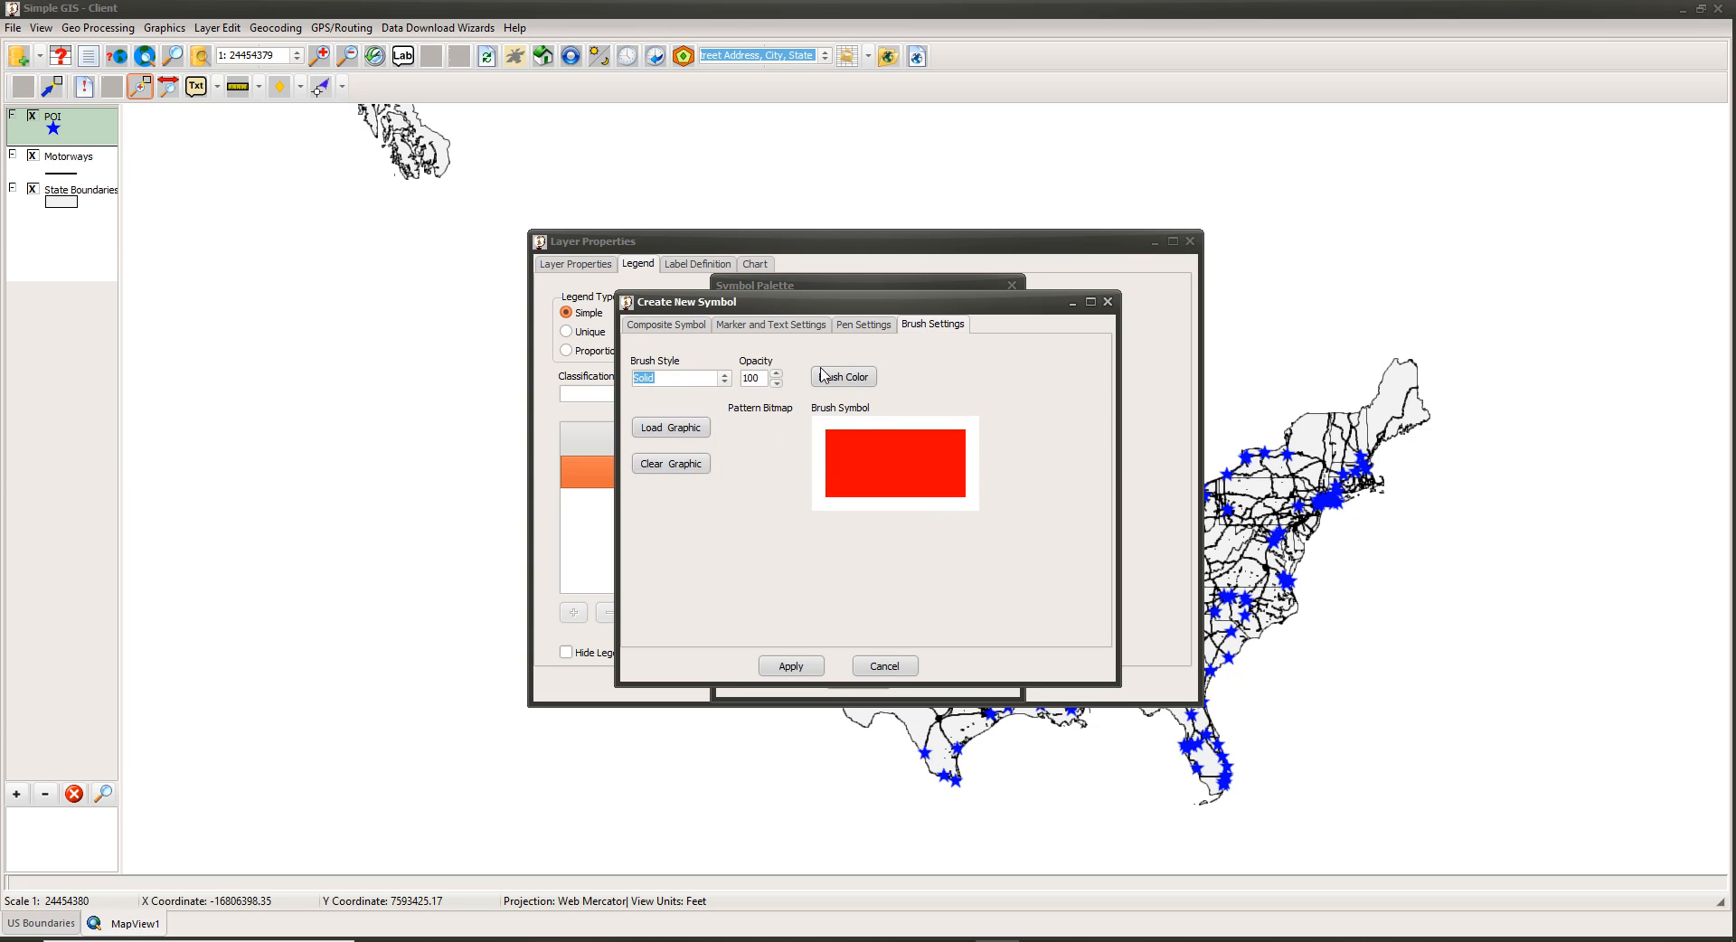
pyautogui.click(724, 382)
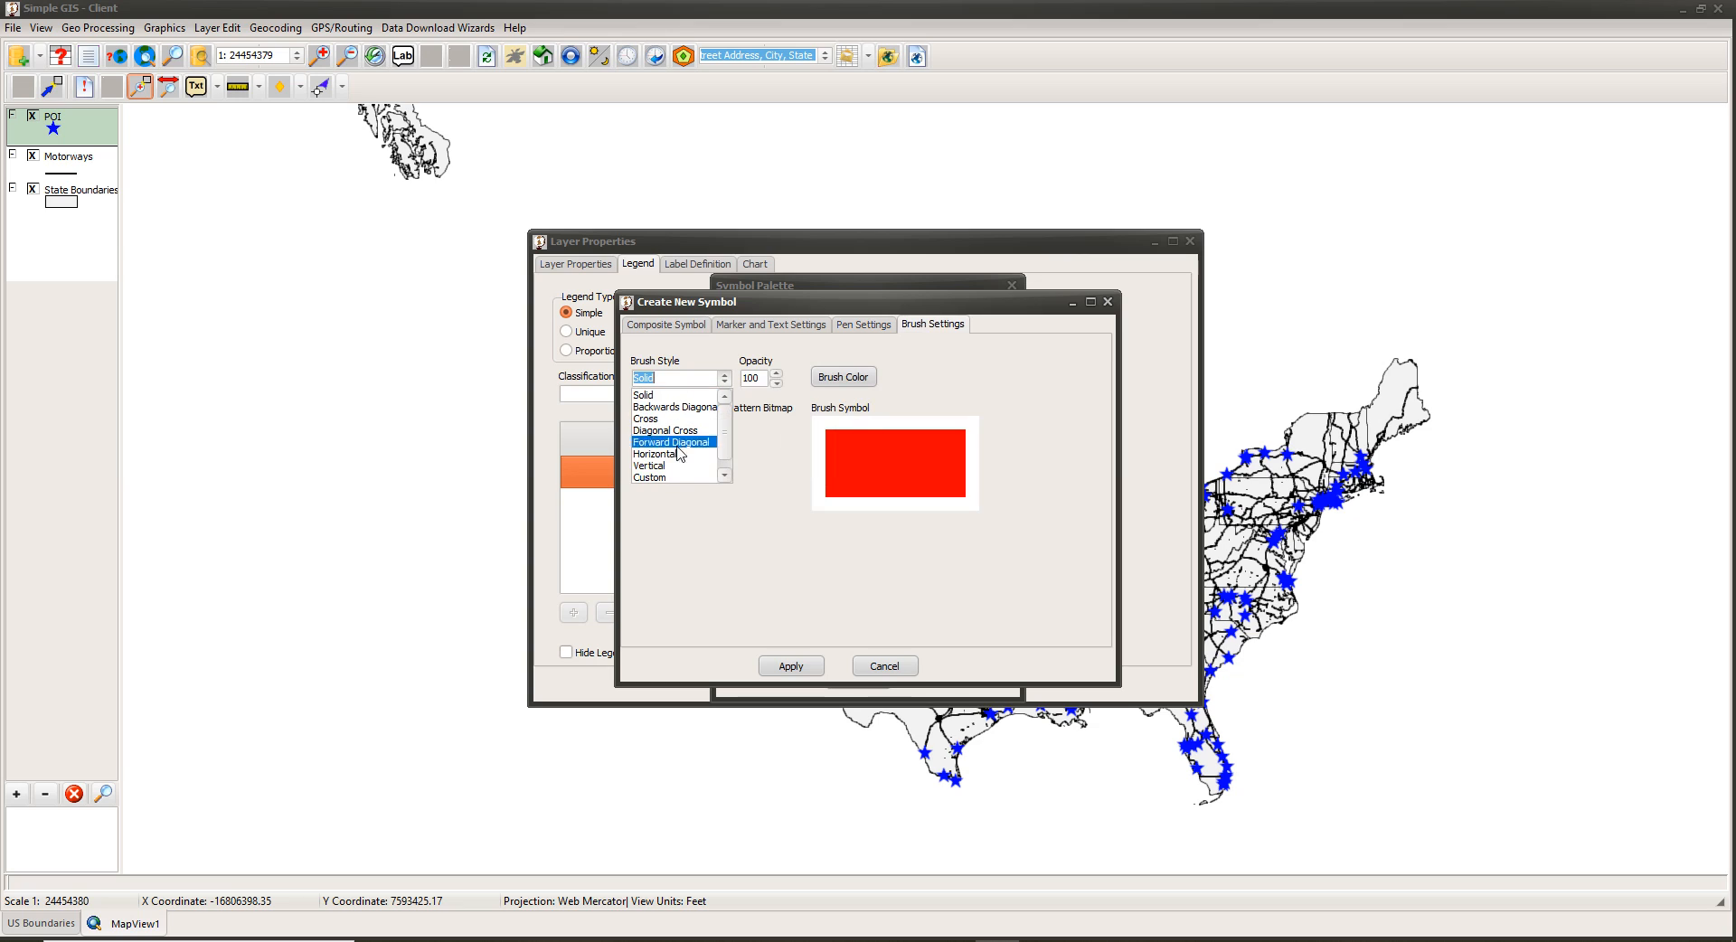
pyautogui.click(674, 477)
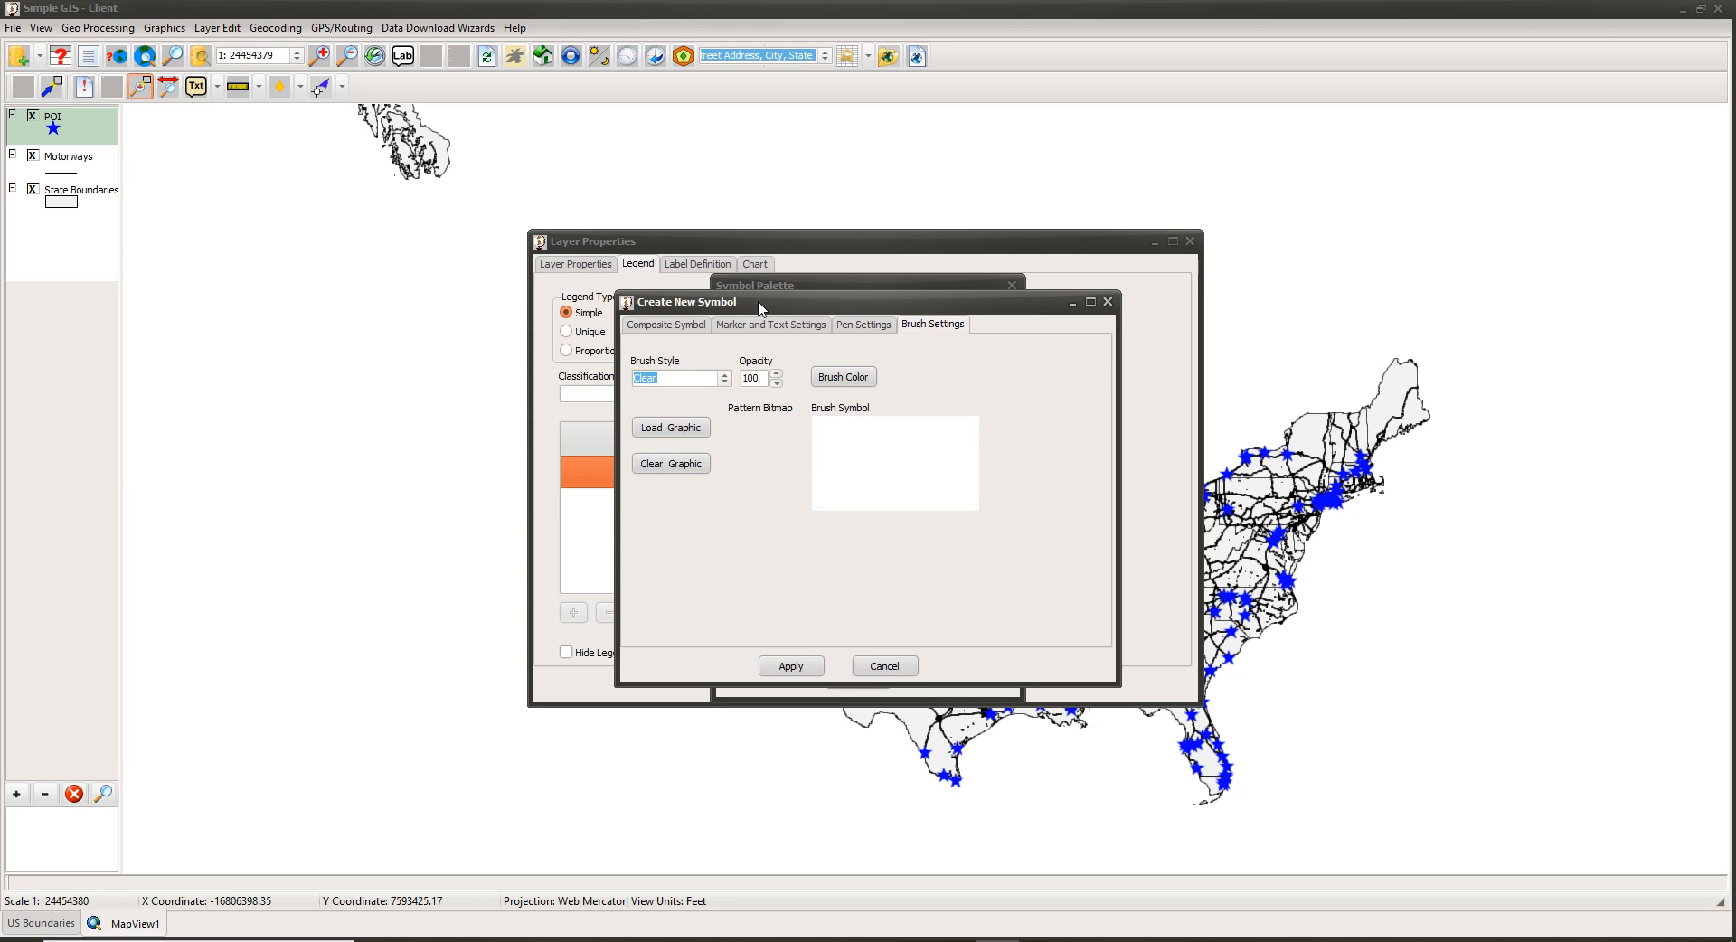
# Preview the composite symbol, open the dialog for saving it as a symbol file and cancel the save.
pyautogui.click(686, 324)
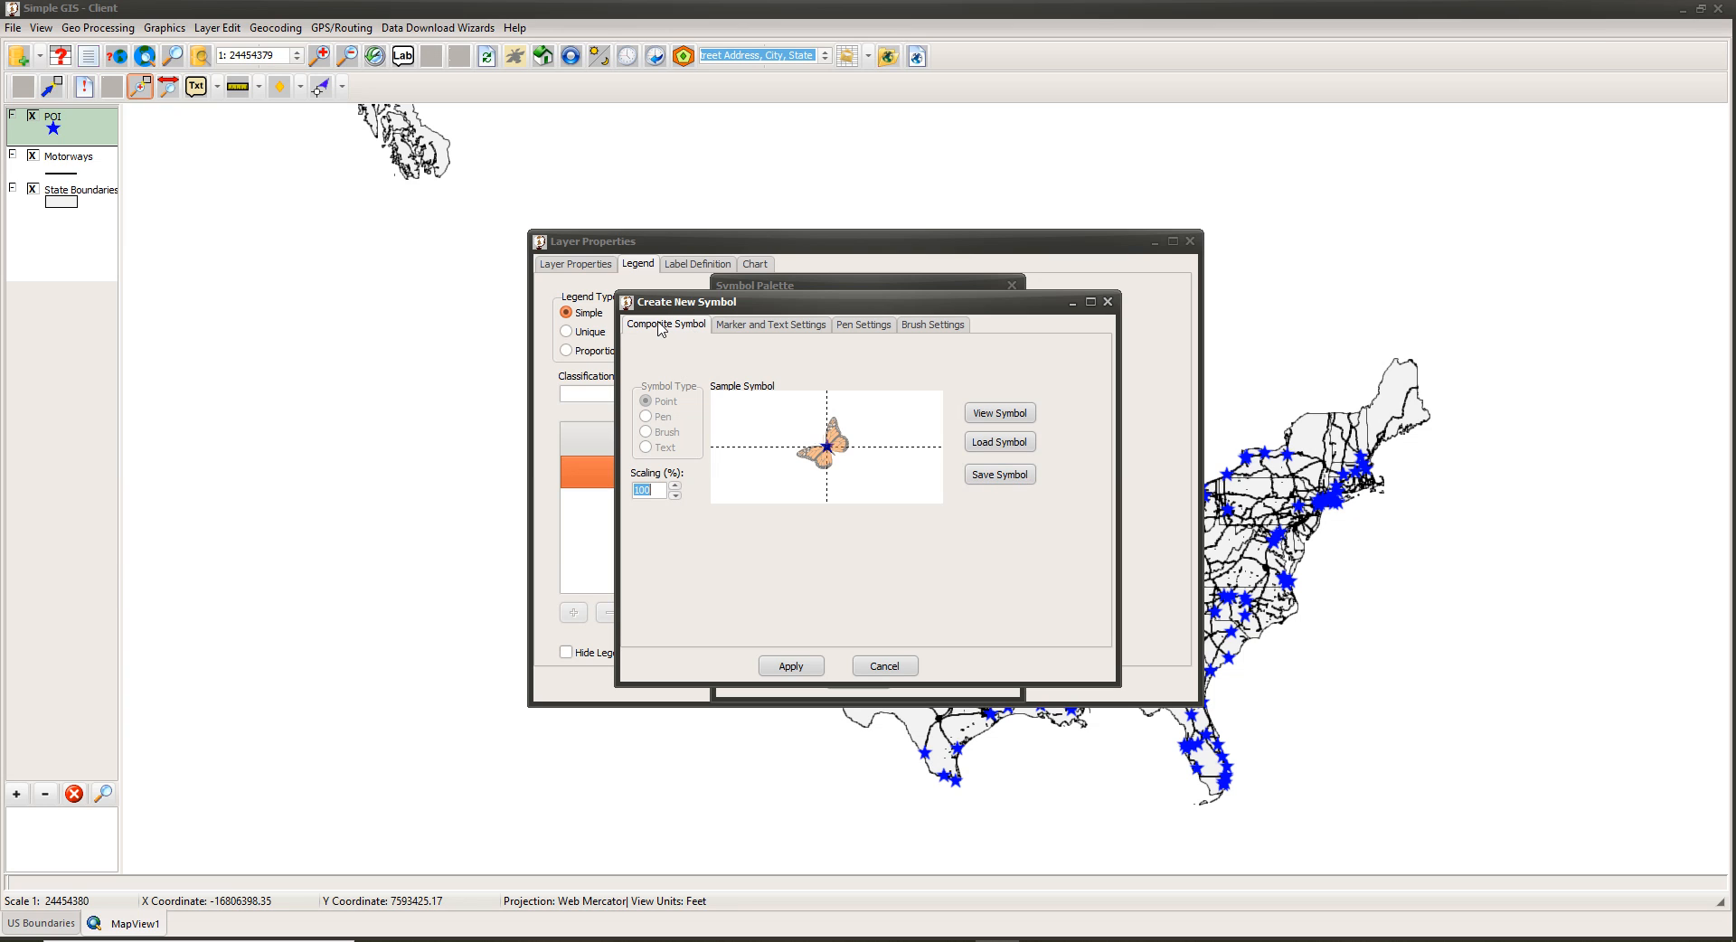
pyautogui.click(999, 475)
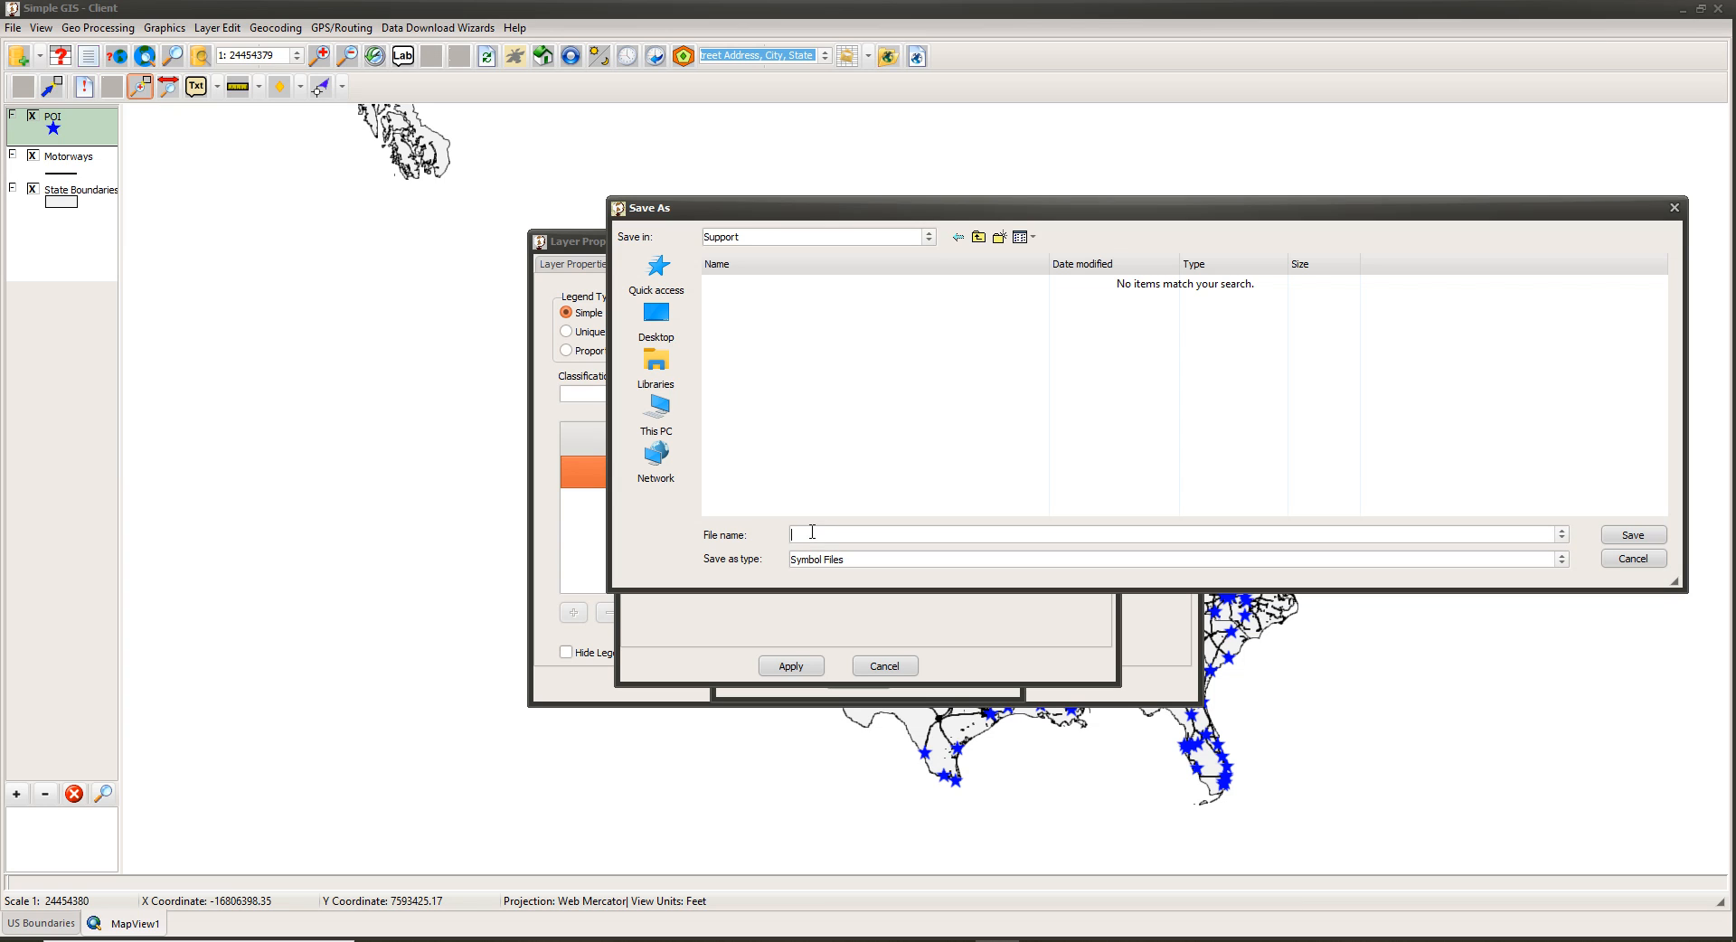
pyautogui.click(1655, 560)
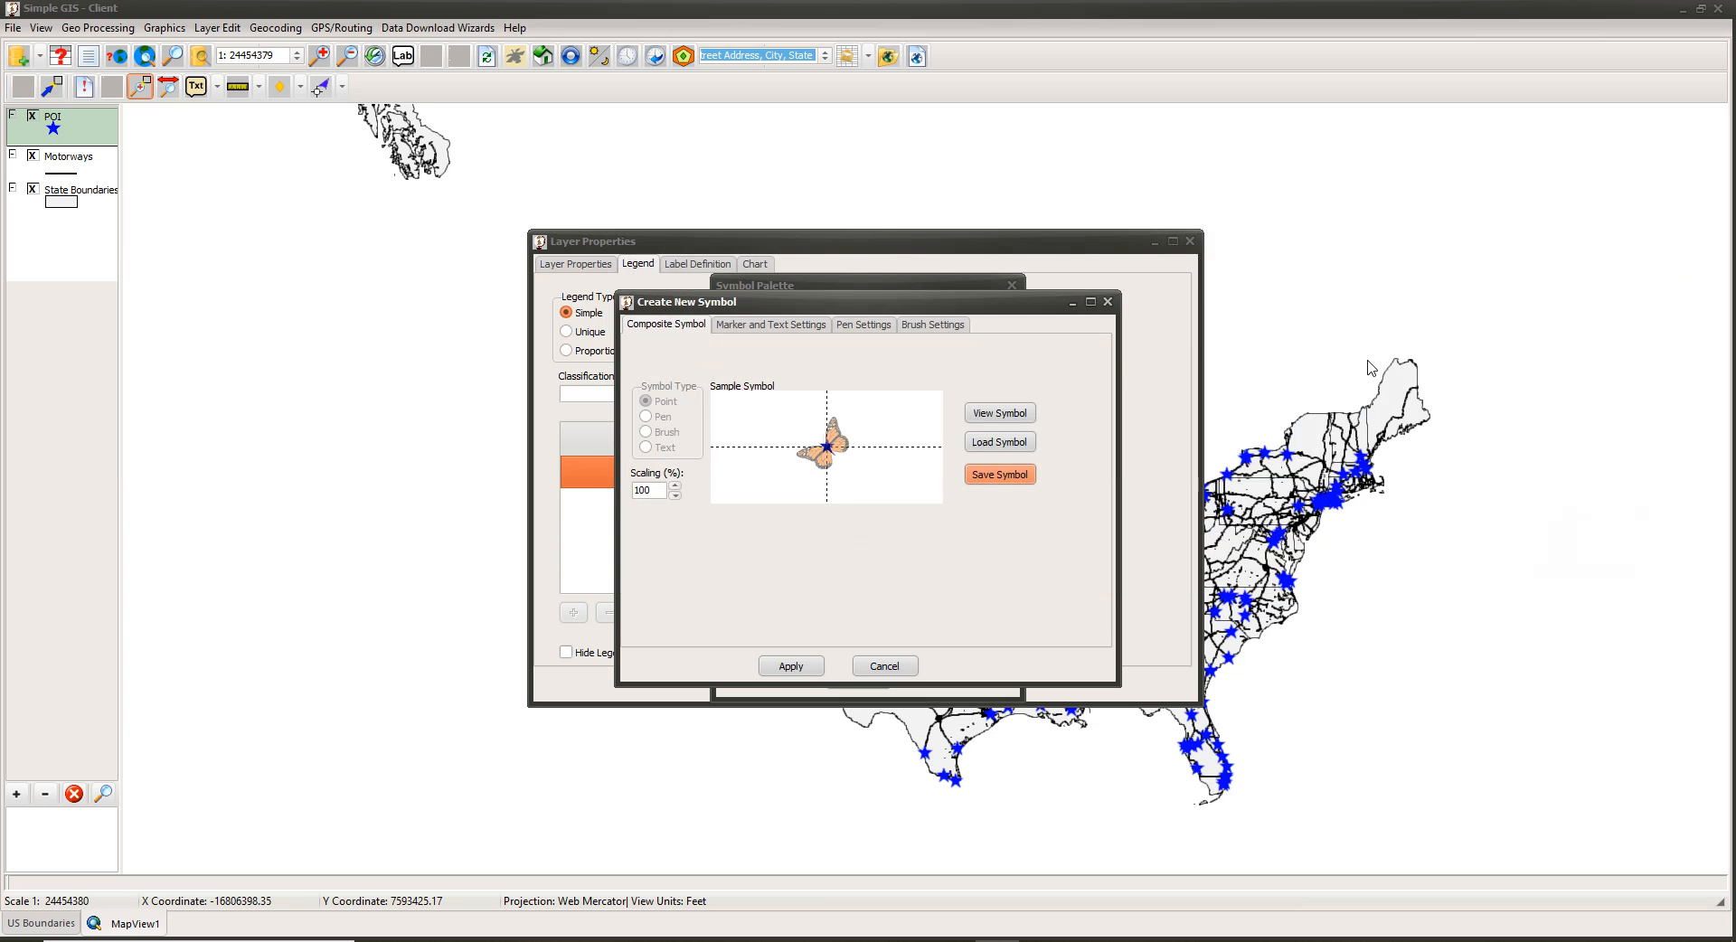
# Open the dialog for loading a symbol file and cancel it without loading anything.
pyautogui.click(1002, 453)
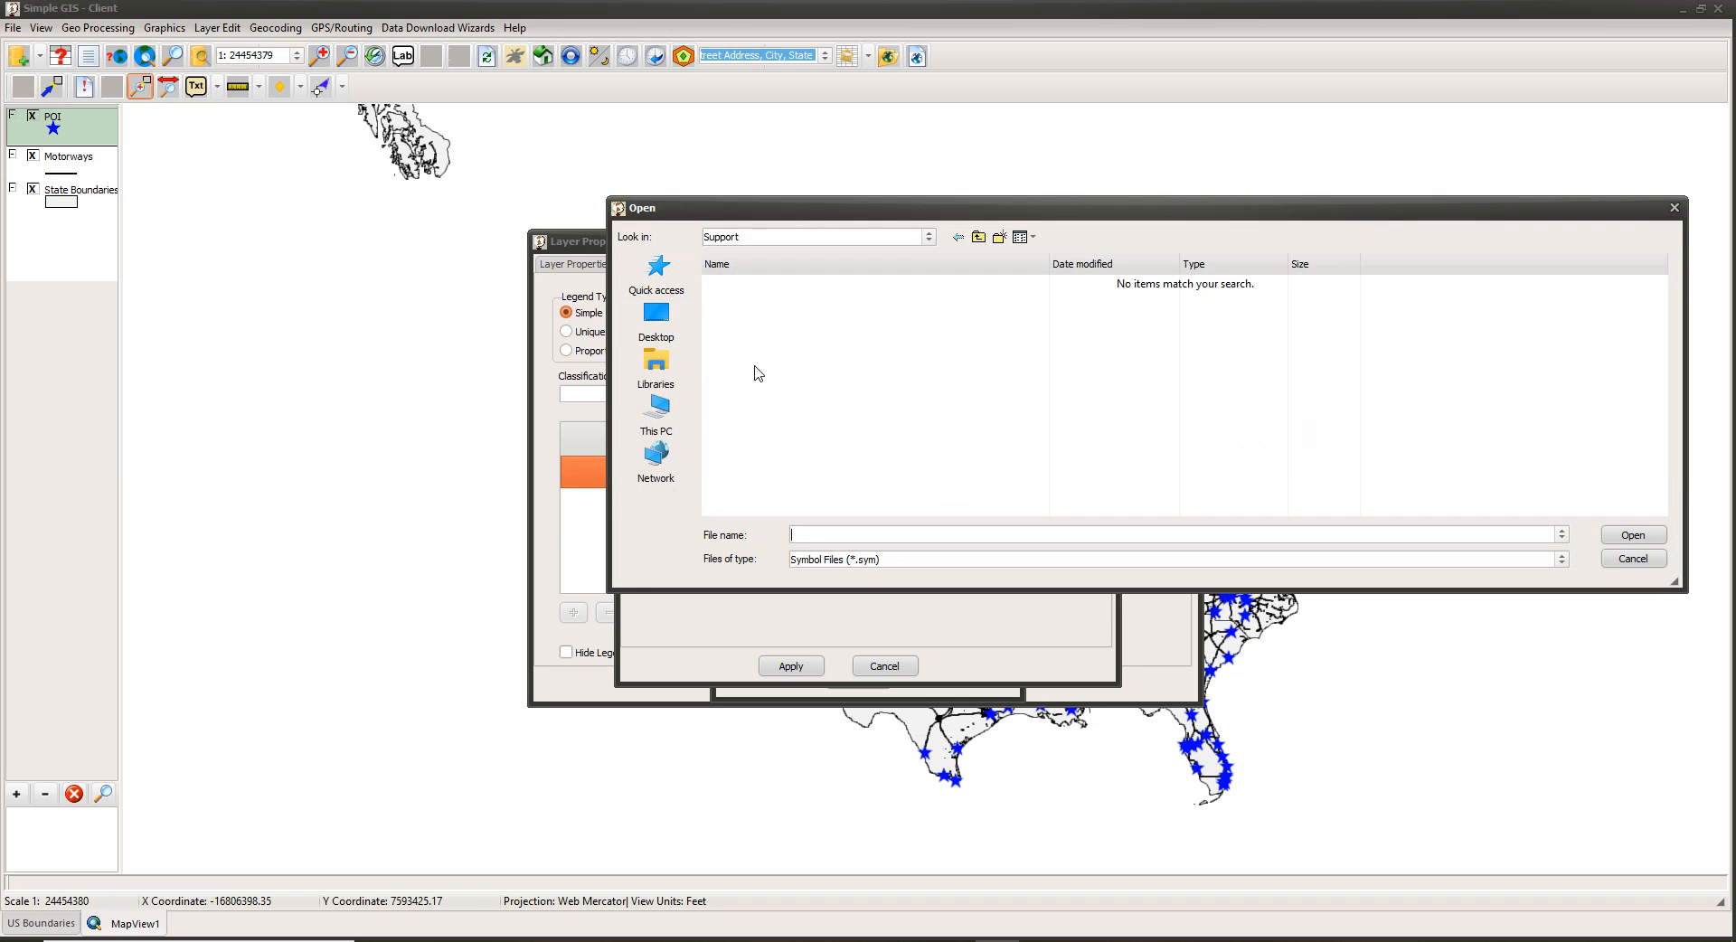
pyautogui.click(1637, 559)
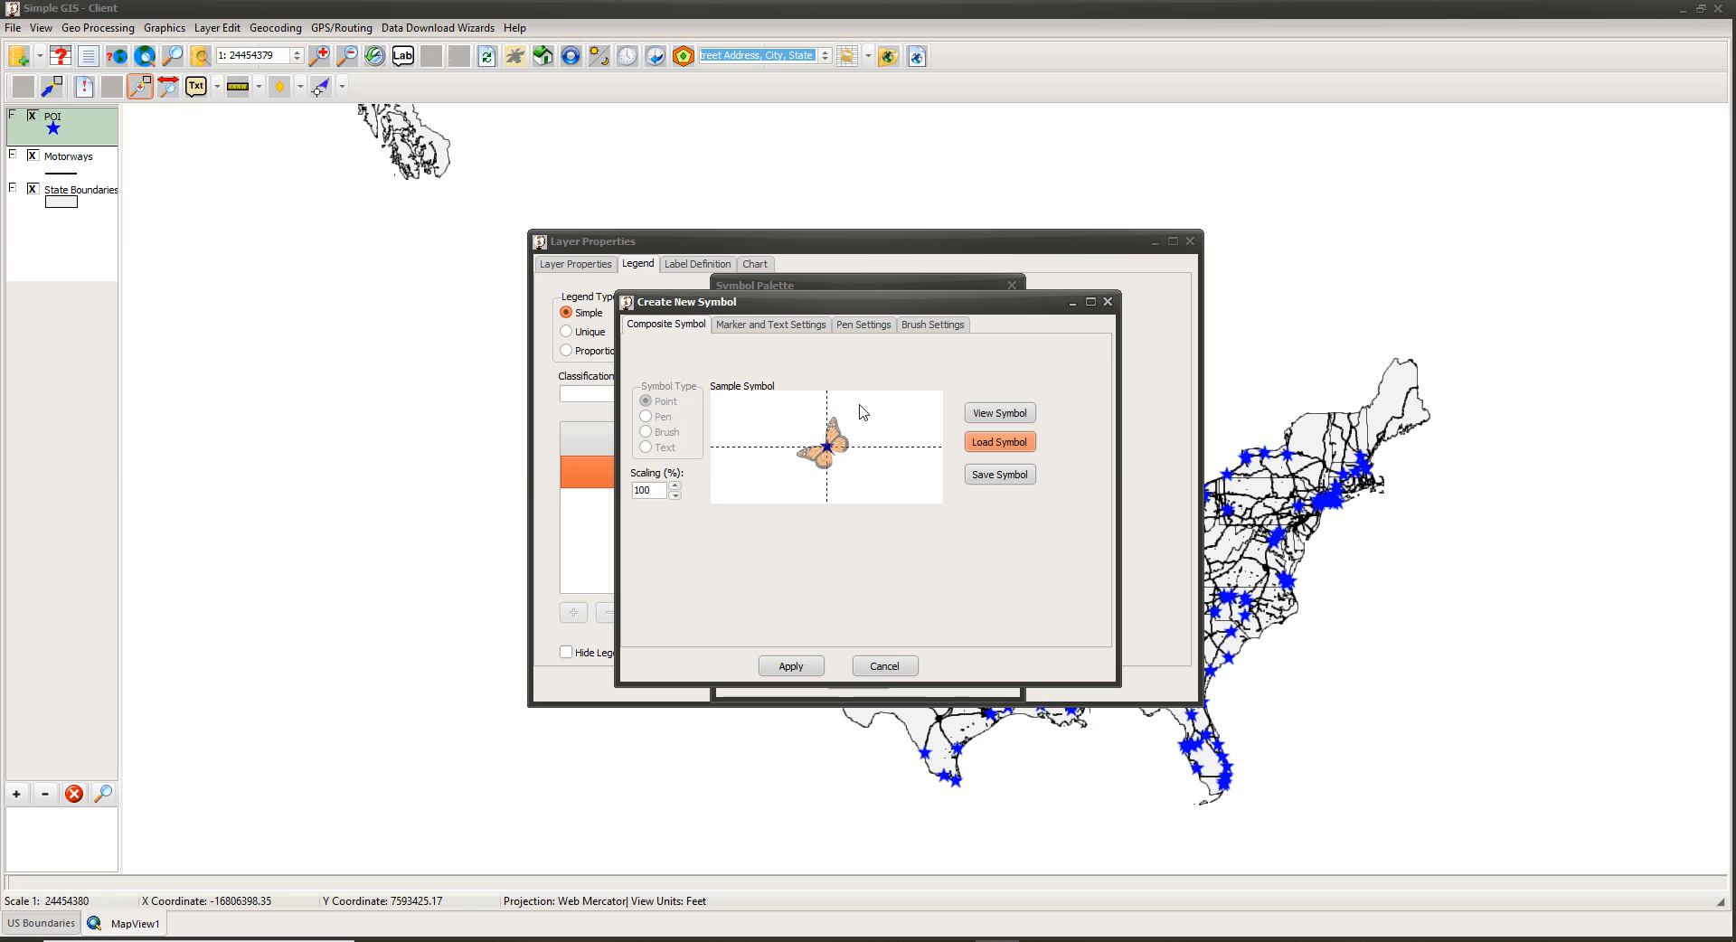
# Replace the blue star in the symbol palette with the composite butterfly symbol and apply it to the POI layer.
pyautogui.click(792, 667)
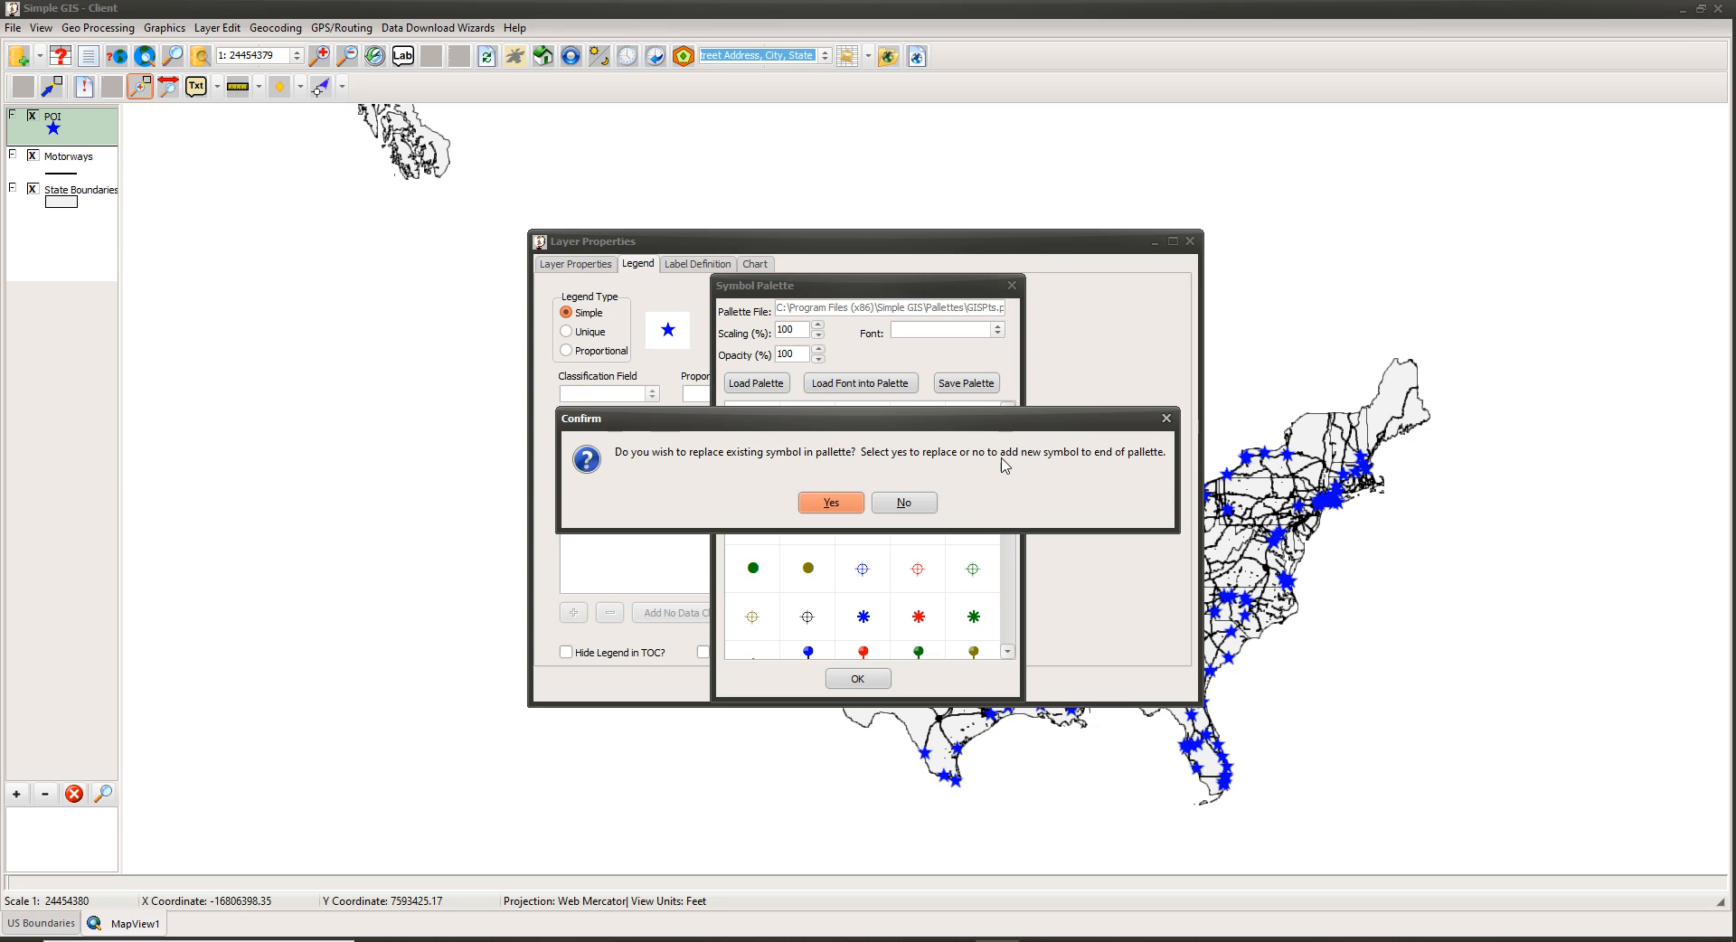
pyautogui.moveTo(989, 416); pyautogui.dragTo(1020, 434)
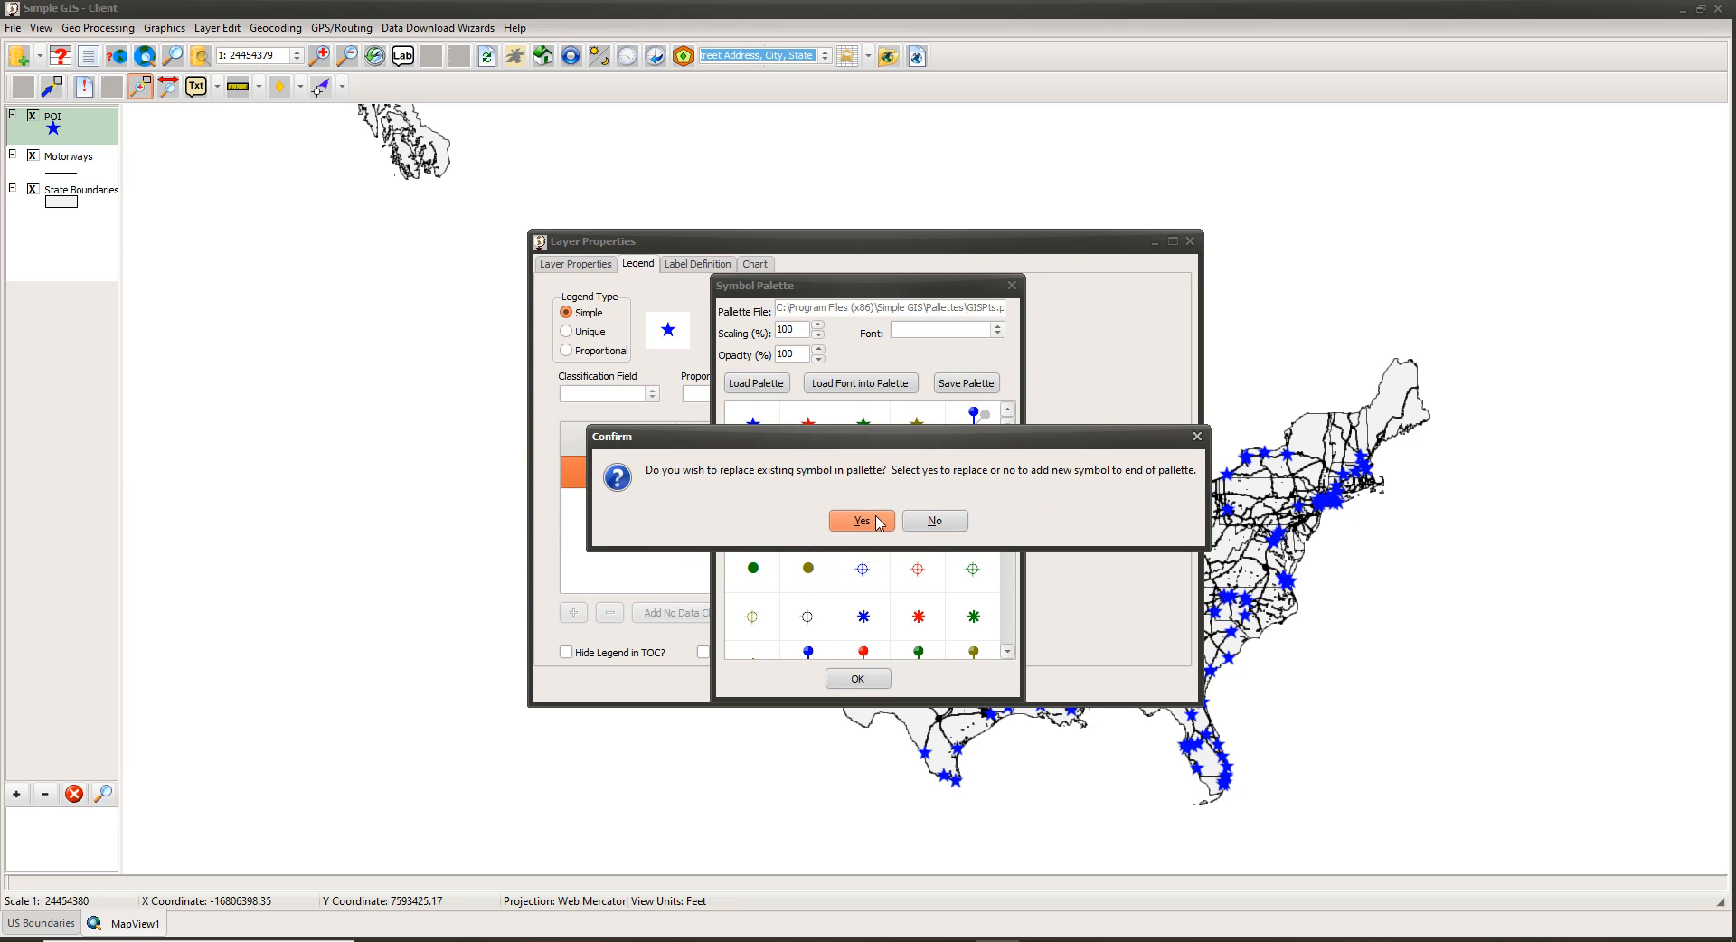
pyautogui.click(879, 523)
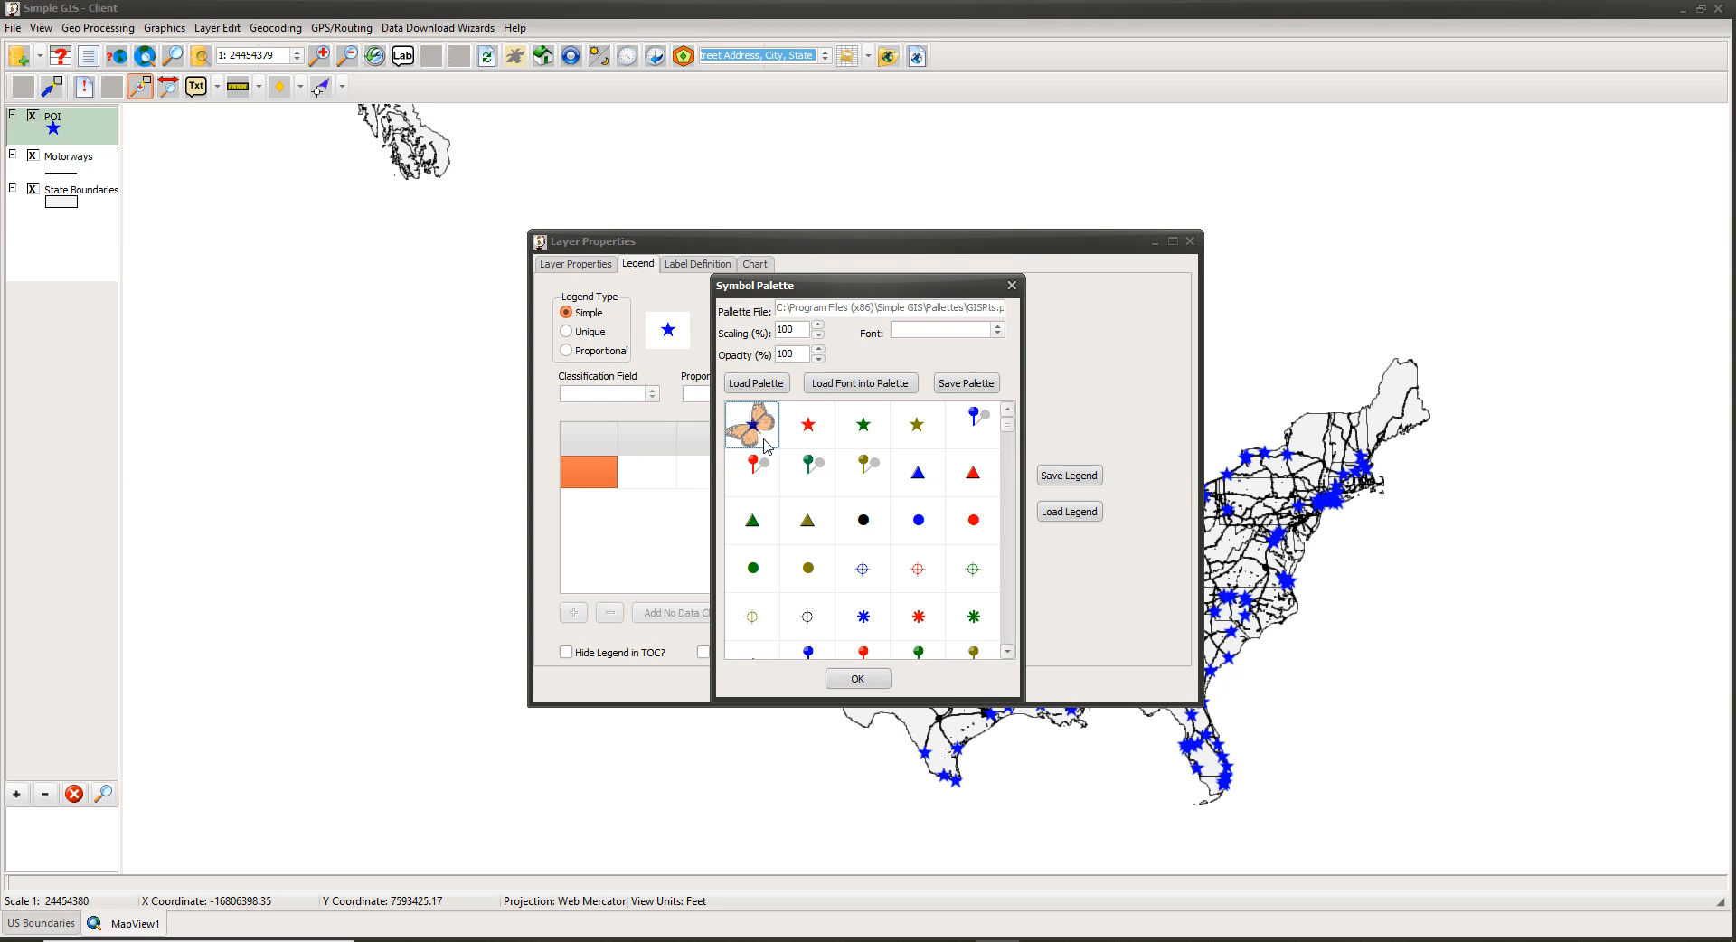
pyautogui.click(858, 678)
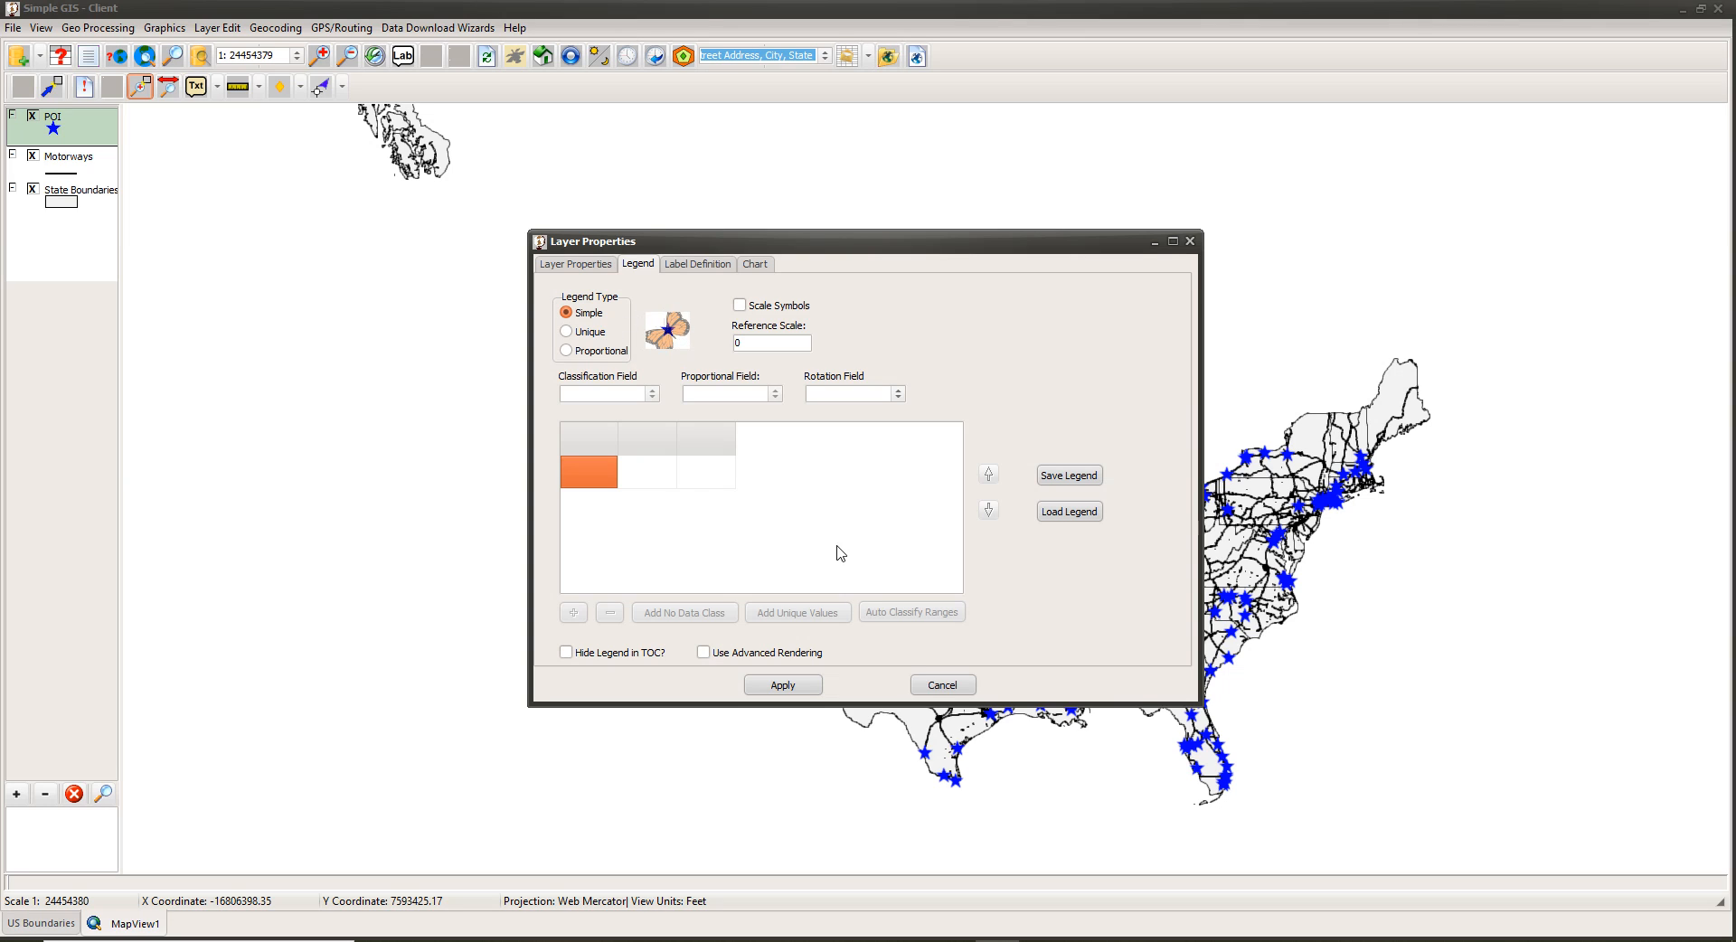
pyautogui.click(803, 690)
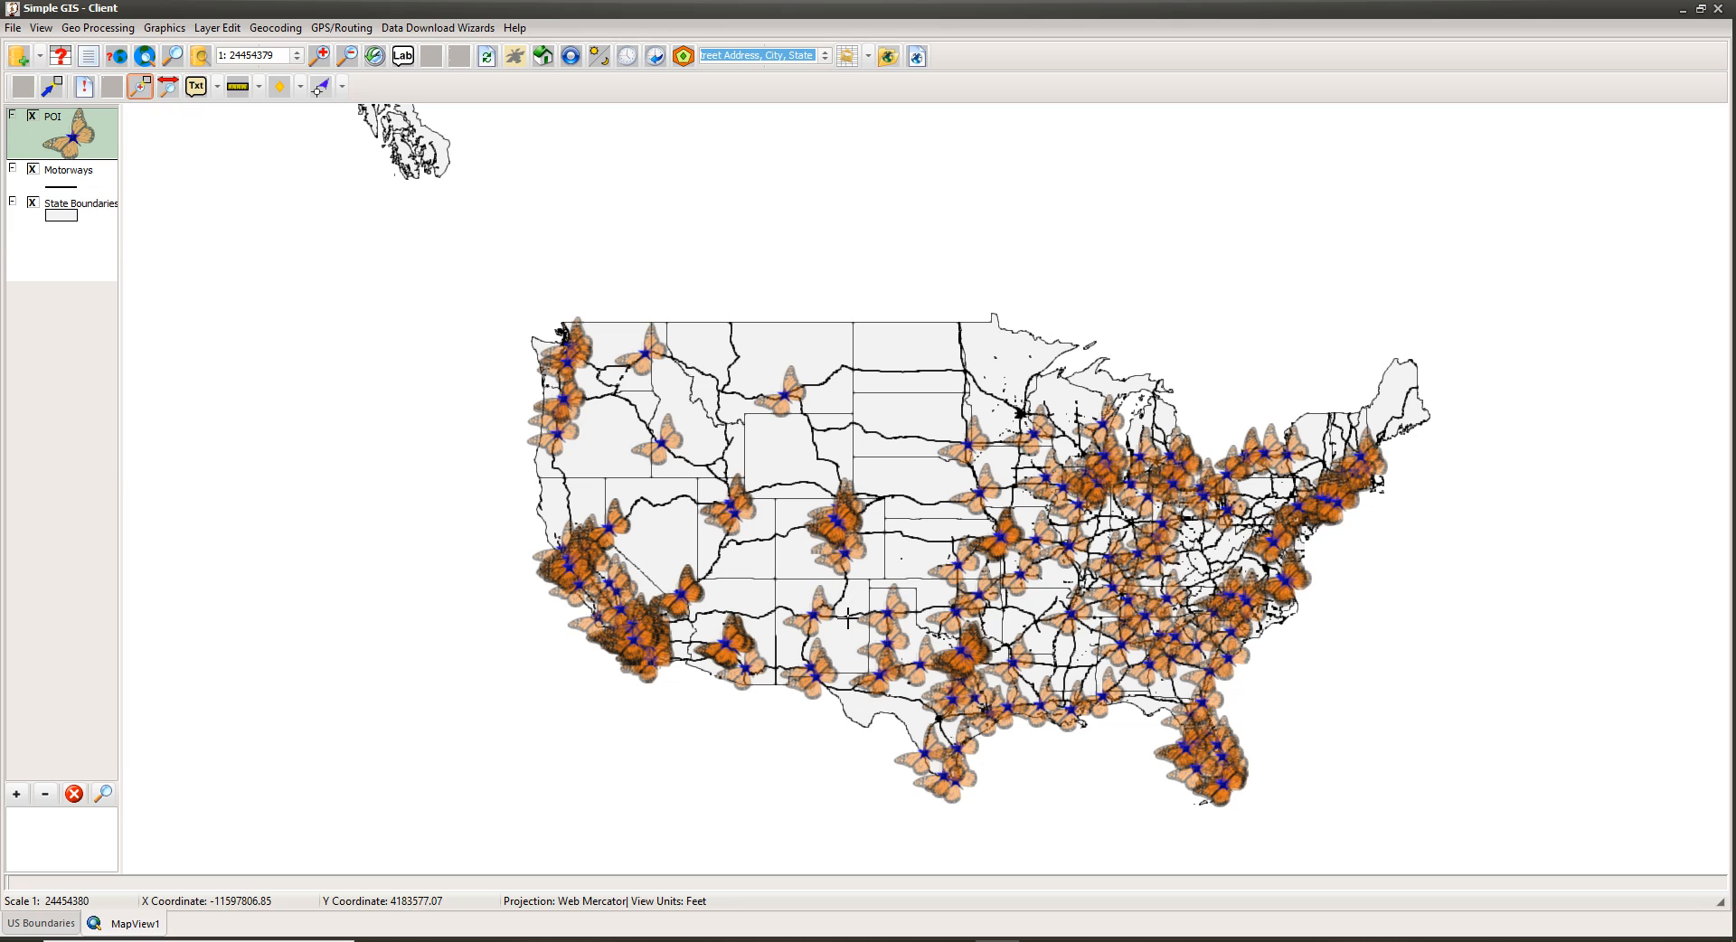
# Open the Motorways layer's solid black line symbol for editing and set its pen width to 3.
pyautogui.moveTo(822, 598); pyautogui.dragTo(840, 611)
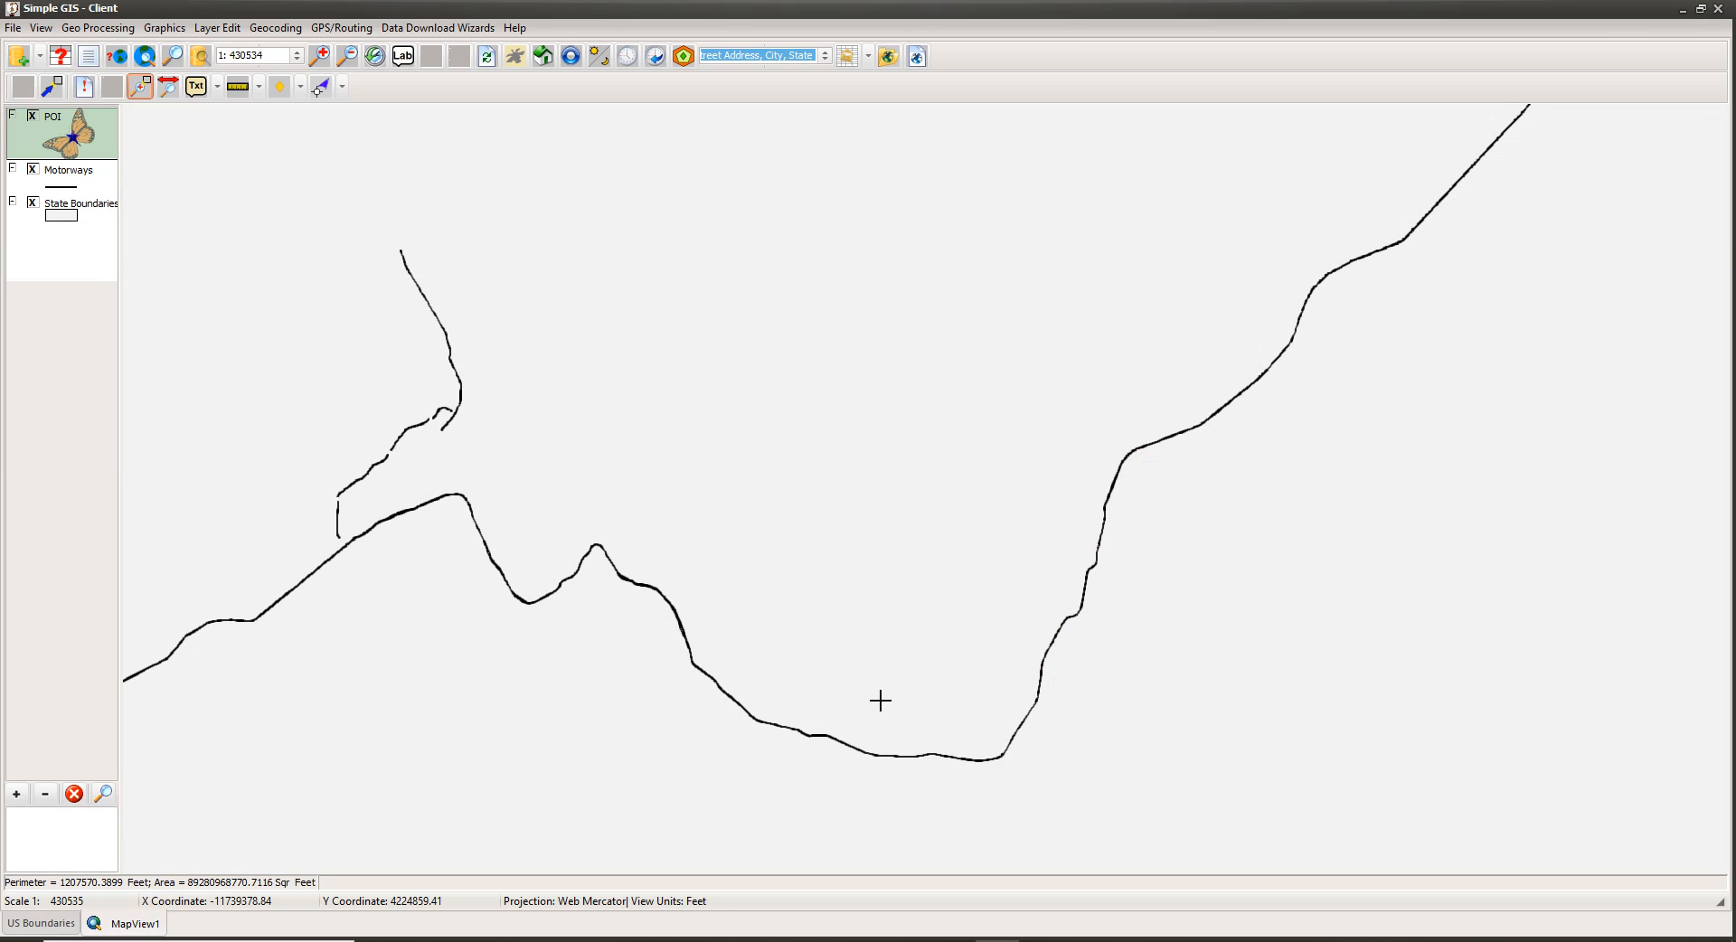
pyautogui.doubleClick(77, 175)
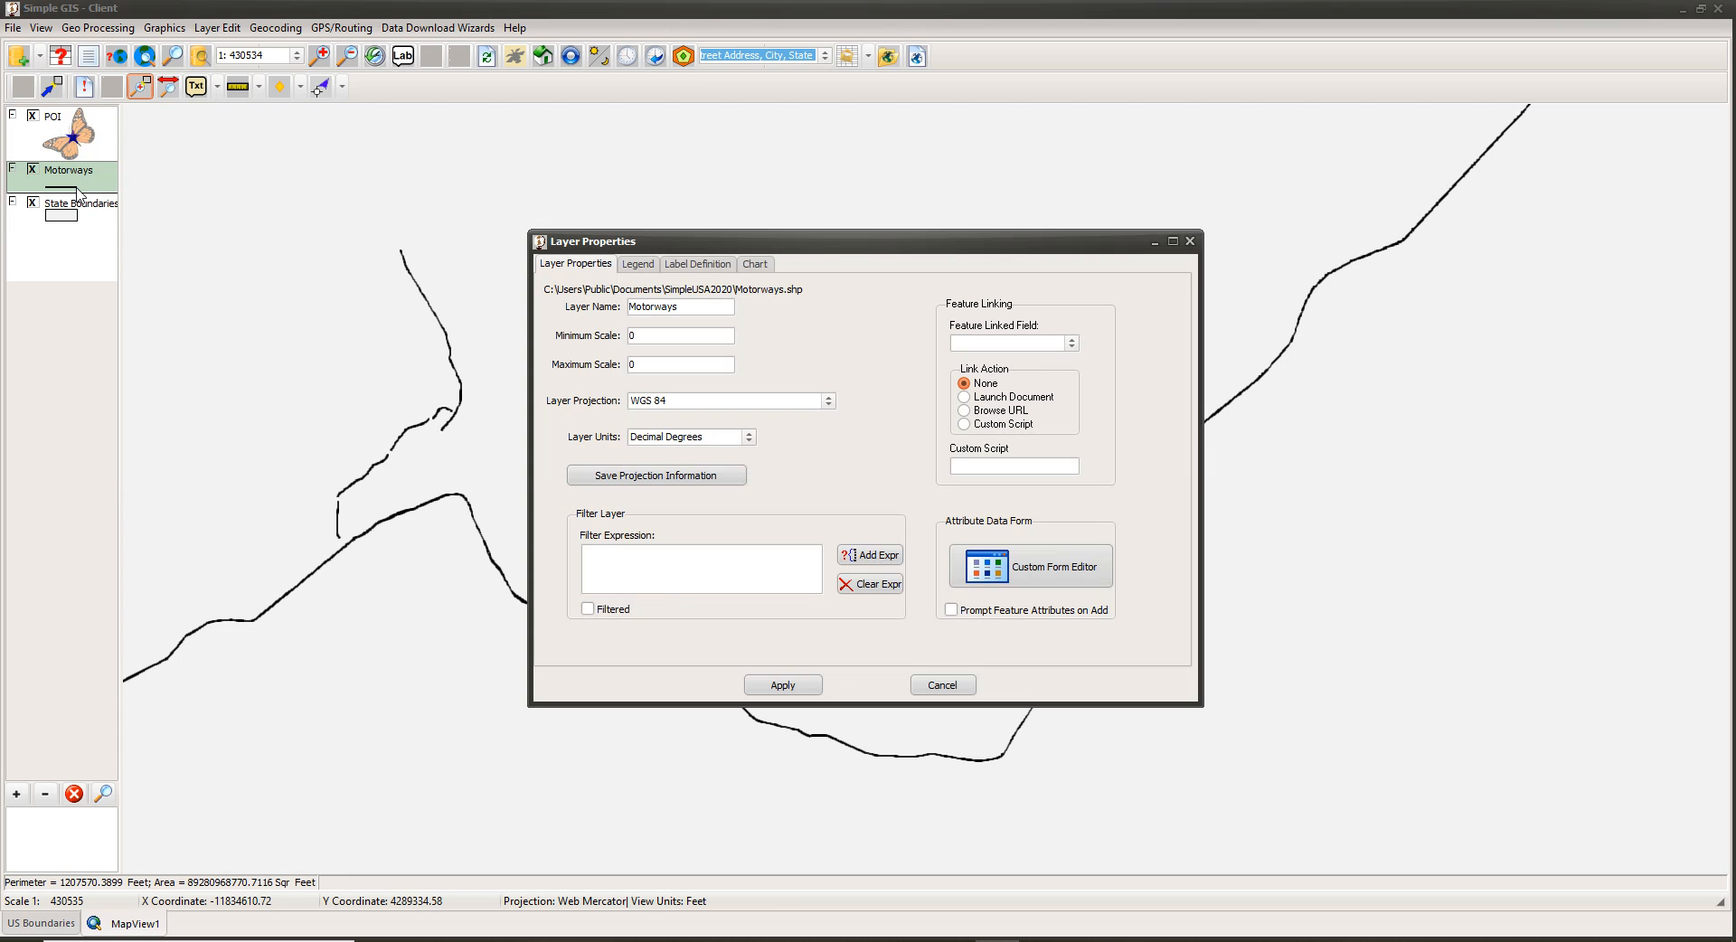
pyautogui.click(648, 273)
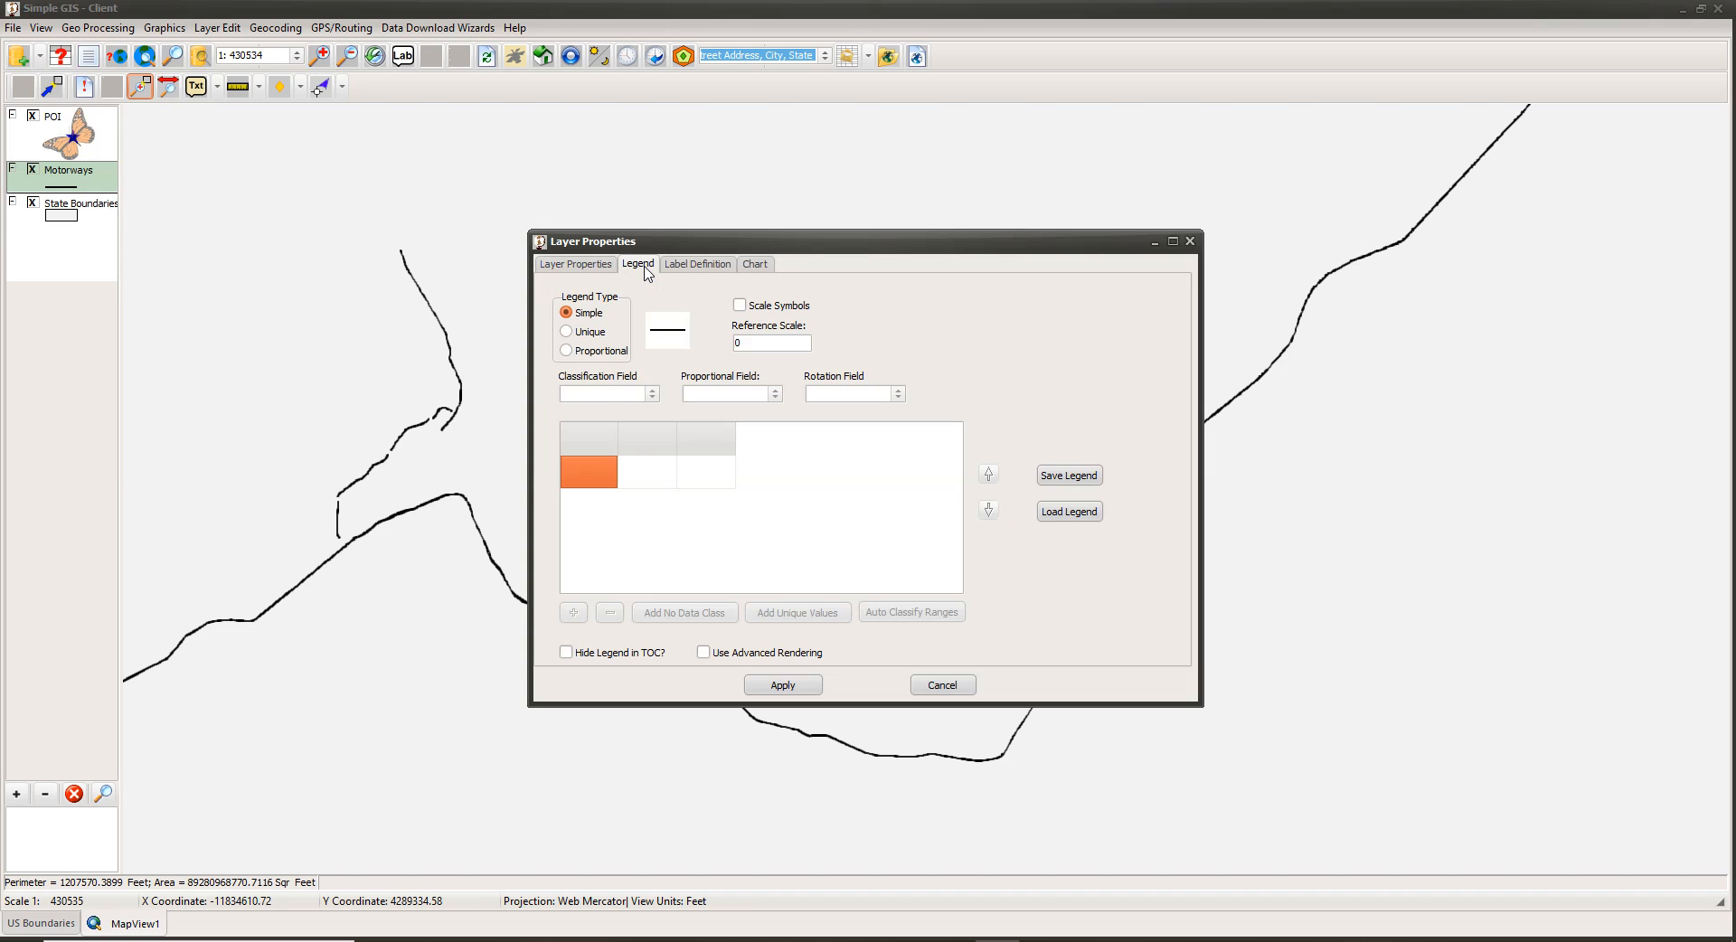
pyautogui.click(670, 342)
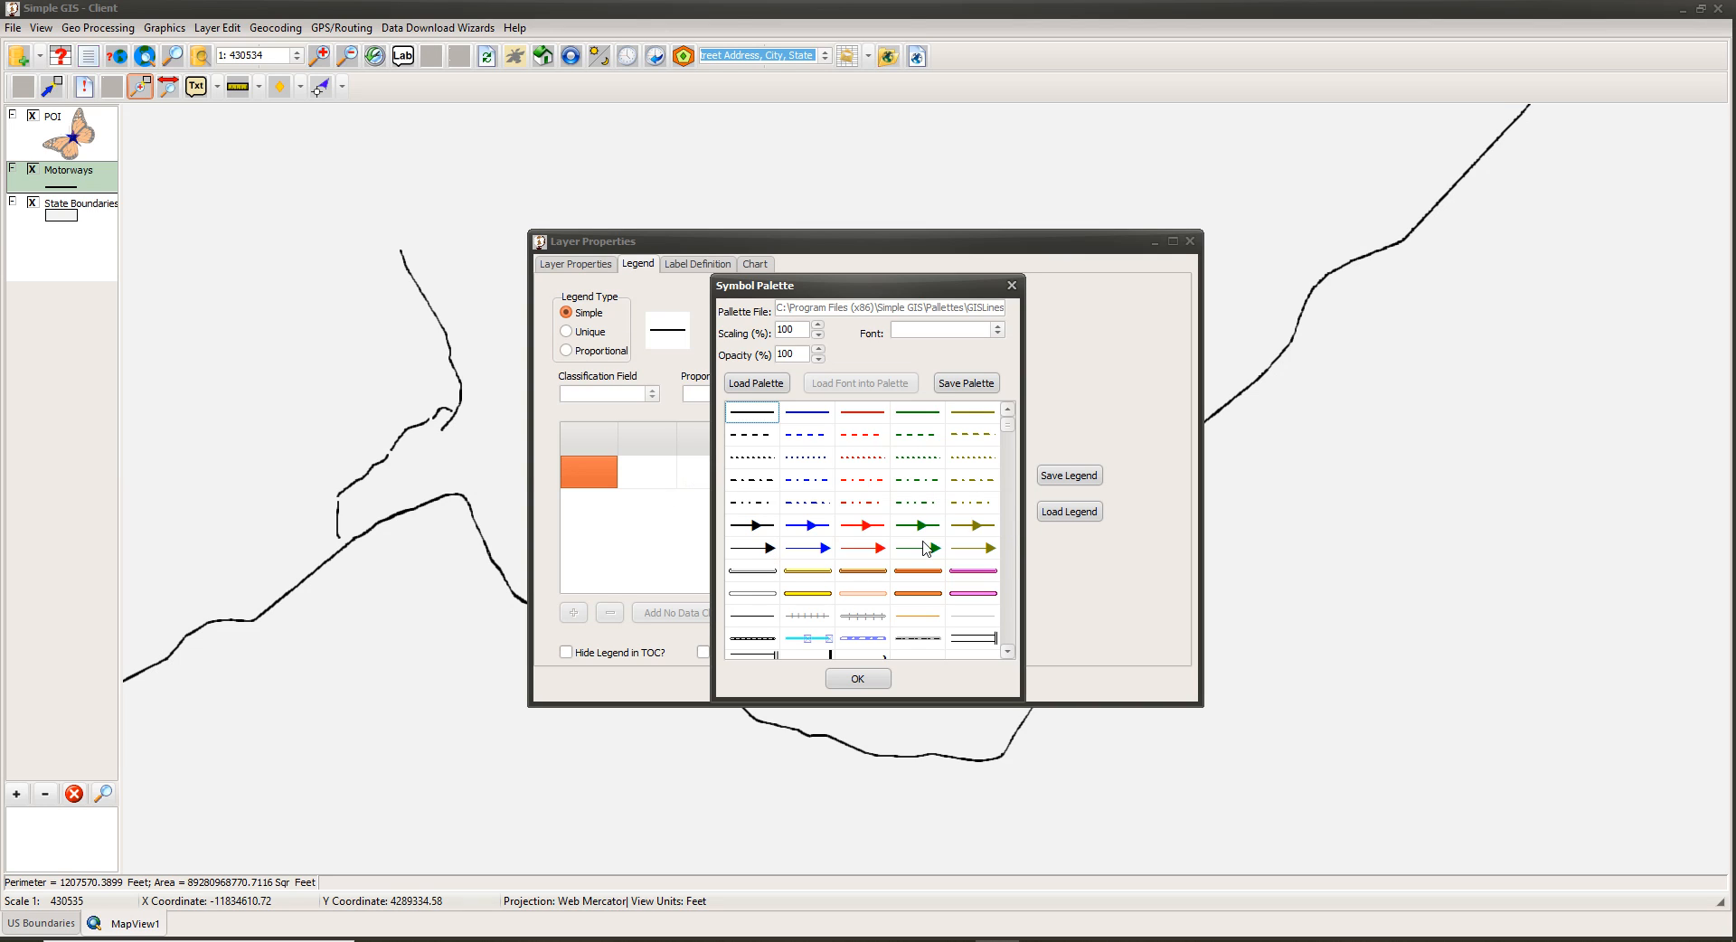
pyautogui.doubleClick(754, 419)
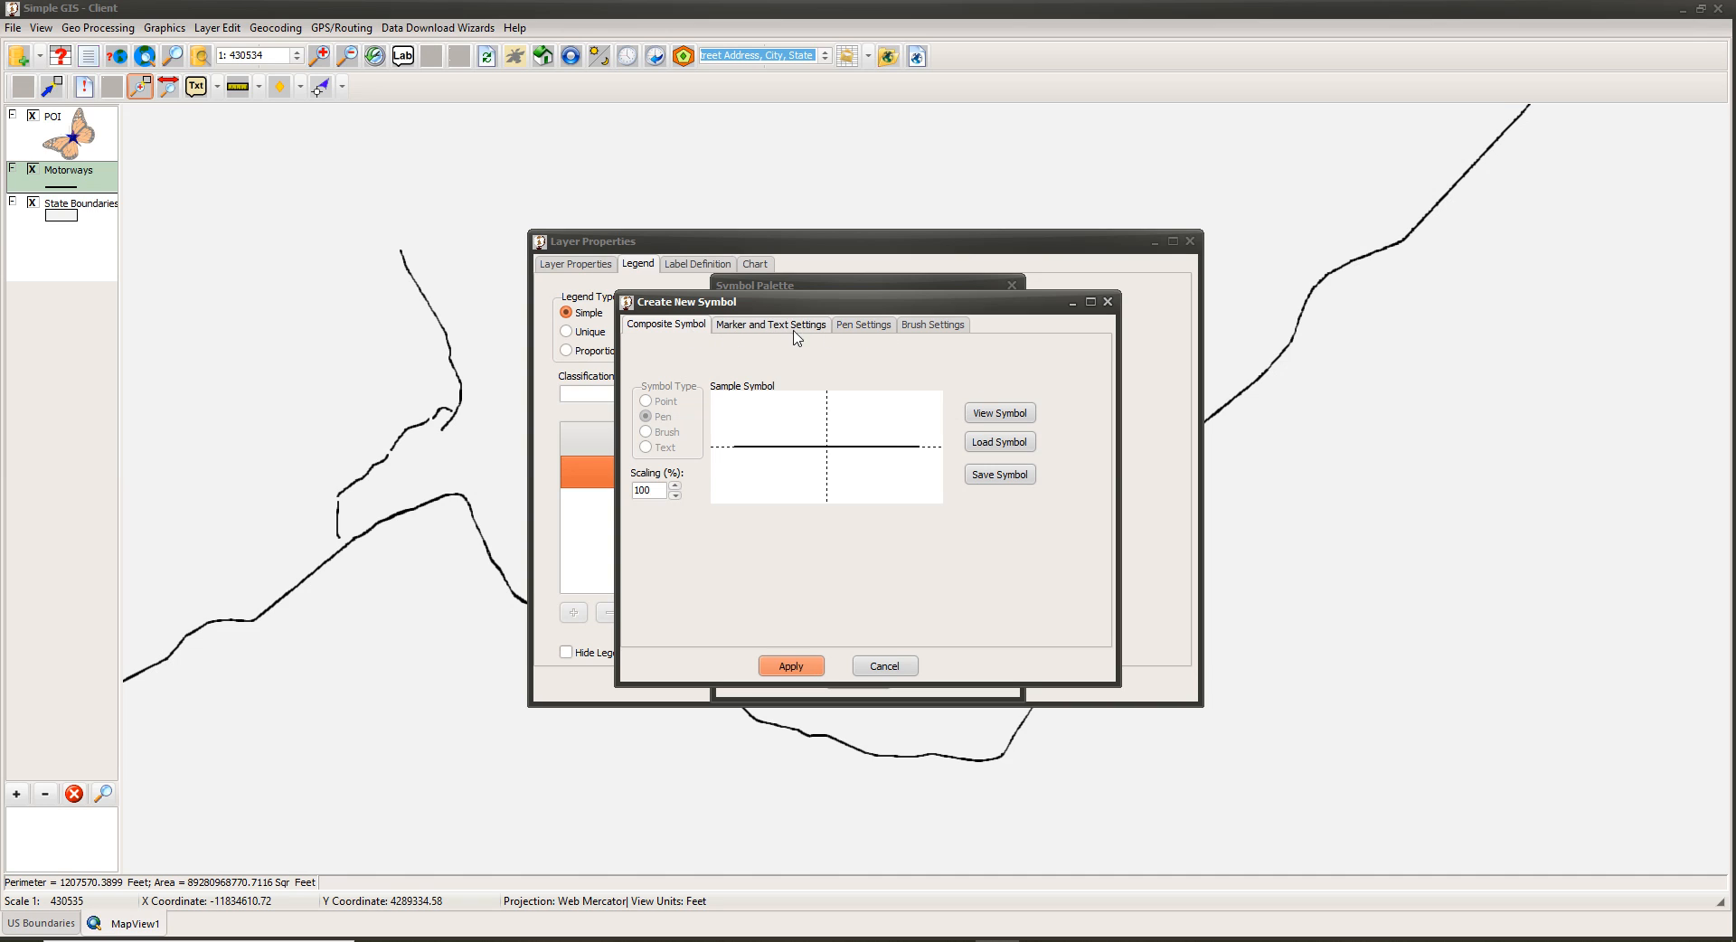
pyautogui.click(866, 325)
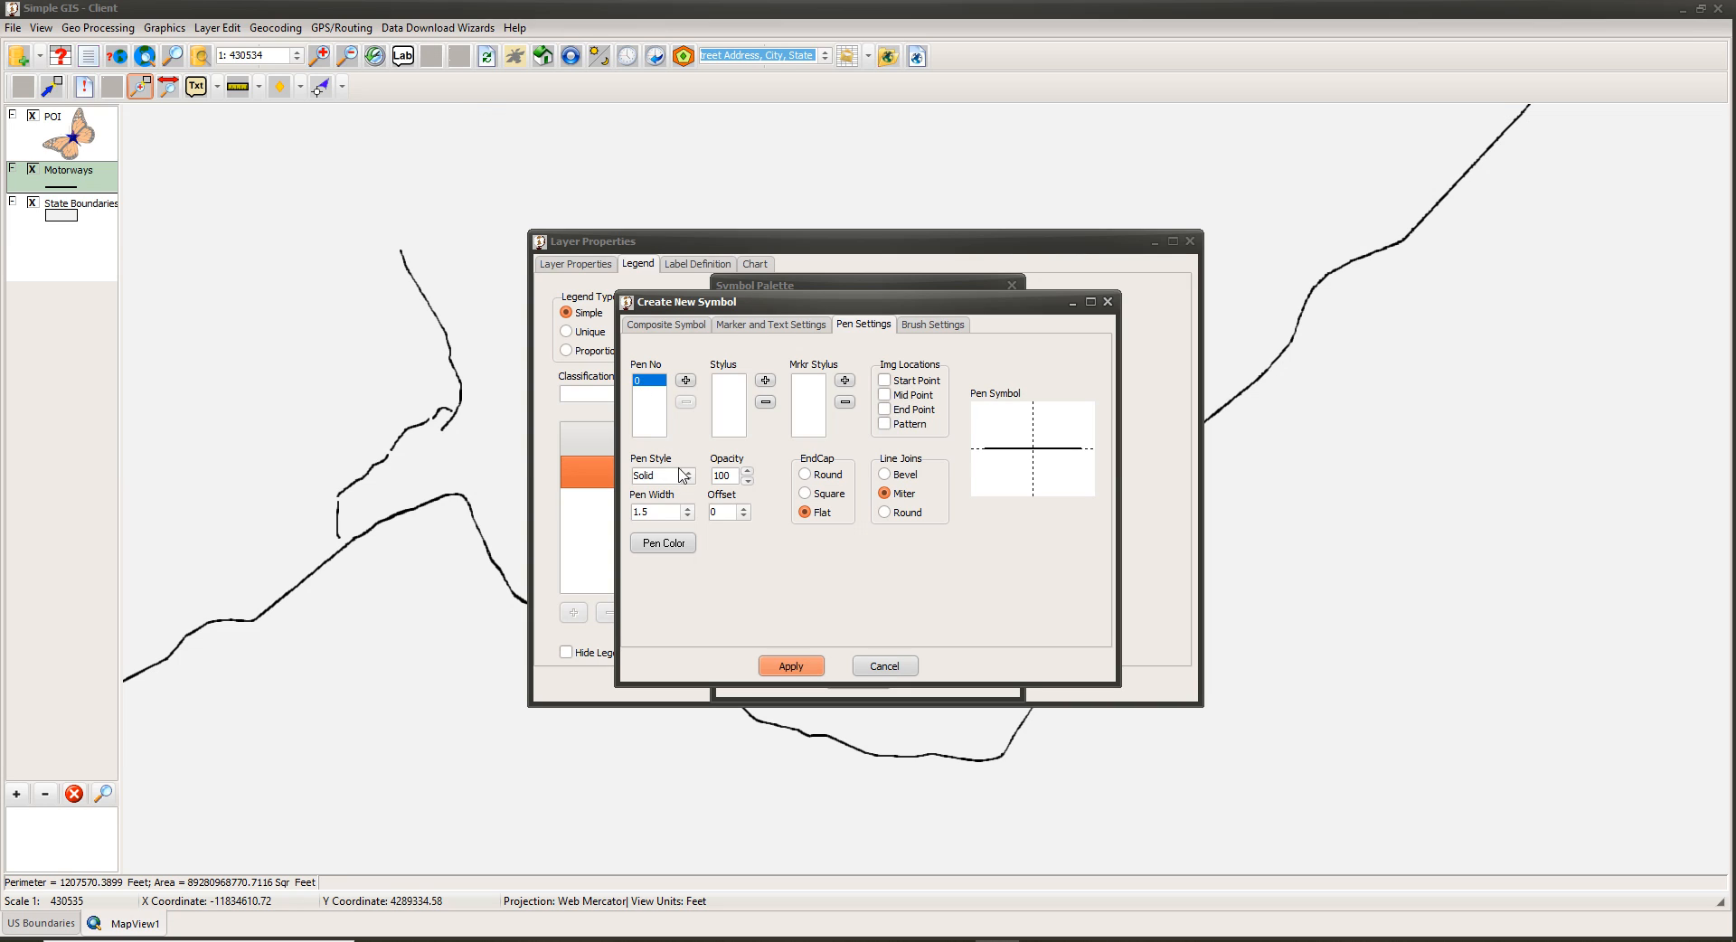
pyautogui.click(688, 520)
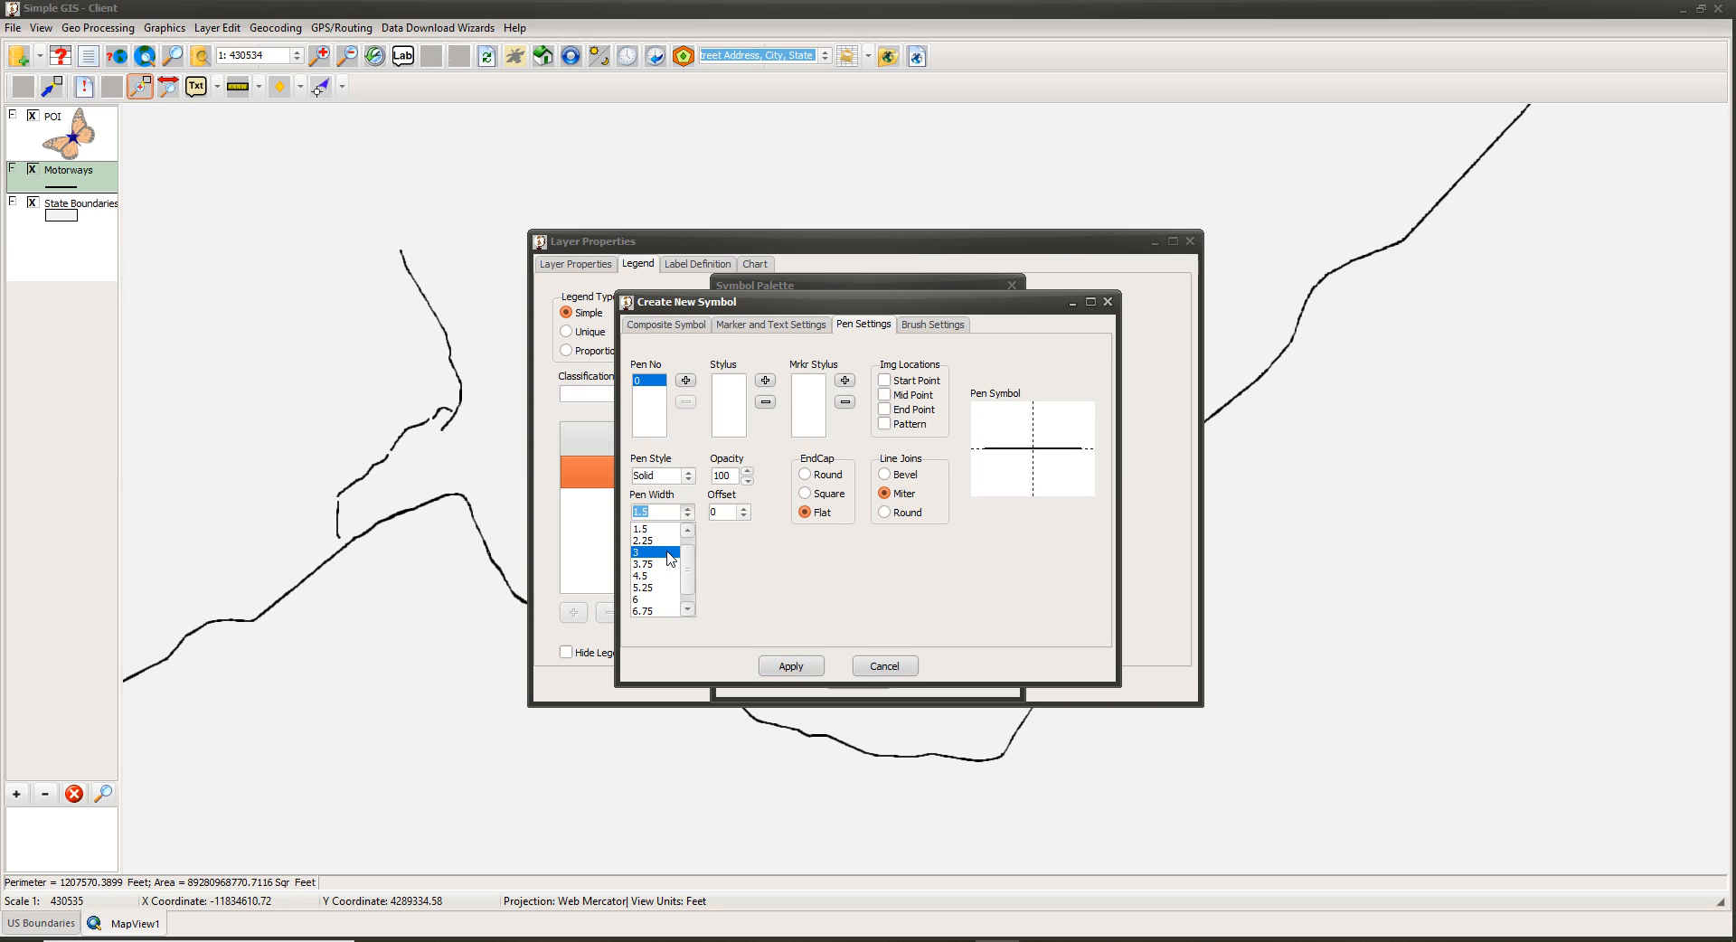
pyautogui.click(670, 554)
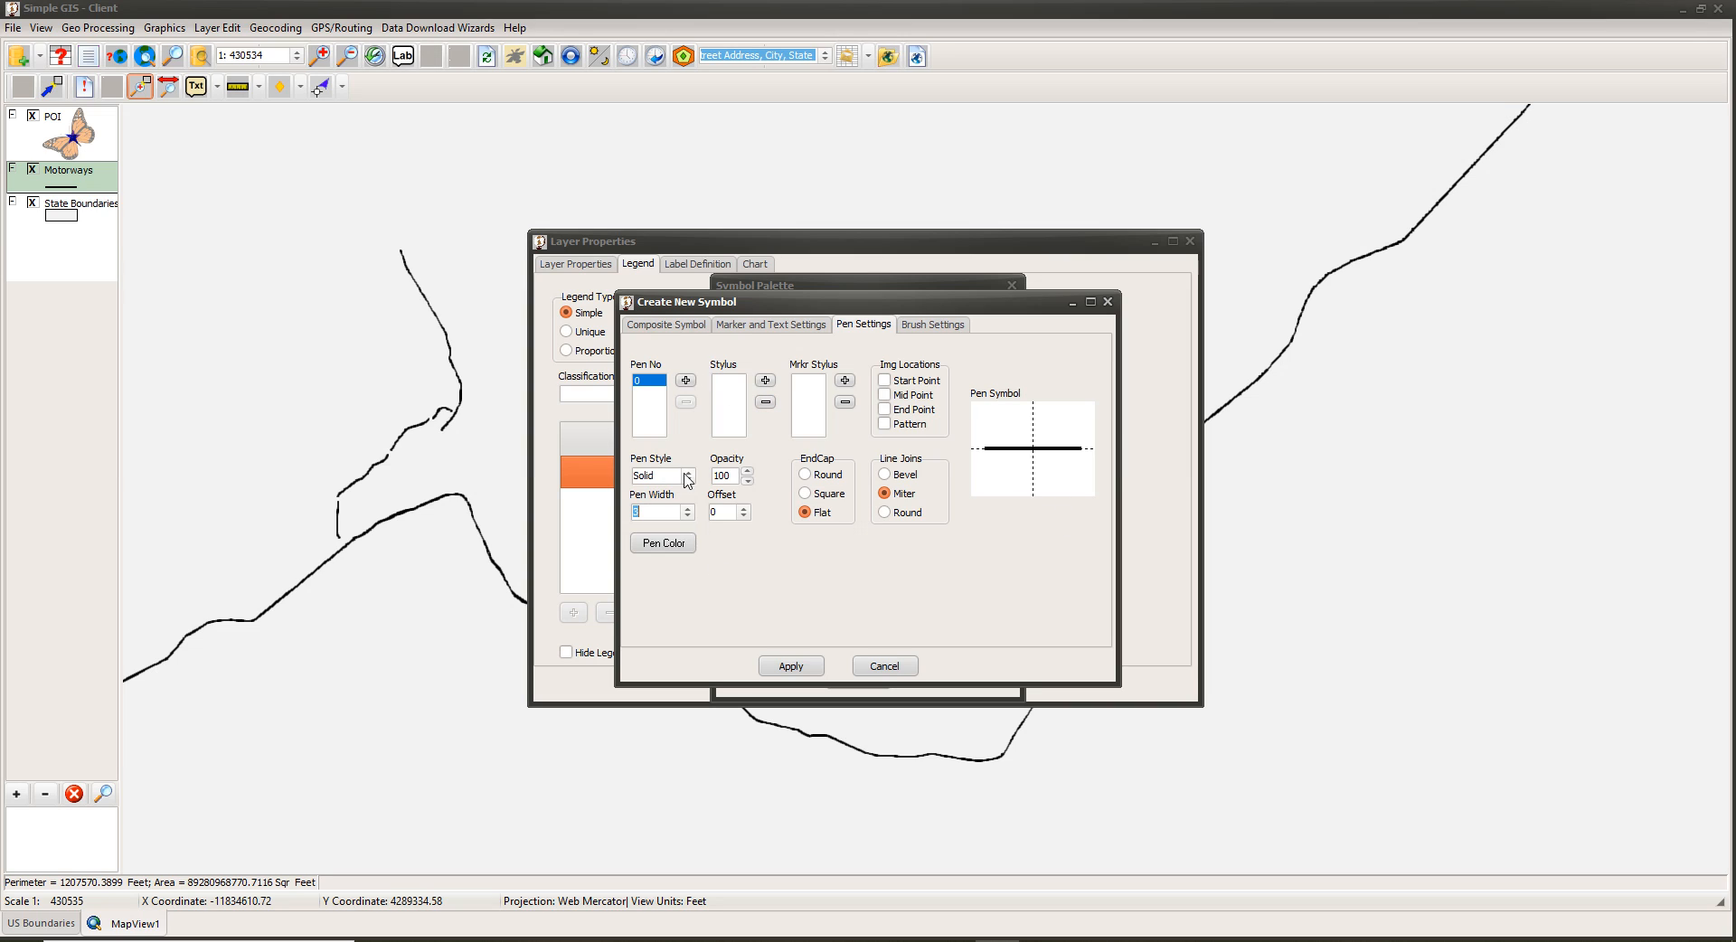
# Add a second pen to the Motorways line symbol with width 1.5 and a turquoise color.
pyautogui.click(685, 381)
pyautogui.click(686, 381)
pyautogui.click(649, 395)
pyautogui.click(688, 512)
pyautogui.click(667, 534)
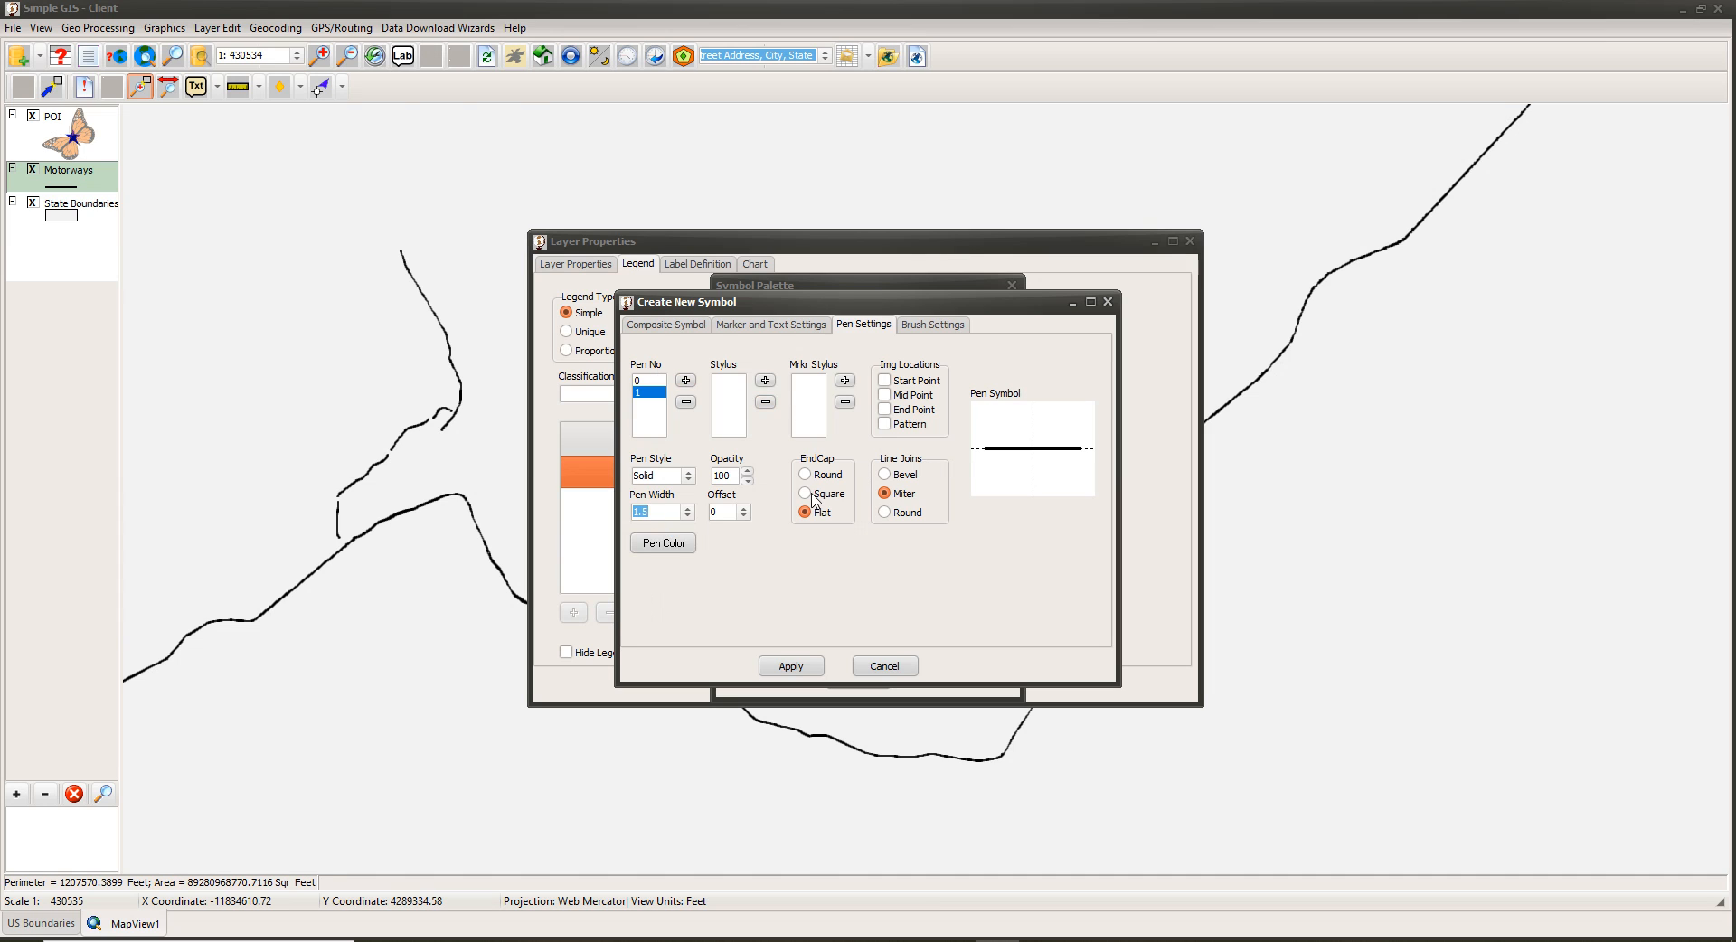
pyautogui.click(664, 543)
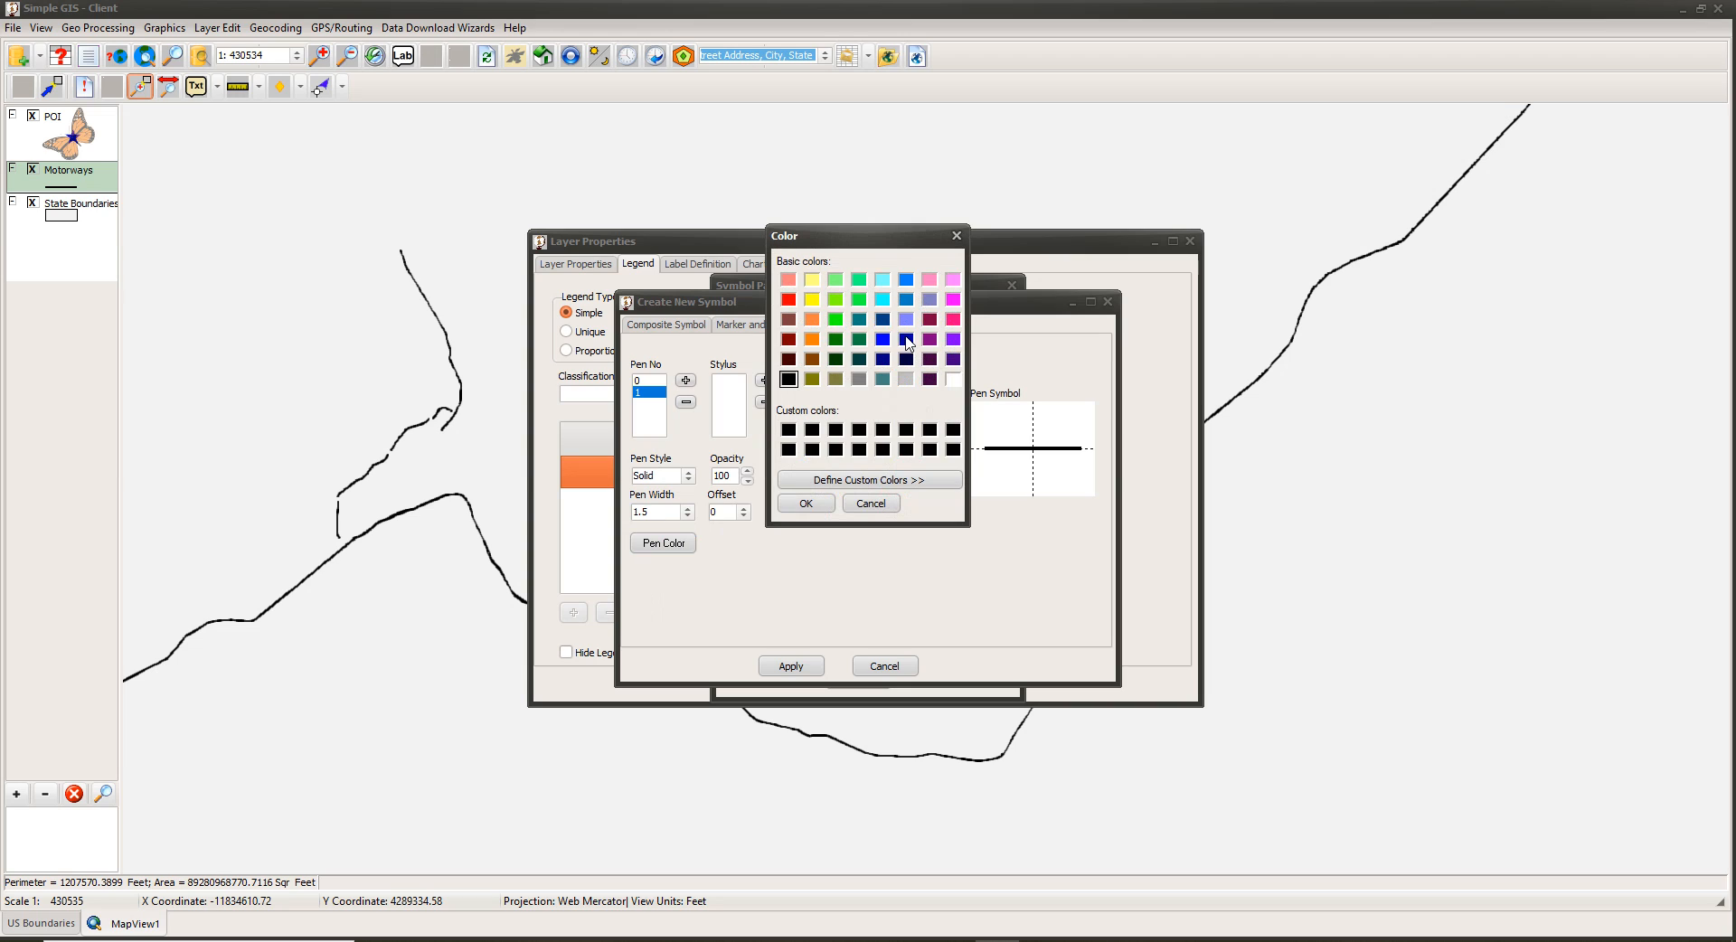
pyautogui.click(883, 298)
pyautogui.click(808, 504)
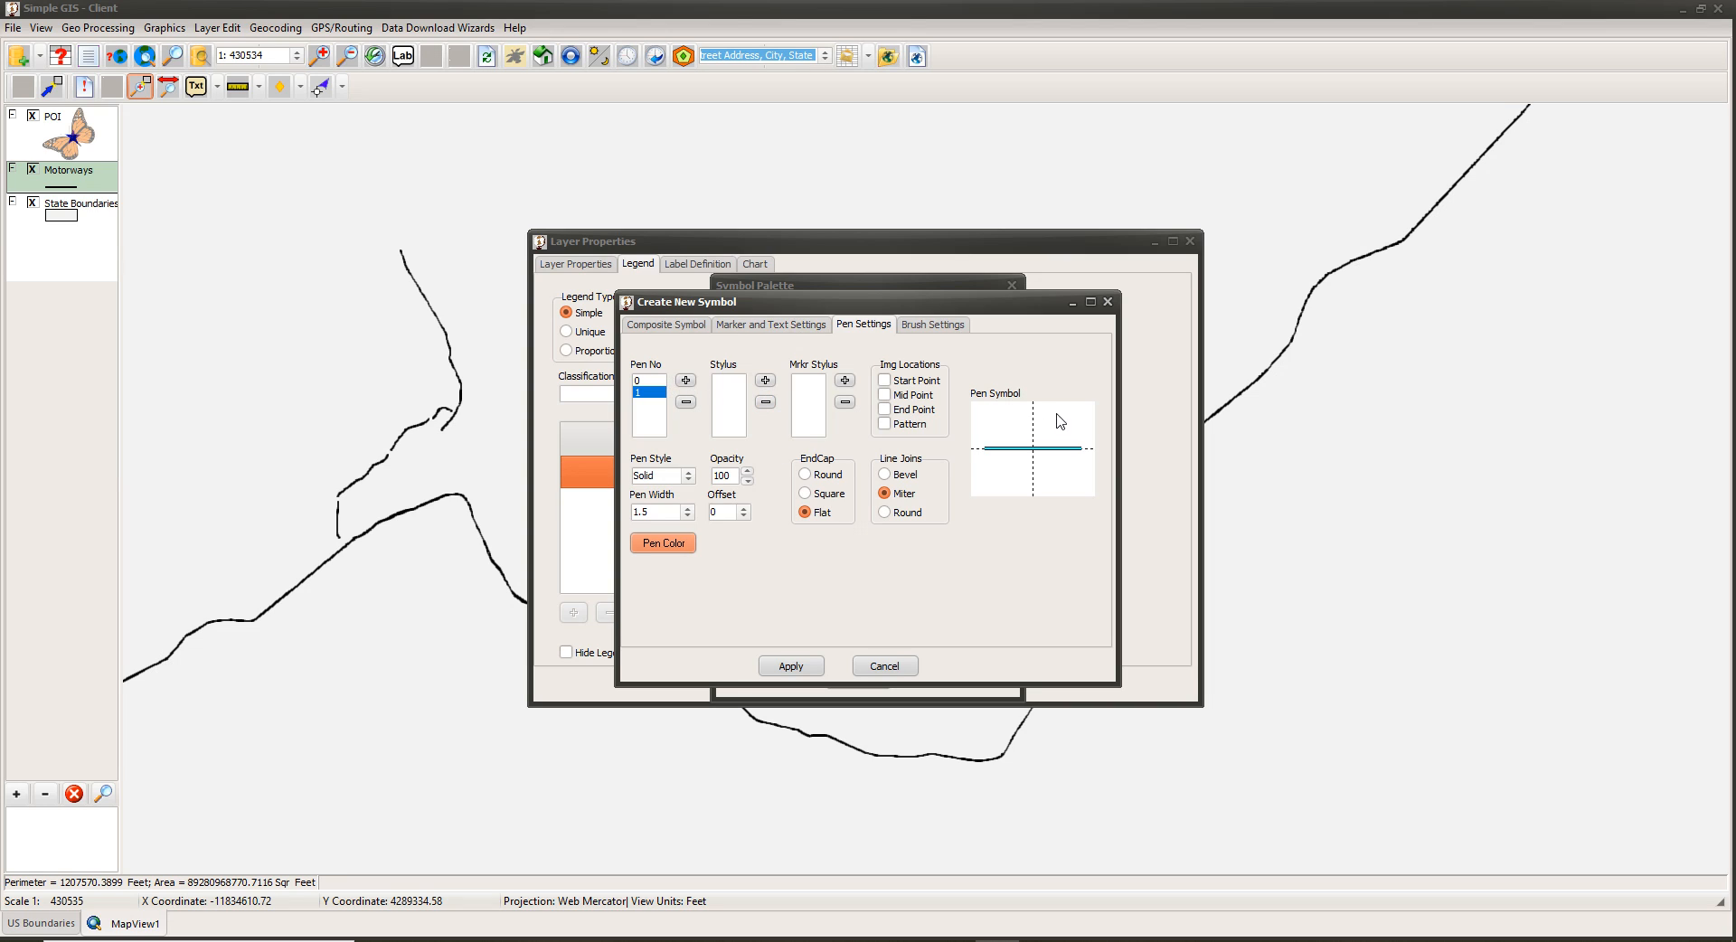
# Compare the settings of pens 0 and 1 and set pen 1's style to Dash.
pyautogui.click(644, 381)
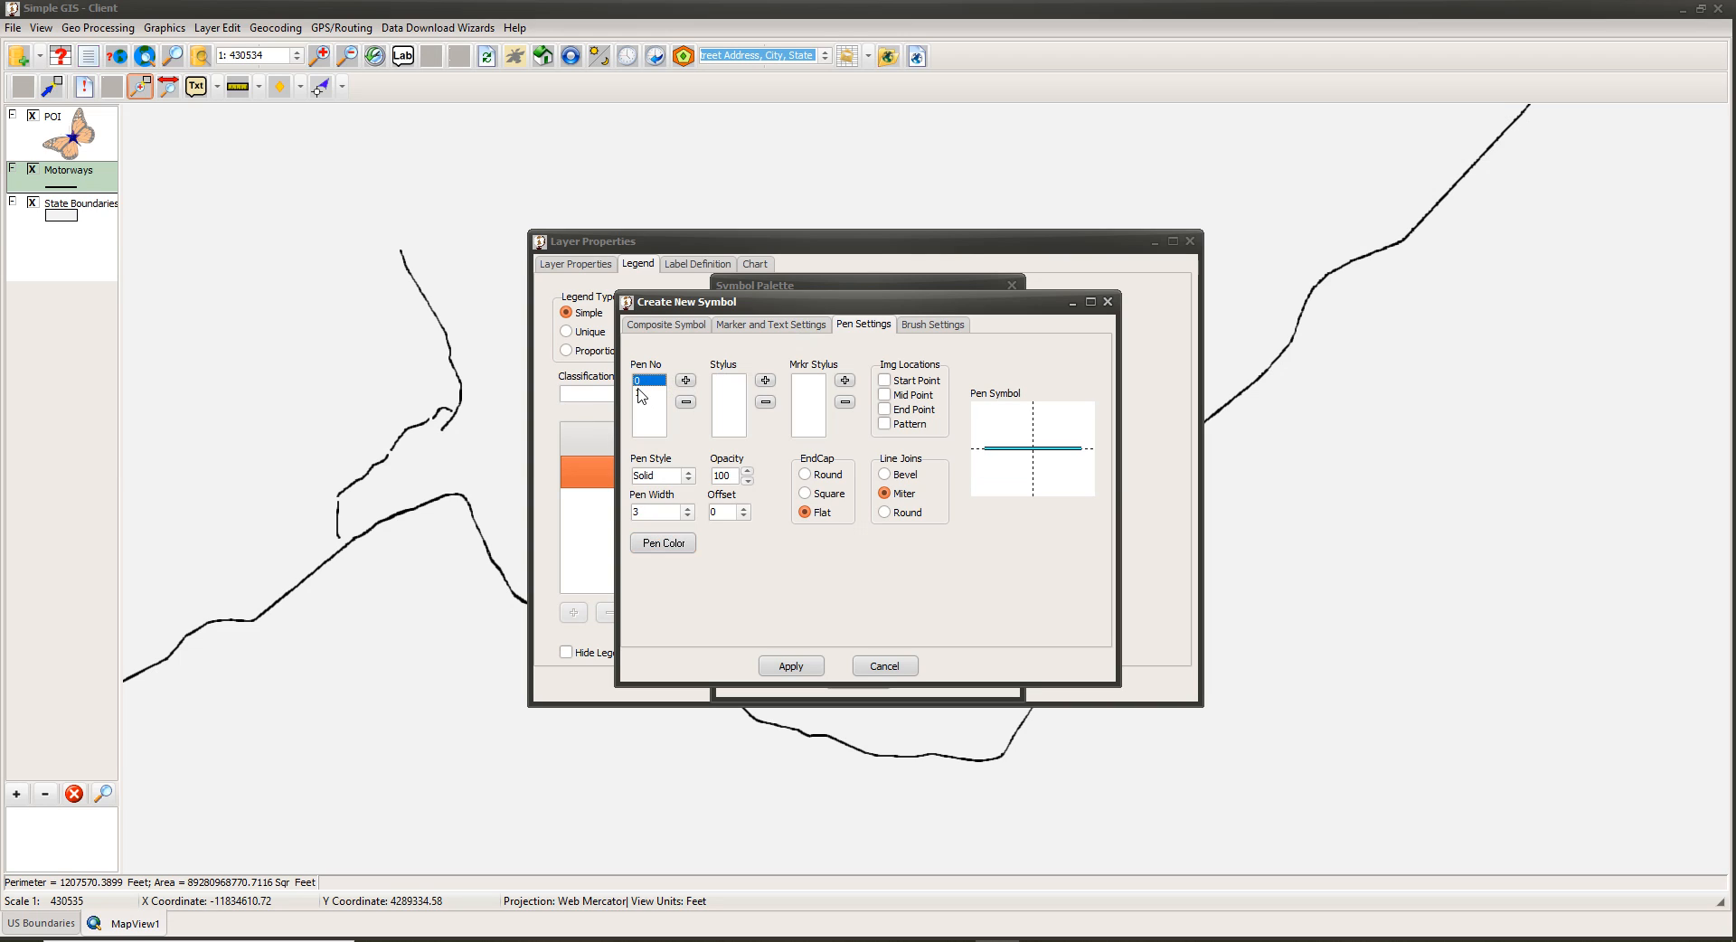
pyautogui.click(646, 392)
pyautogui.click(643, 381)
pyautogui.click(645, 392)
pyautogui.click(688, 477)
pyautogui.click(657, 496)
# Set the opacity of pen 0 to 50.
pyautogui.click(642, 380)
pyautogui.doubleClick(730, 479)
pyautogui.write('50')
# Try the Solid style on pen 1 and set its pen style to Custom.
pyautogui.click(647, 394)
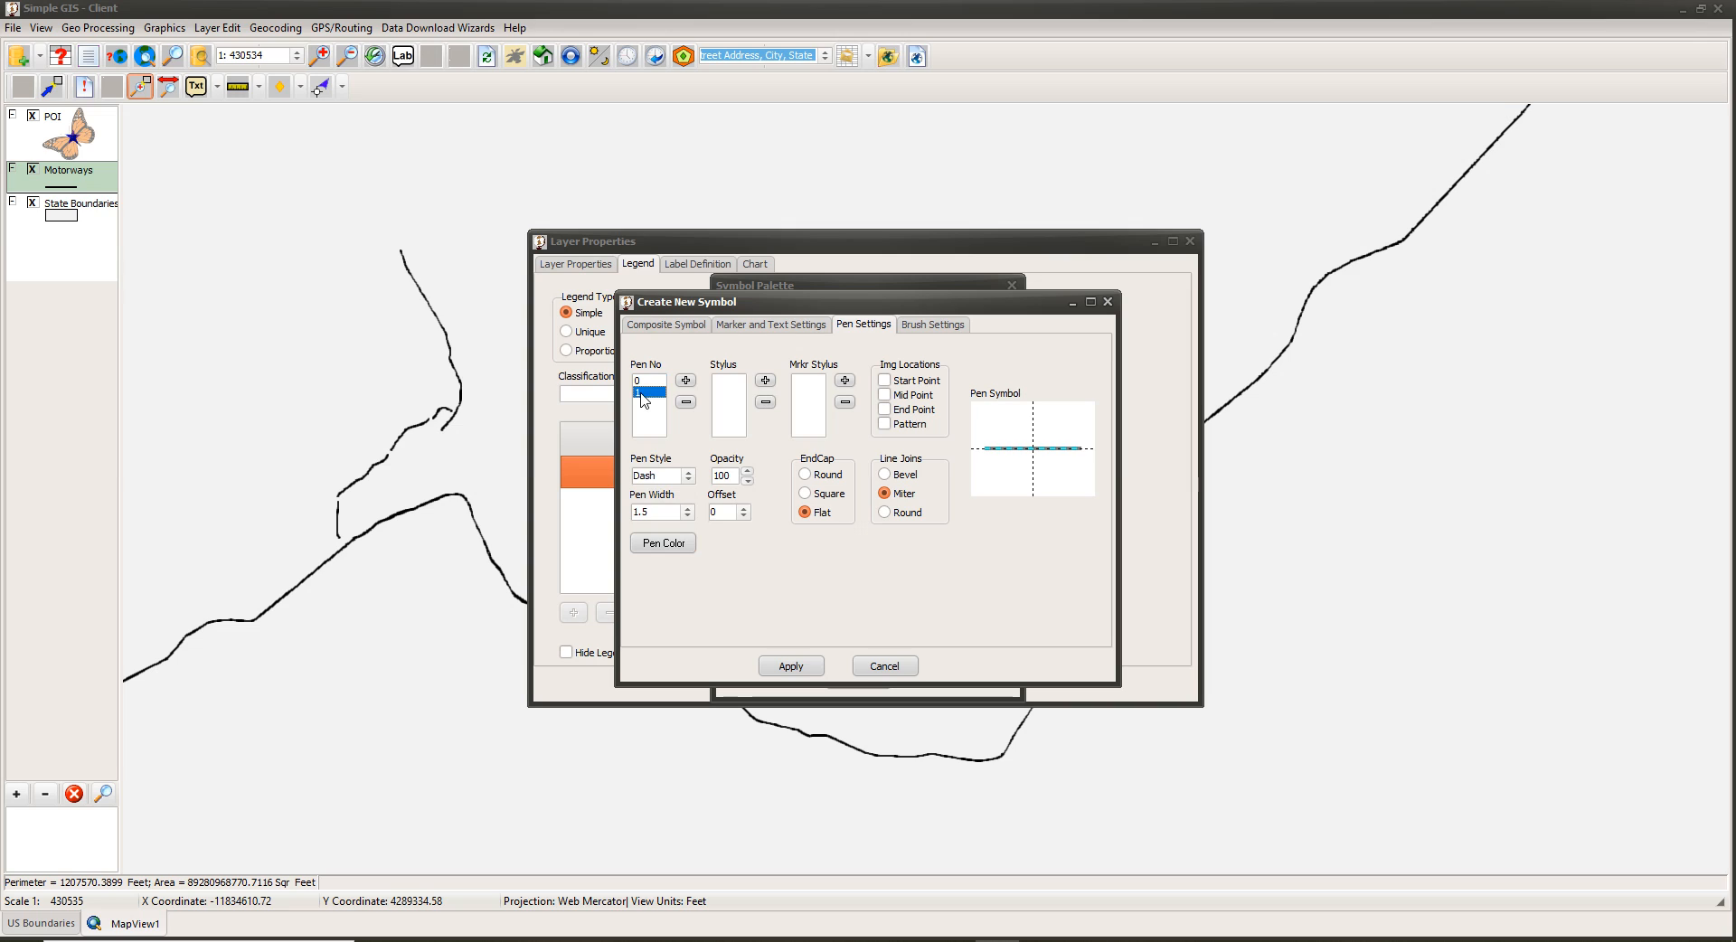
pyautogui.click(690, 478)
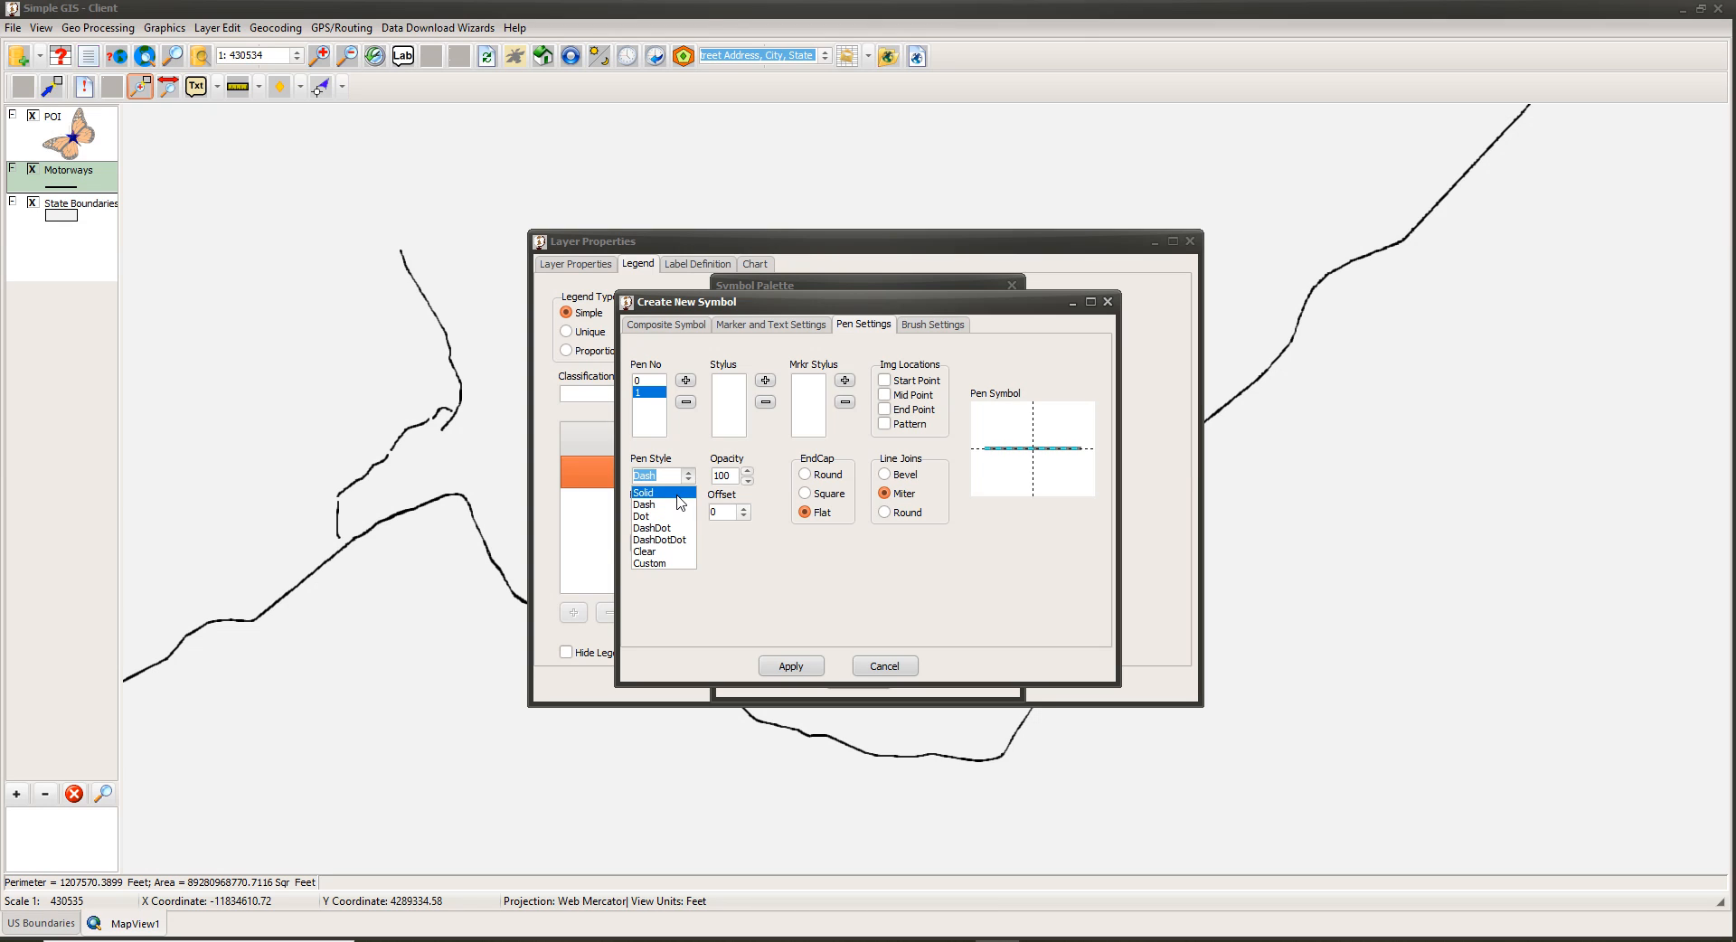
pyautogui.click(678, 493)
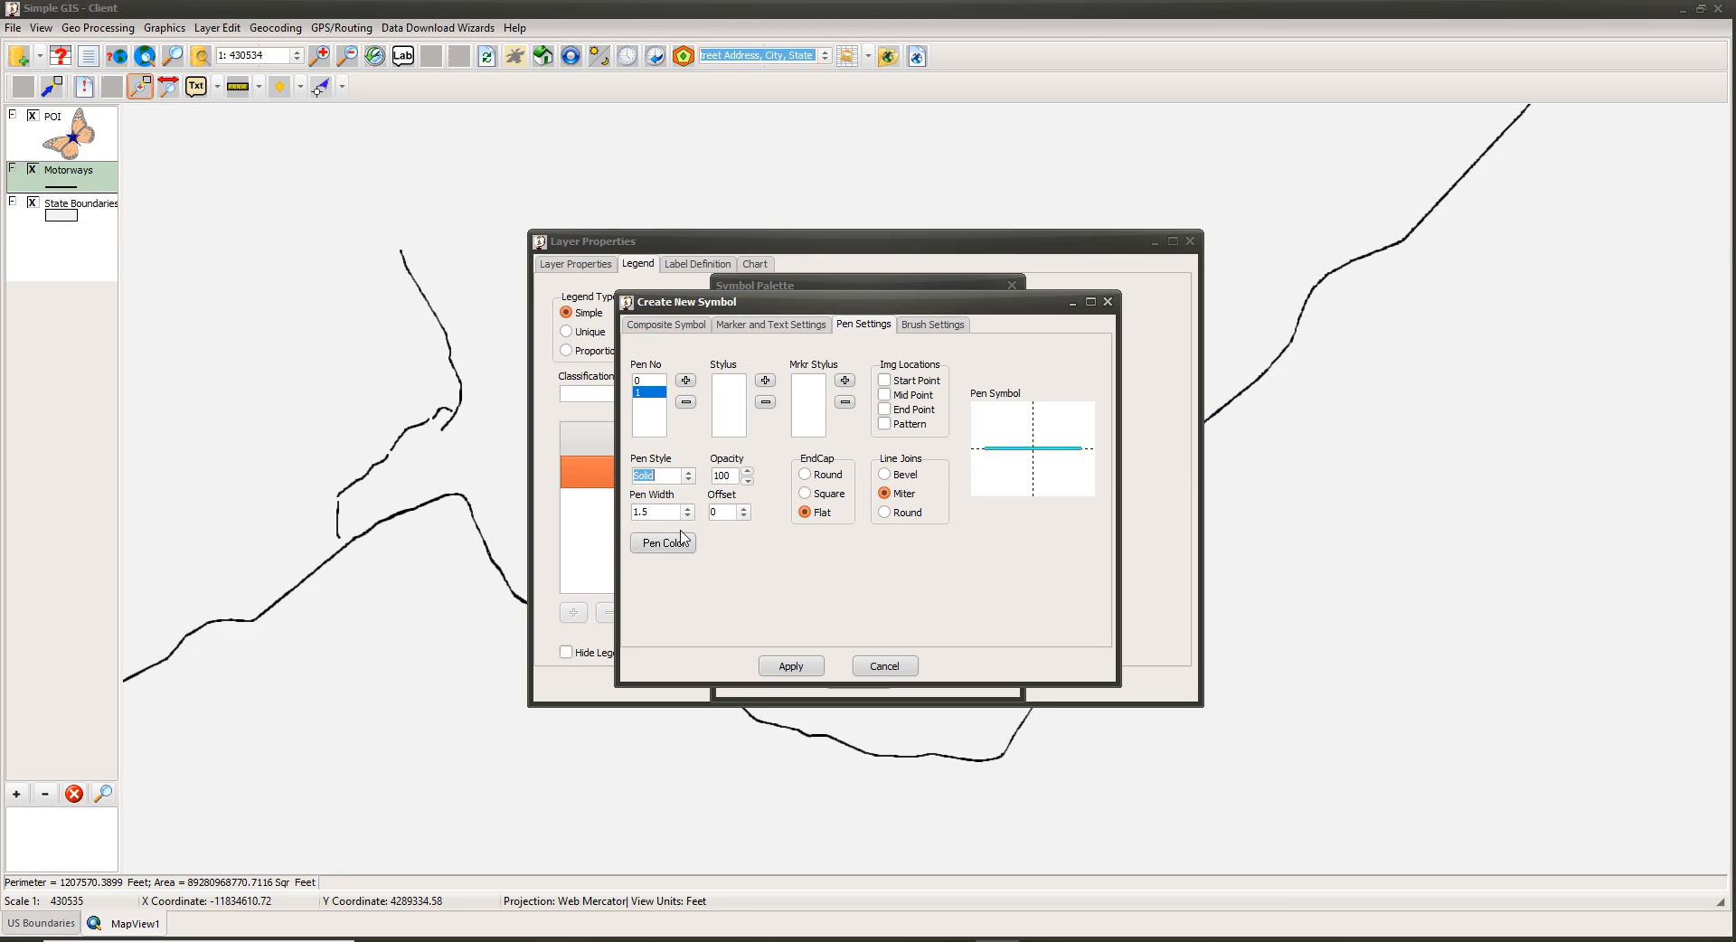
pyautogui.click(687, 476)
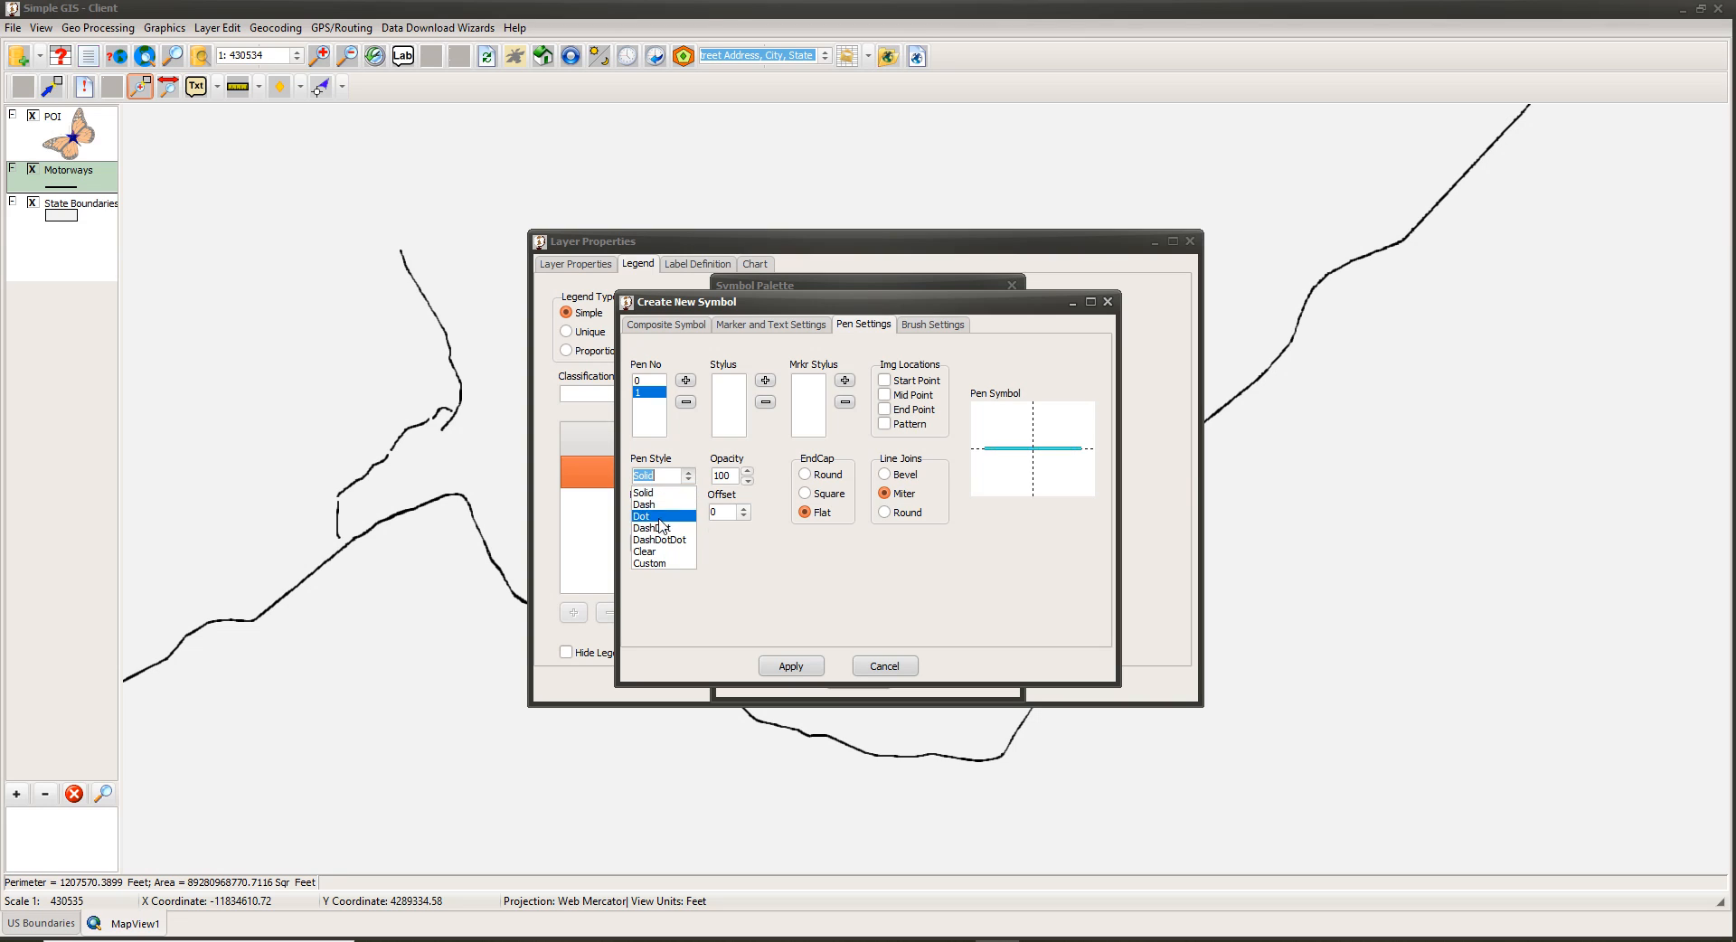
pyautogui.click(663, 565)
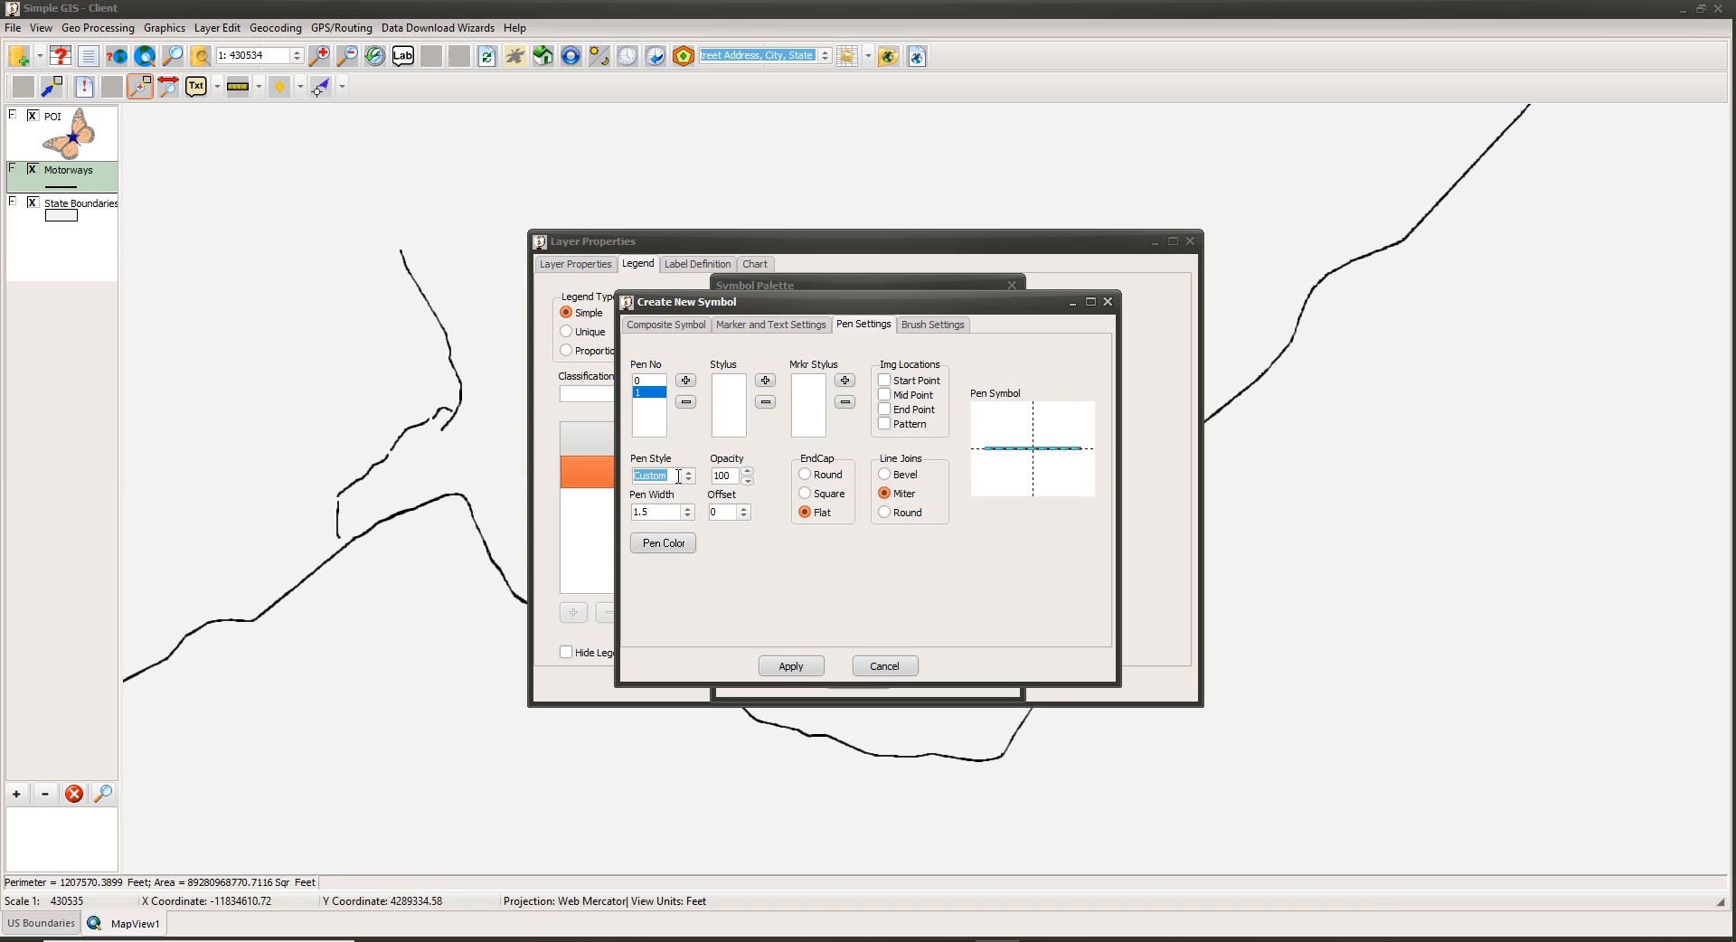
# Define pen 1's custom dash pattern by adding the stylus dash/space lengths 5, 10, 2 and 7.
pyautogui.click(766, 381)
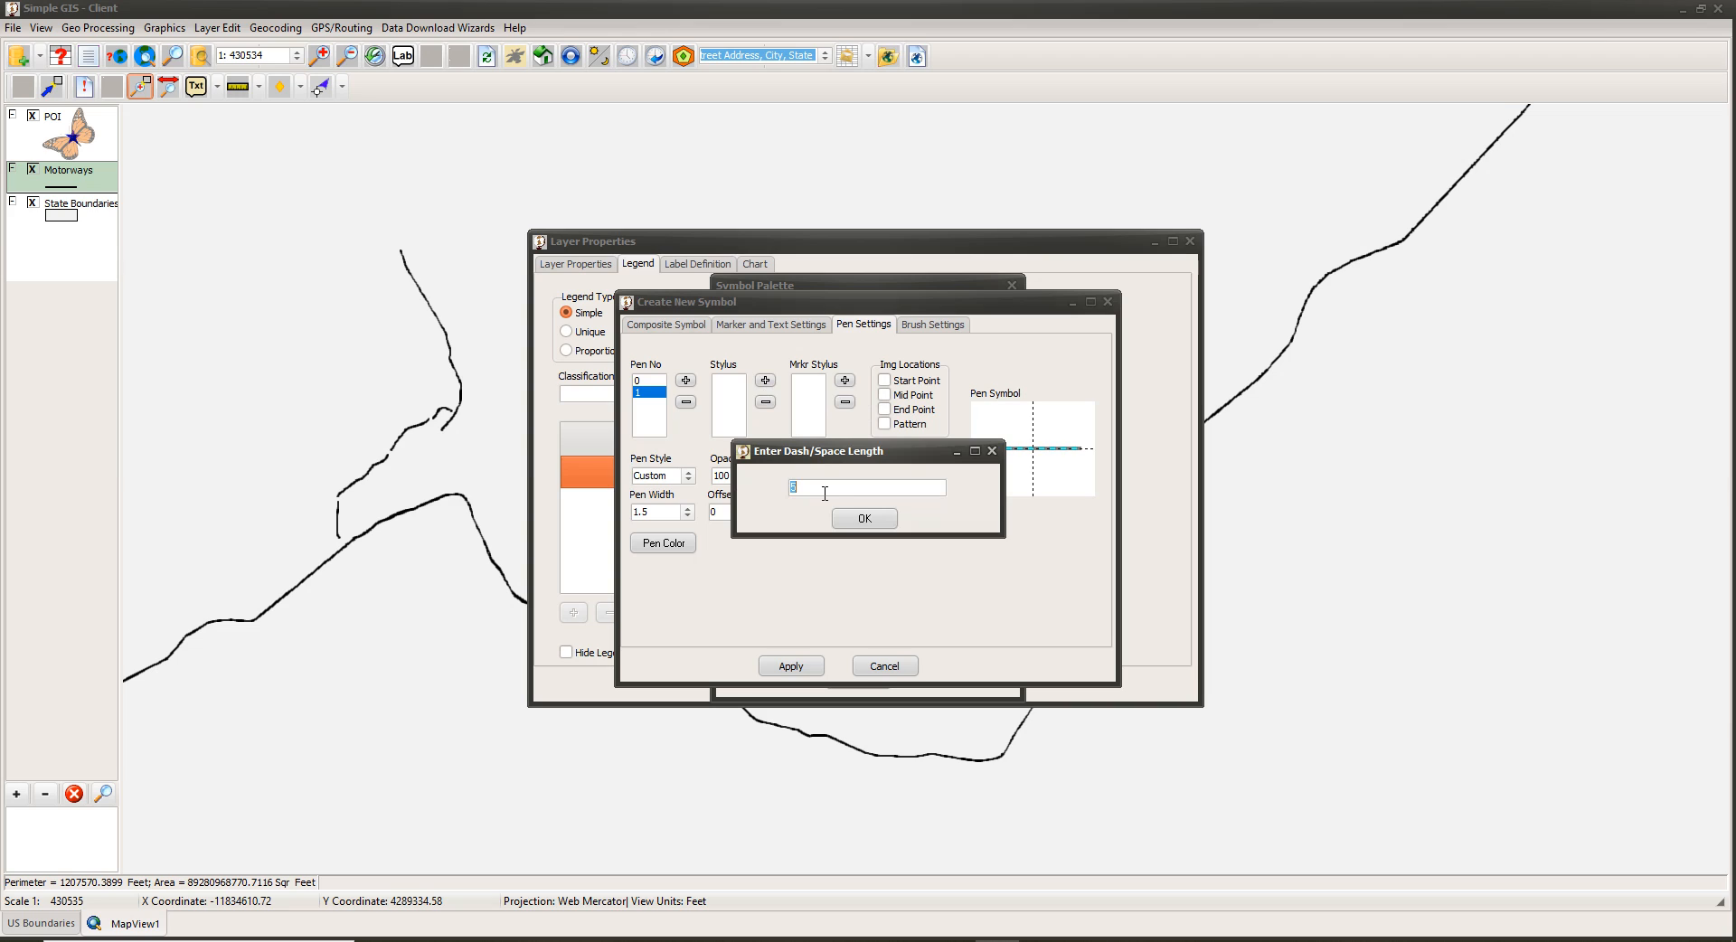
pyautogui.click(864, 515)
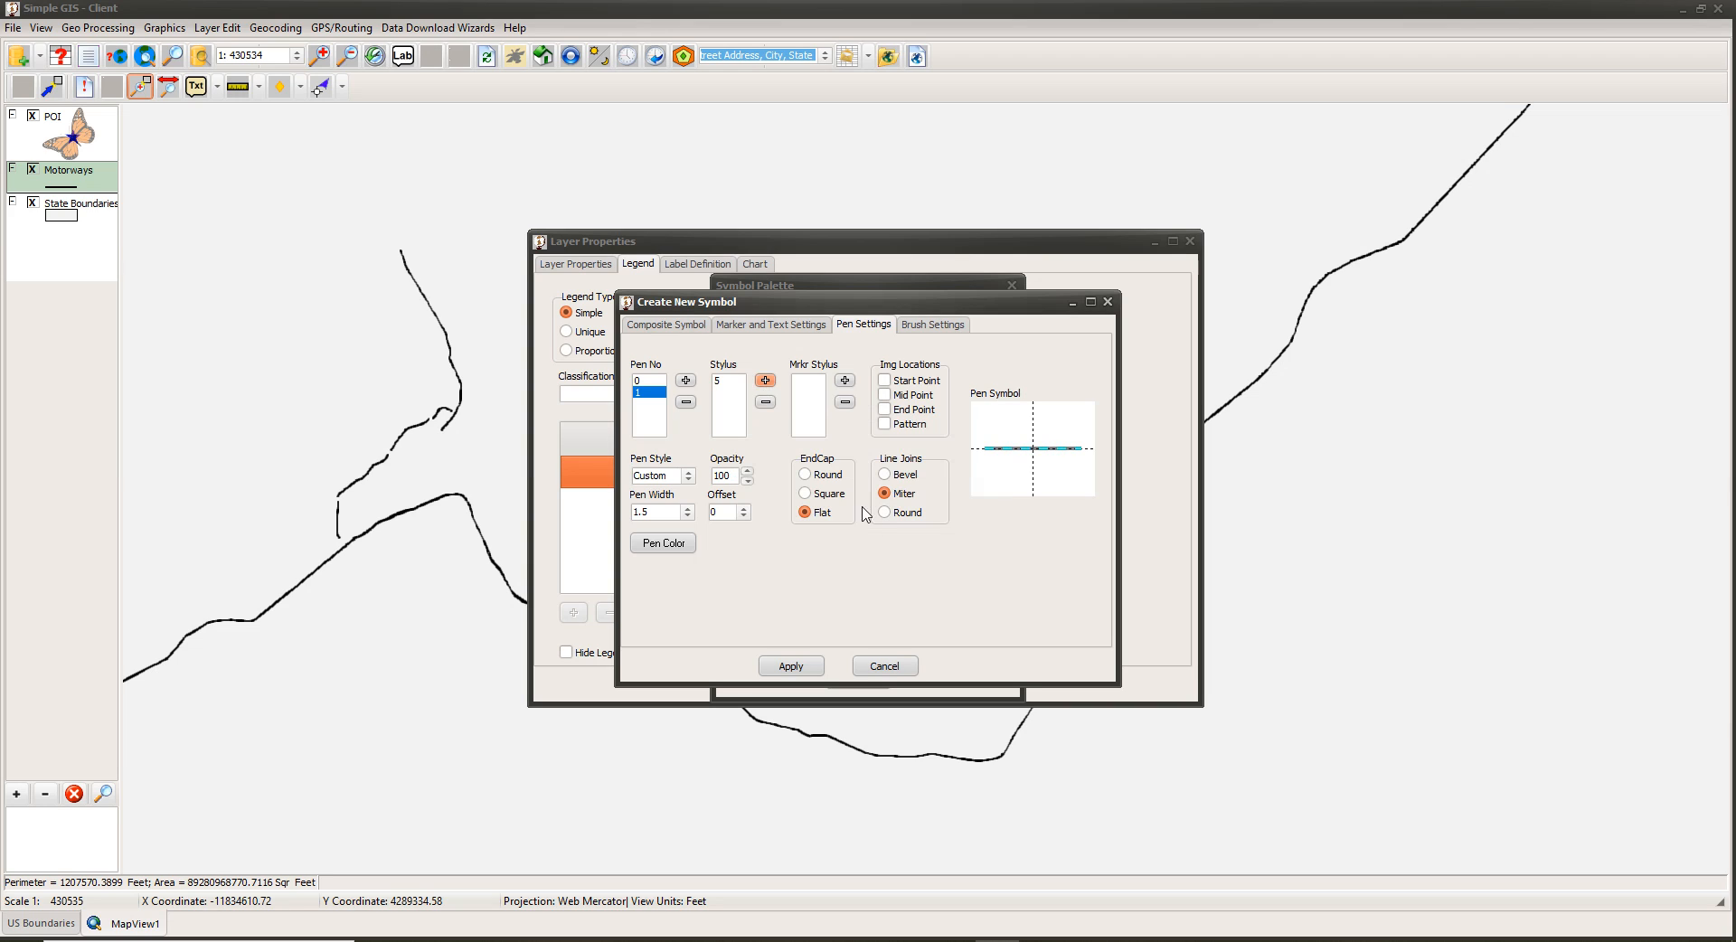
pyautogui.click(765, 380)
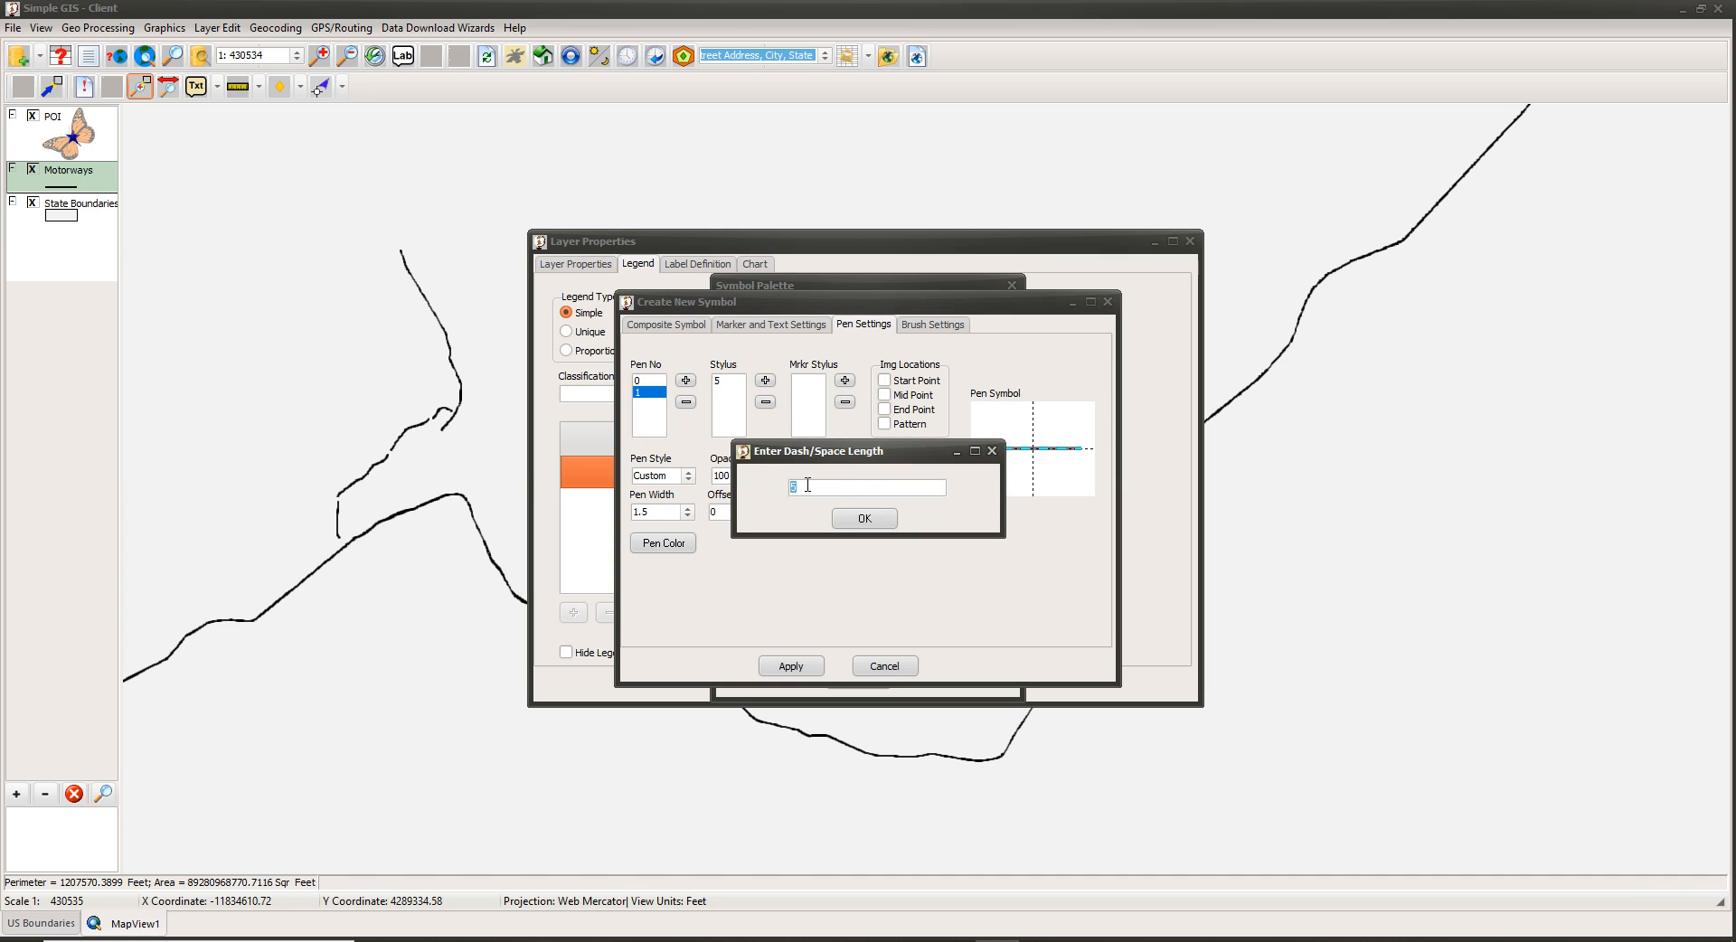
pyautogui.click(865, 518)
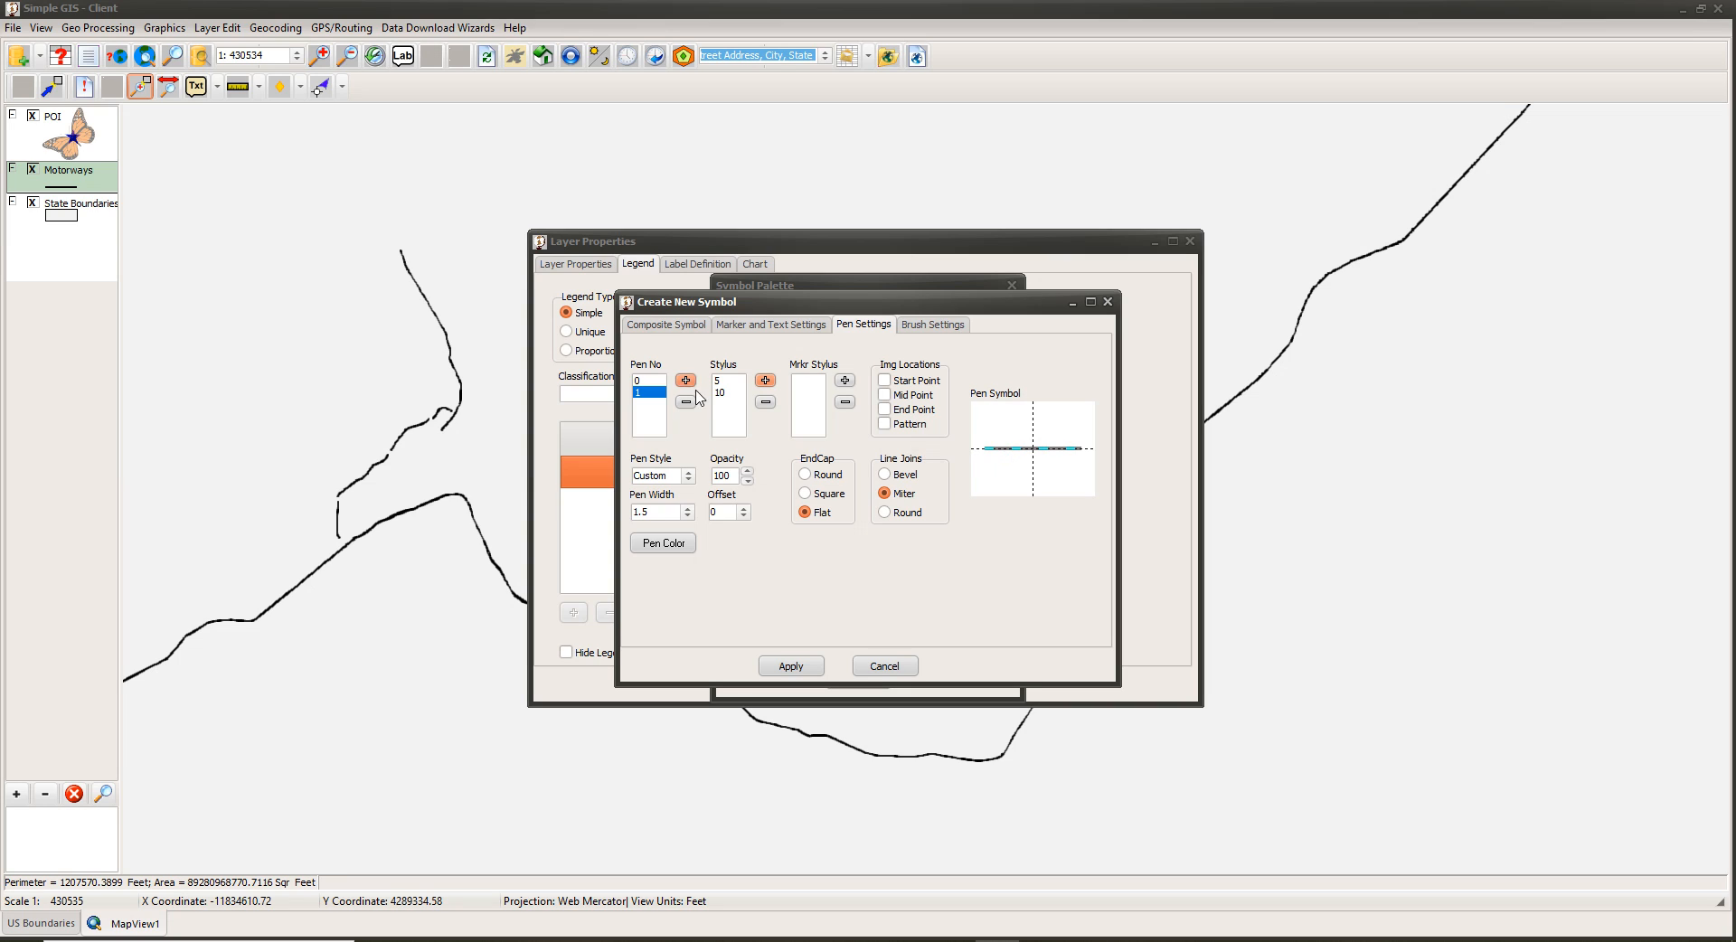
pyautogui.click(730, 394)
pyautogui.click(766, 381)
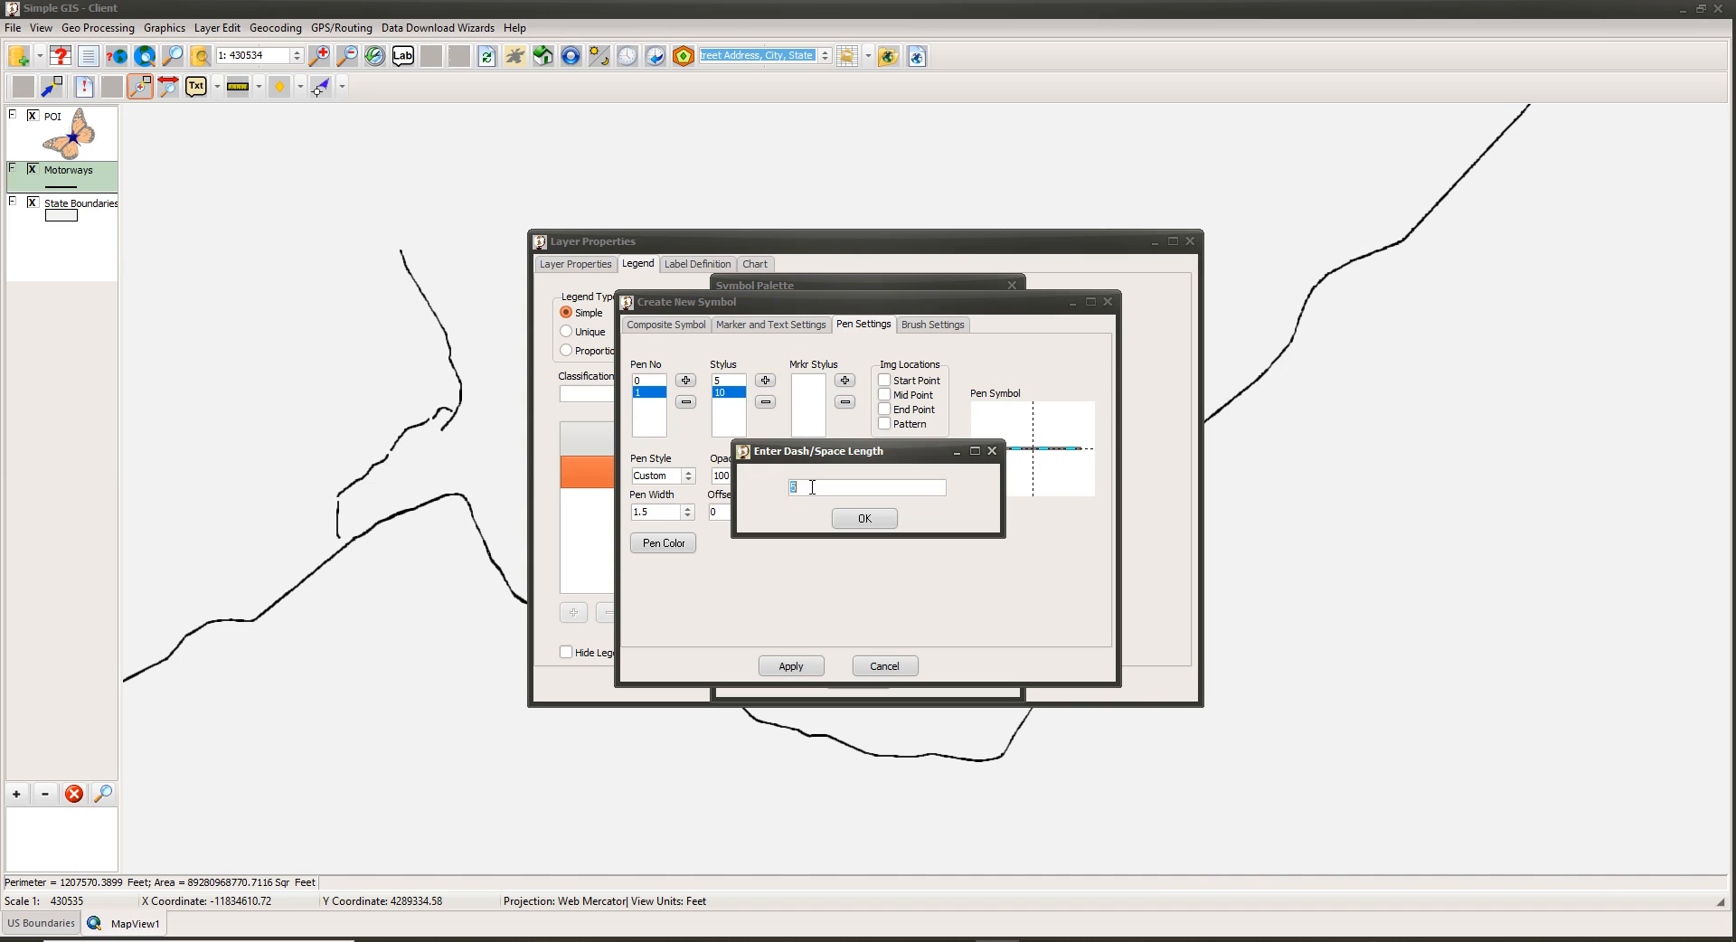
pyautogui.write('2')
pyautogui.click(865, 519)
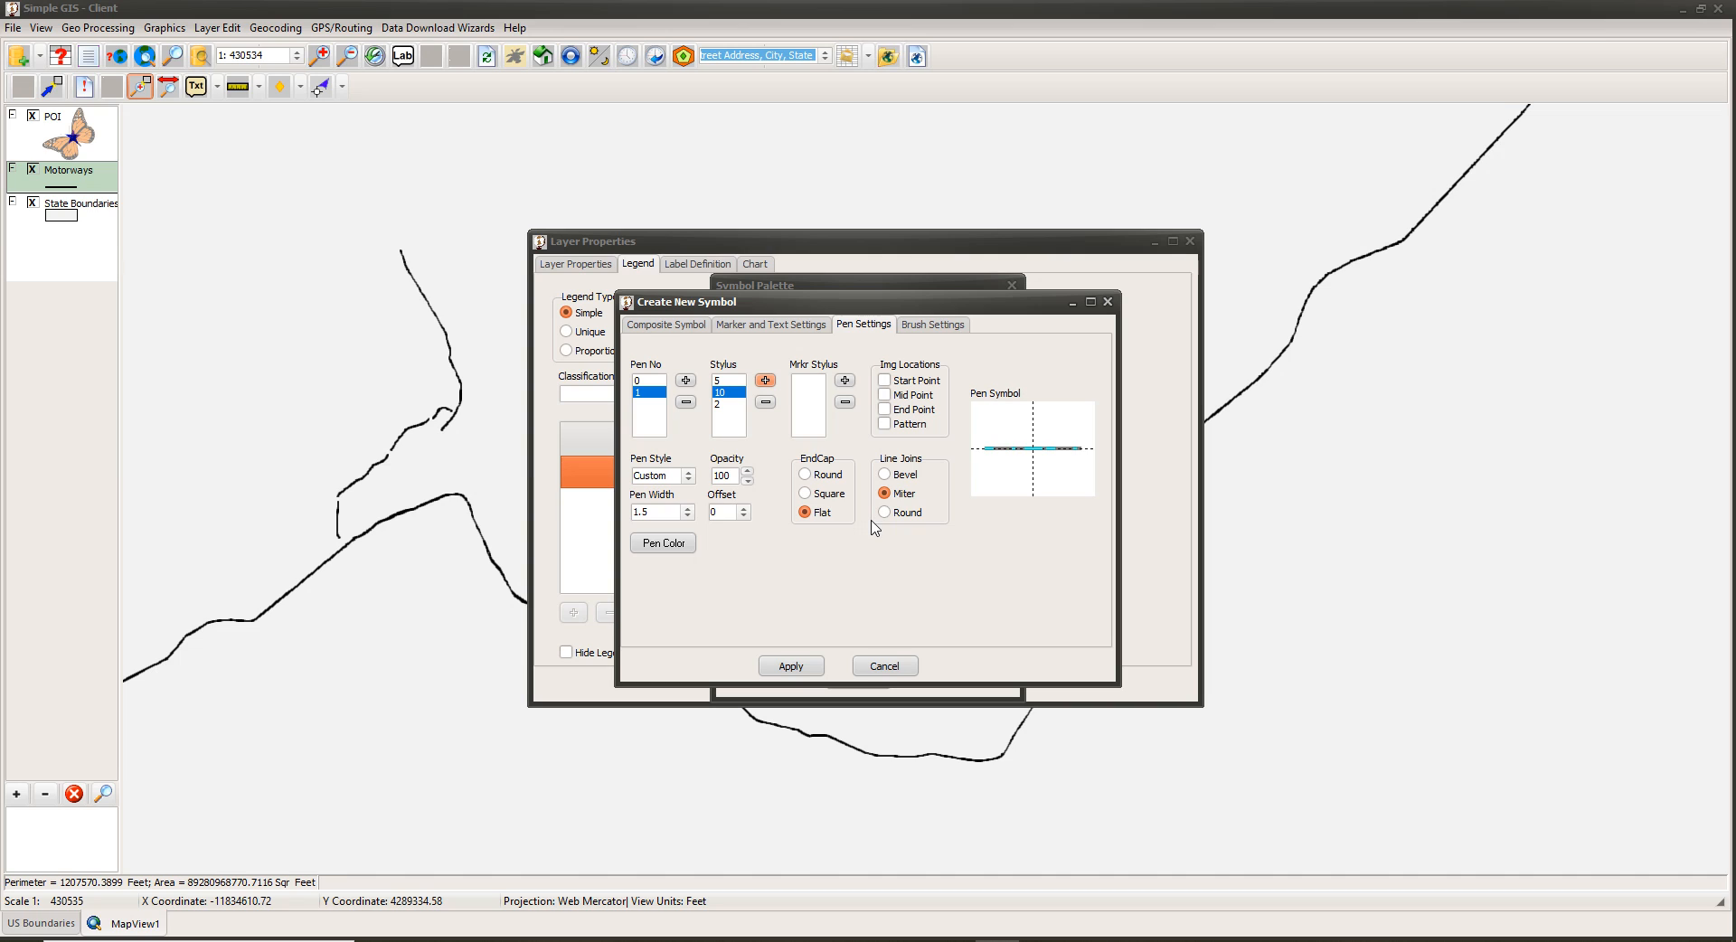
pyautogui.click(765, 381)
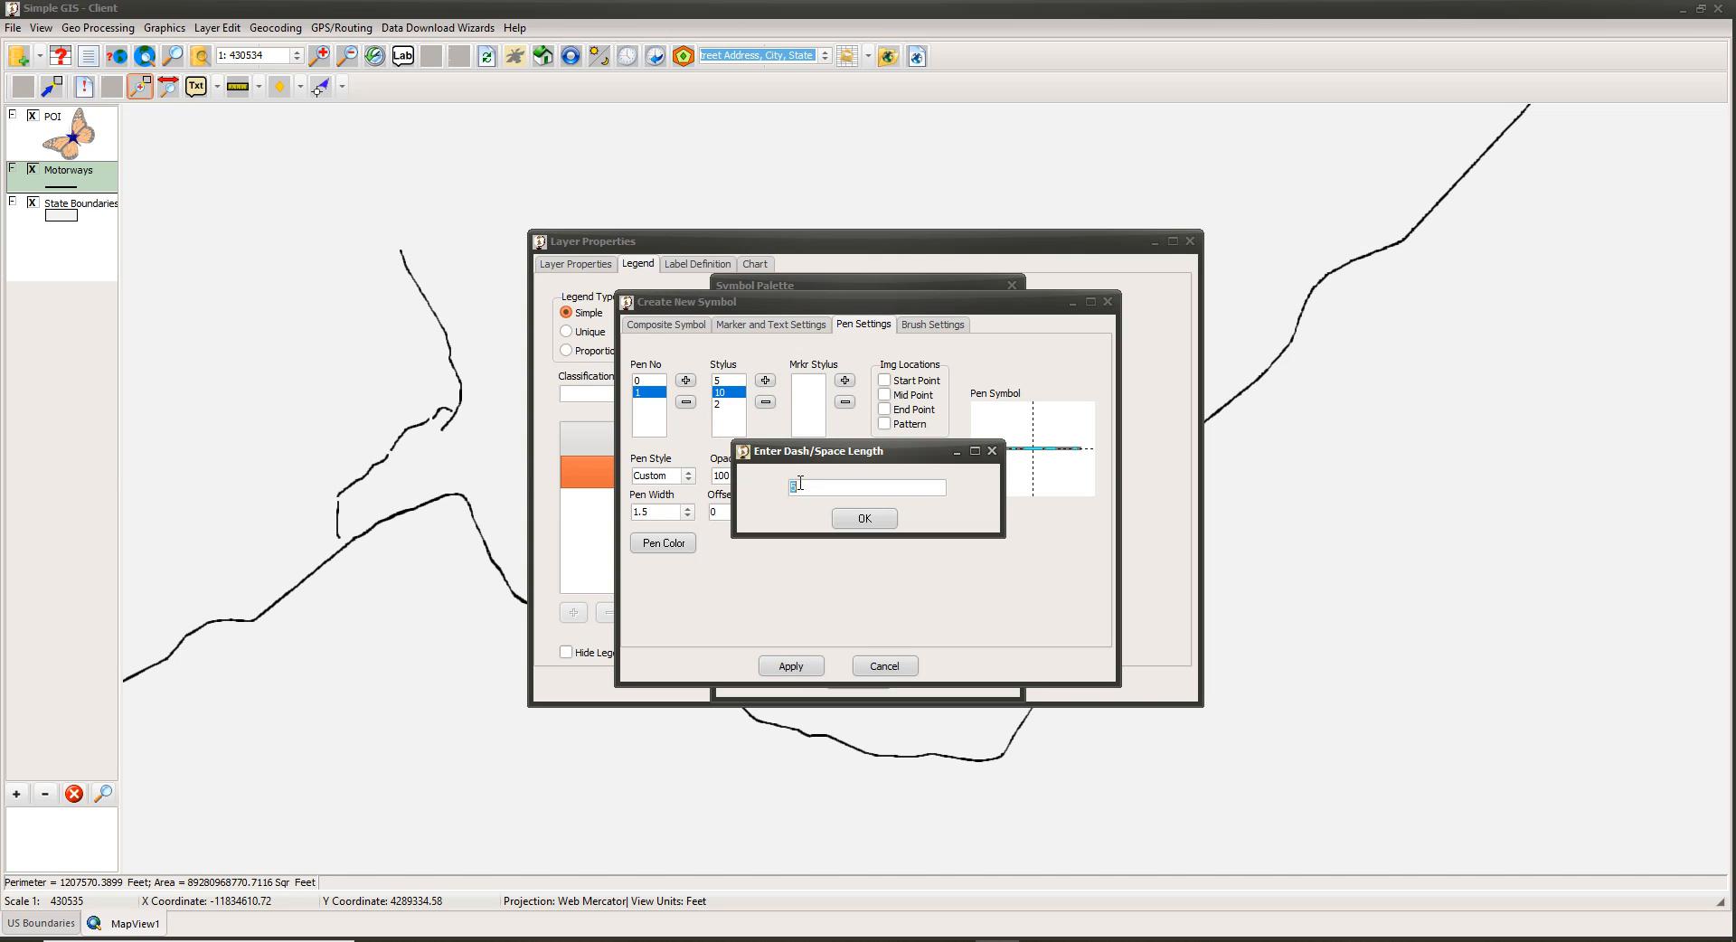
pyautogui.write('7')
pyautogui.click(863, 519)
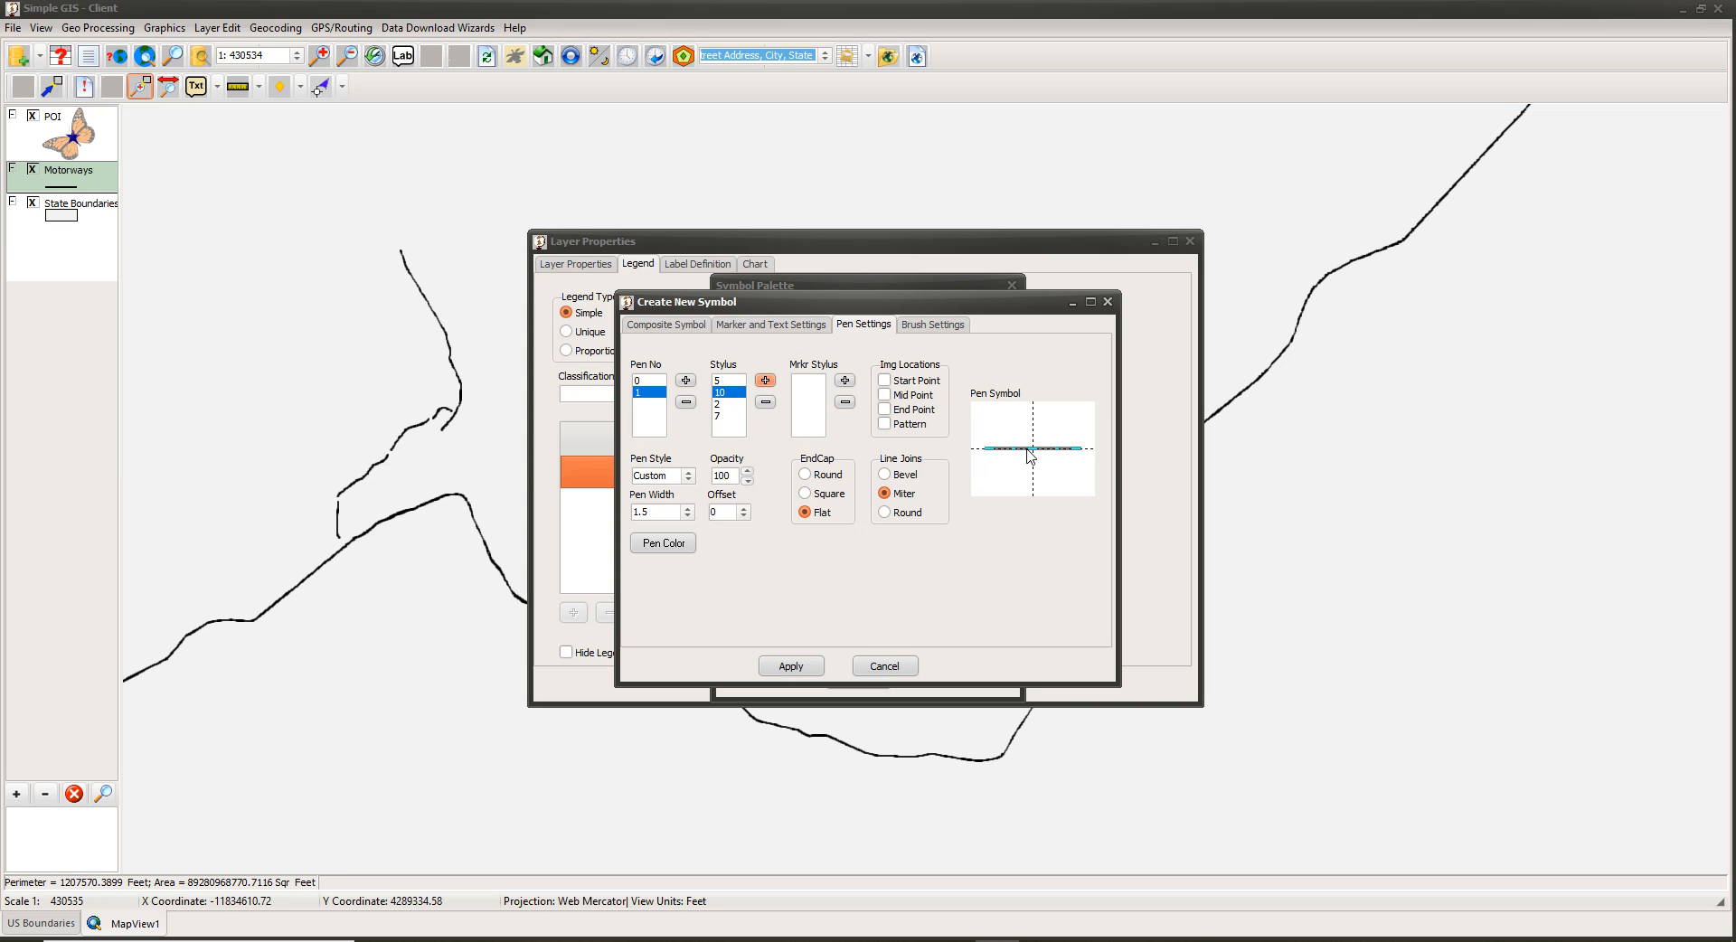
# Set the font of marker 0 to Modern Pictograms in the marker and text settings.
pyautogui.click(794, 333)
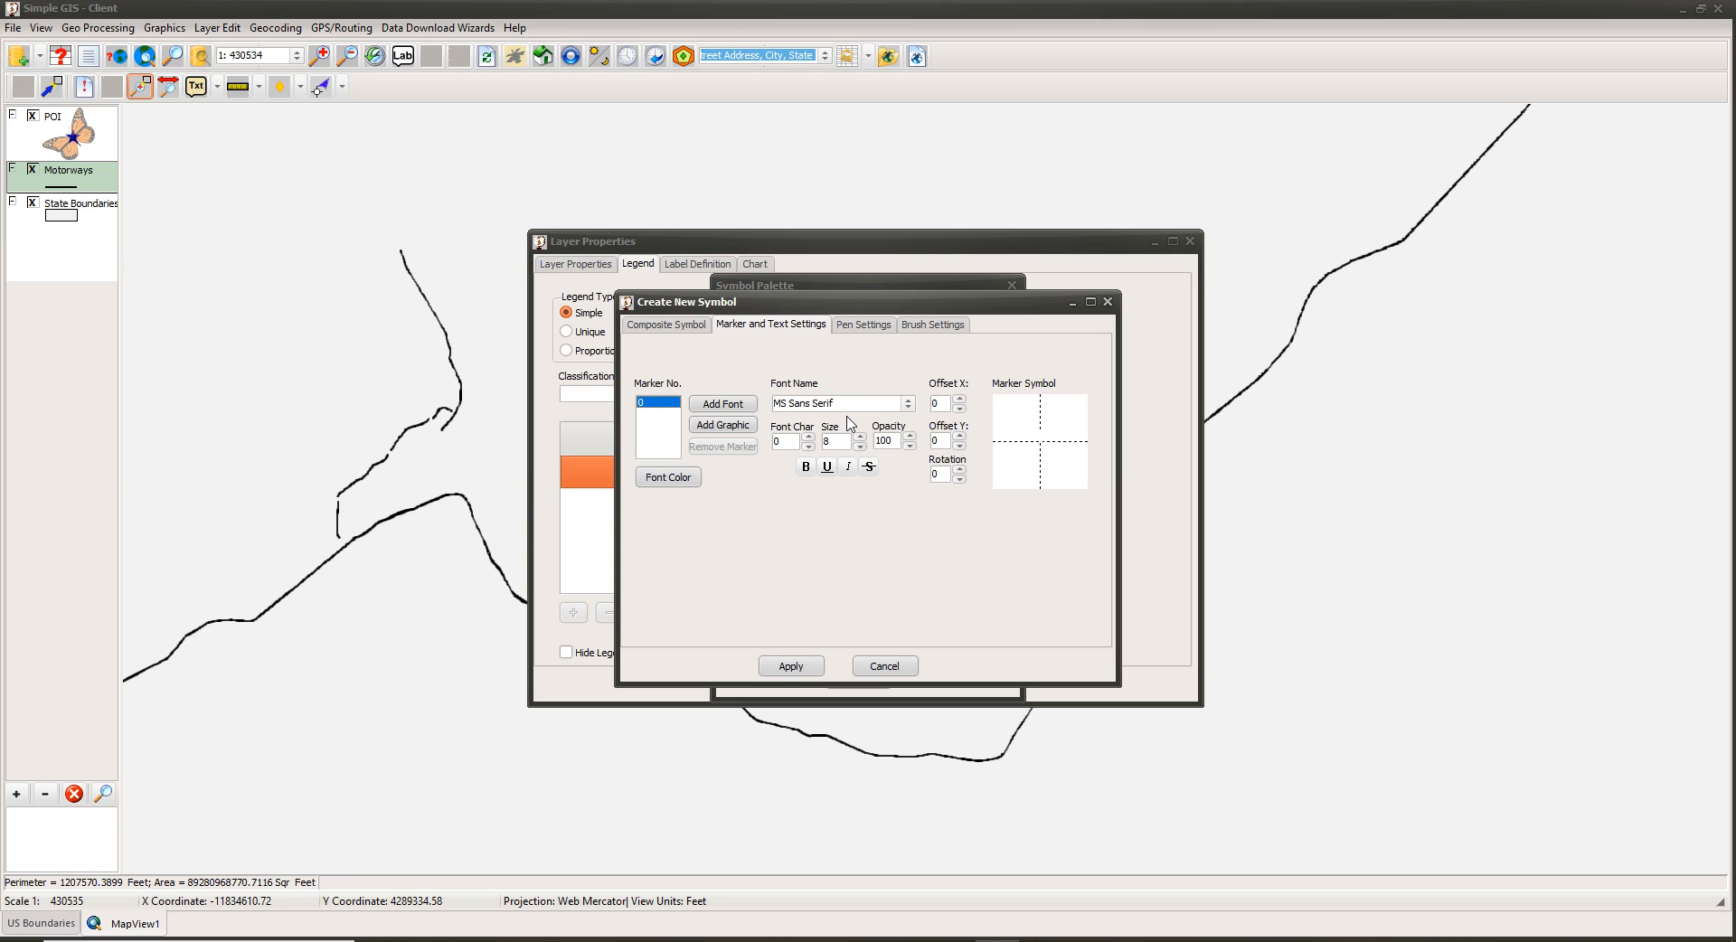
pyautogui.click(908, 403)
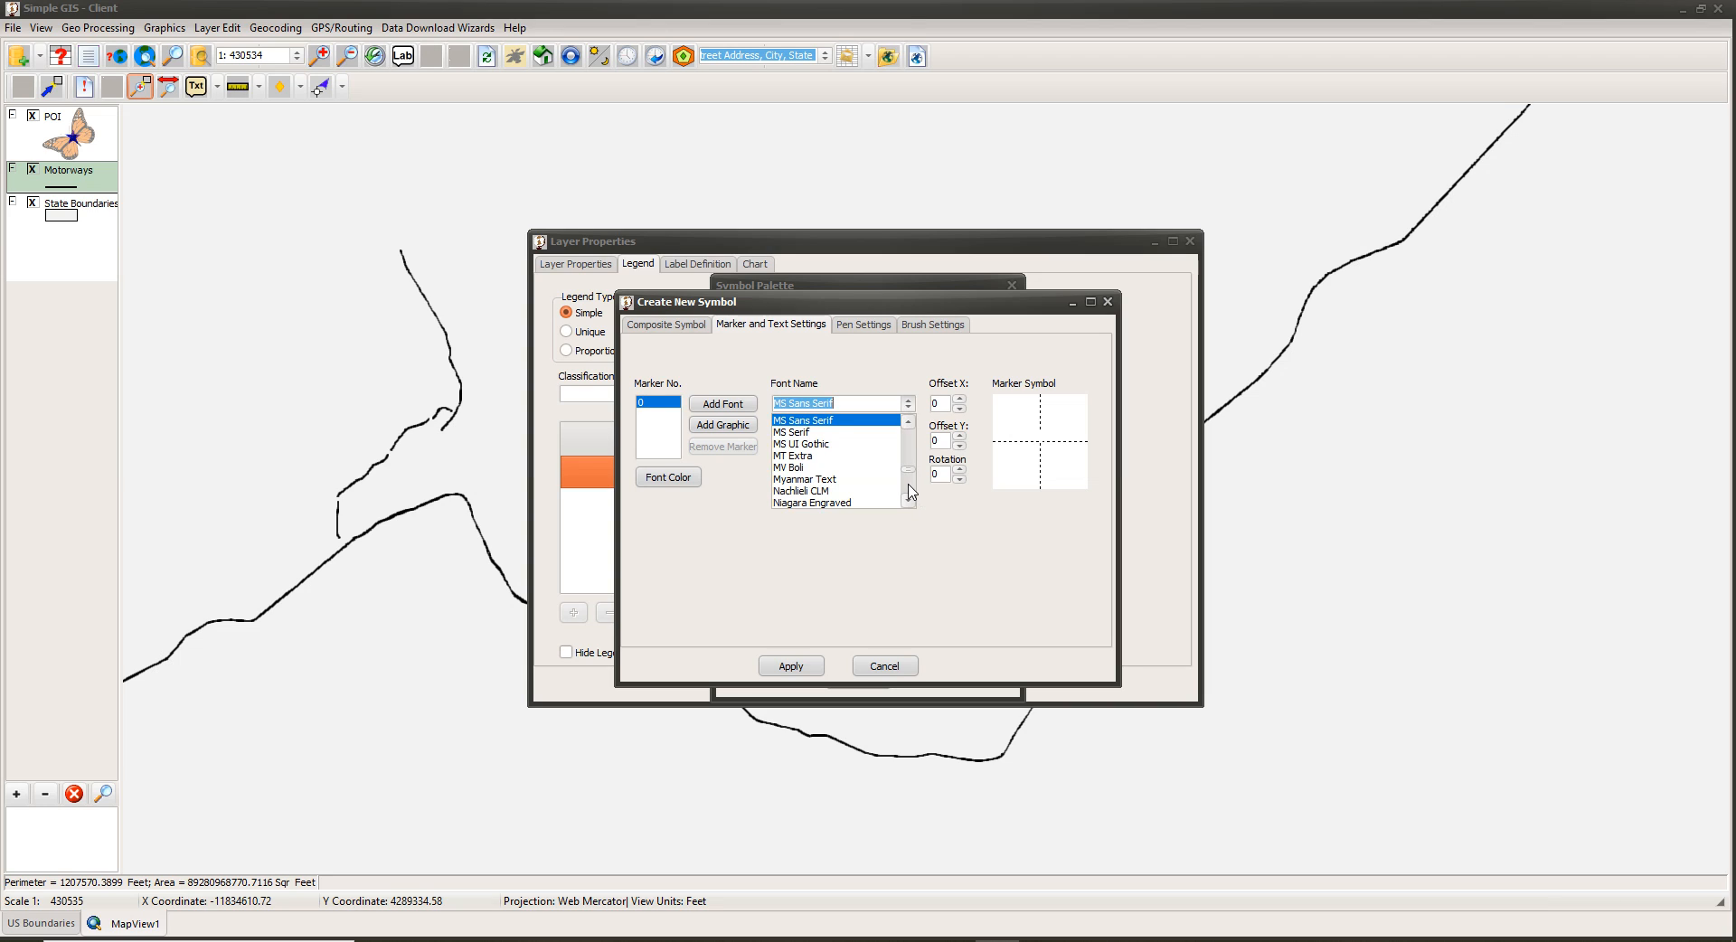
pyautogui.scroll(-8, 910, 491)
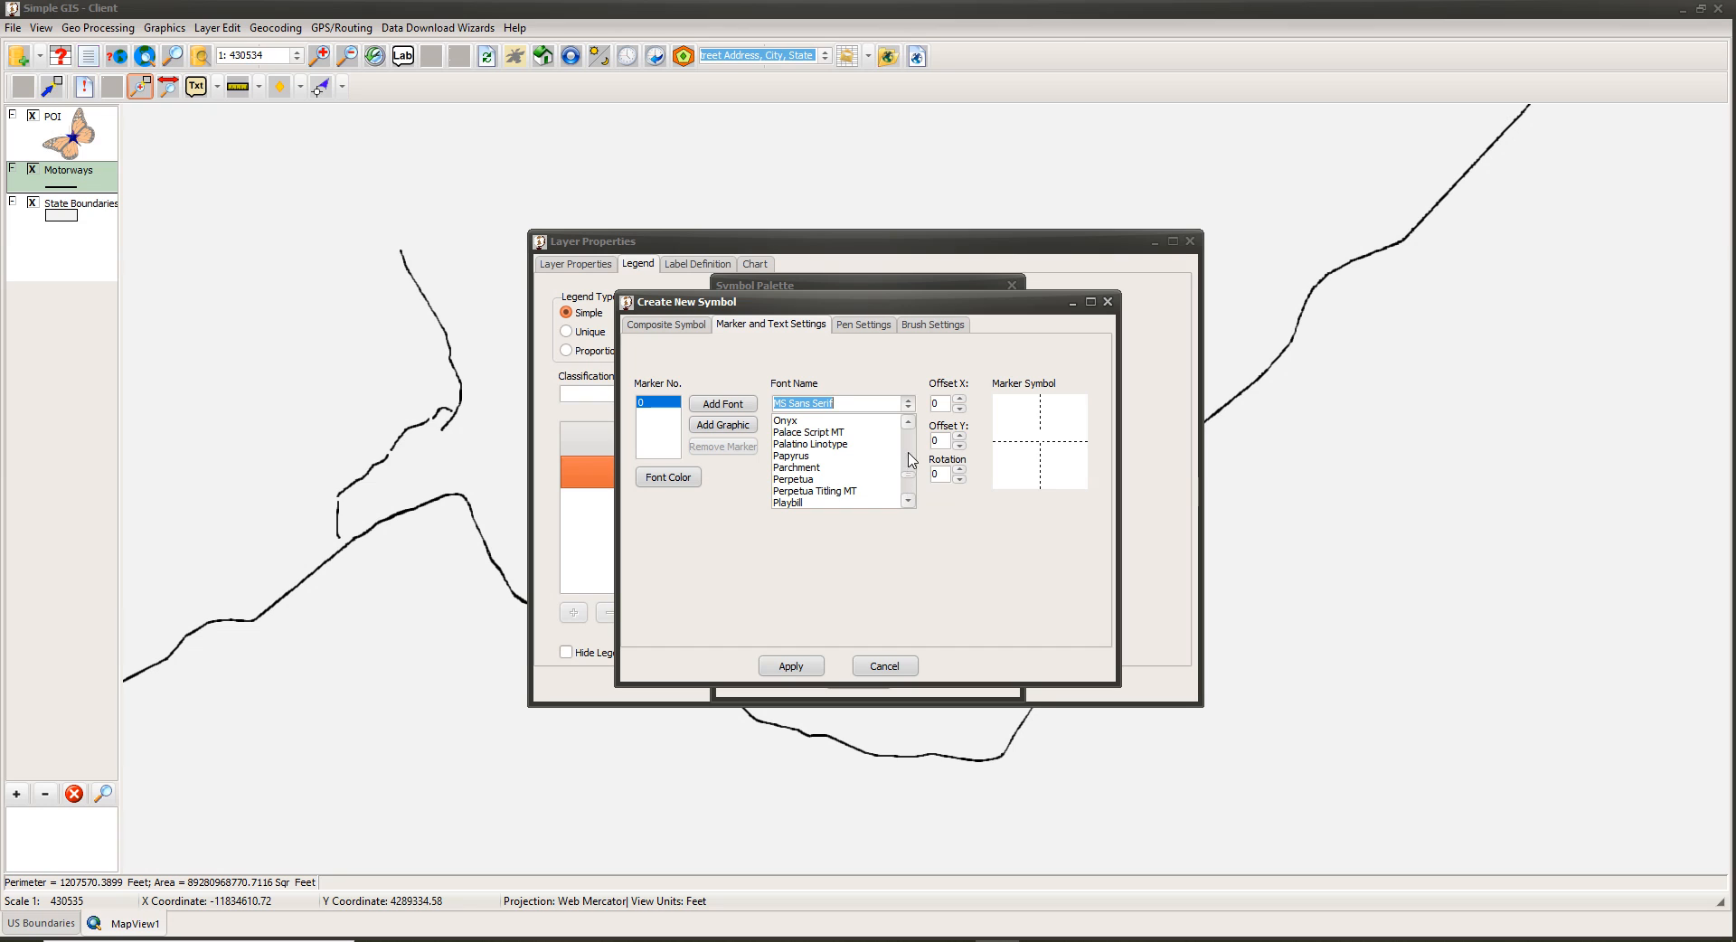
pyautogui.scroll(5, 911, 460)
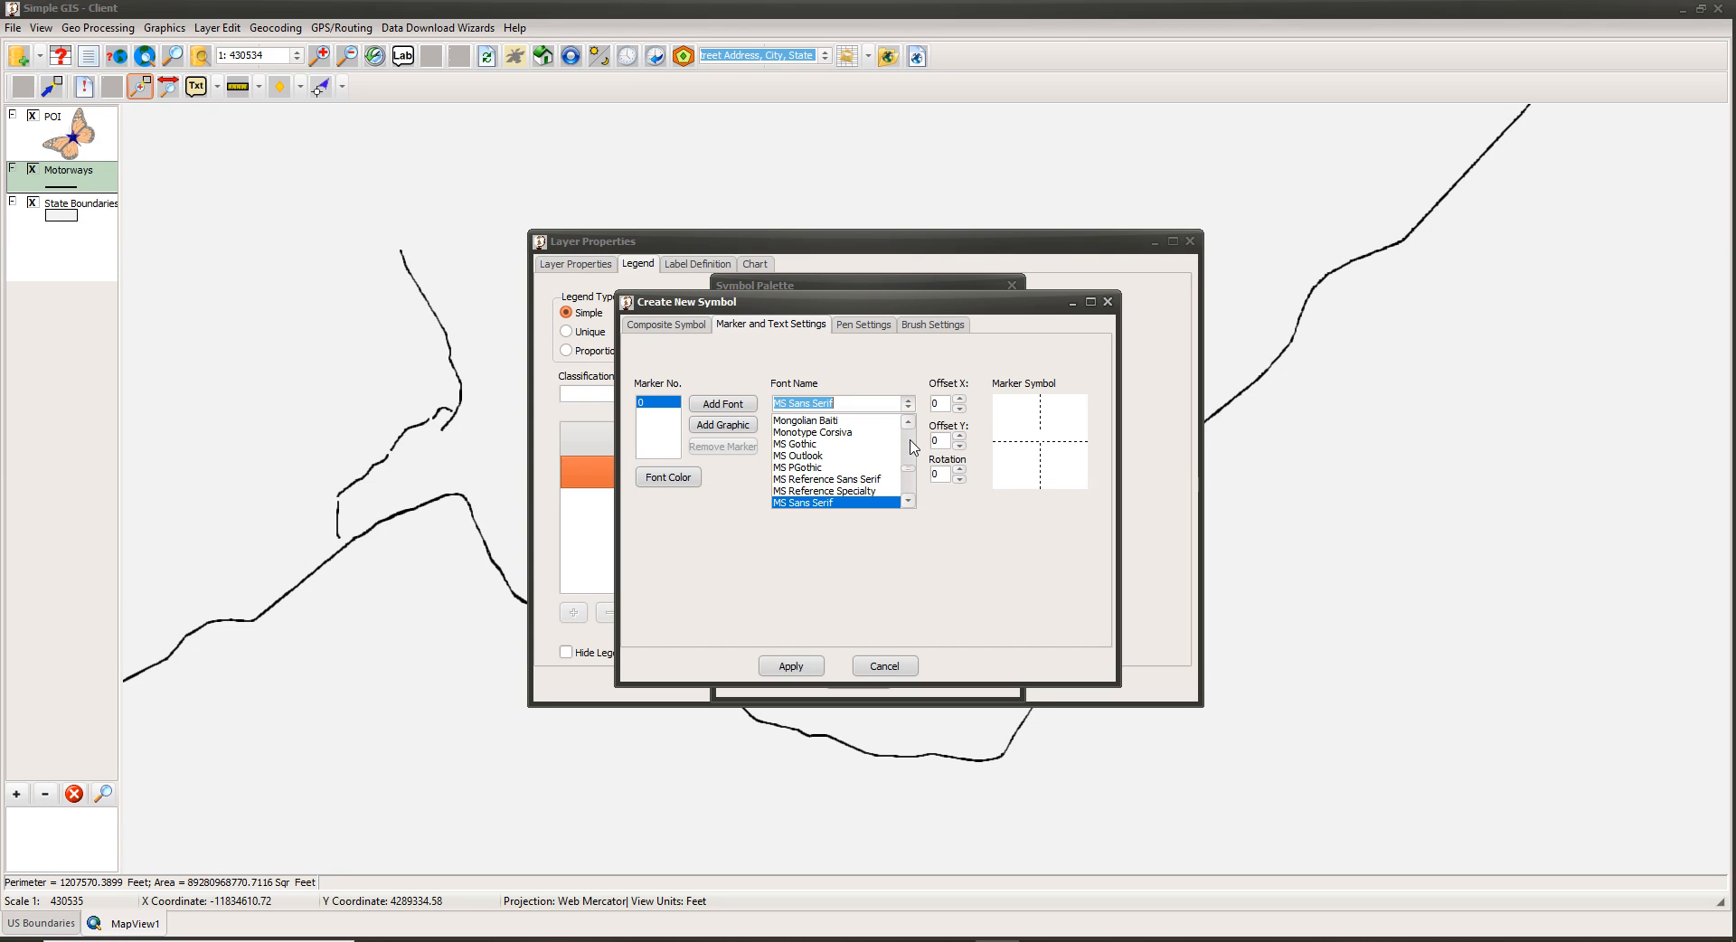
pyautogui.scroll(1, 864, 463)
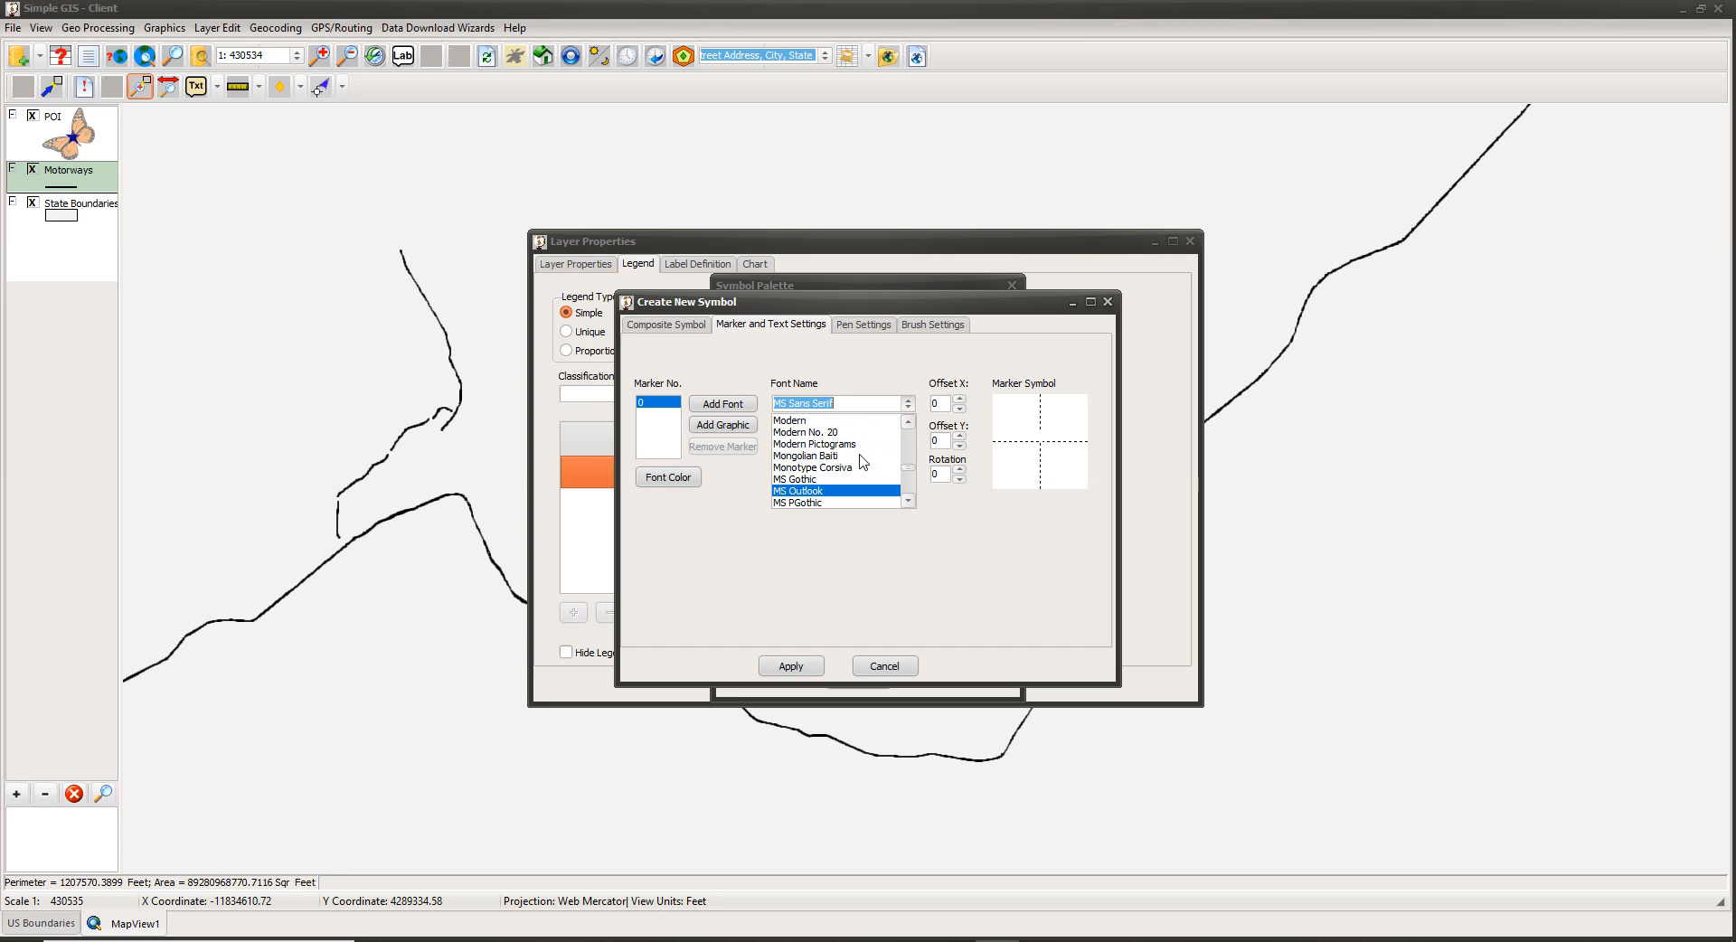
pyautogui.click(846, 445)
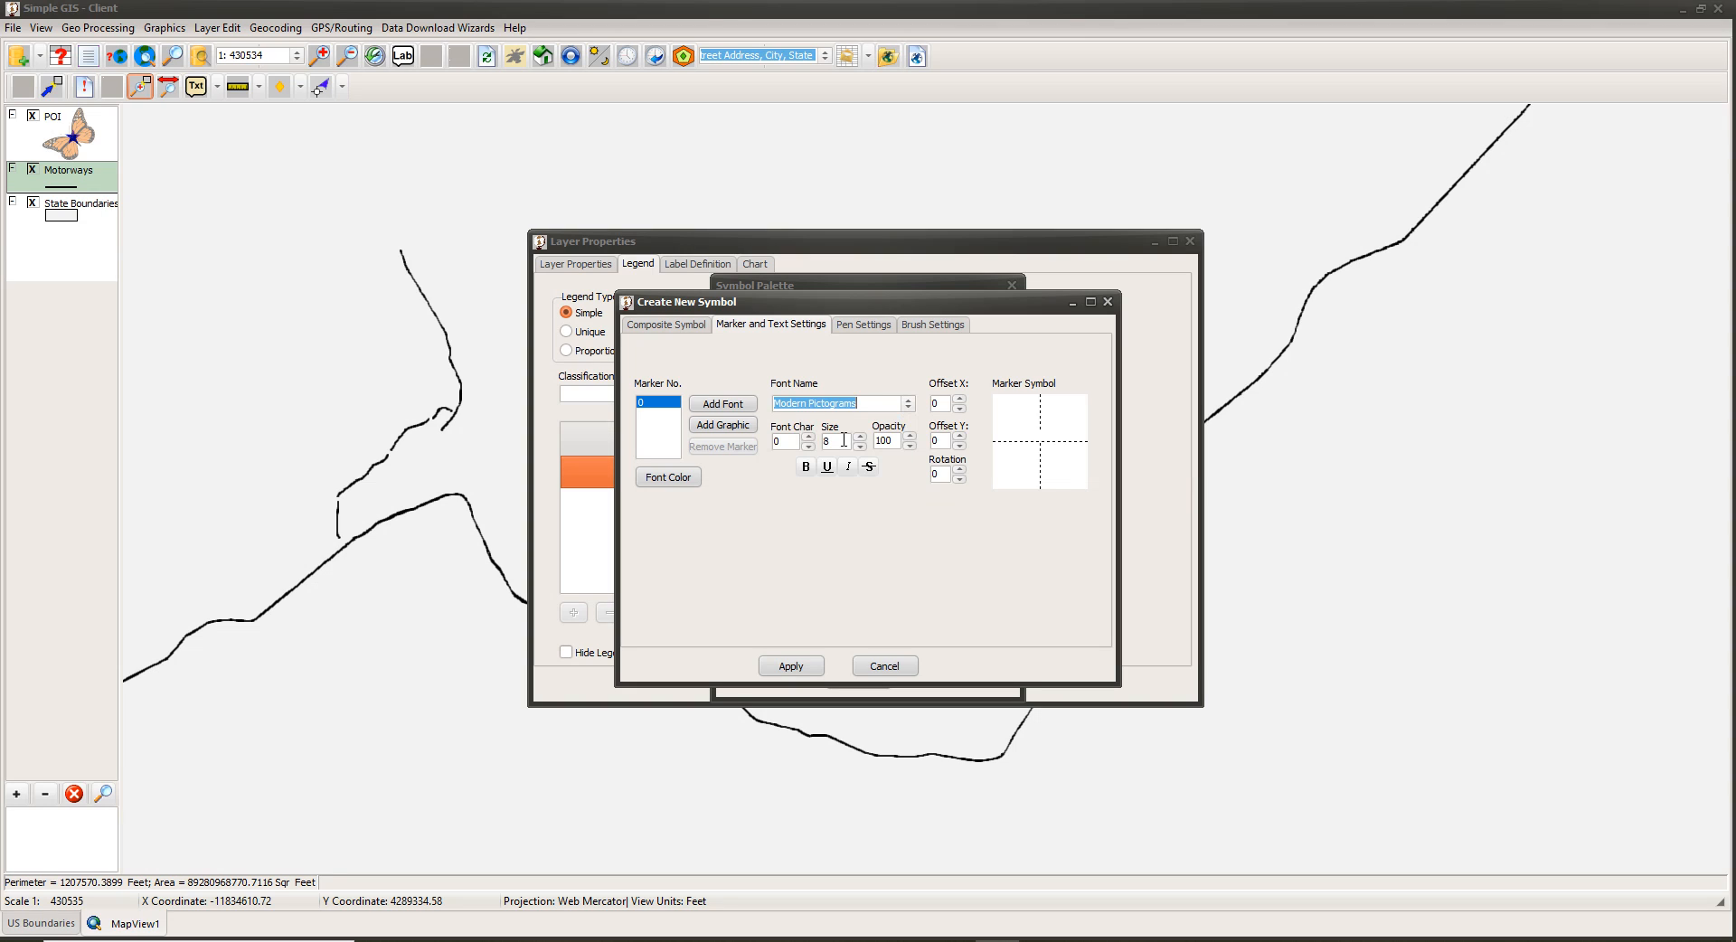
# Set marker 0's font character to 36 and its size to 18.
pyautogui.press('Tab')
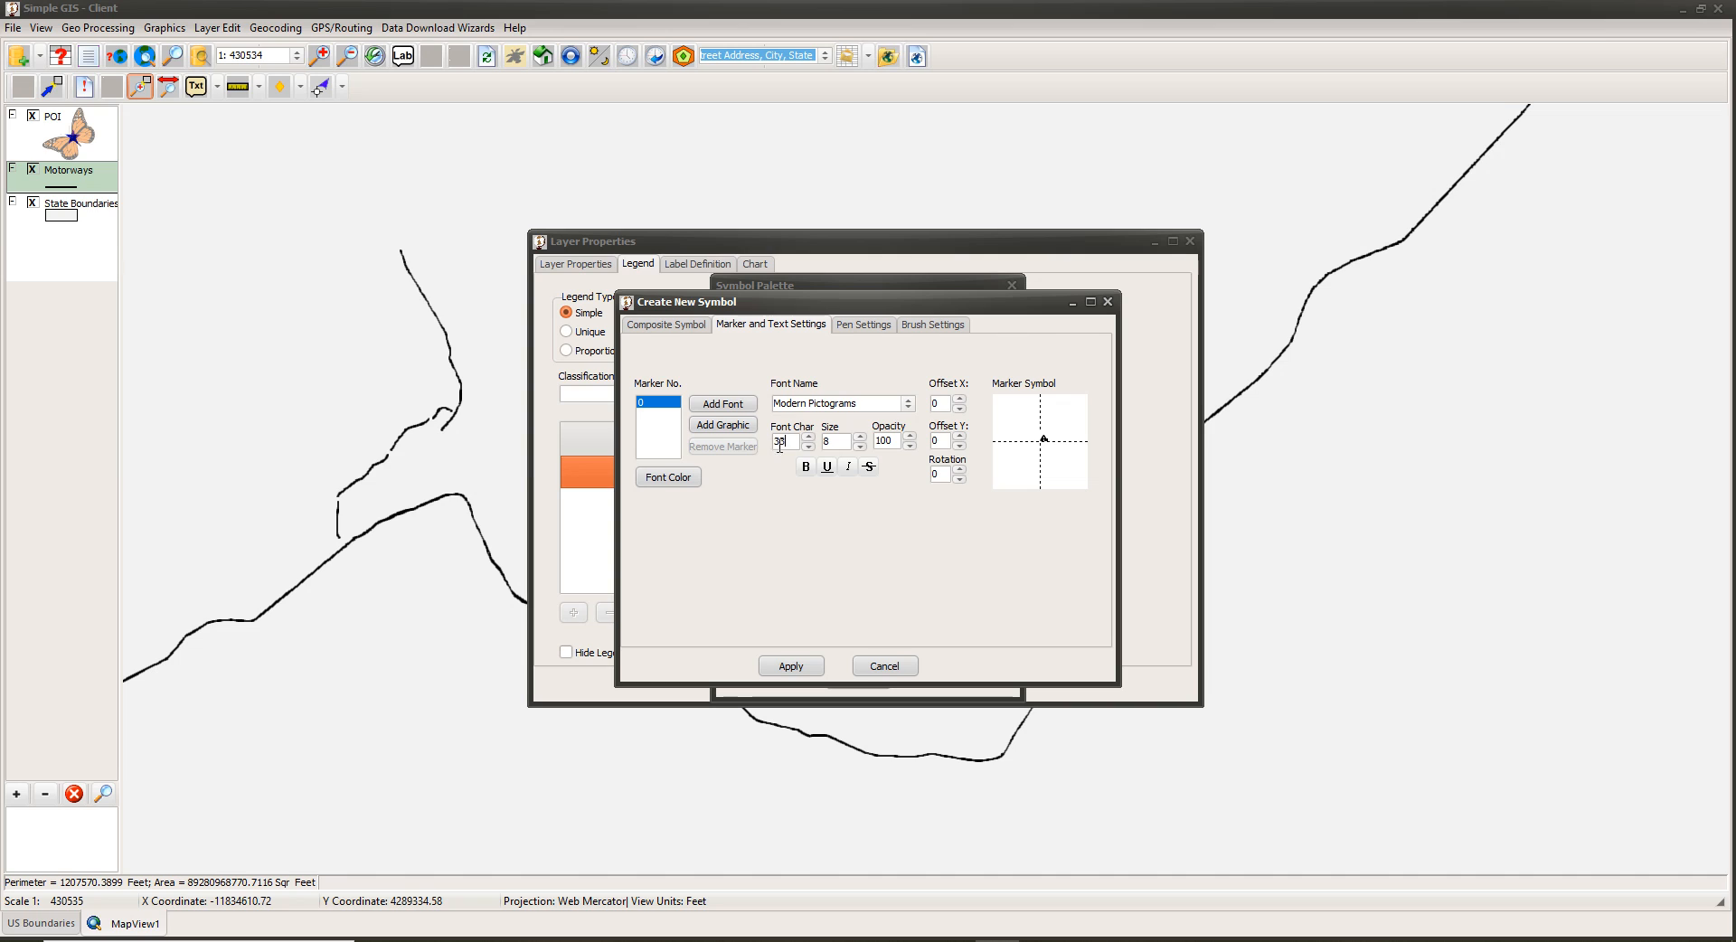
pyautogui.doubleClick(842, 441)
pyautogui.write('12')
pyautogui.click(808, 437)
pyautogui.click(809, 437)
pyautogui.click(808, 437)
pyautogui.click(809, 444)
pyautogui.click(861, 439)
# Centre the pictogram on the crosshair with Offset X -7 and Offset Y 8.
pyautogui.click(959, 409)
pyautogui.click(960, 411)
pyautogui.click(960, 412)
pyautogui.click(960, 411)
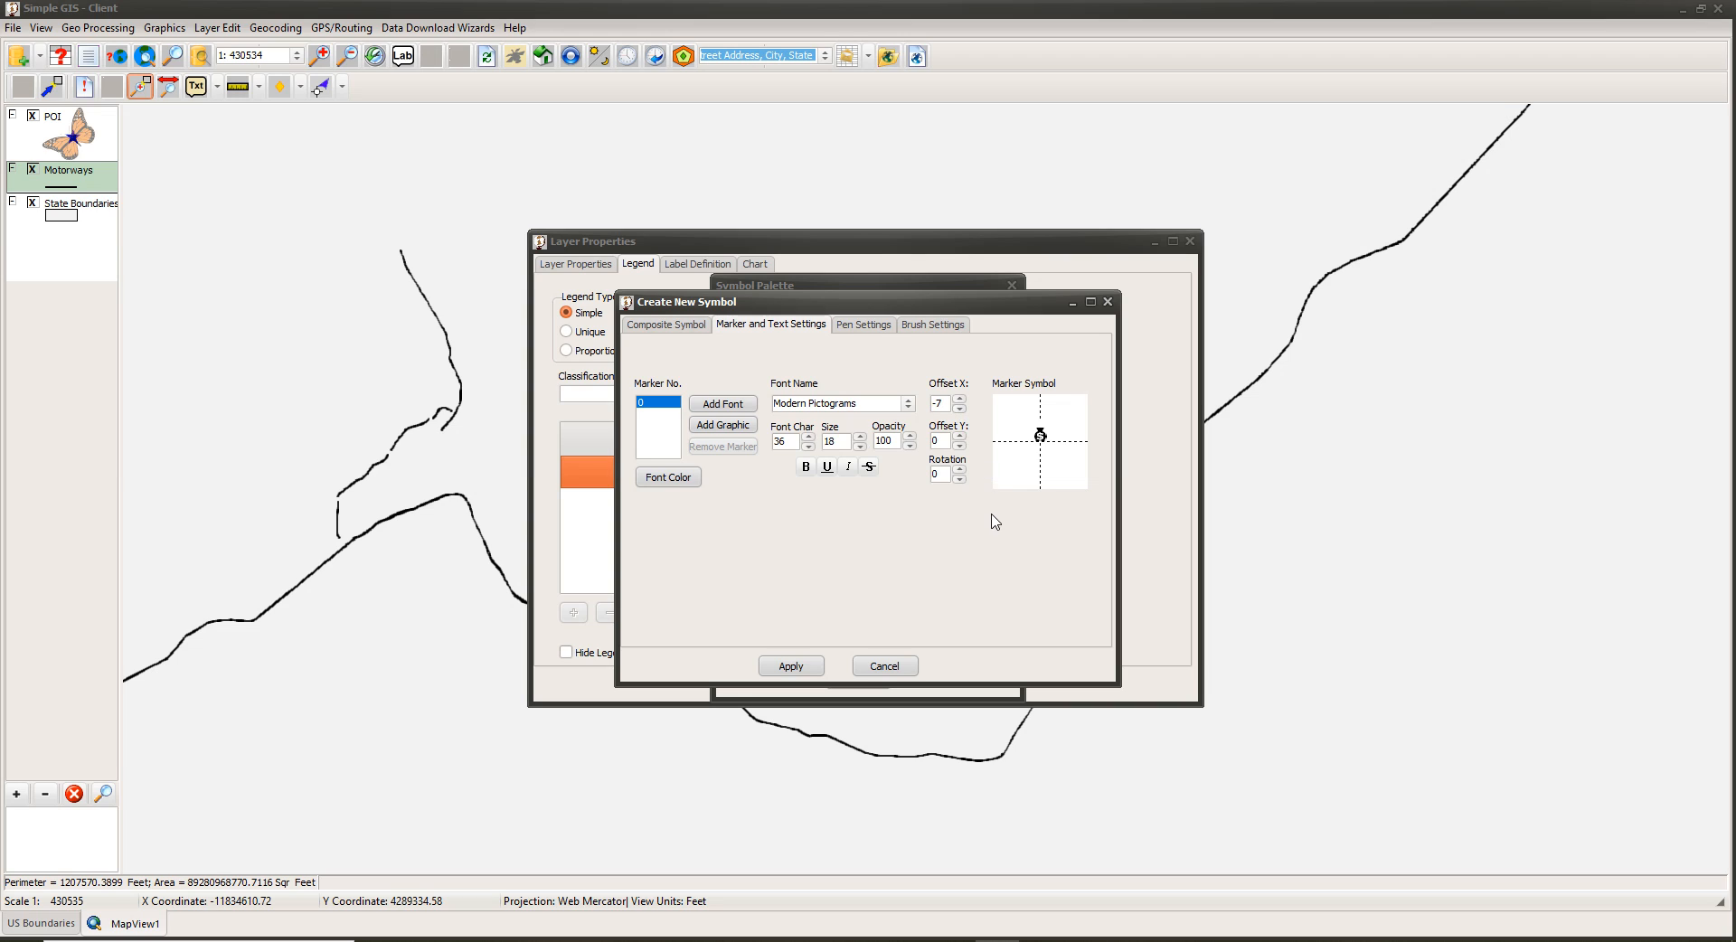
pyautogui.click(959, 436)
pyautogui.click(958, 437)
# Set the brush style to Clear and review the marker and the composite symbol sample.
pyautogui.click(945, 334)
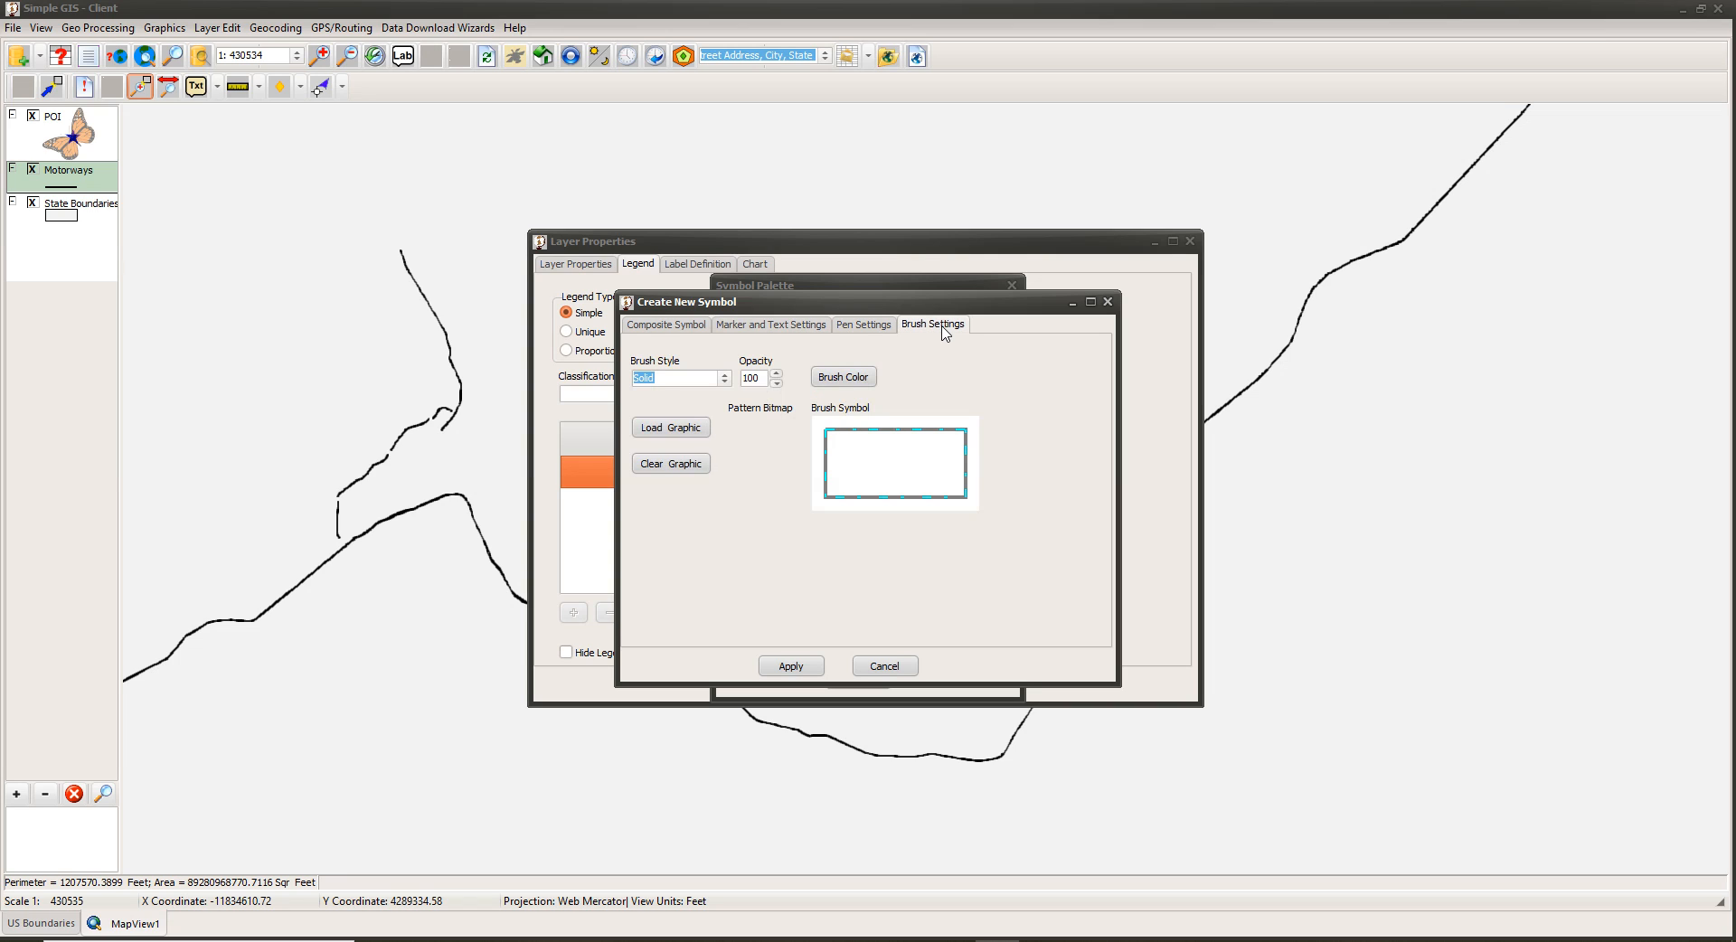
pyautogui.click(725, 379)
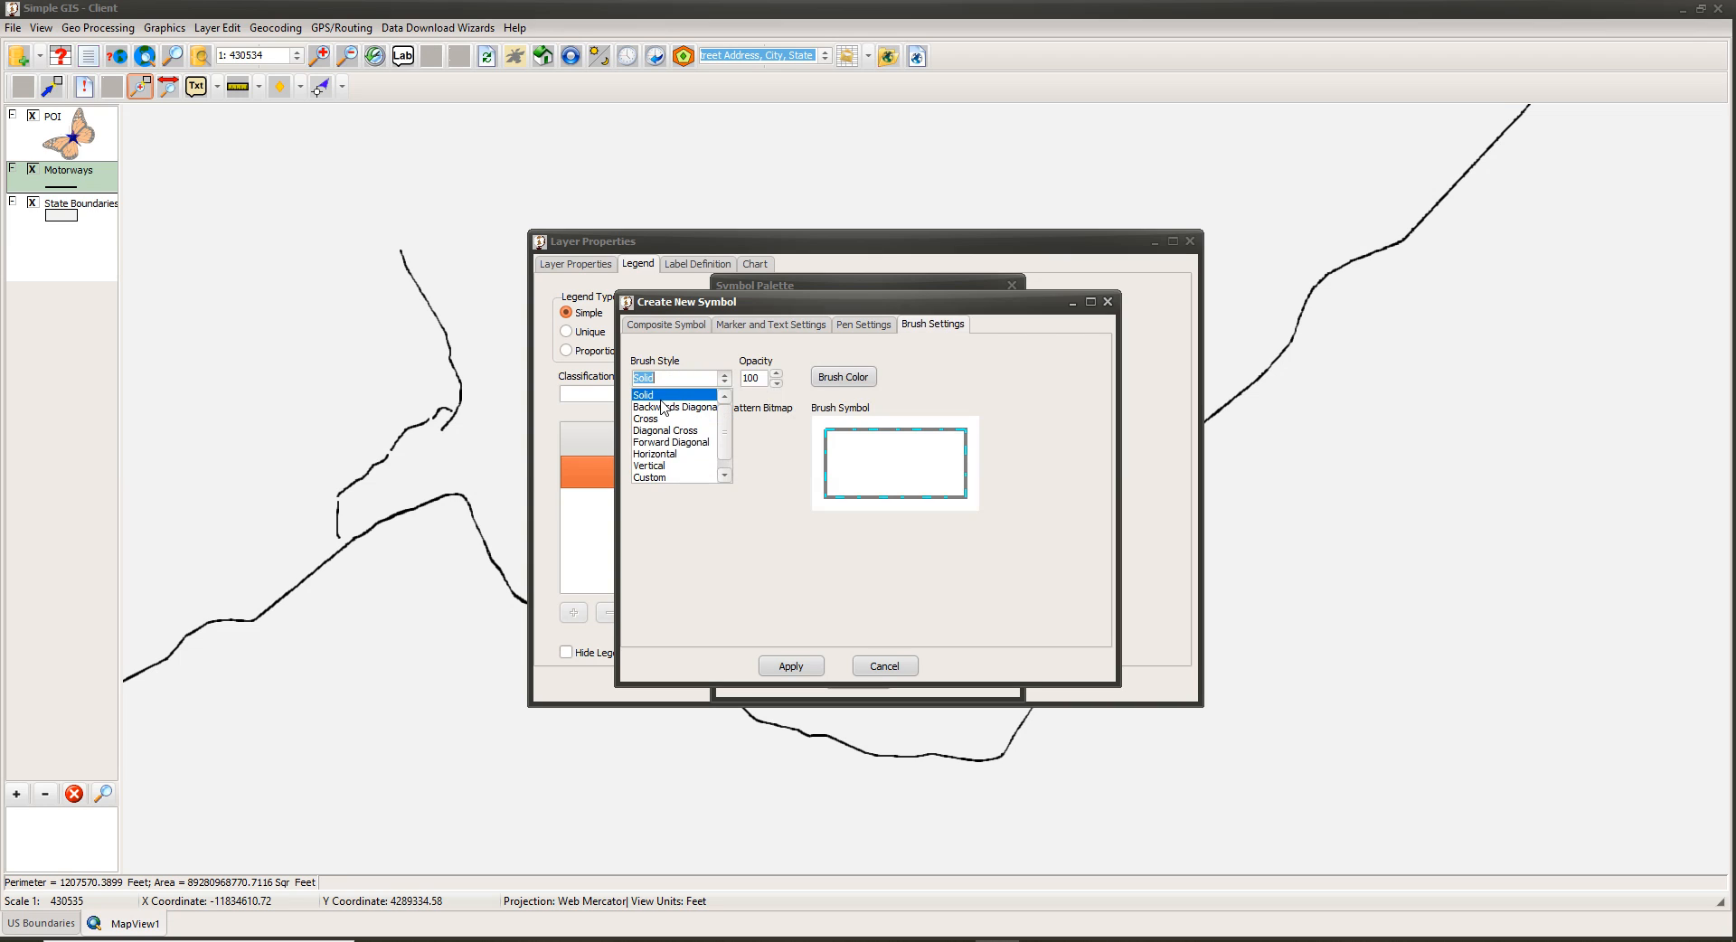
pyautogui.click(663, 477)
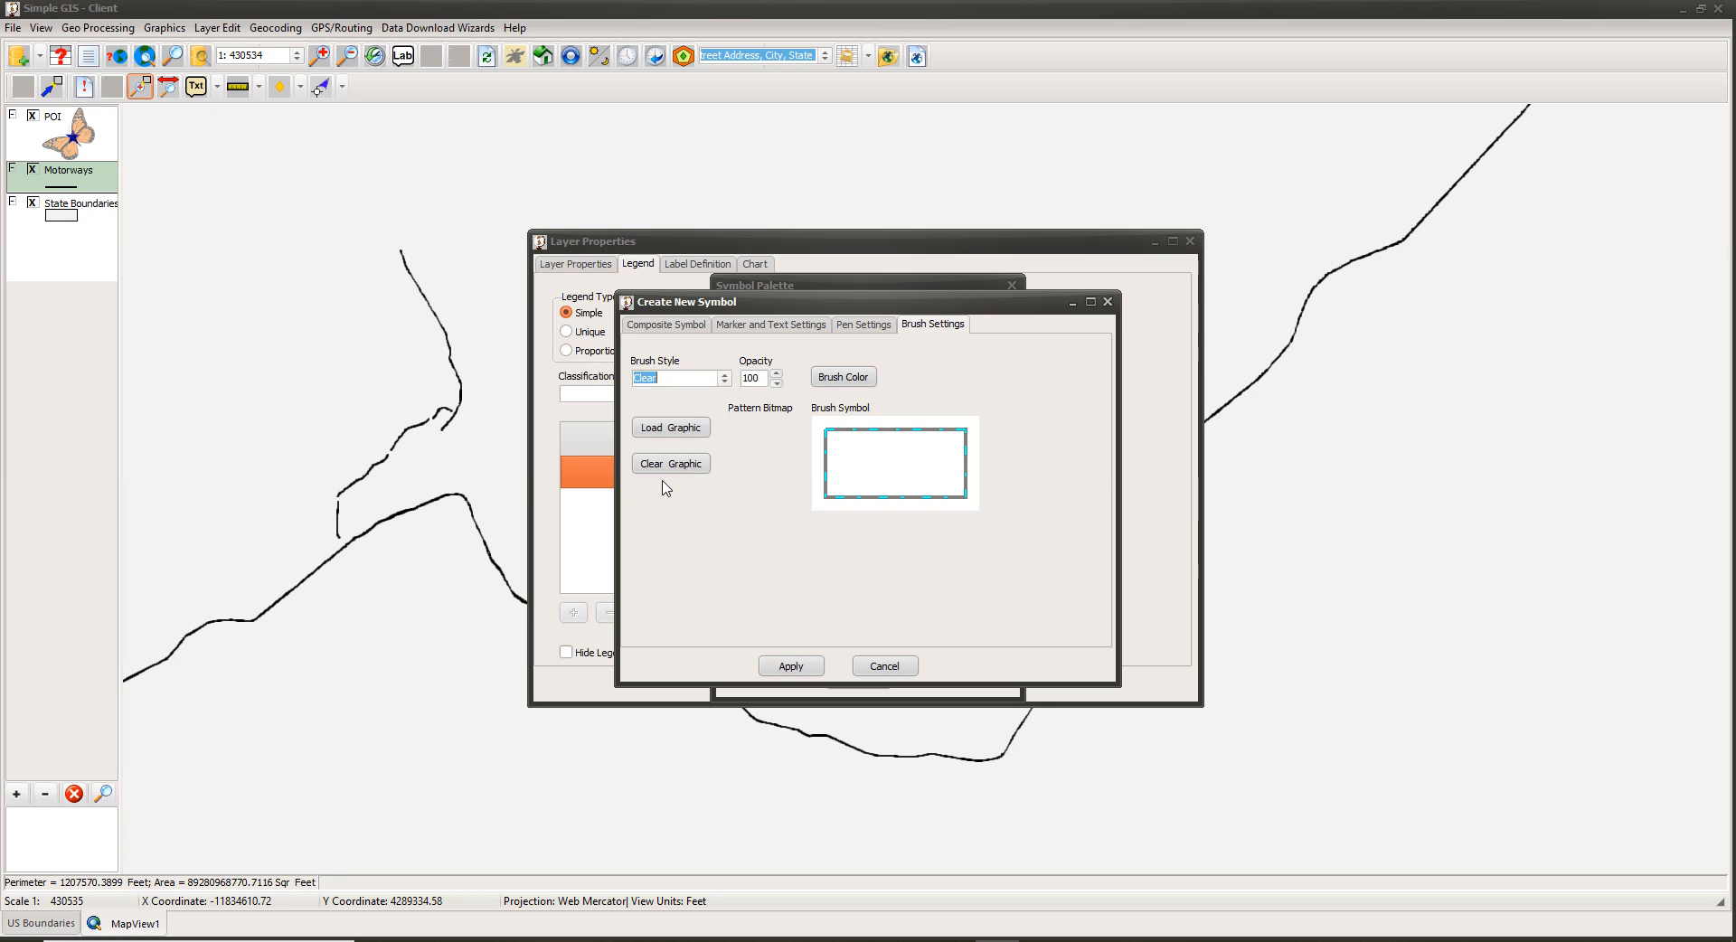
pyautogui.click(791, 326)
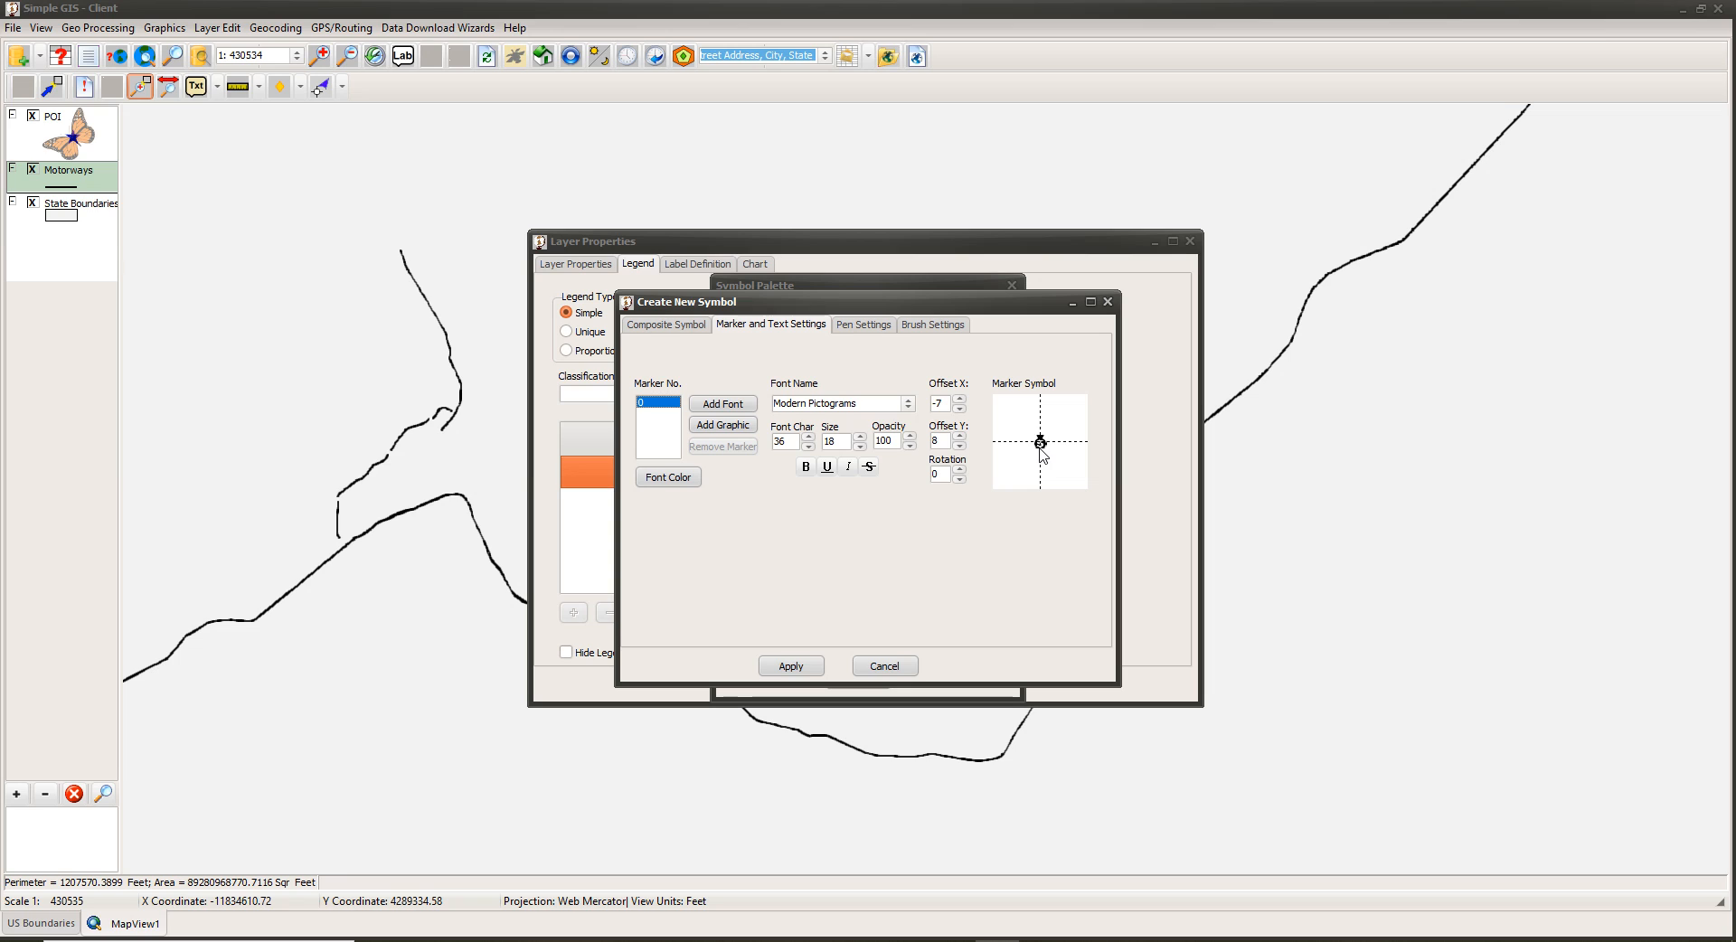
pyautogui.click(678, 326)
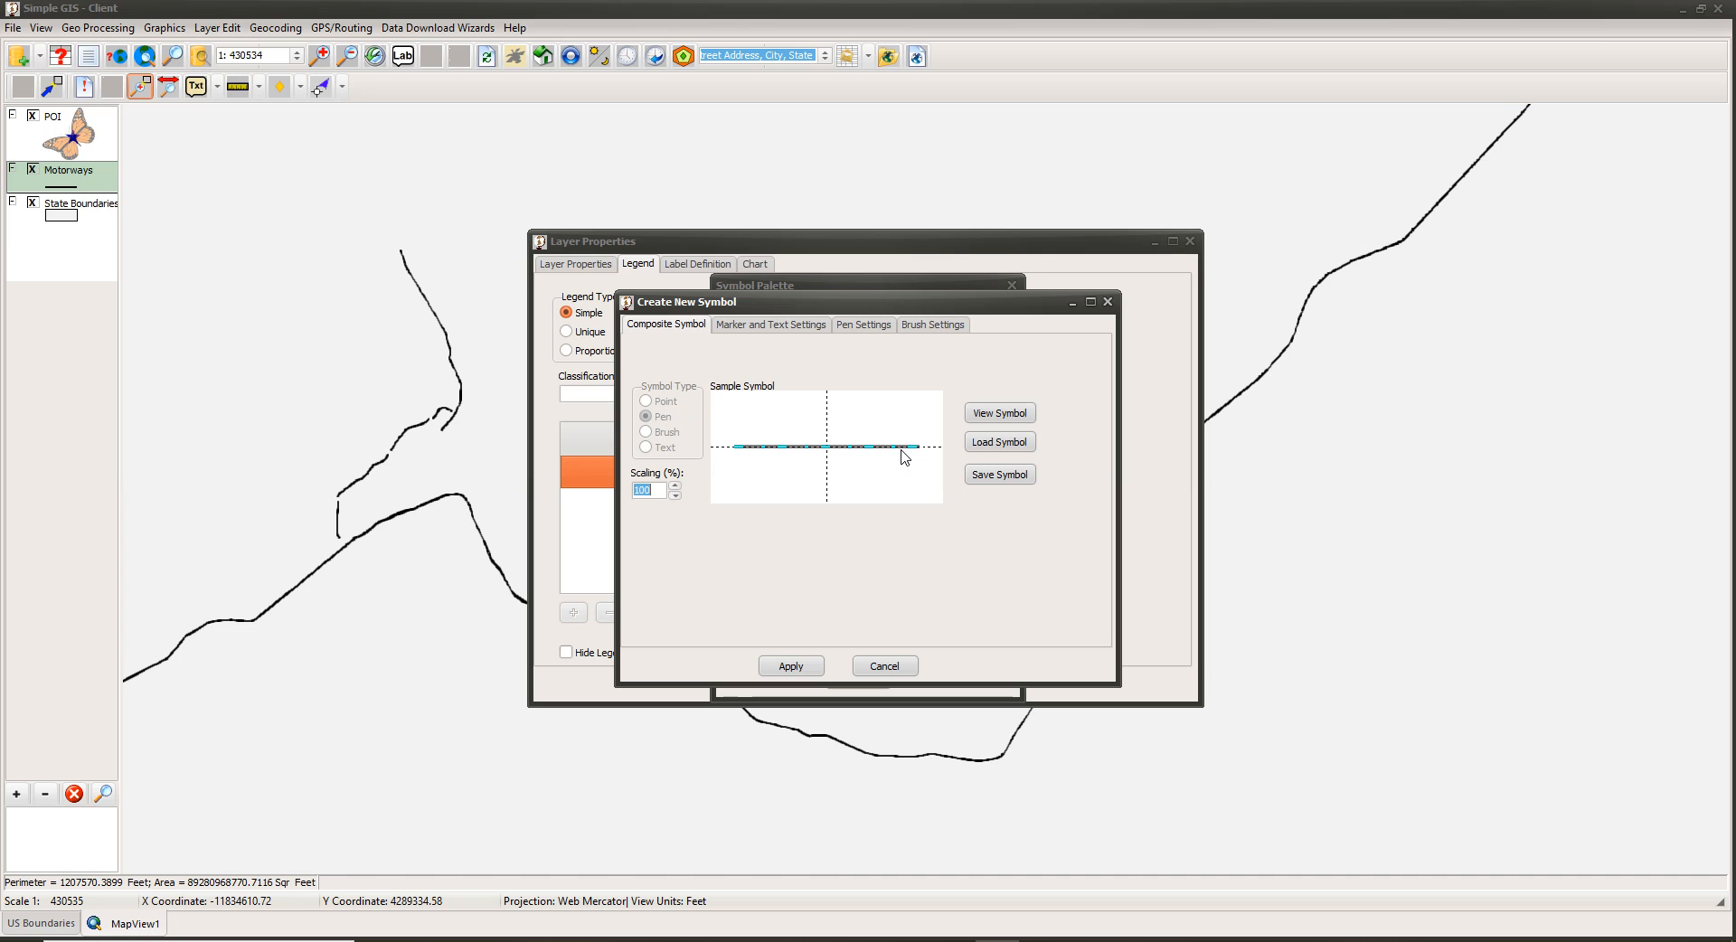
# Add a marker stylus length of 10 to pen 1 and repeat the marker along the line with the Pattern image location.
pyautogui.click(864, 325)
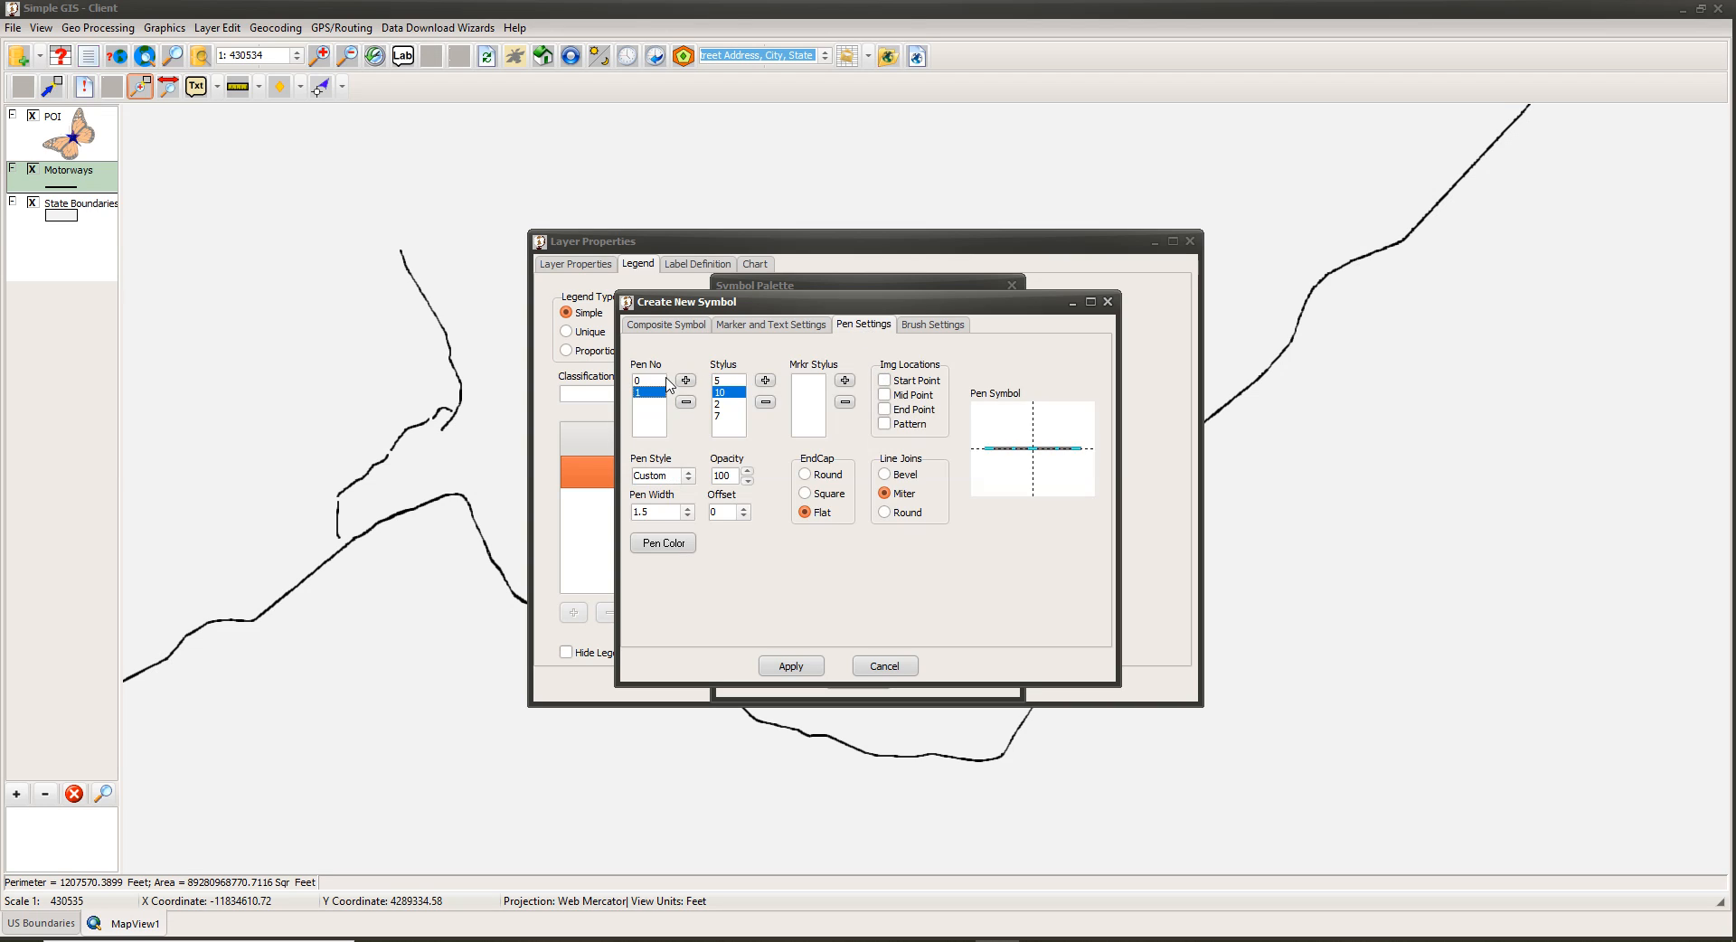
pyautogui.click(845, 382)
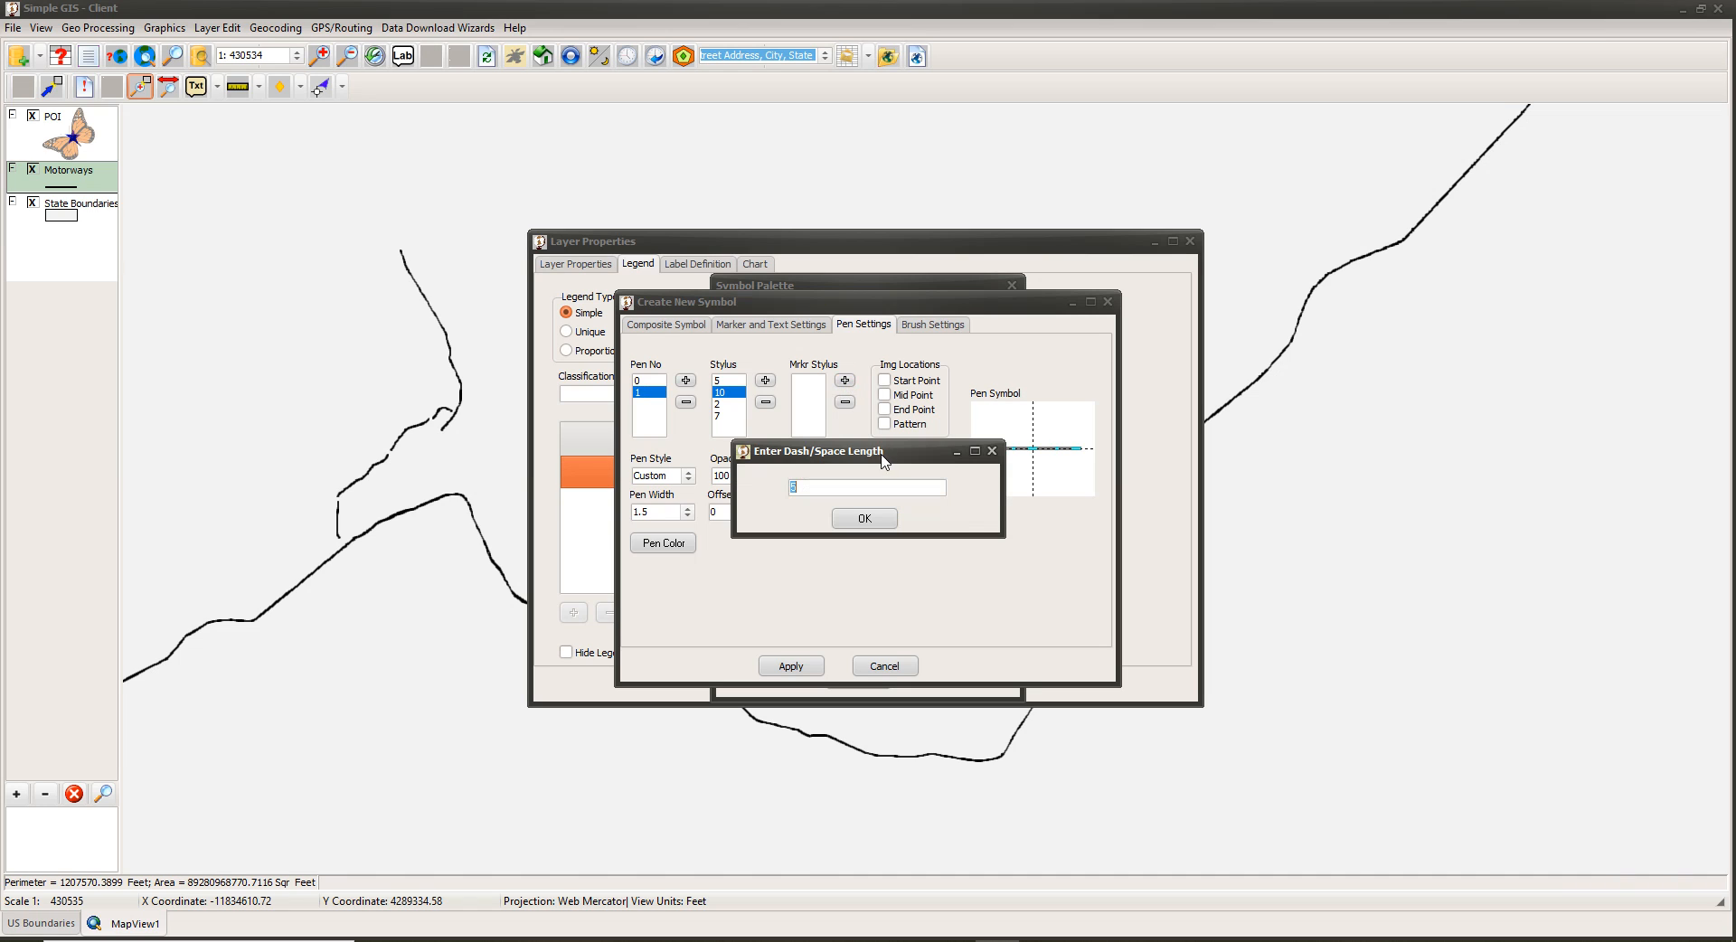
pyautogui.click(859, 524)
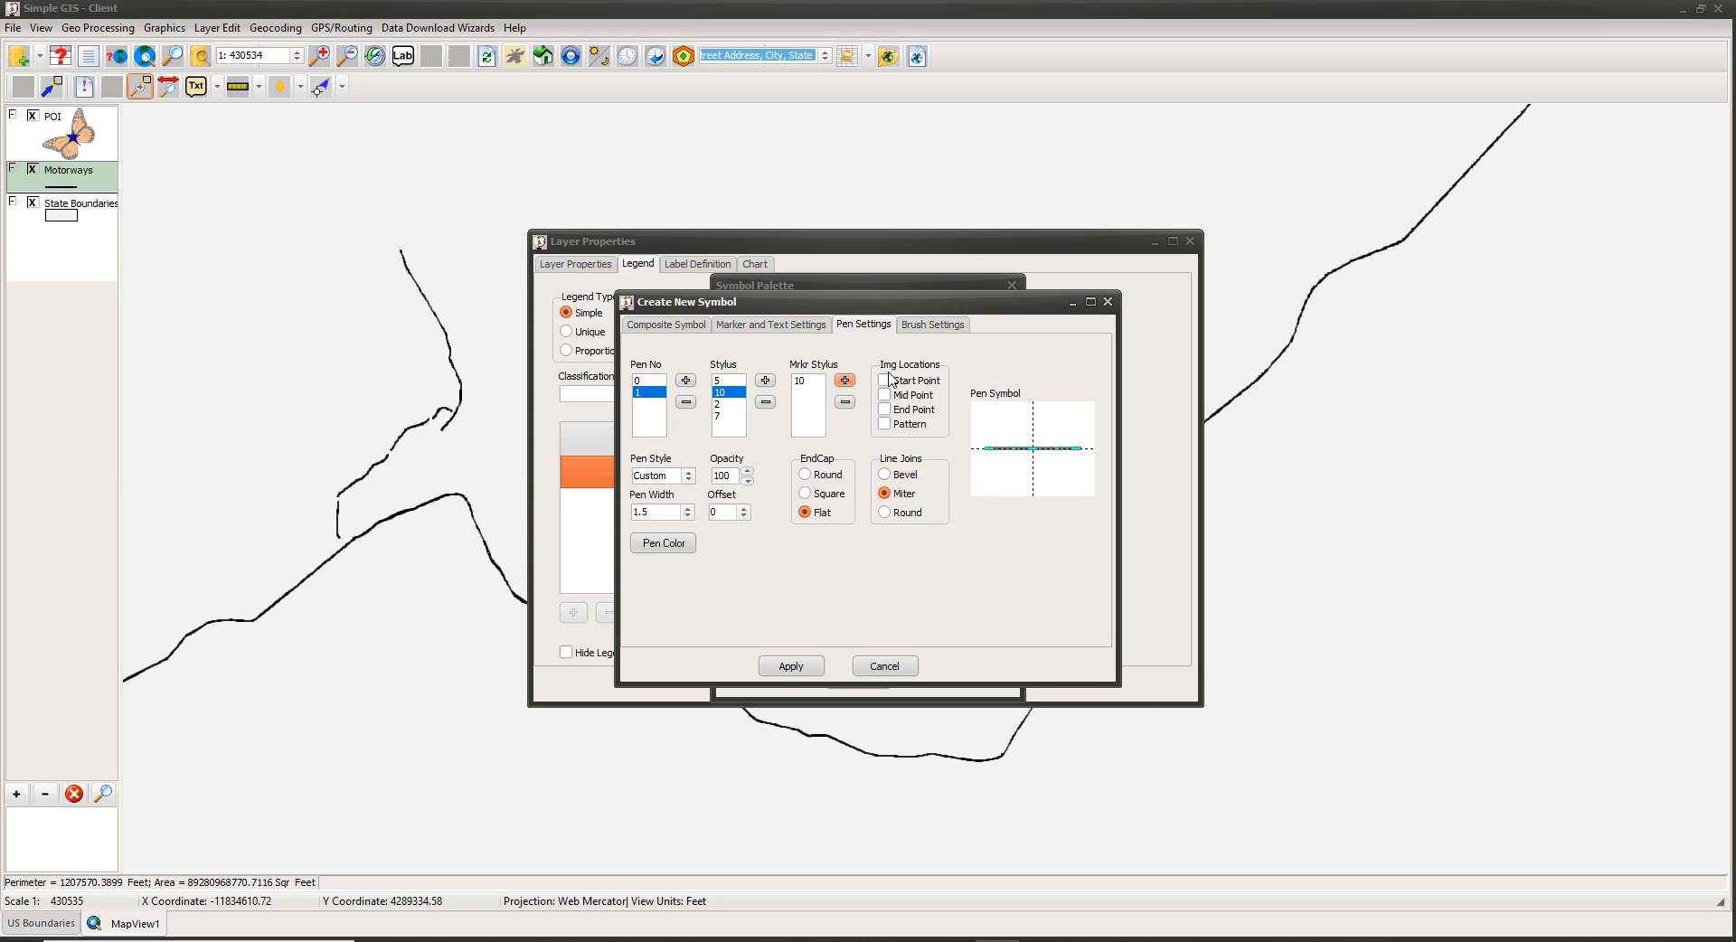
pyautogui.click(885, 426)
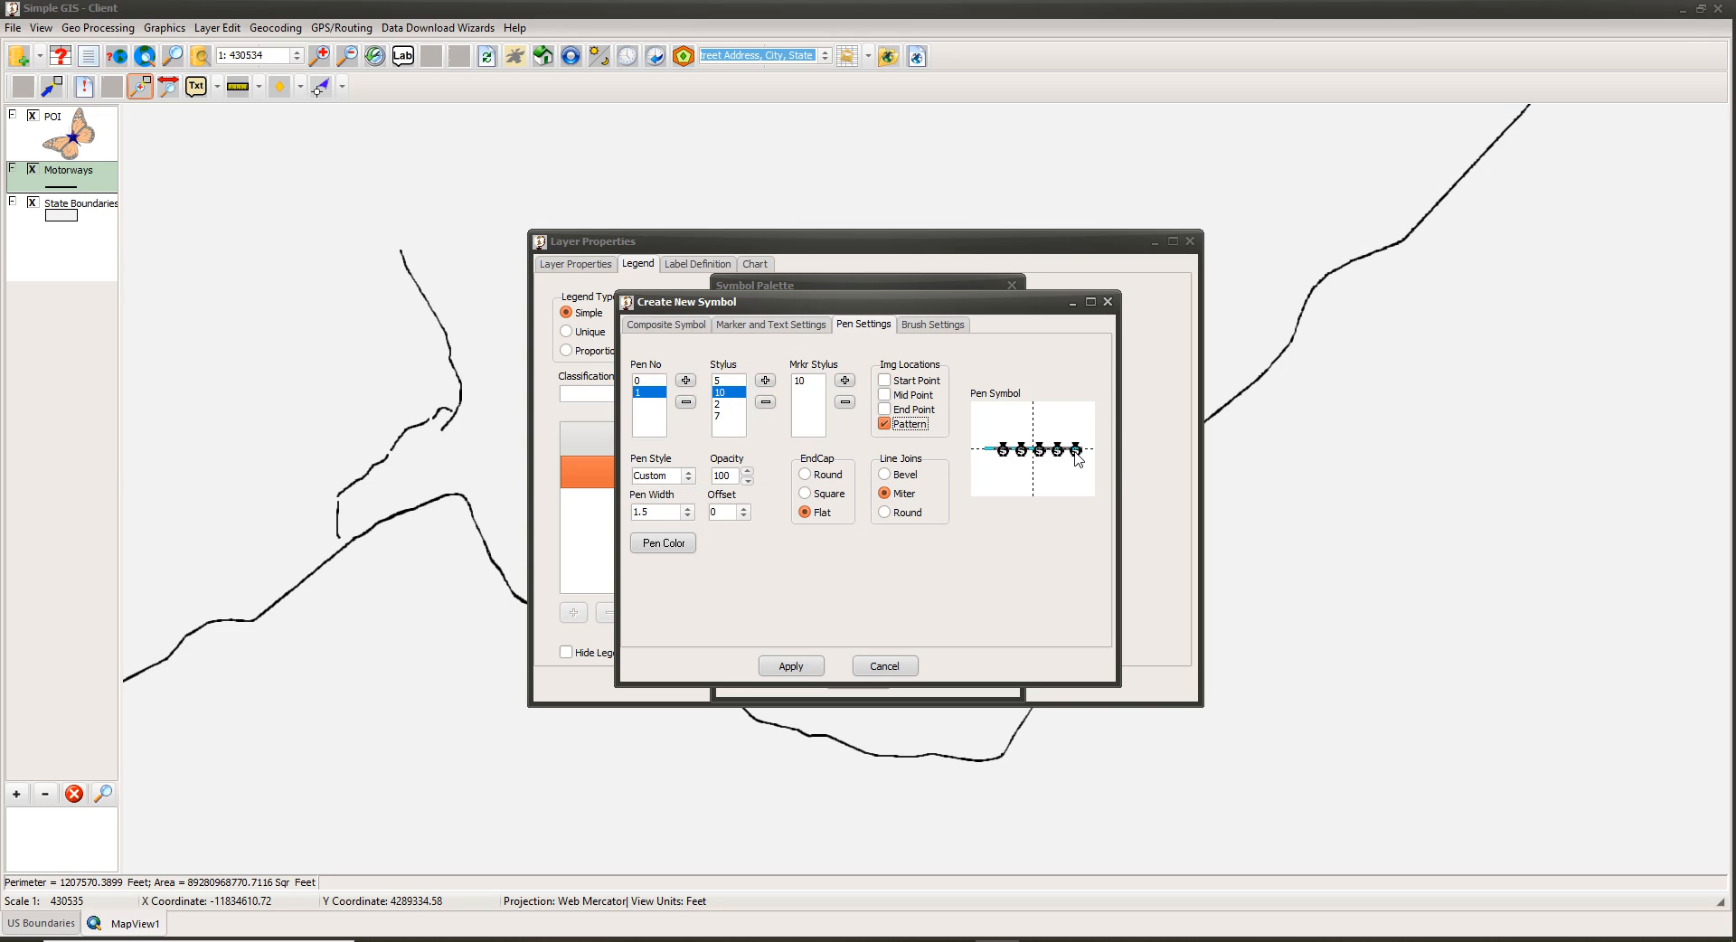
# Try the Mid Point, Start Point and End Point image locations for the marker and restore Pattern alone.
pyautogui.click(885, 423)
pyautogui.click(885, 396)
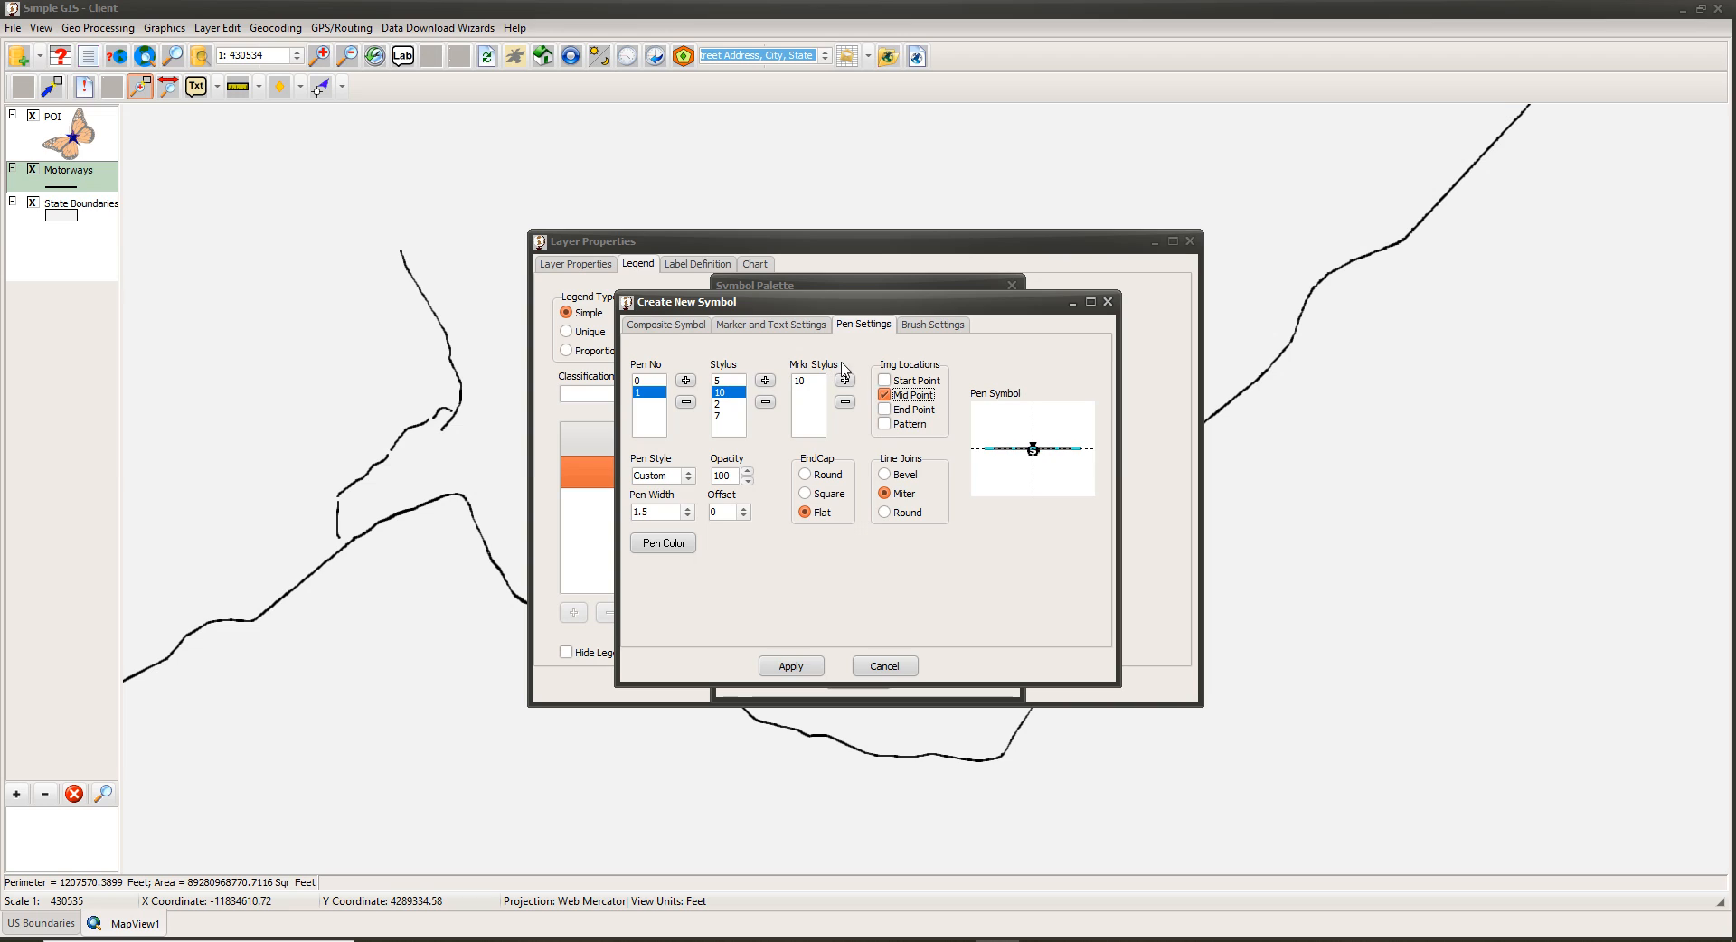
pyautogui.click(886, 381)
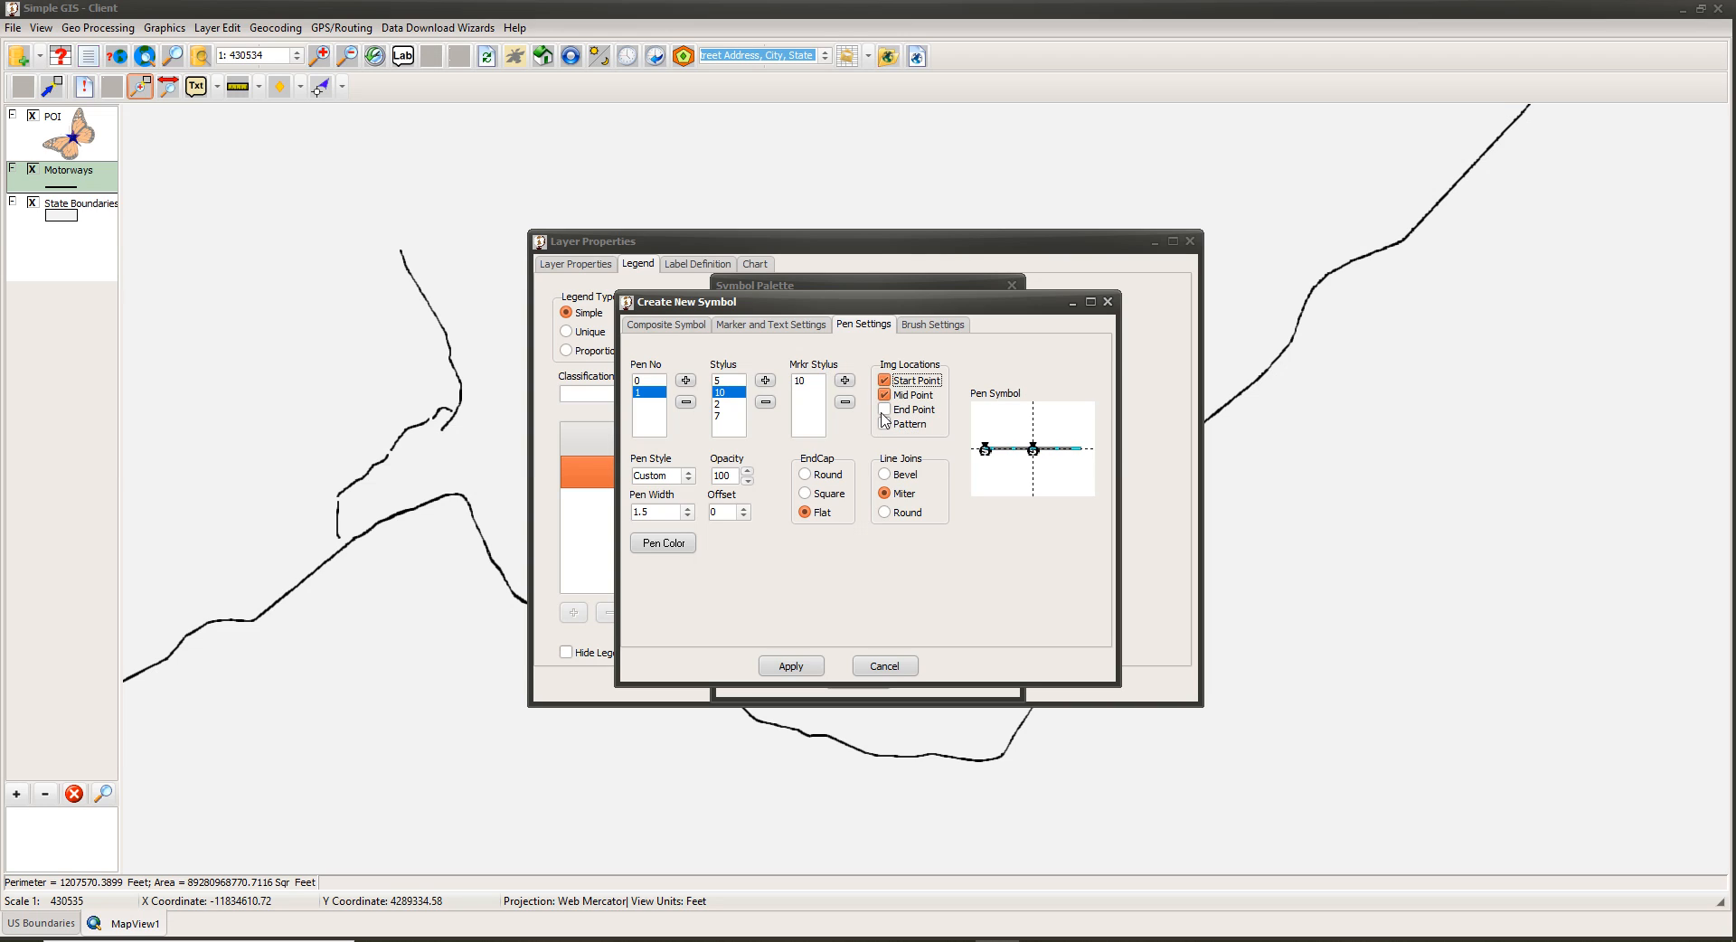
pyautogui.click(885, 396)
pyautogui.click(887, 395)
pyautogui.click(885, 409)
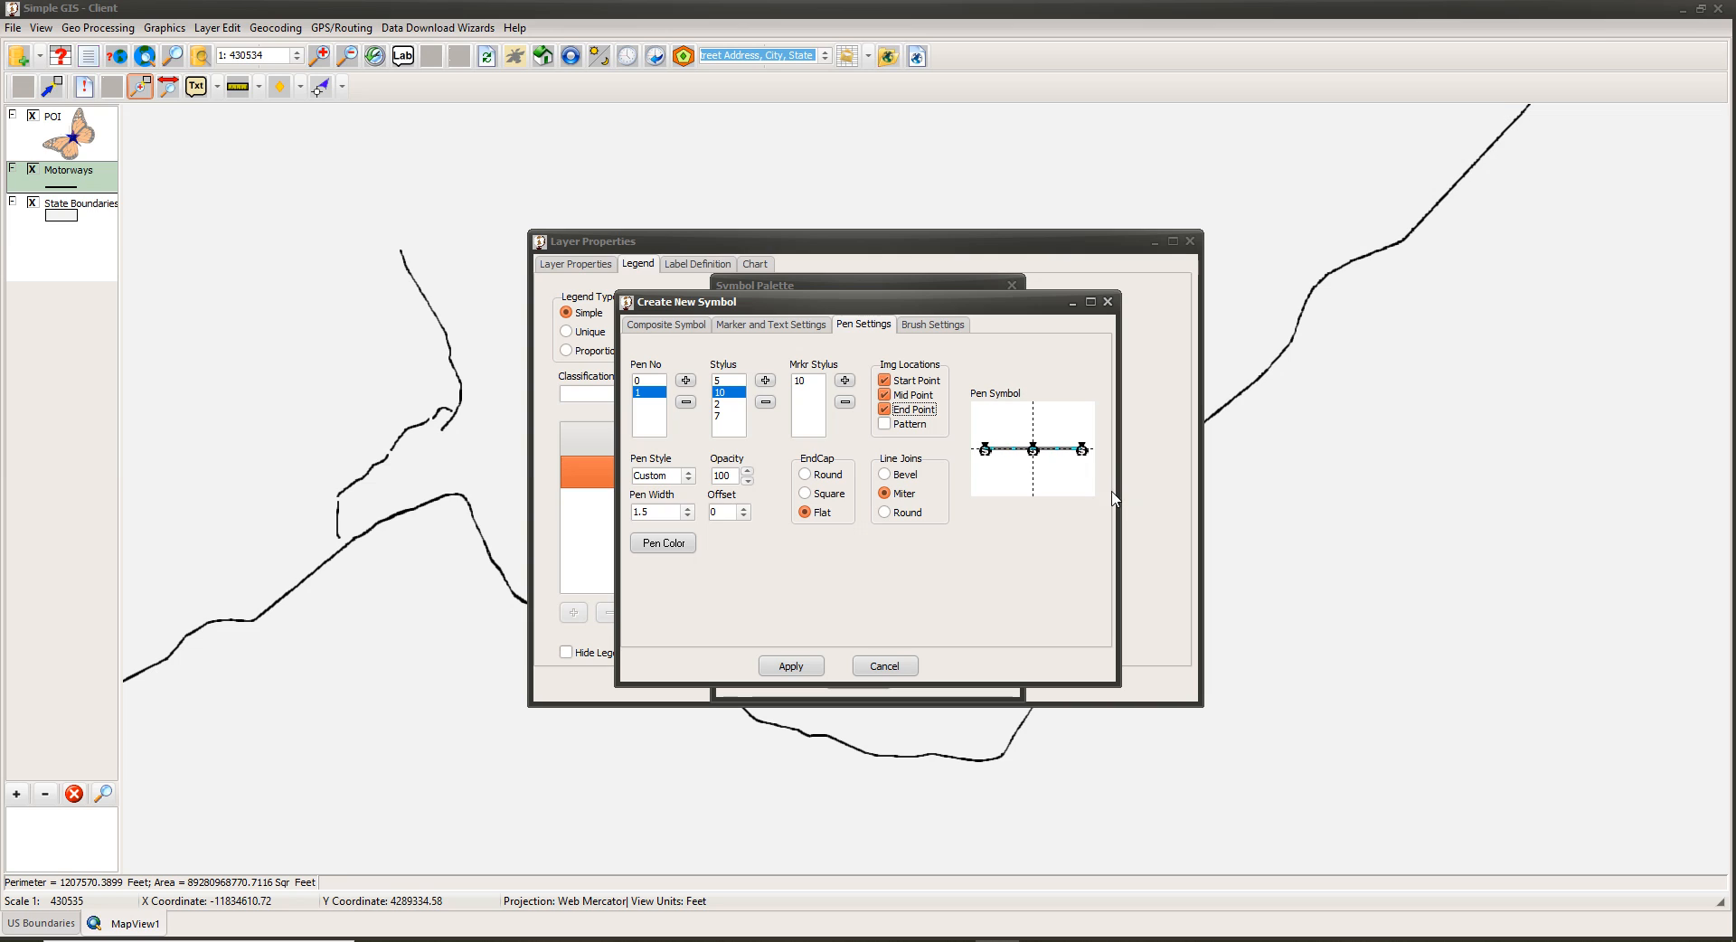
pyautogui.click(886, 410)
pyautogui.click(885, 395)
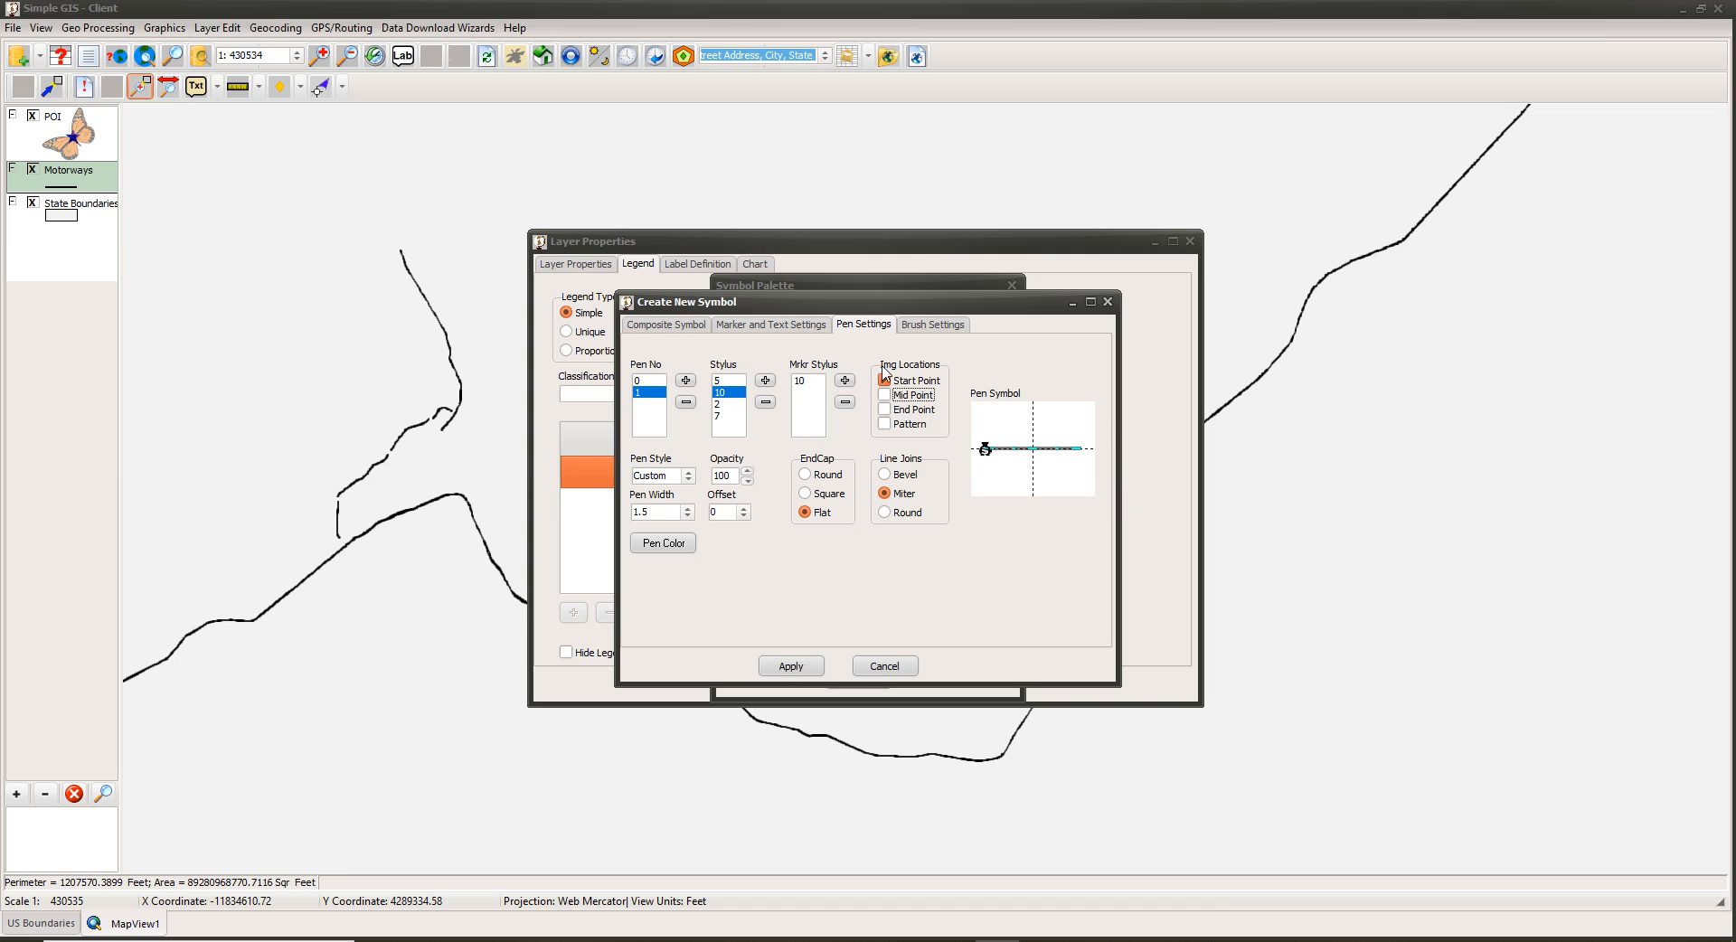
pyautogui.click(885, 381)
pyautogui.click(885, 424)
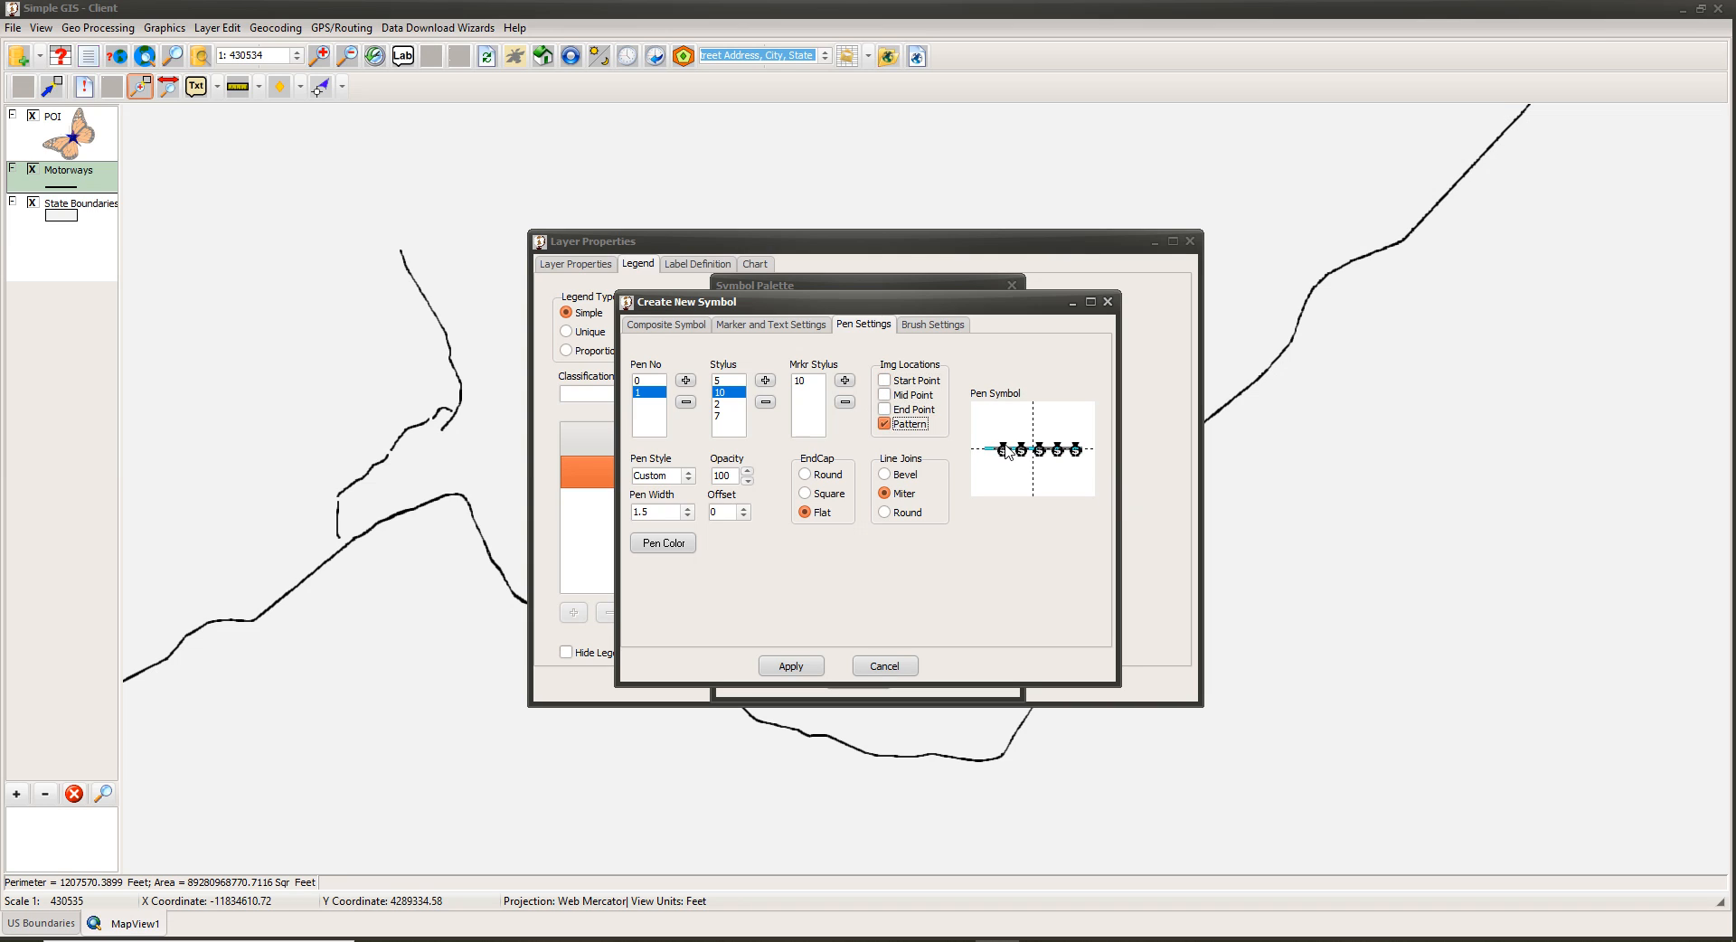
# Replace pen 1's marker stylus length with 15.
pyautogui.click(801, 380)
pyautogui.click(844, 402)
pyautogui.click(843, 383)
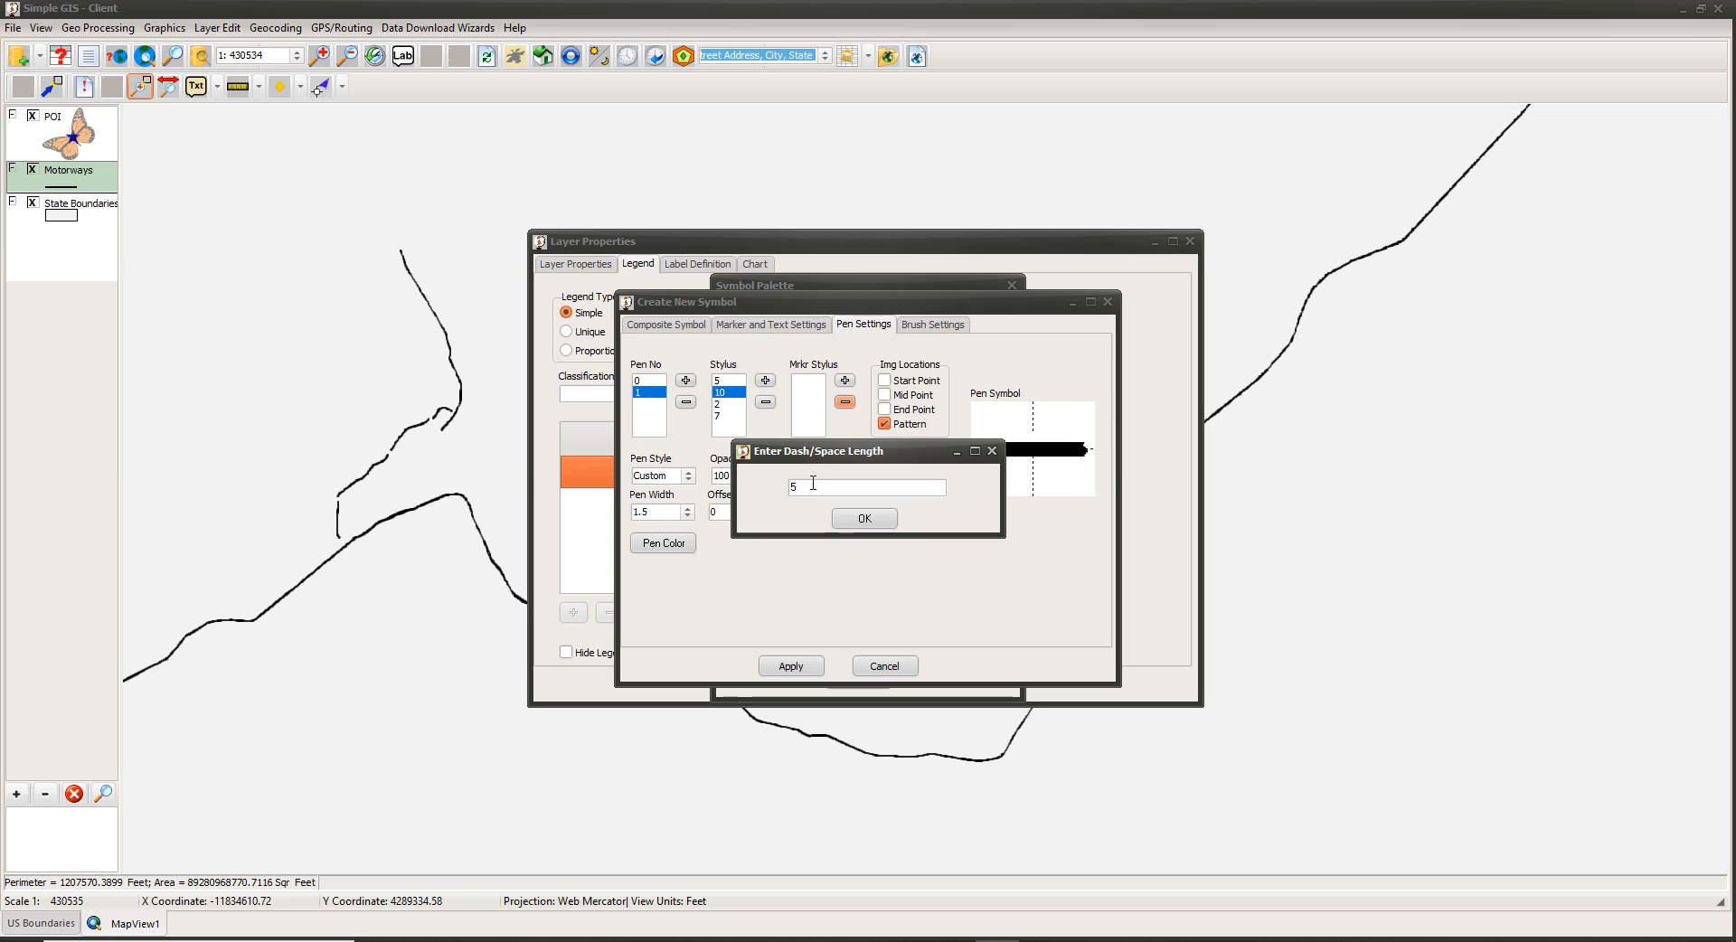
pyautogui.write('15')
pyautogui.click(863, 518)
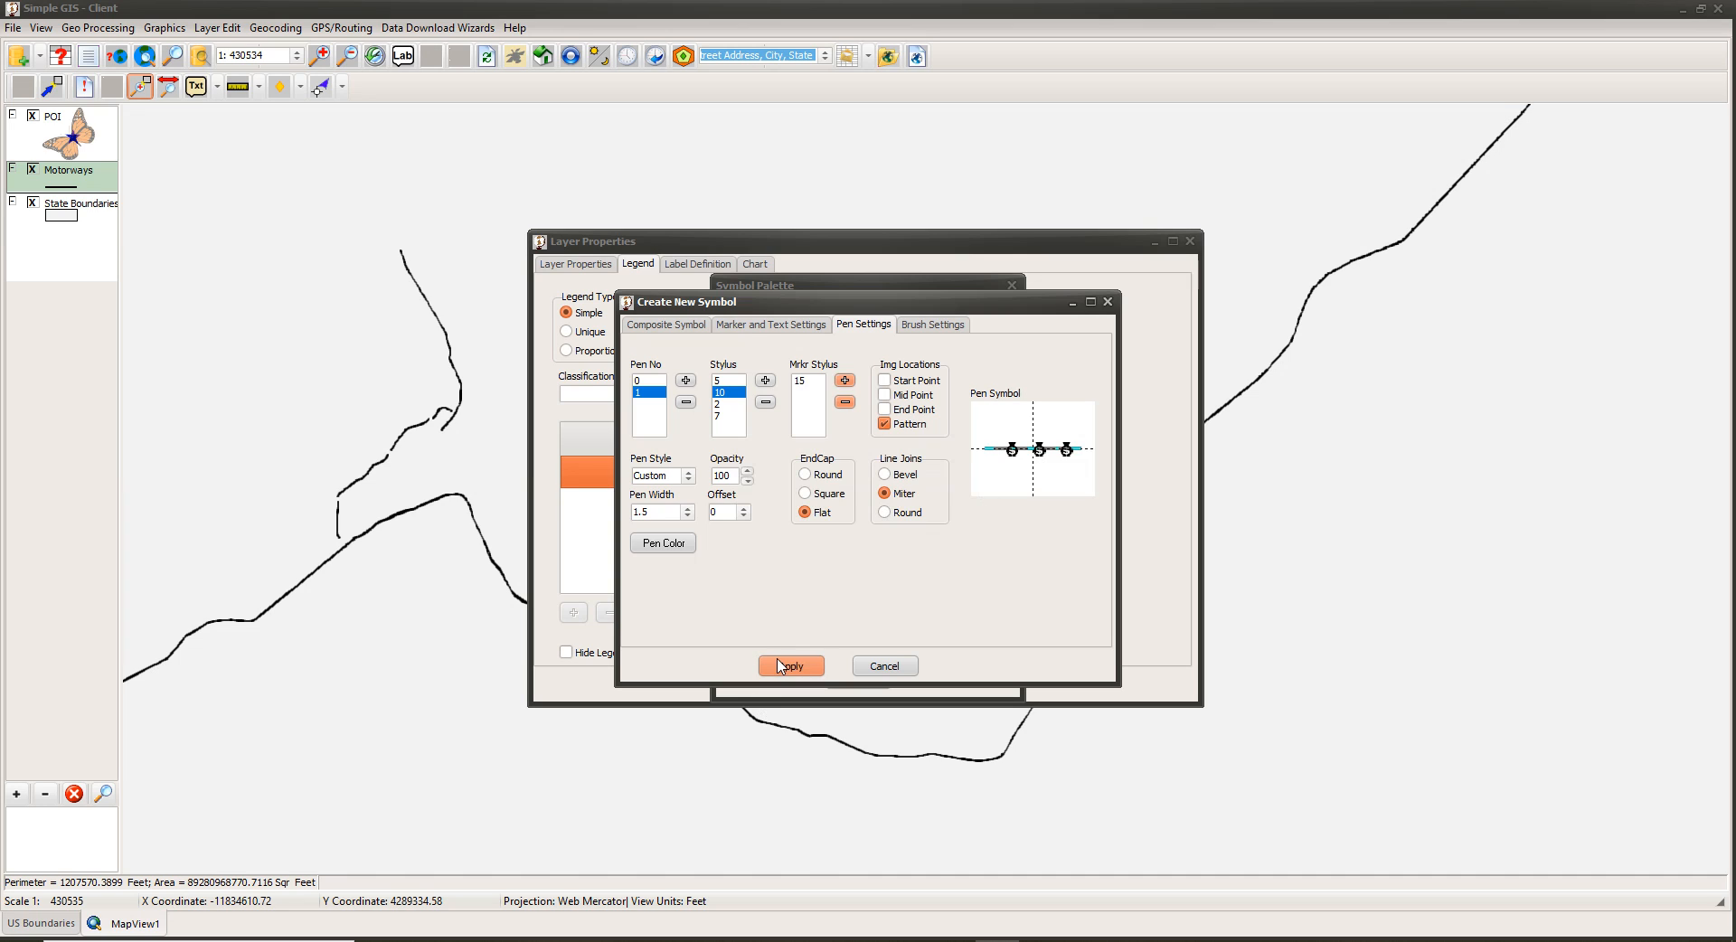
# Apply the new line symbol, replacing the existing palette symbol, and assign it to the Motorways layer.
pyautogui.click(779, 666)
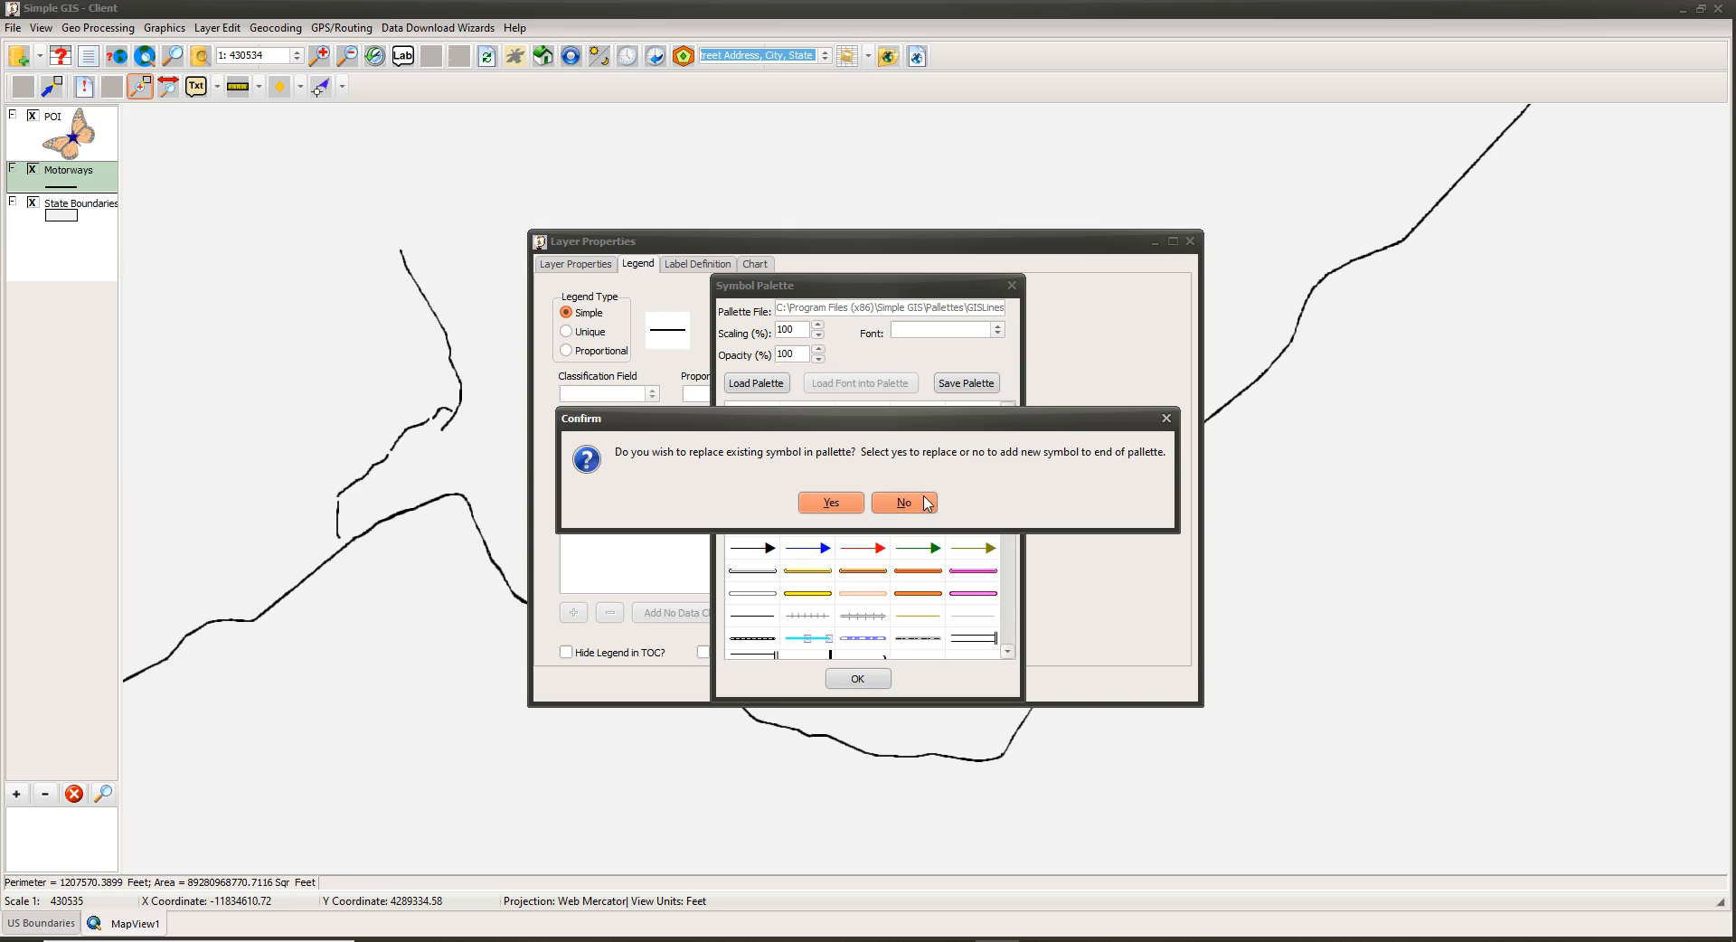
pyautogui.click(845, 505)
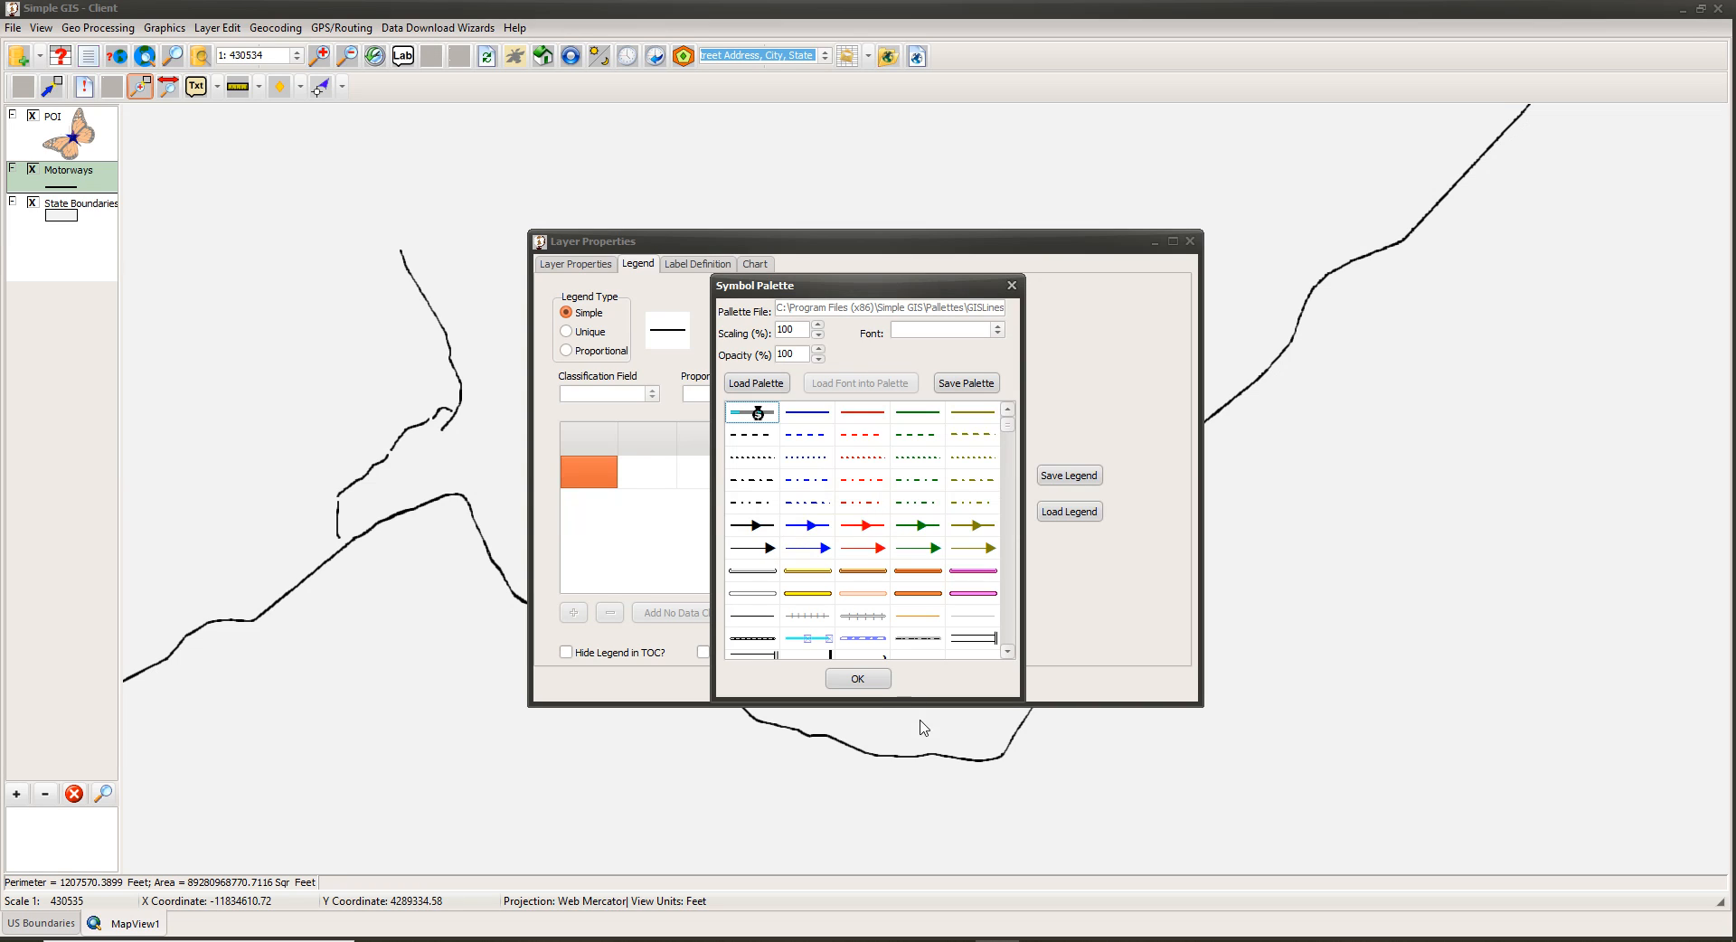
pyautogui.click(858, 680)
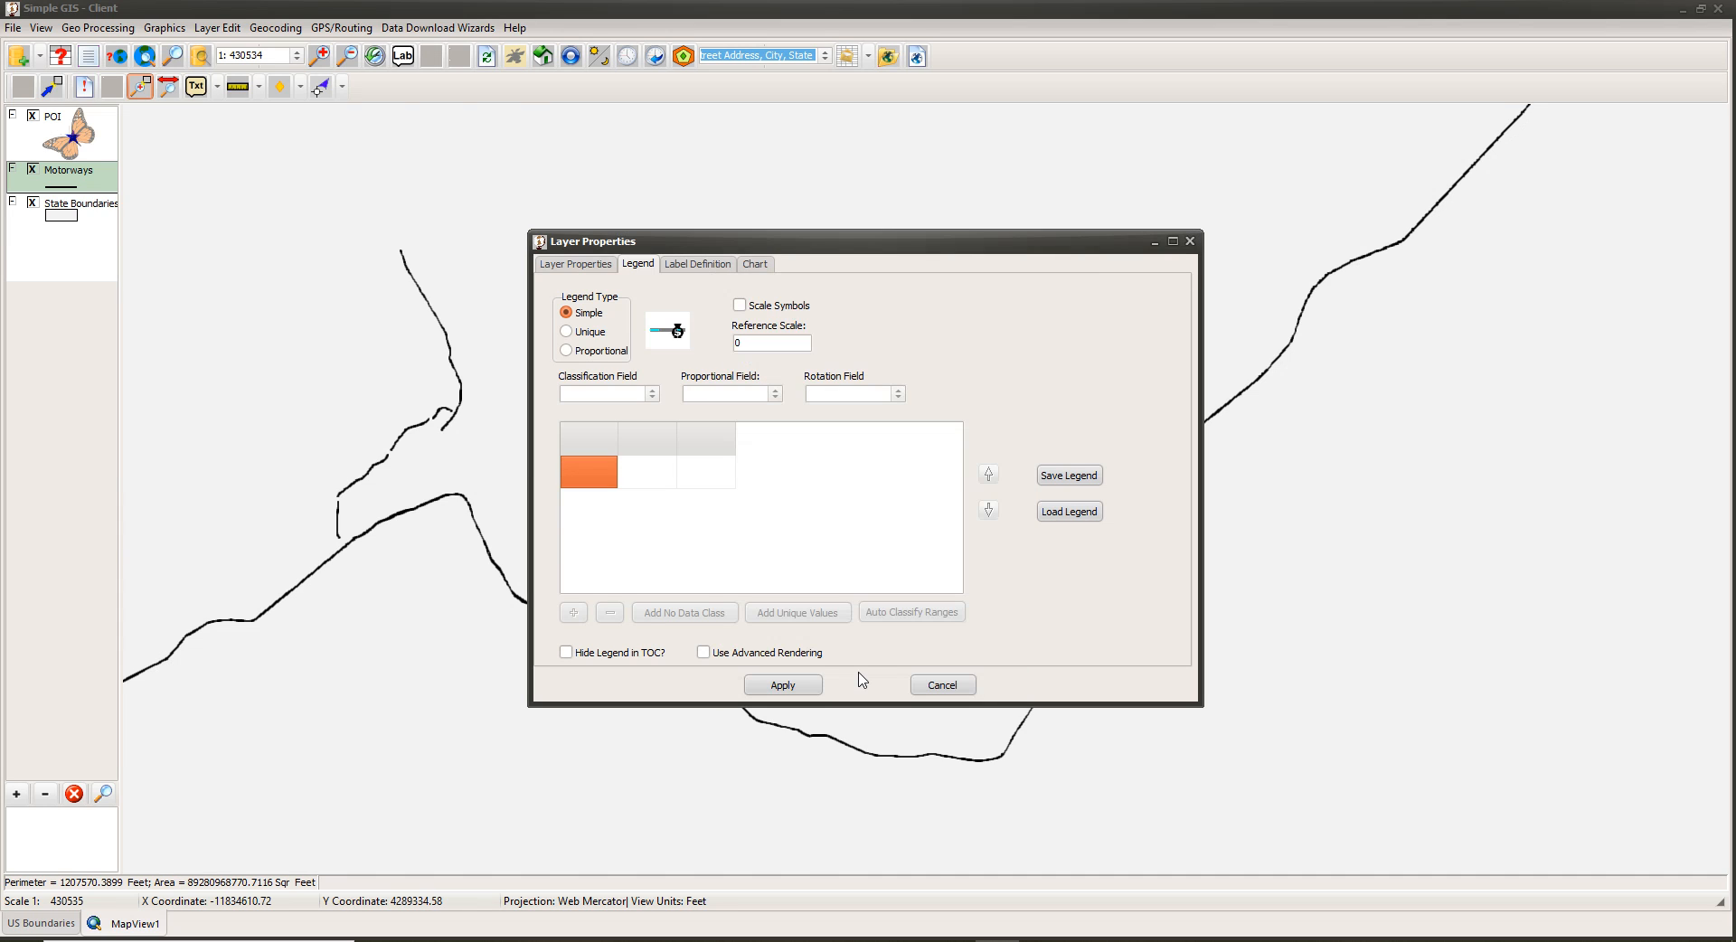
pyautogui.click(784, 687)
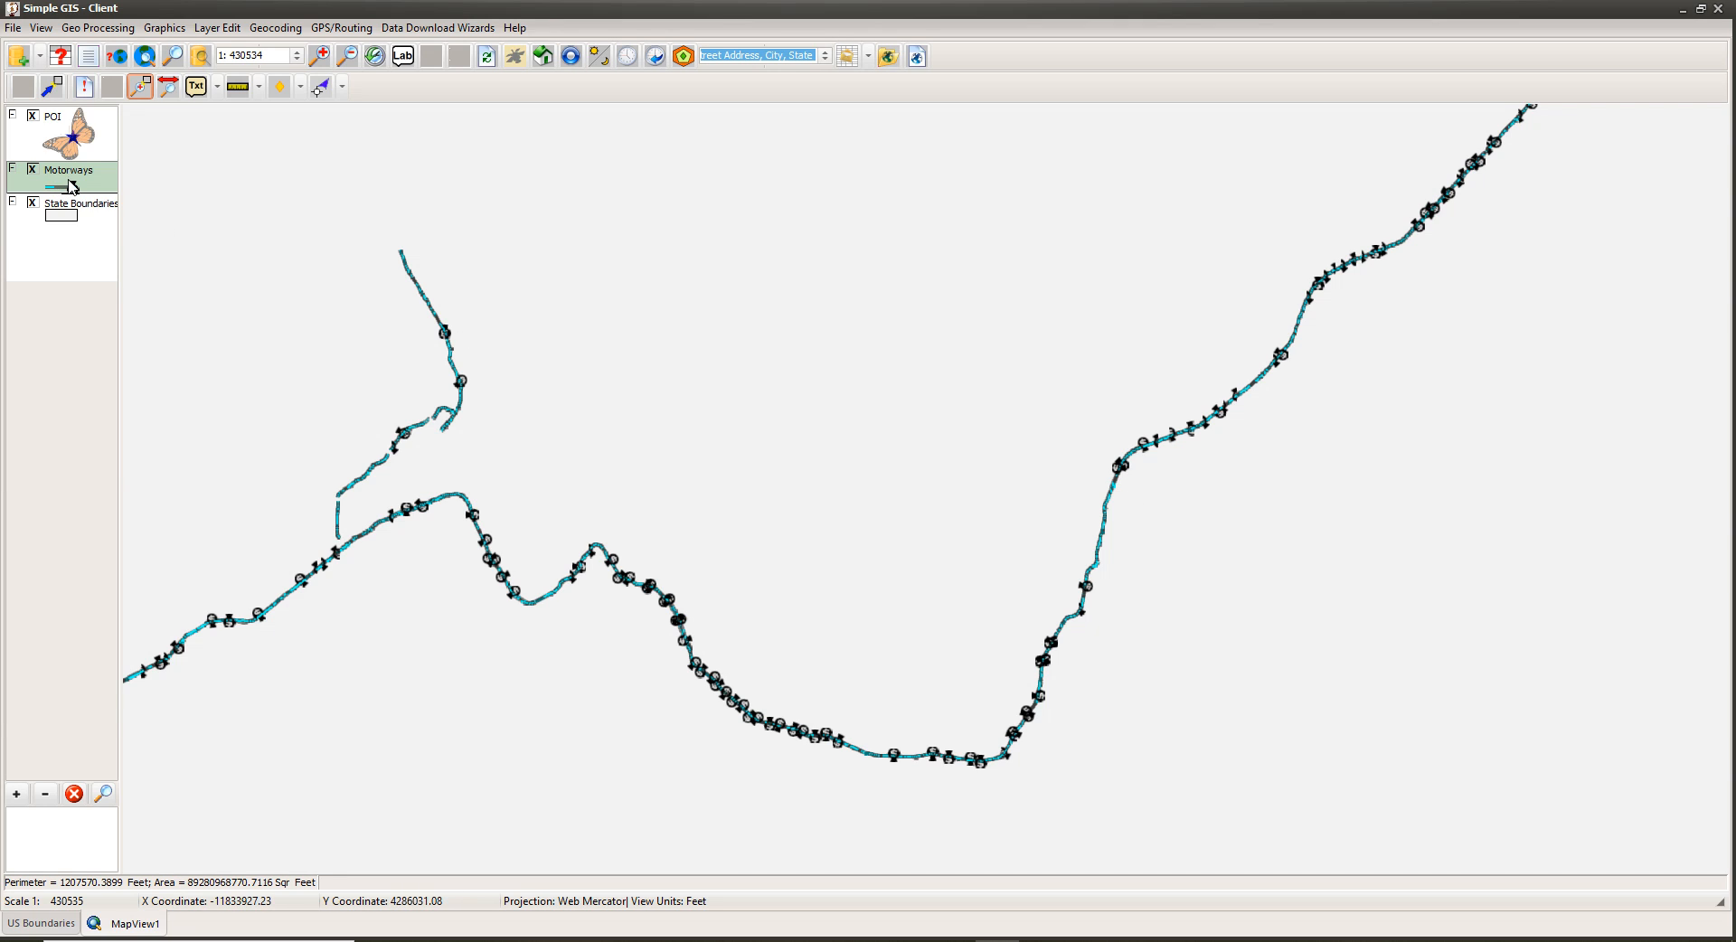
# Reopen the Motorways layer's pictogram line symbol for editing and show its pen settings.
pyautogui.doubleClick(71, 186)
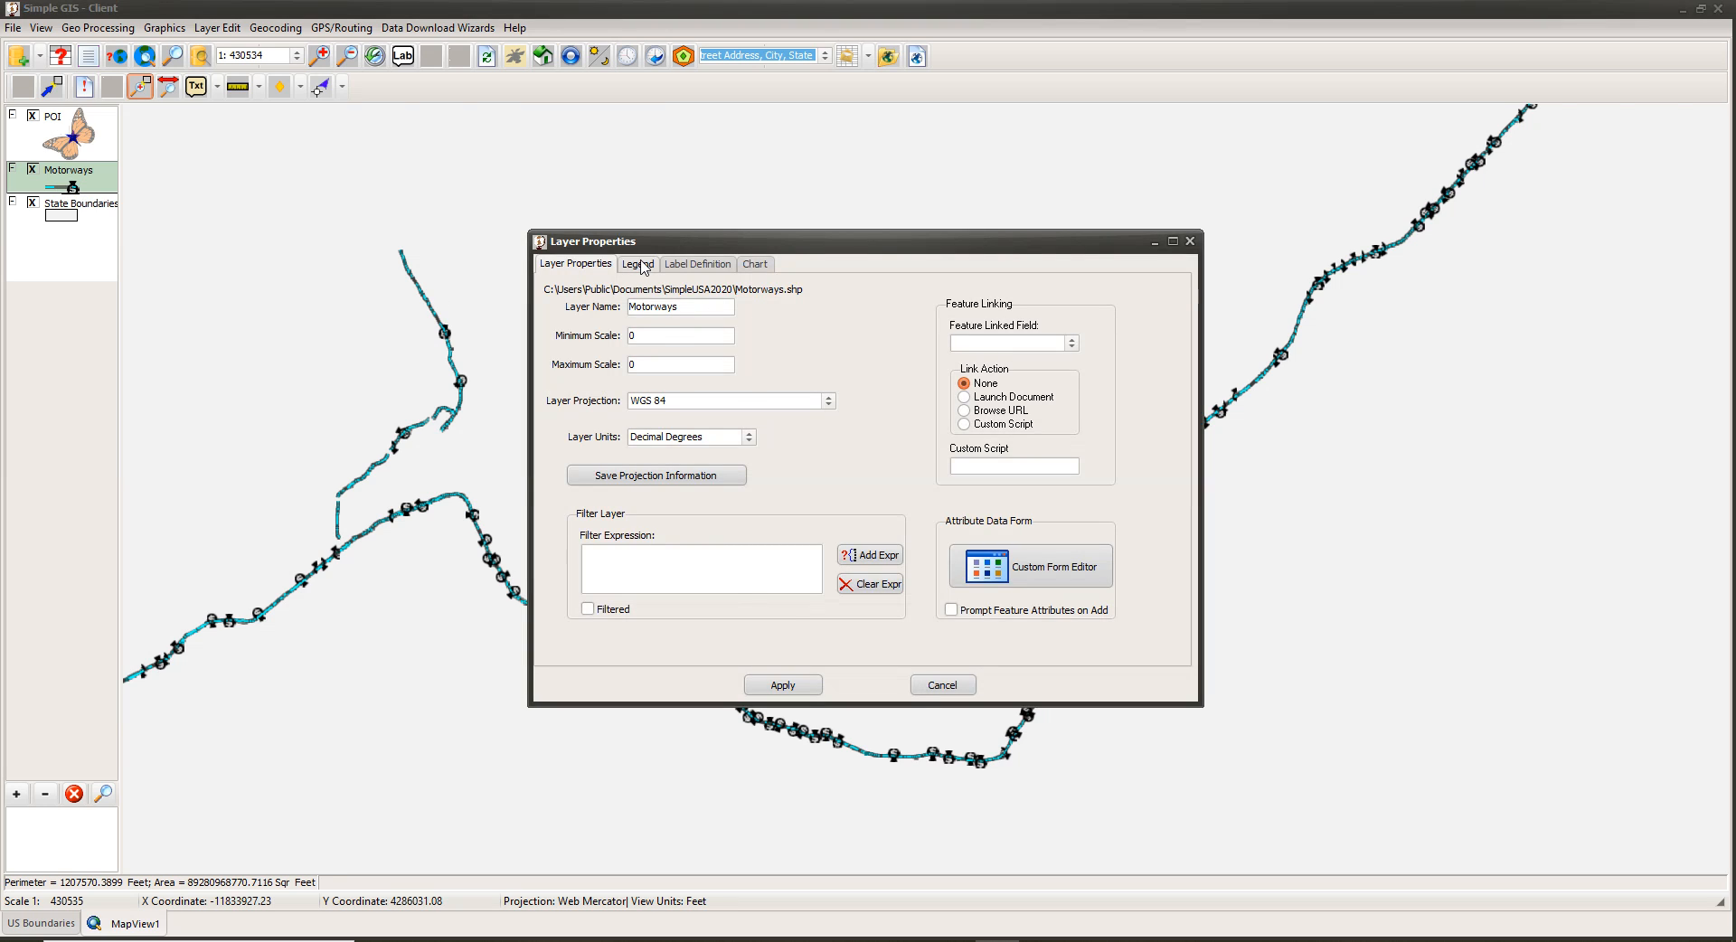
pyautogui.click(640, 264)
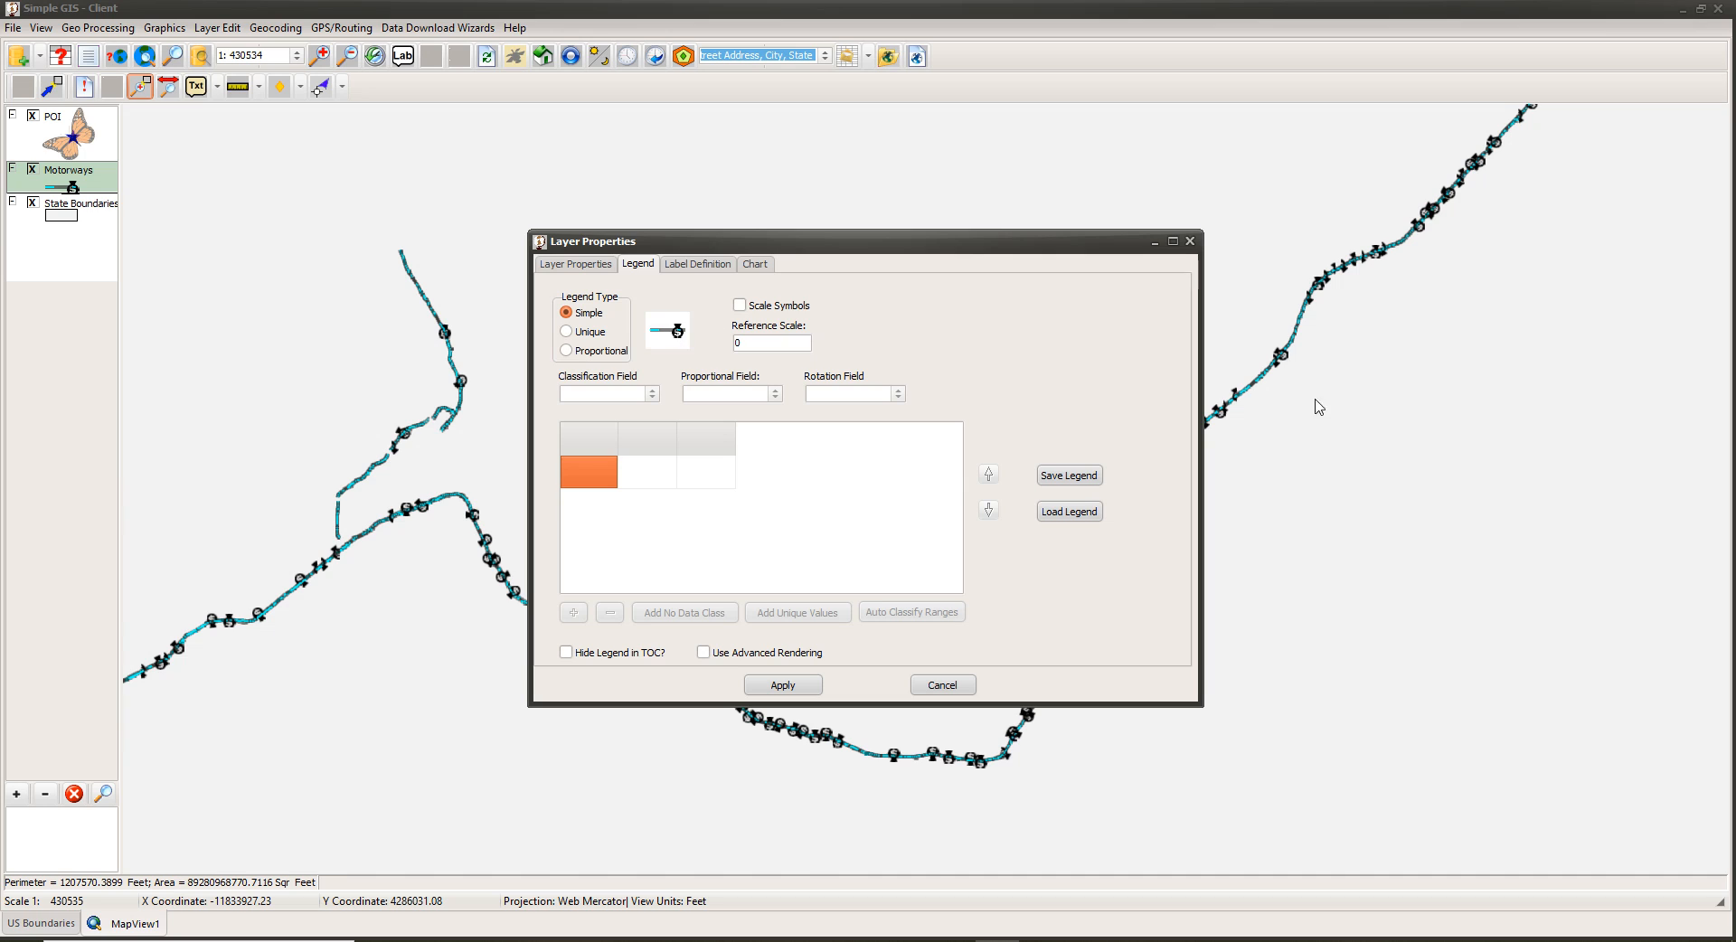
pyautogui.click(673, 334)
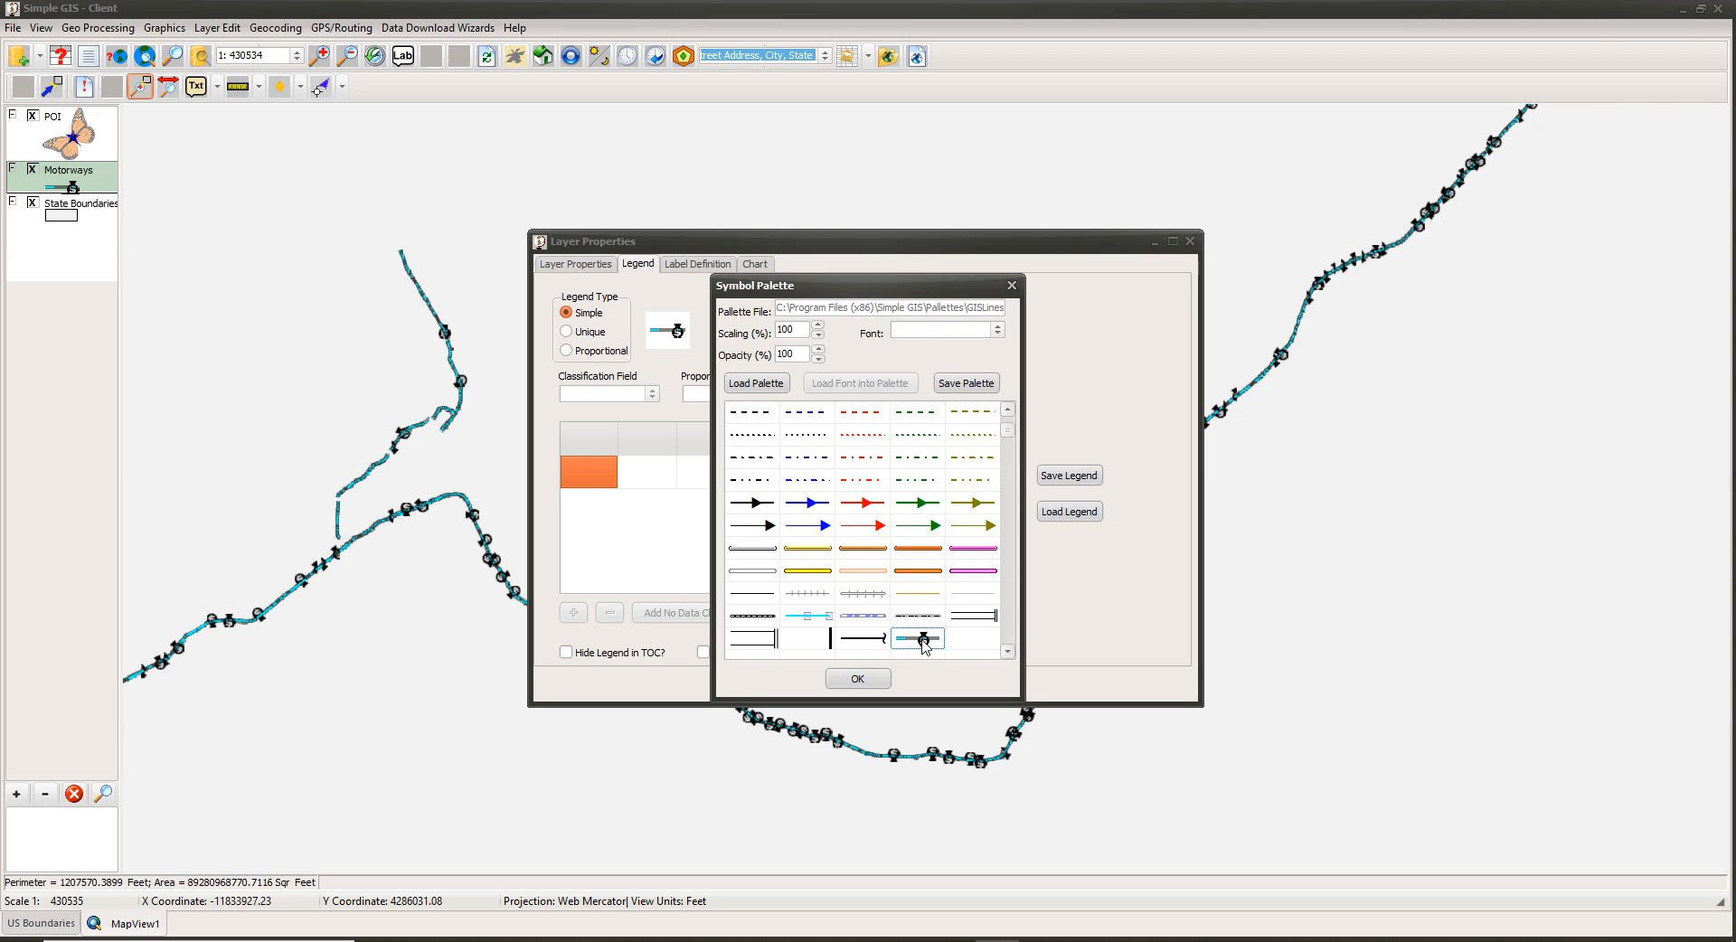
pyautogui.doubleClick(924, 642)
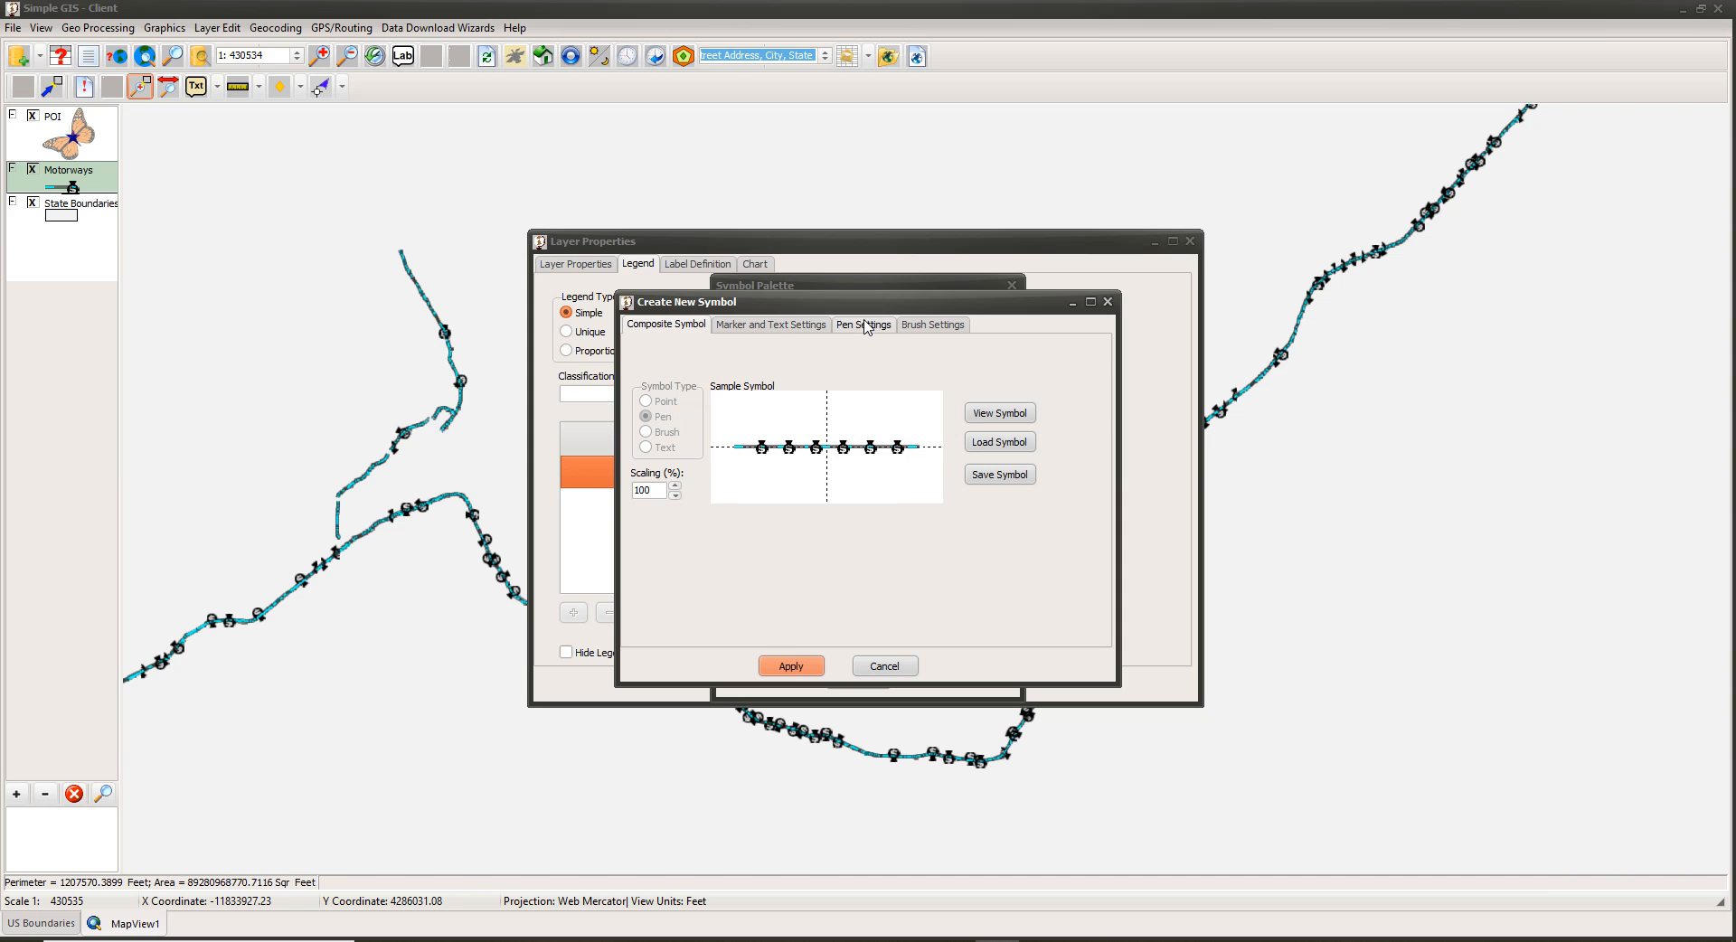
pyautogui.click(866, 327)
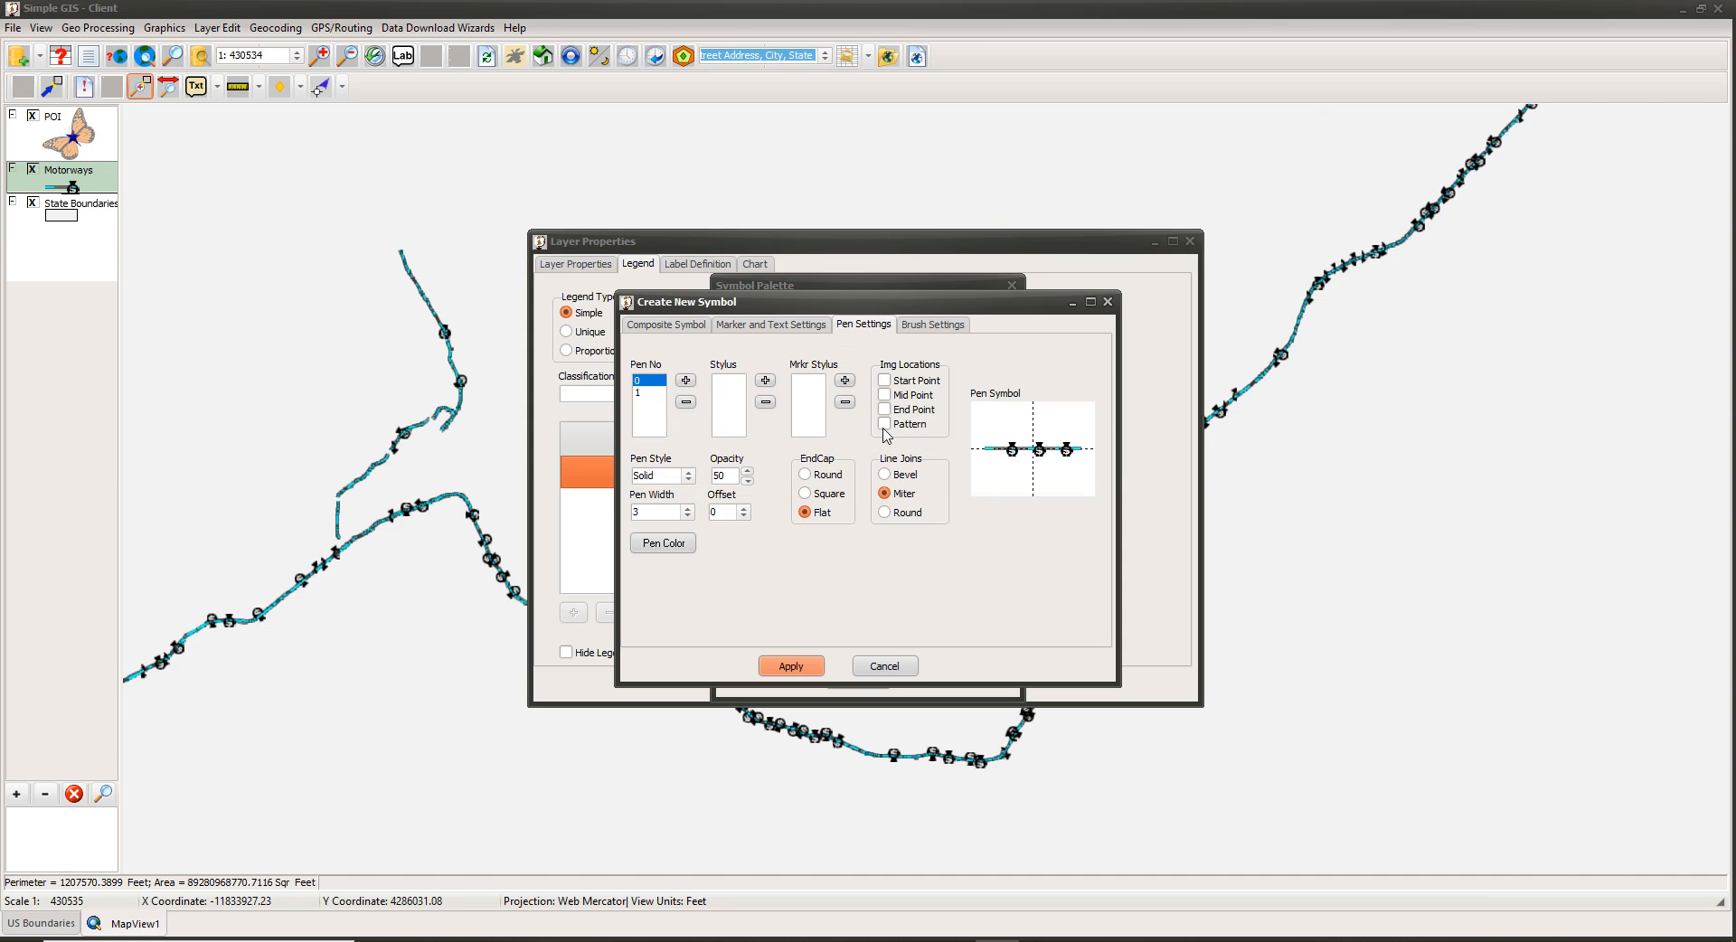
# Try the Pattern image location on pen 0, turn it off again and select pen 1.
pyautogui.click(884, 425)
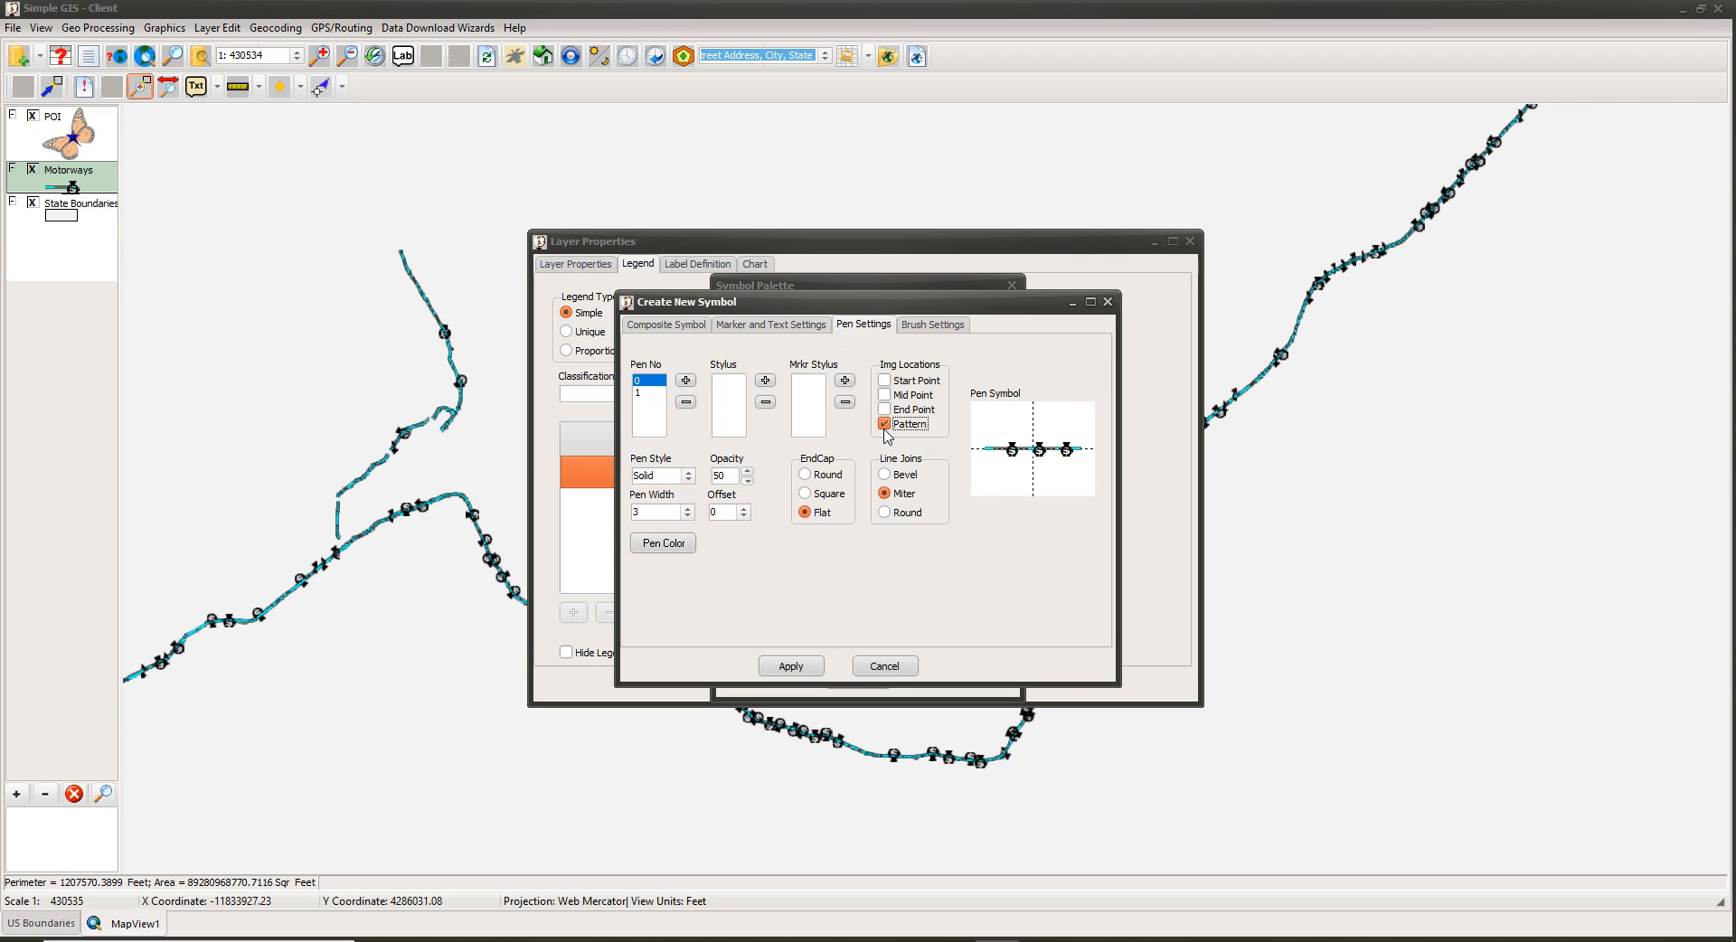
pyautogui.click(885, 425)
pyautogui.click(648, 393)
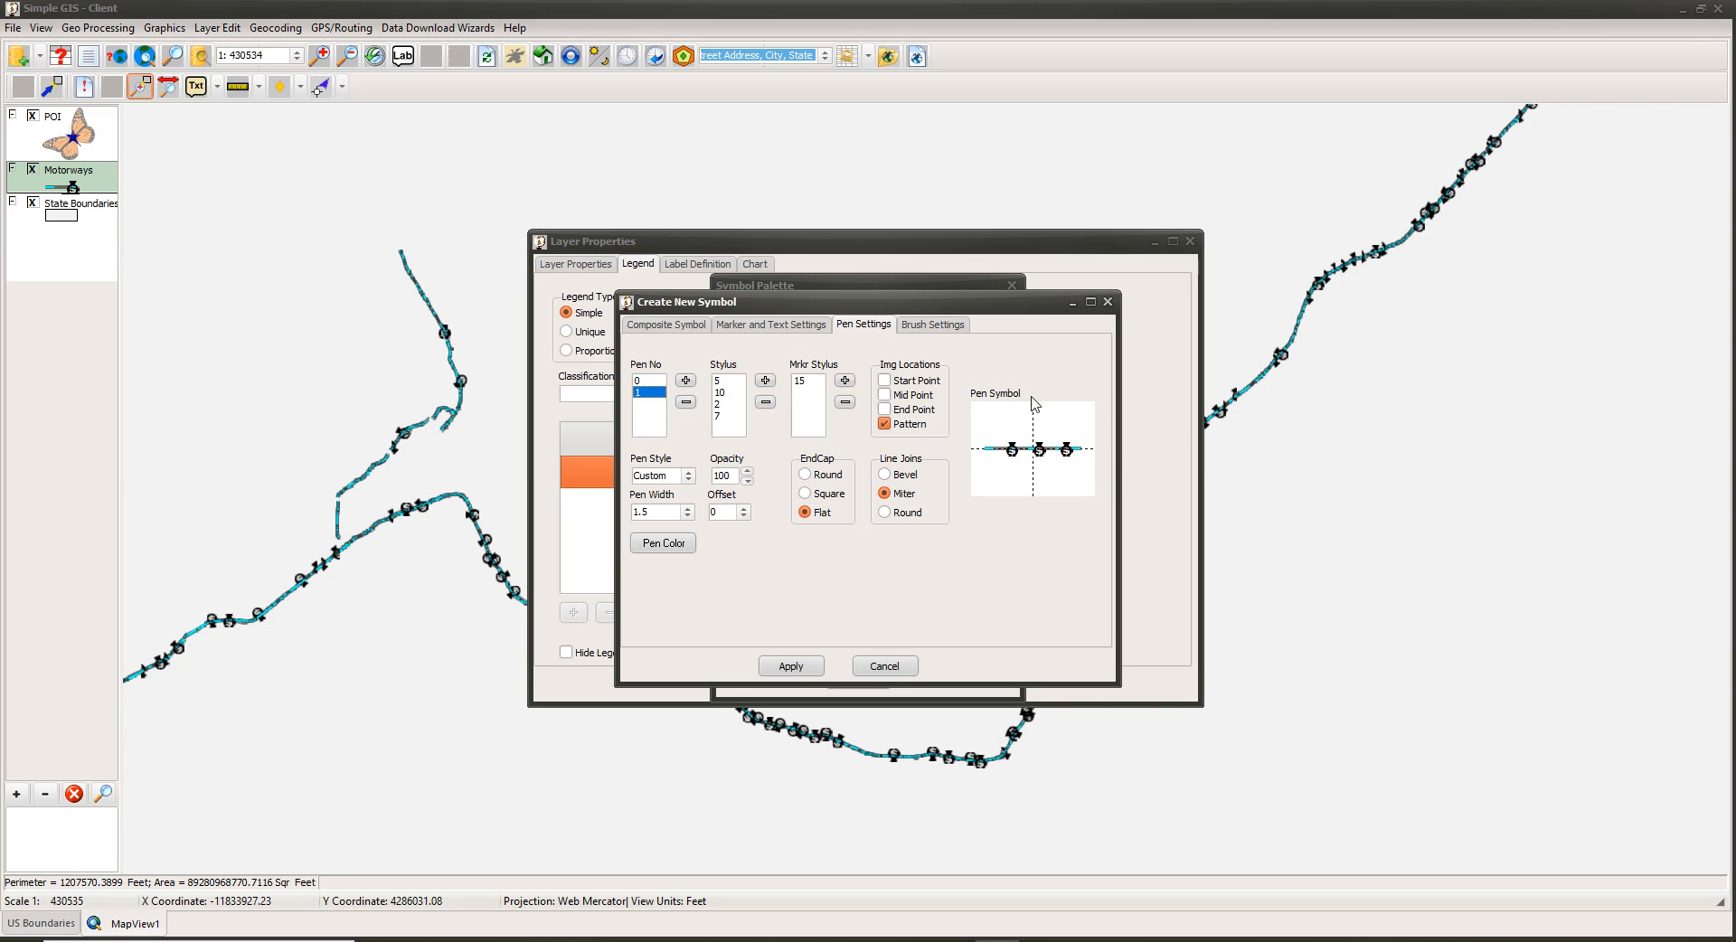
# Compare the settings of pen 0 and pen 1 in the pictogram line symbol.
pyautogui.click(650, 380)
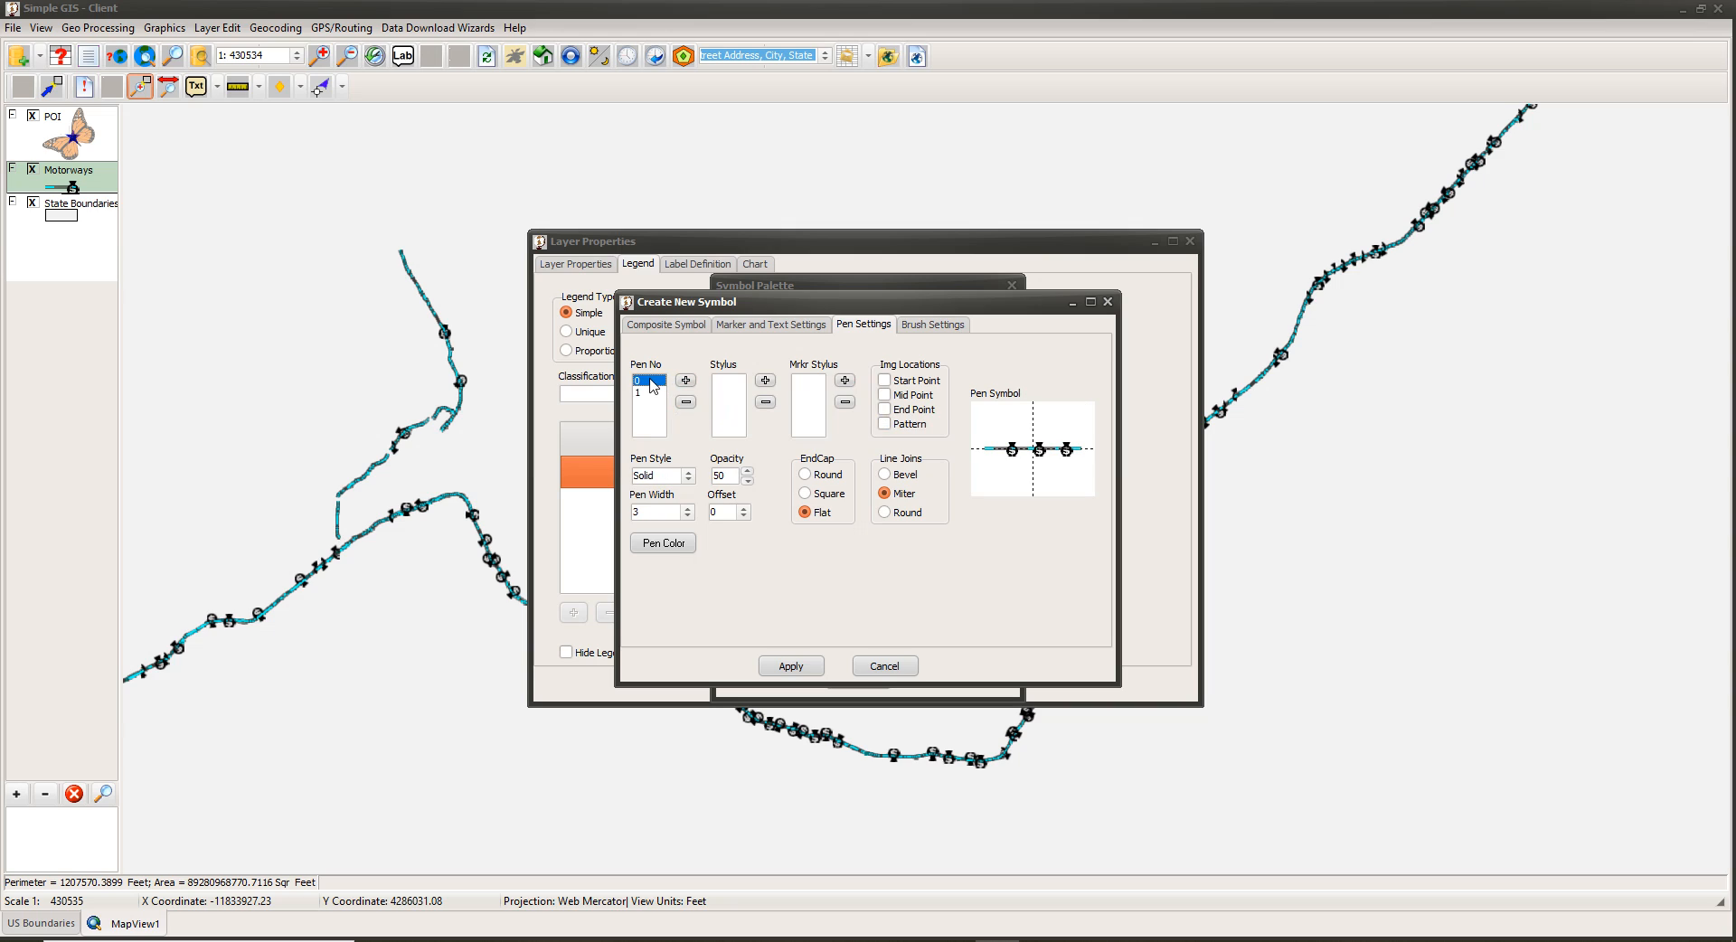
pyautogui.click(653, 392)
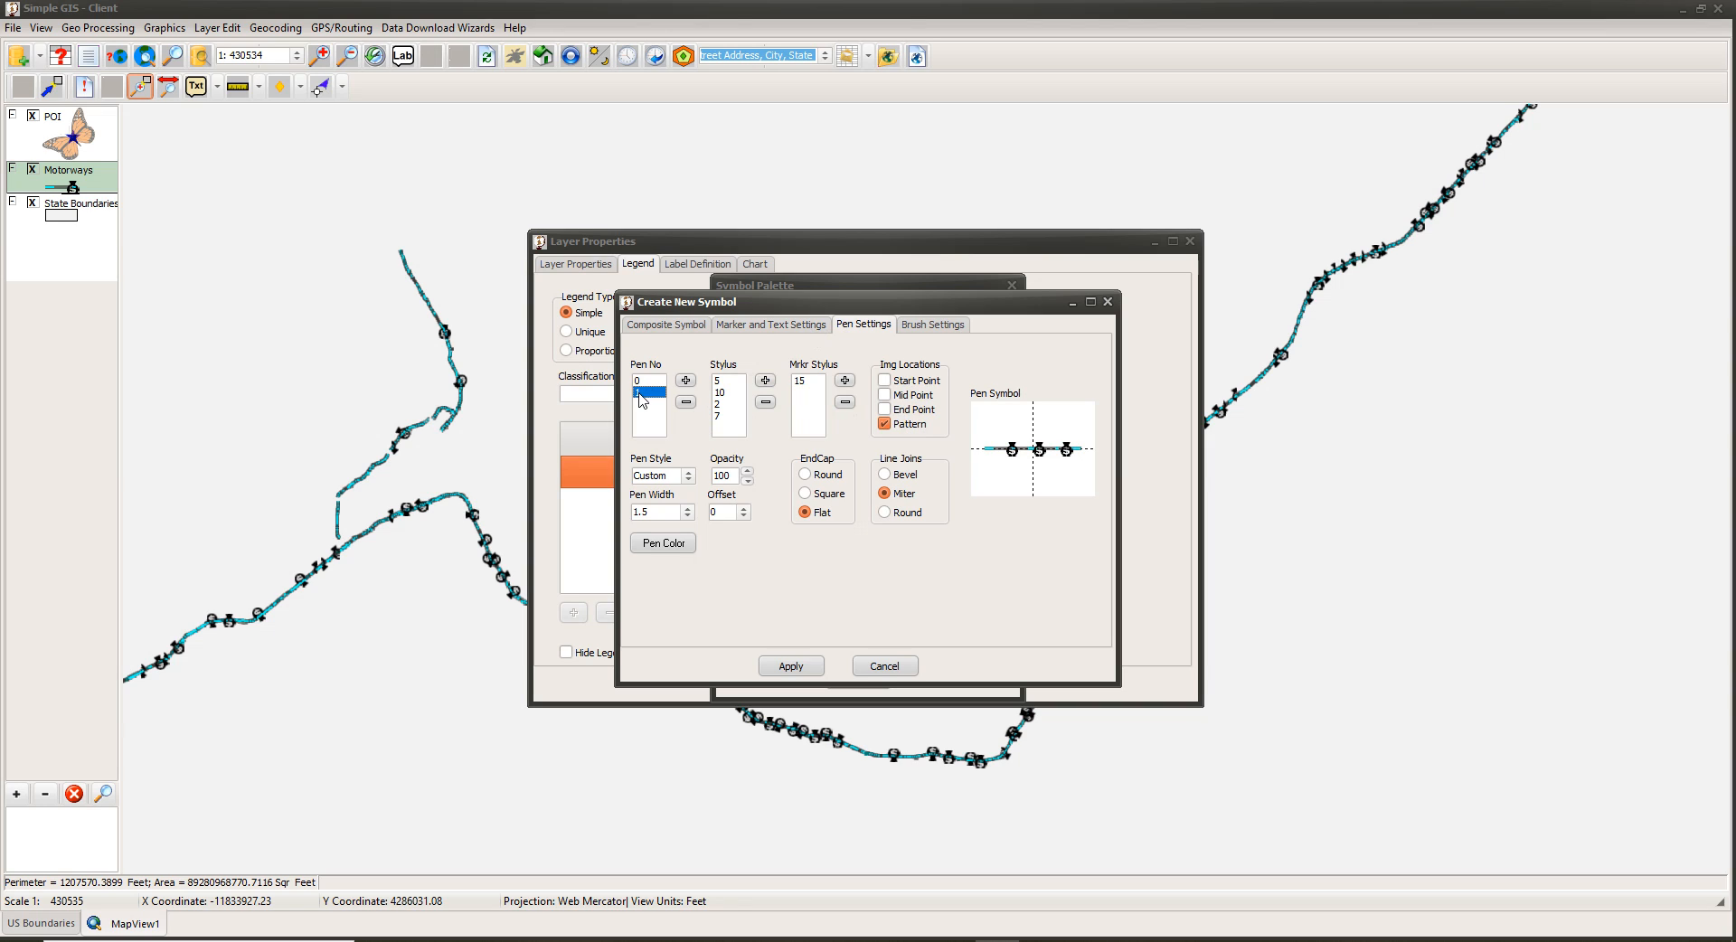
pyautogui.click(643, 382)
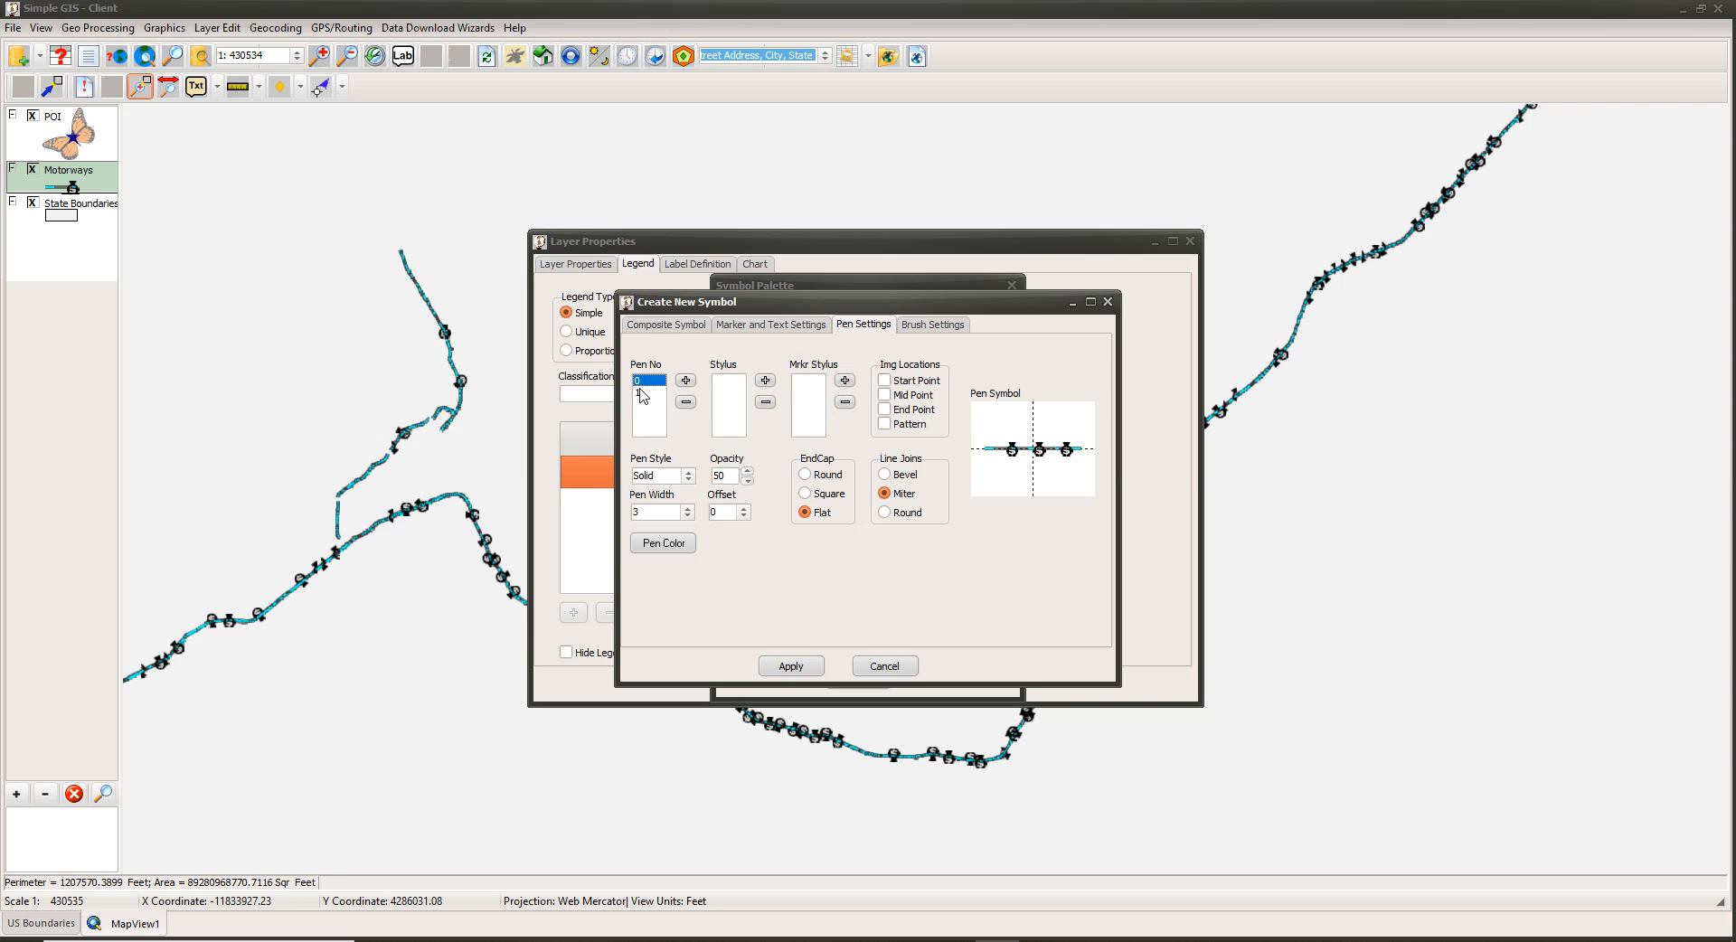
pyautogui.click(641, 393)
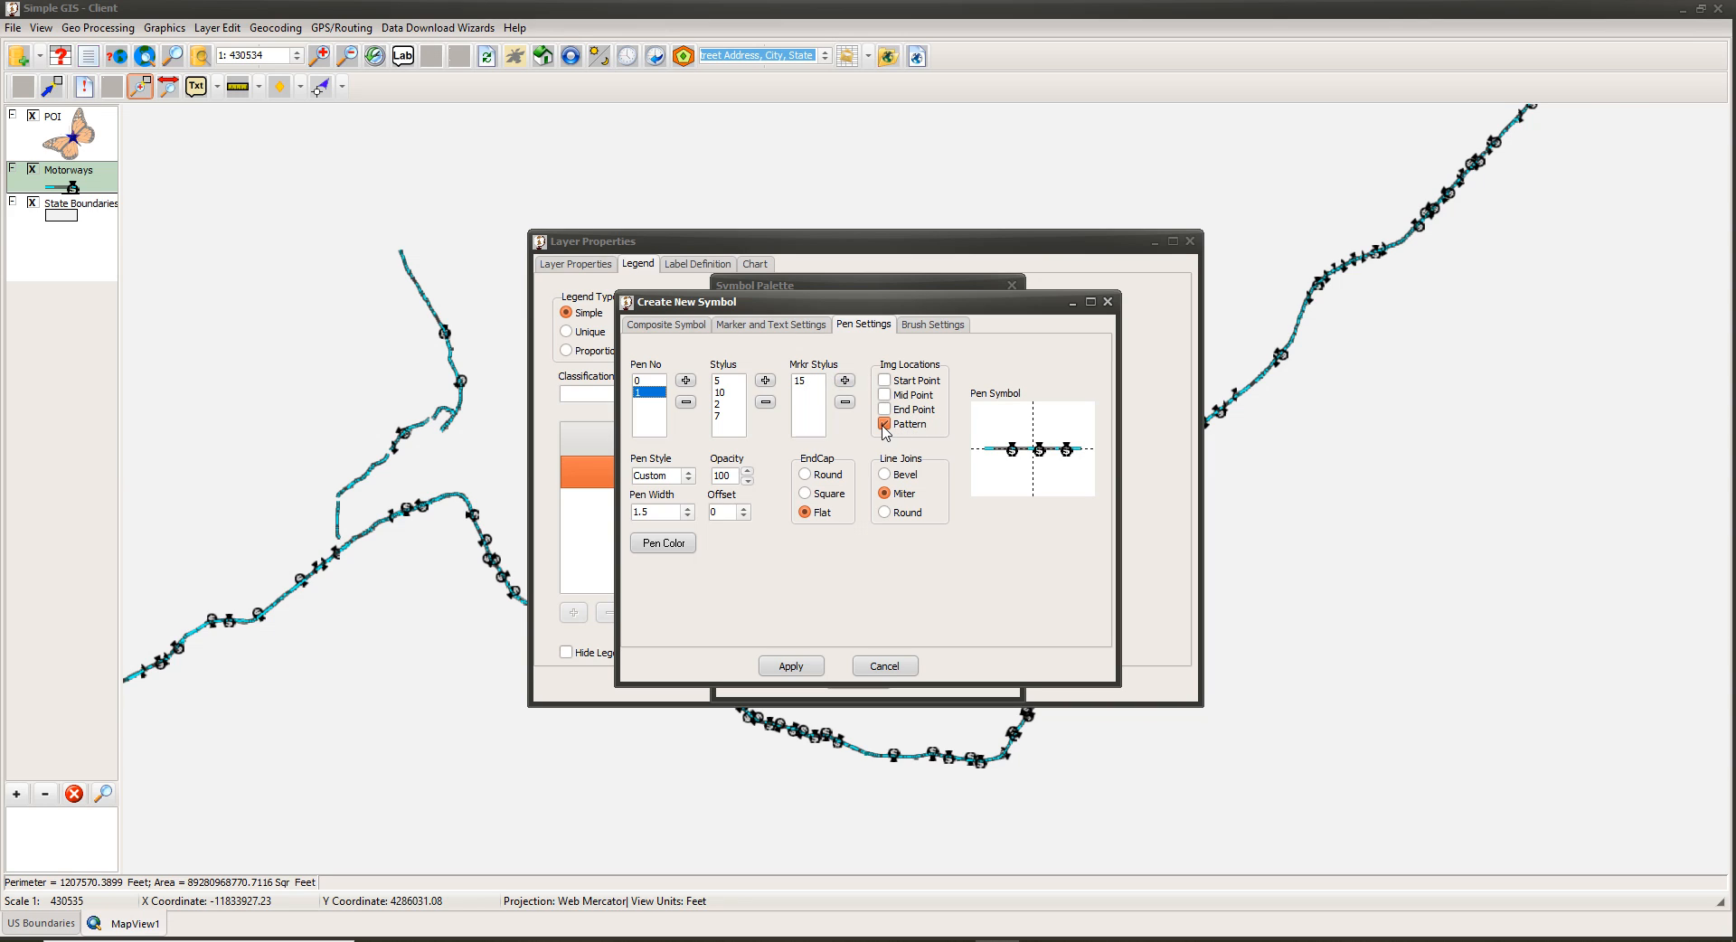
# Turn off pen 1's Pattern image location and remove its marker stylus length of 15.
pyautogui.click(884, 425)
pyautogui.click(806, 383)
pyautogui.click(845, 401)
# Apply the edited dashed line symbol, replacing the existing palette symbol, and assign it to the Motorways layer.
pyautogui.click(788, 669)
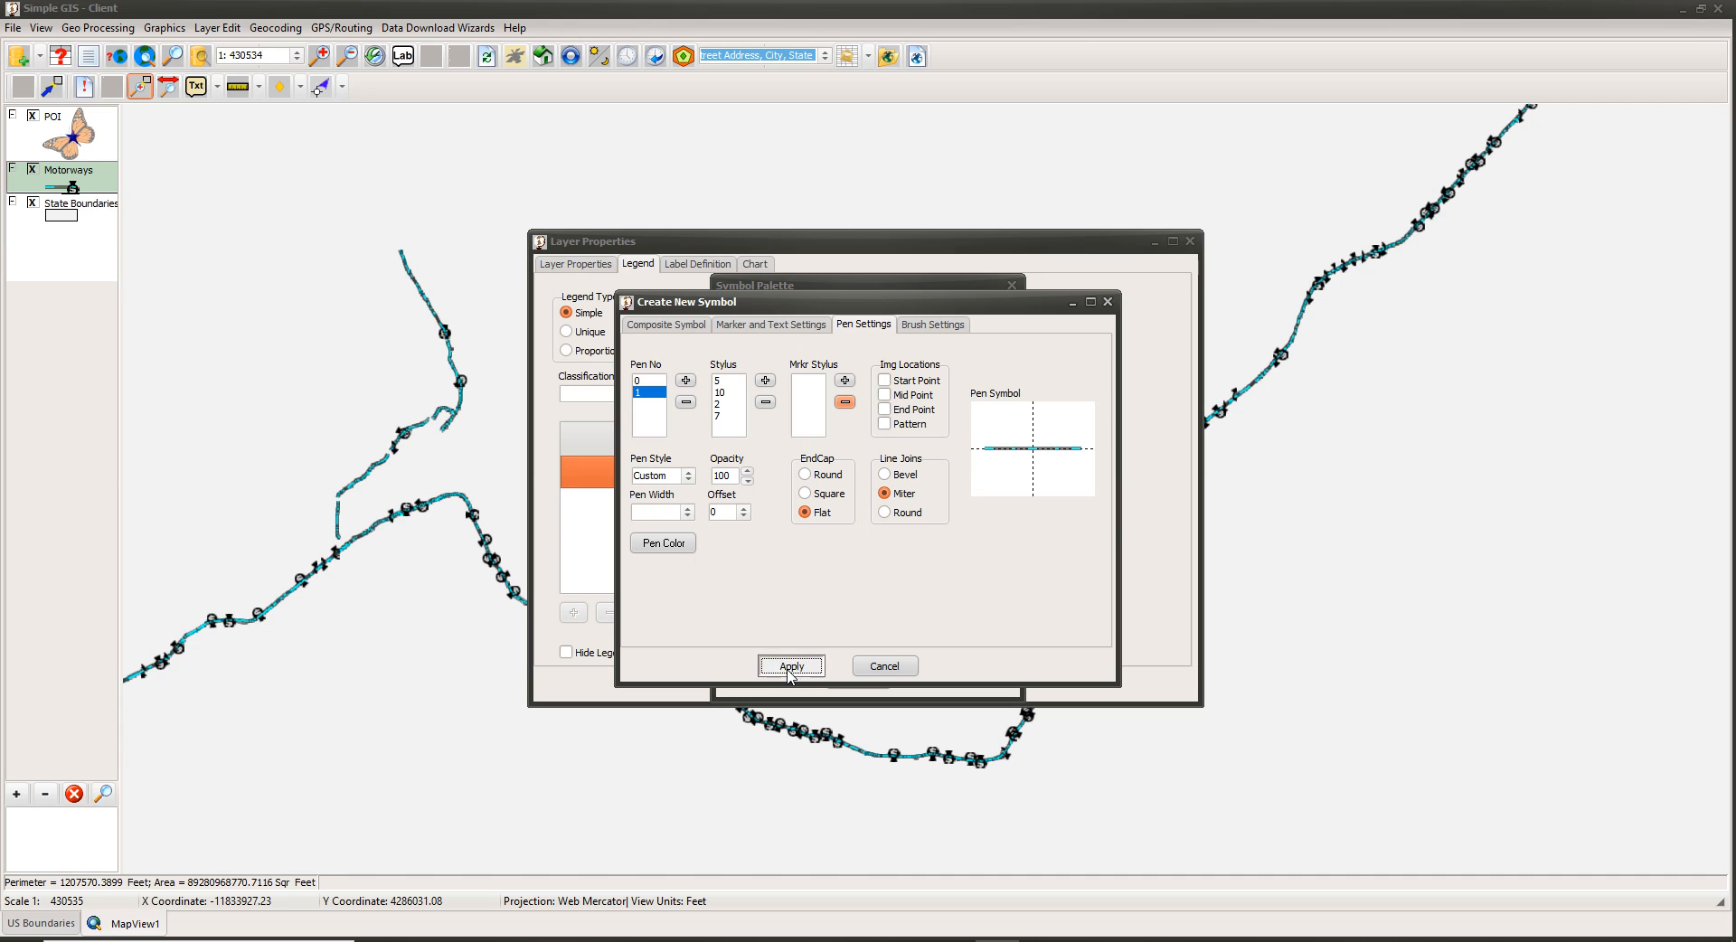
pyautogui.click(829, 499)
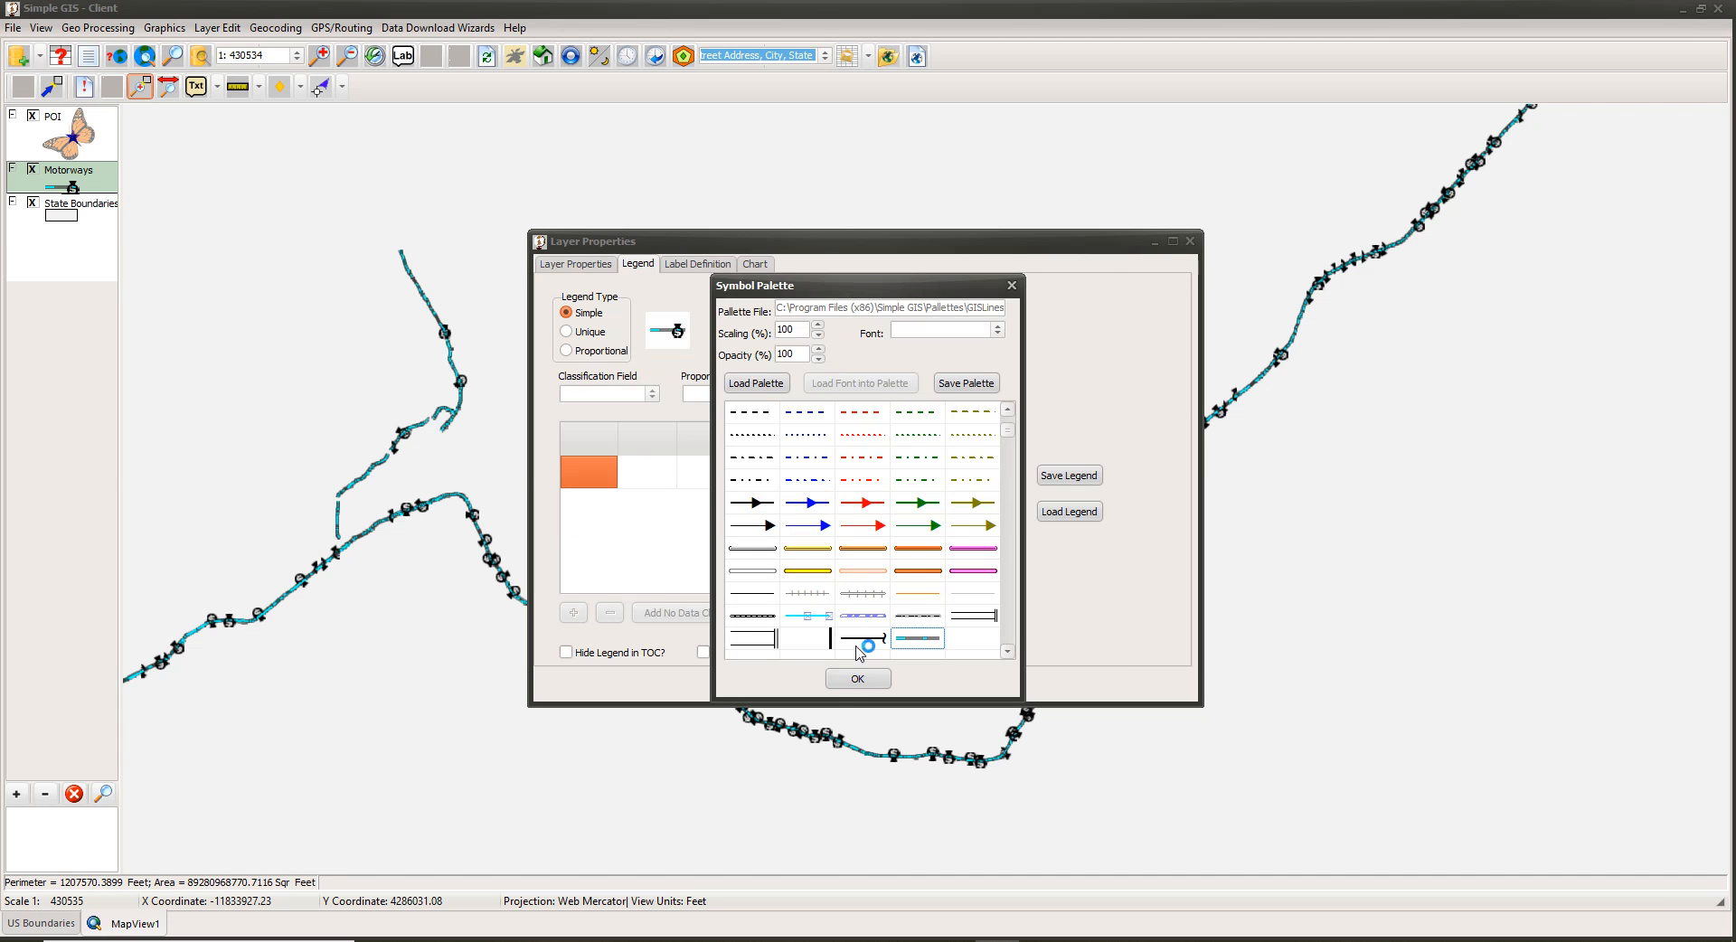
pyautogui.click(855, 679)
pyautogui.click(803, 685)
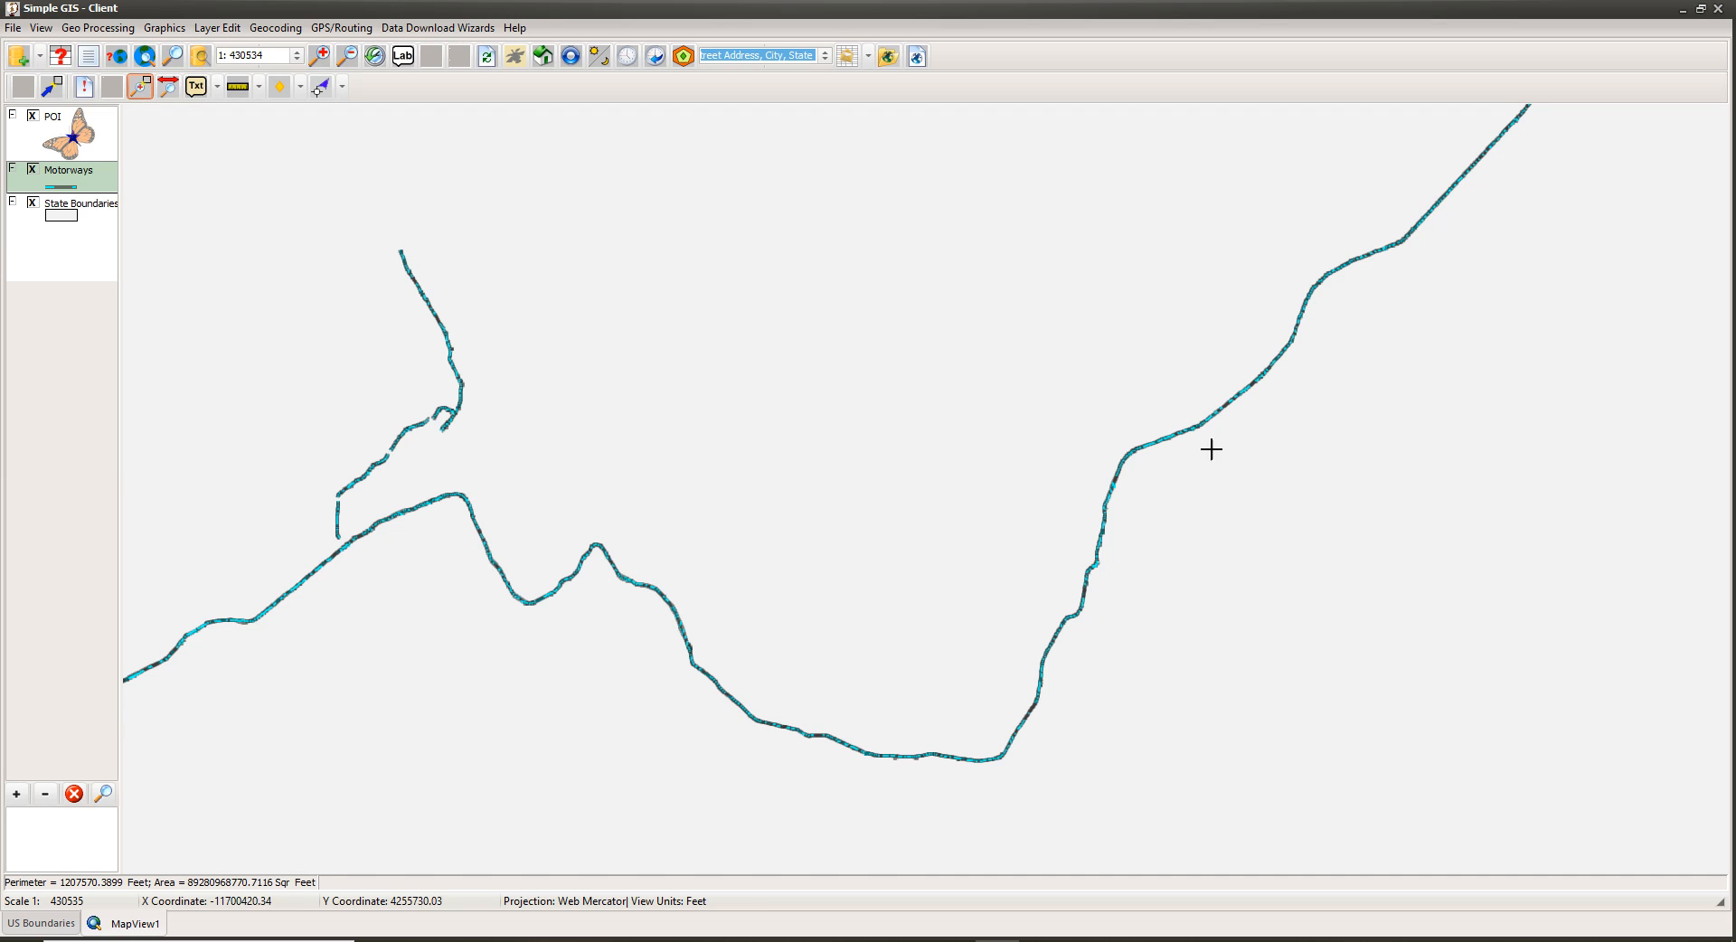
# Examine how the two-pen dashed Motorways line draws on the map at several scales.
pyautogui.moveTo(1131, 342); pyautogui.dragTo(1306, 460)
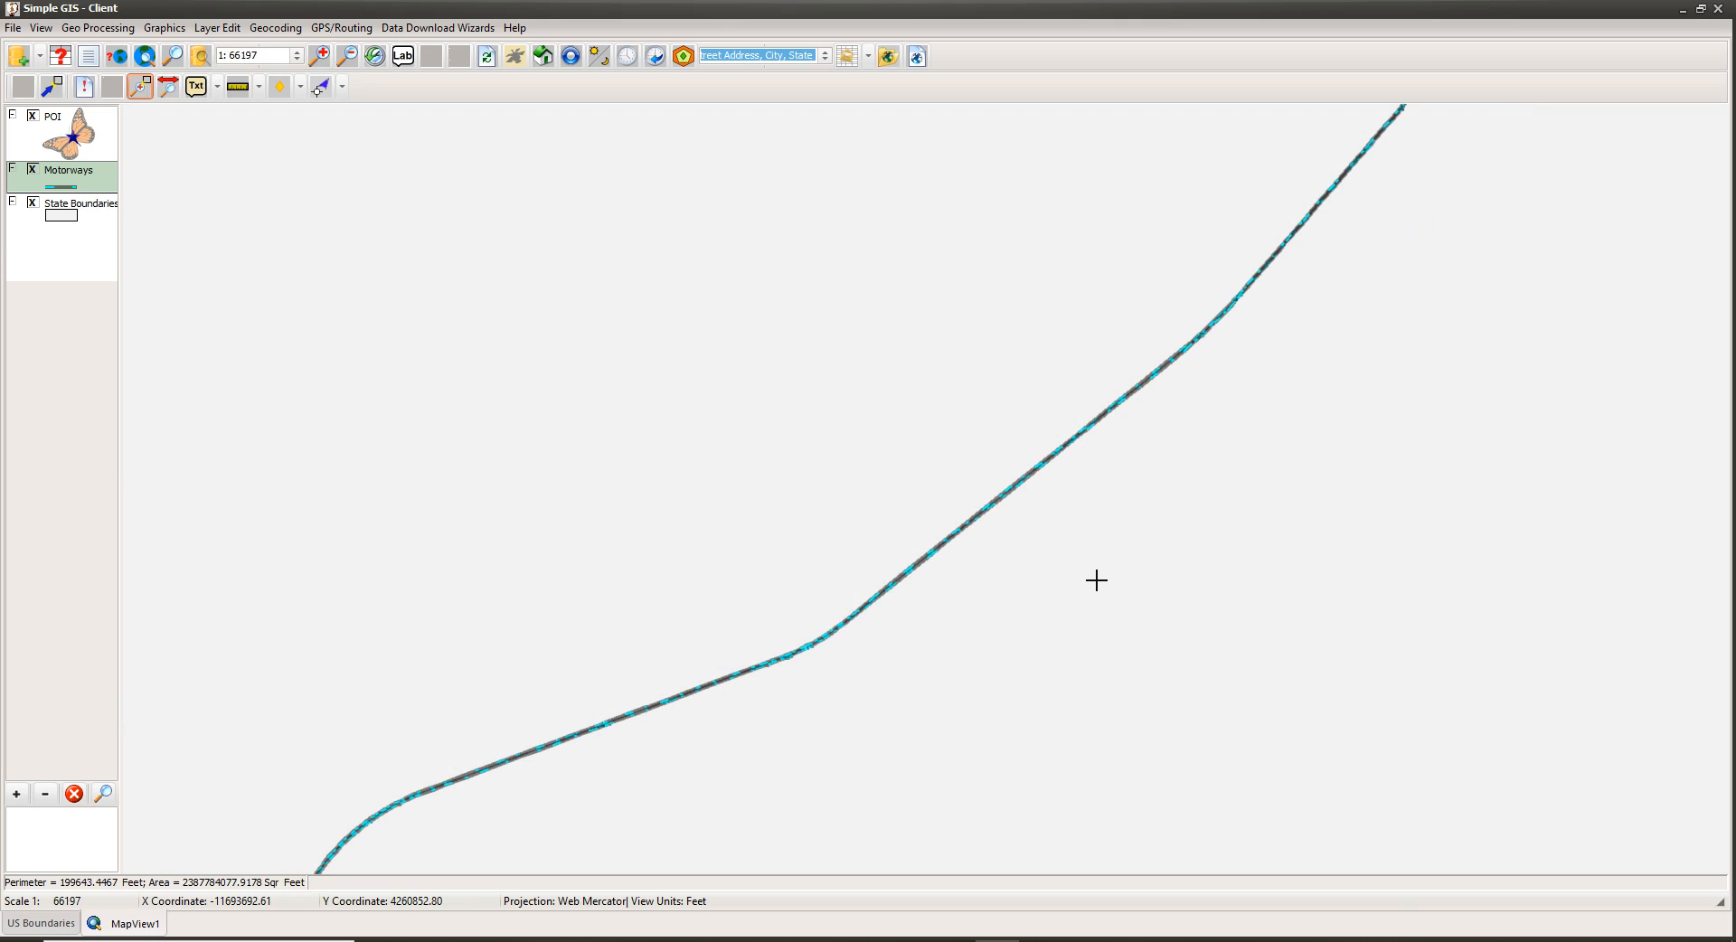
pyautogui.scroll(5, 1113, 512)
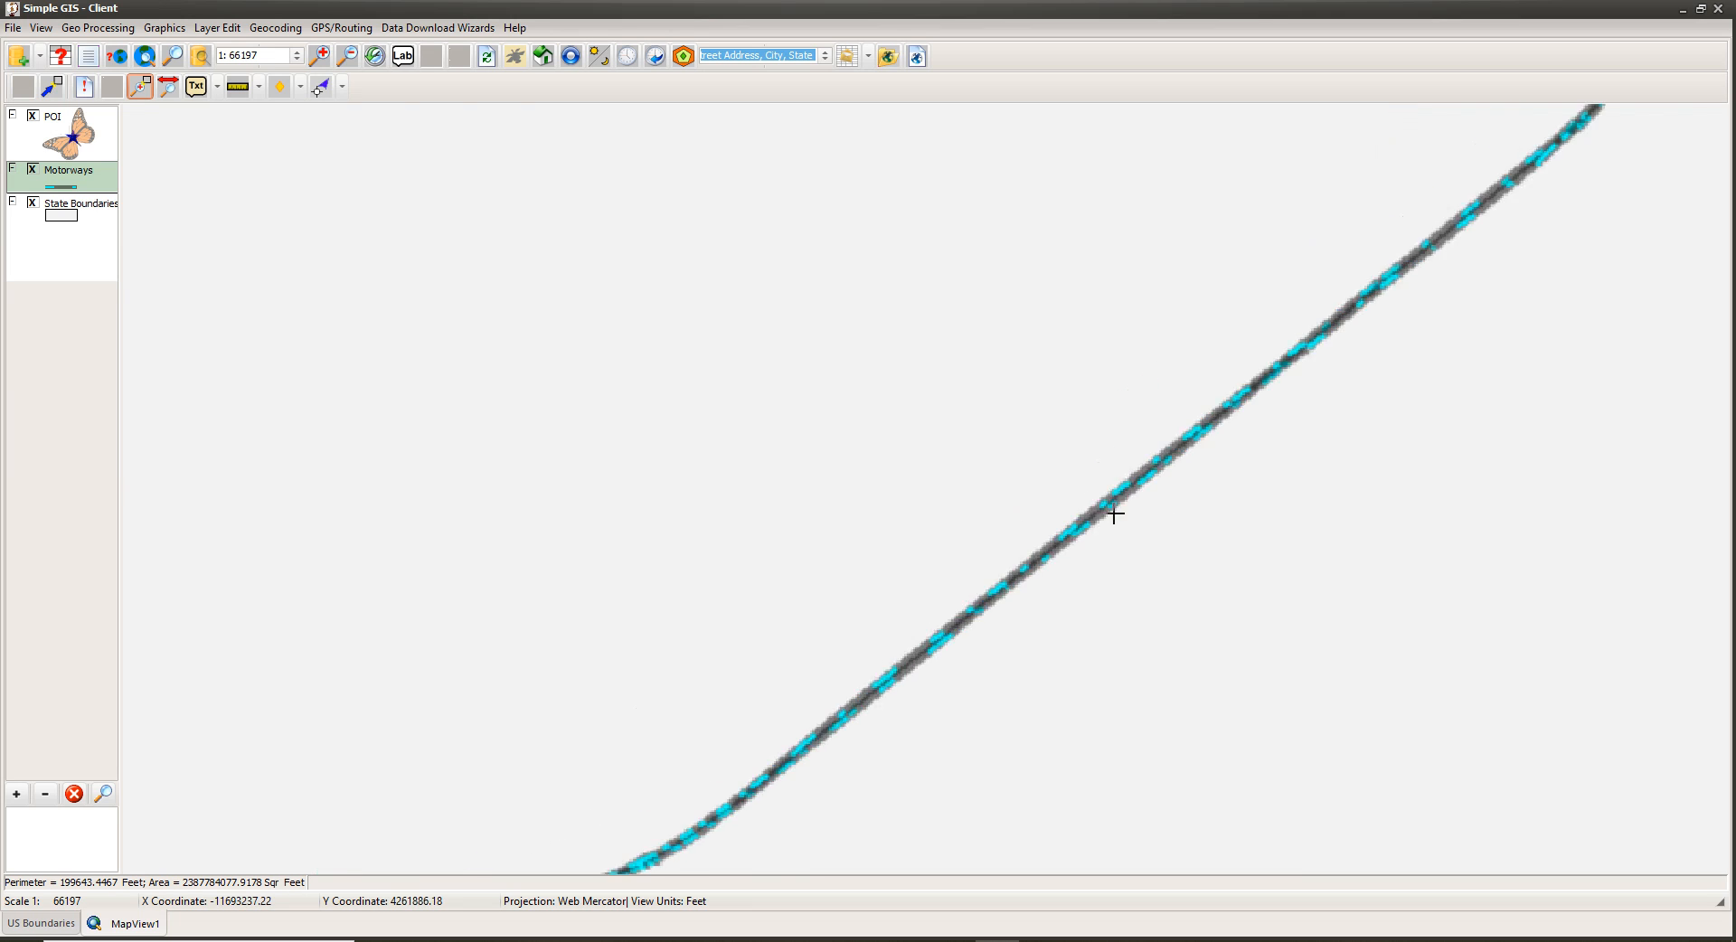
pyautogui.moveTo(1187, 555); pyautogui.dragTo(985, 457)
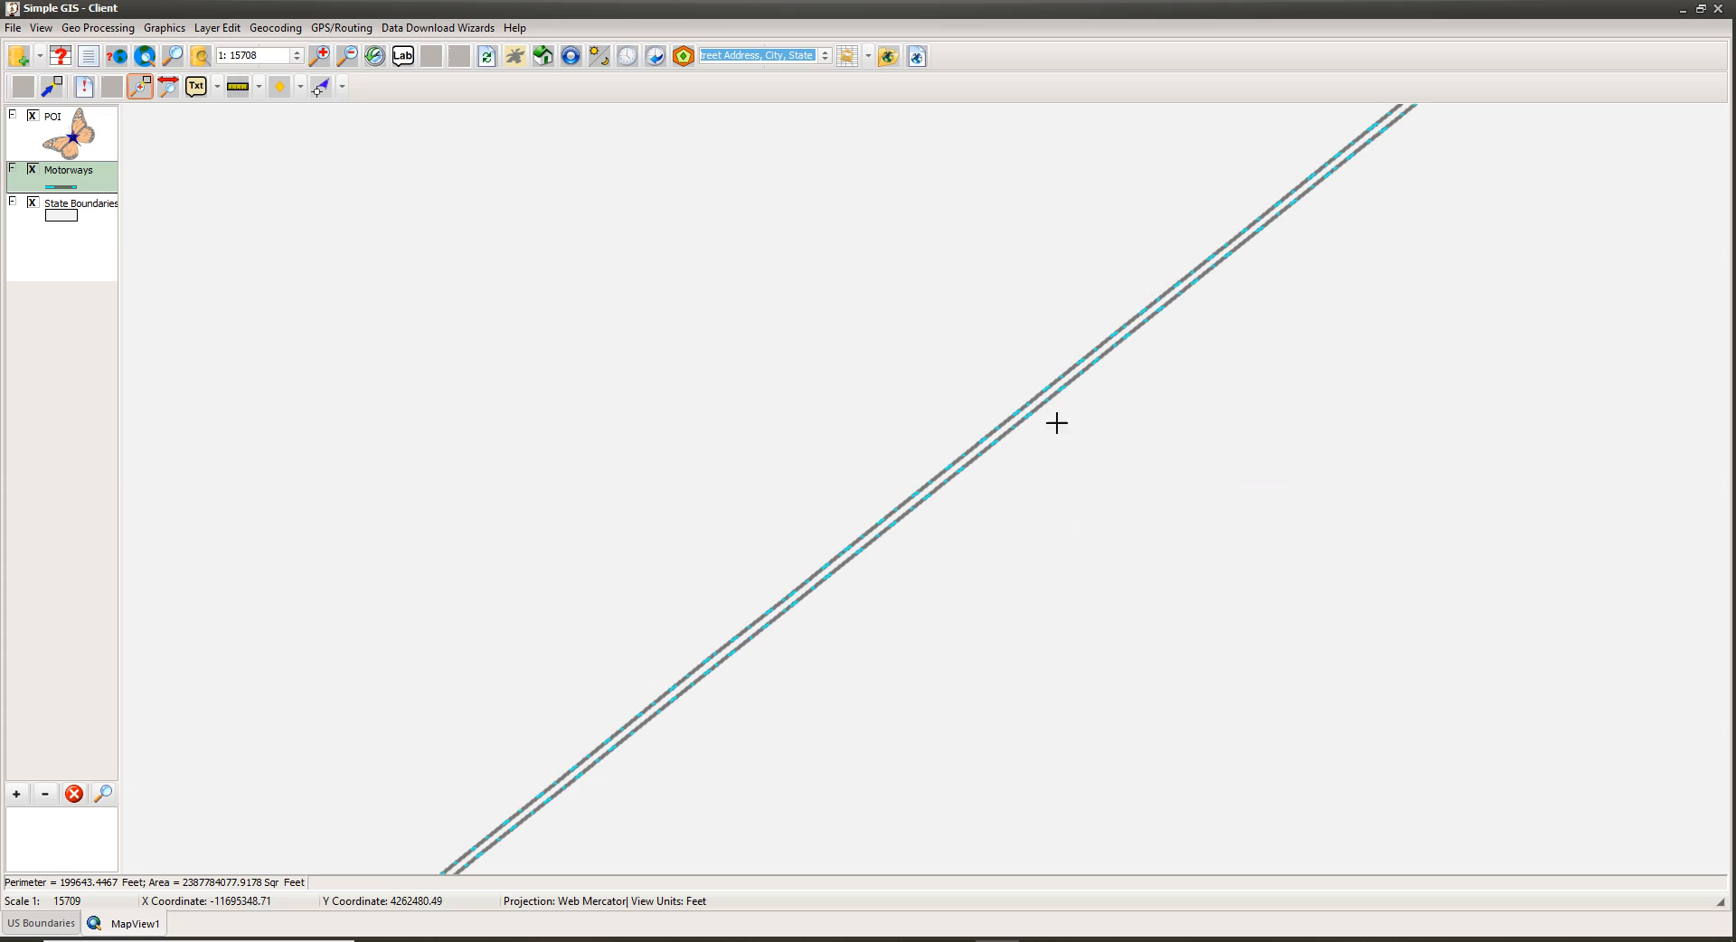
pyautogui.scroll(-1, 881, 597)
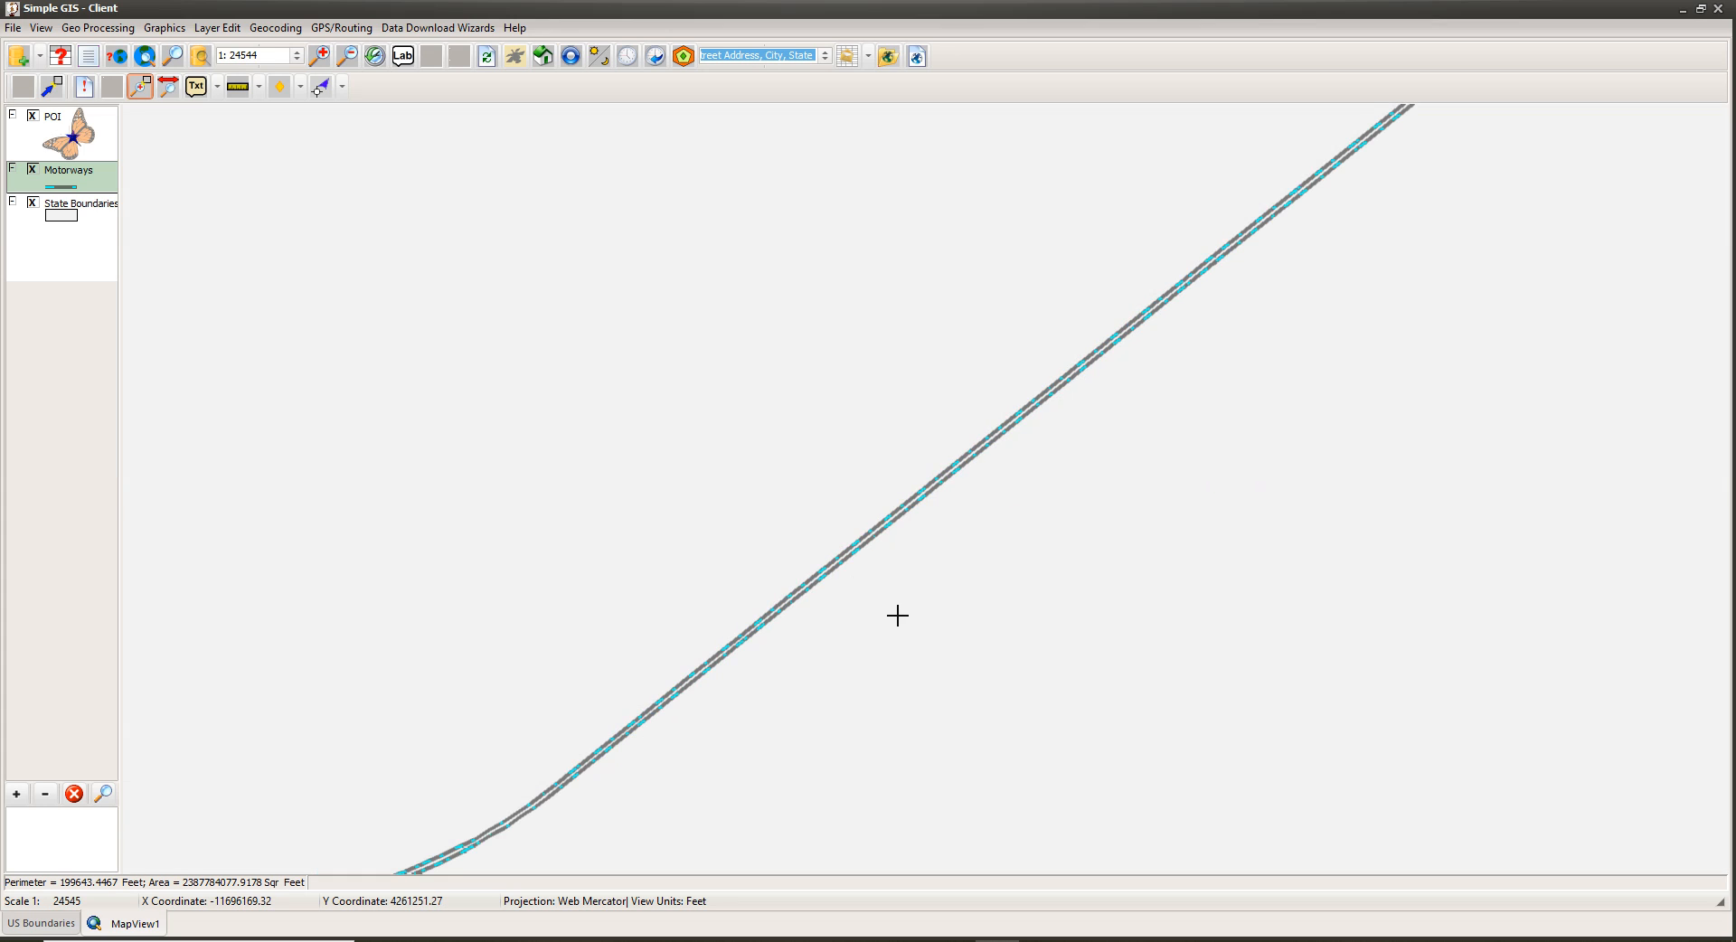
pyautogui.scroll(-1, 895, 615)
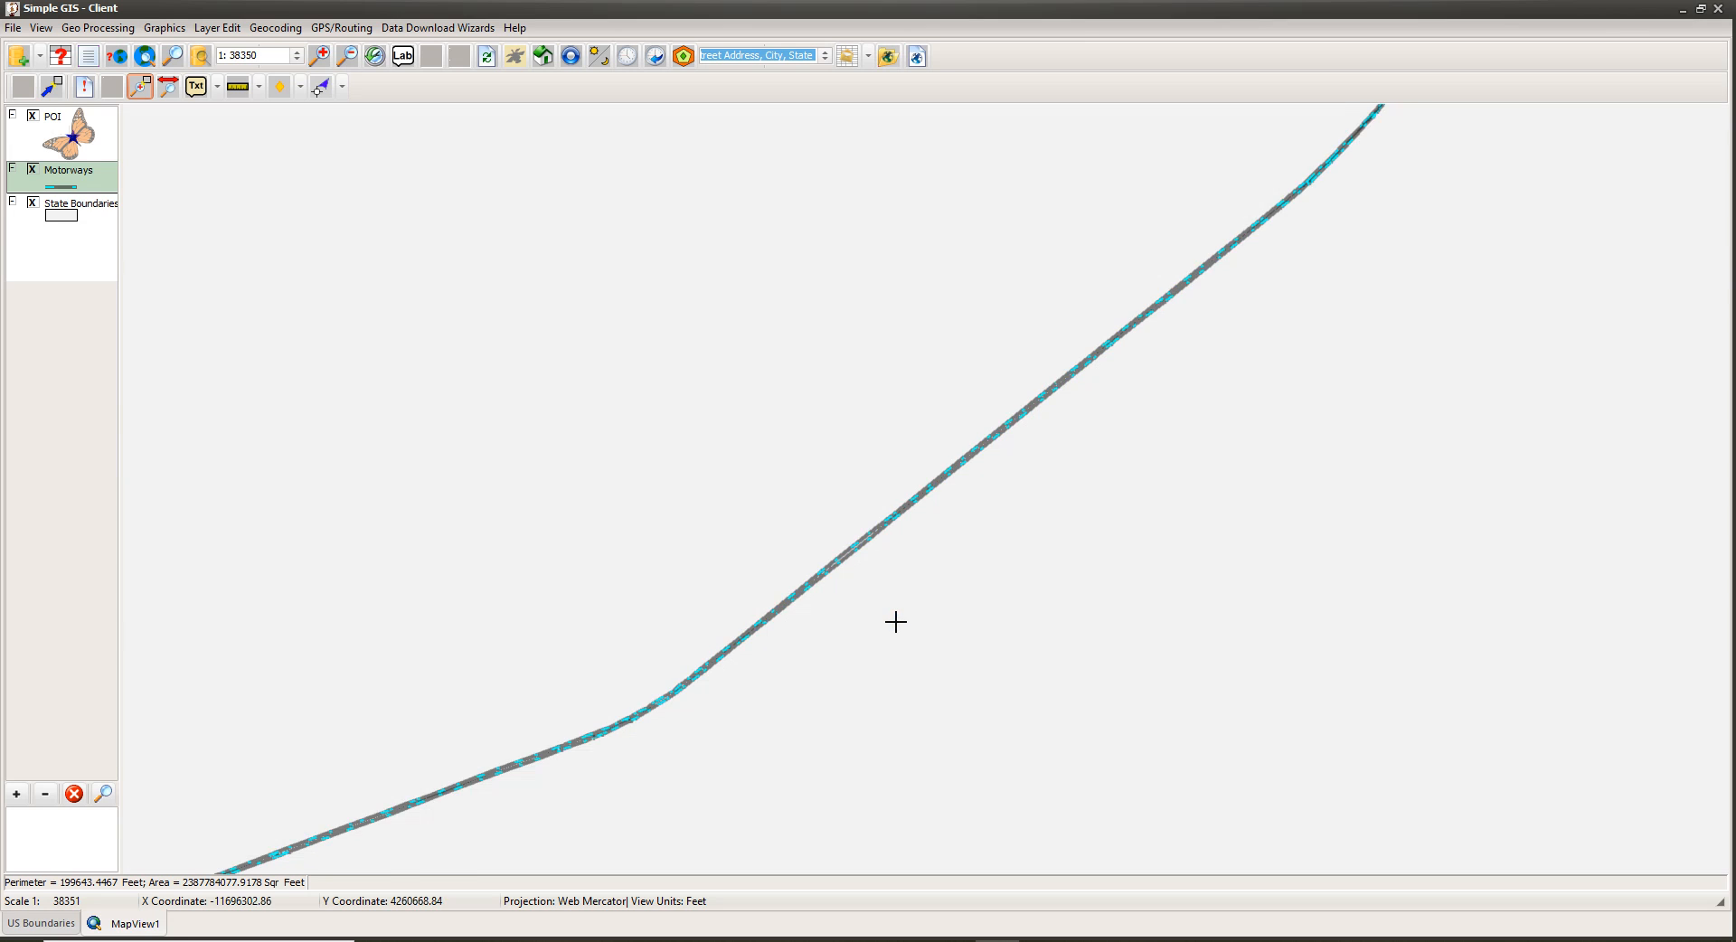
pyautogui.scroll(1, 896, 621)
pyautogui.scroll(3, 895, 623)
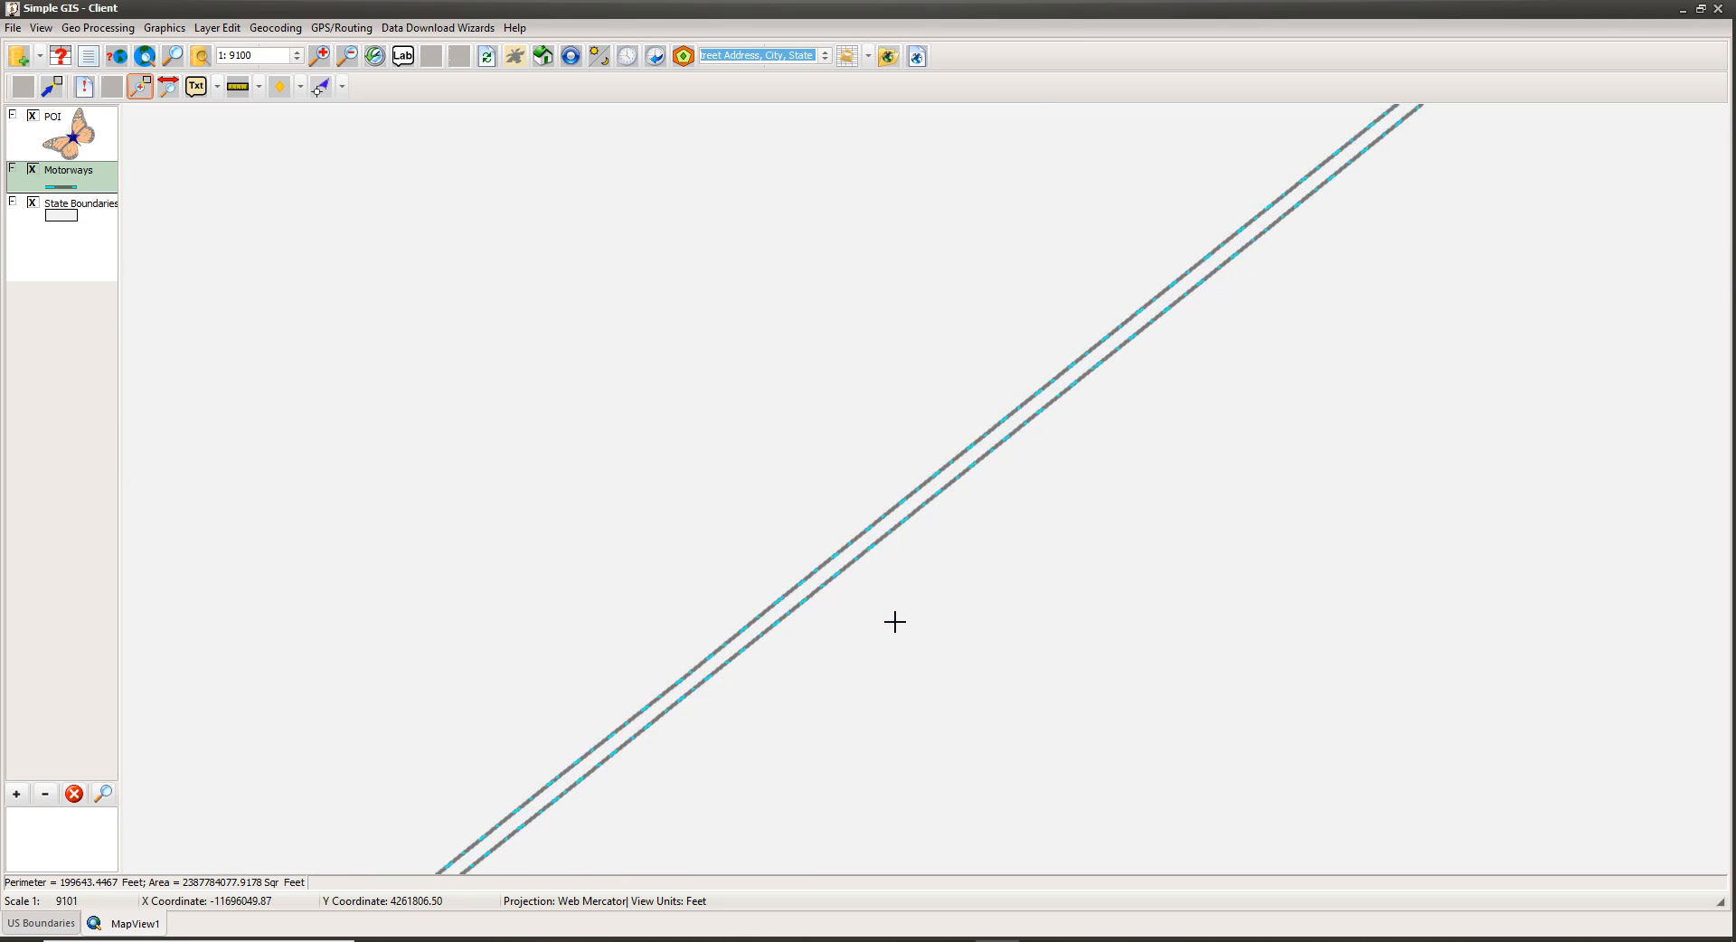
pyautogui.scroll(-2, 895, 622)
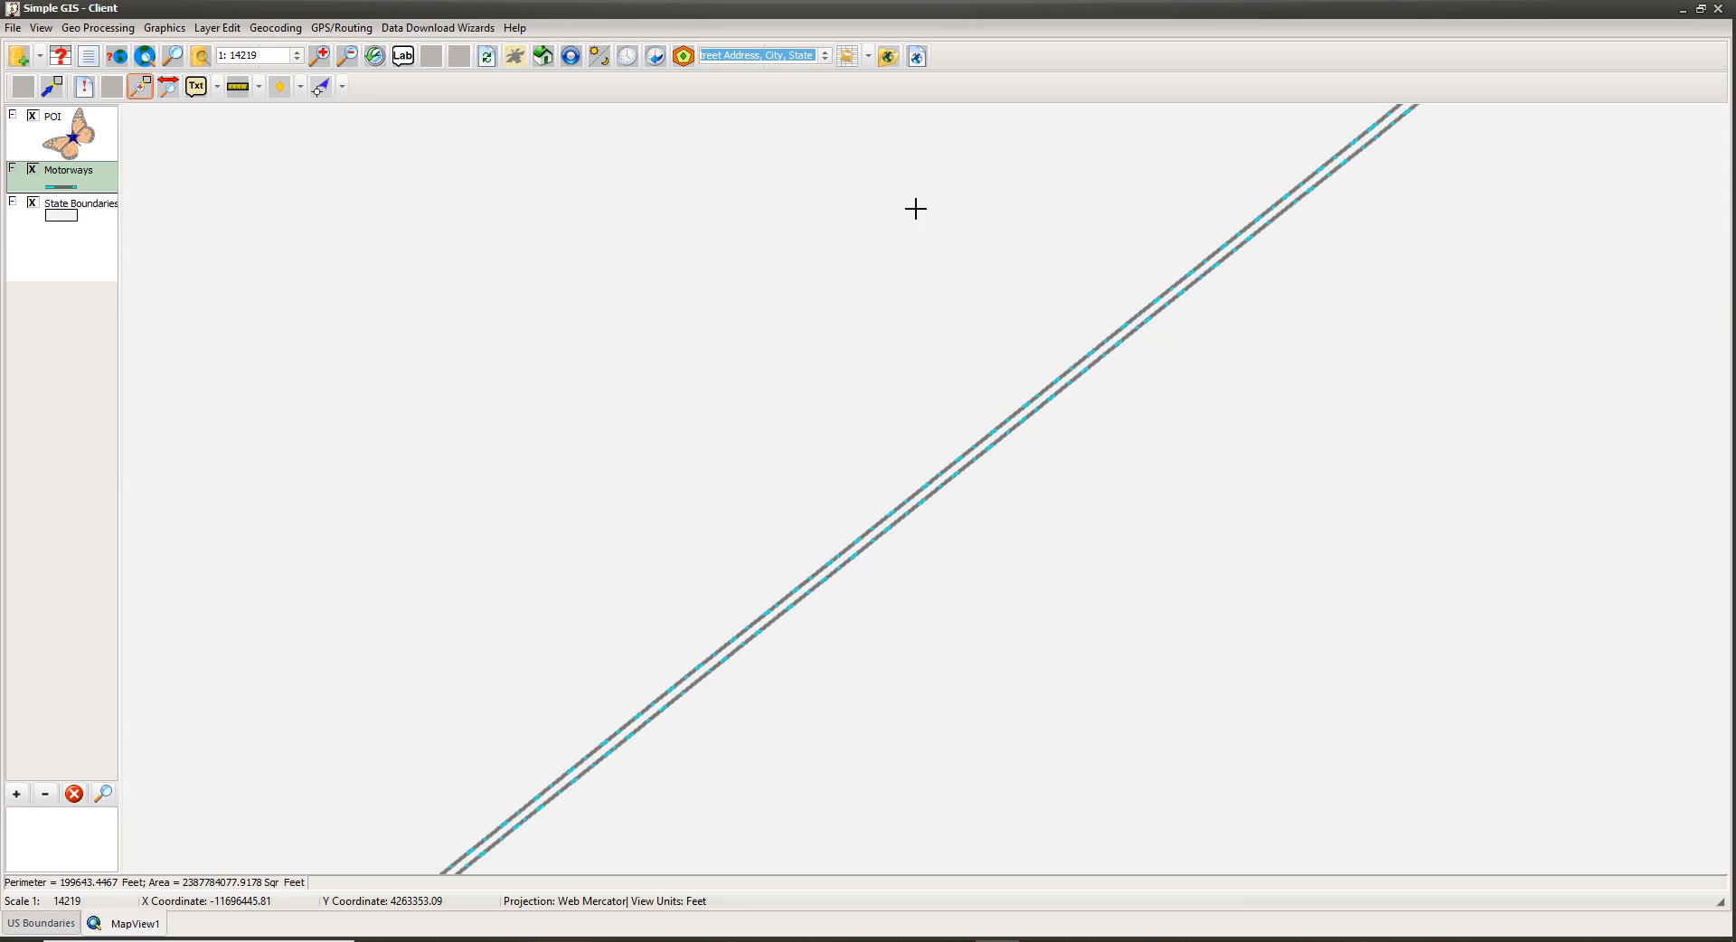
# Assign the pale orange cased line symbol from the palette to the Motorways layer.
pyautogui.doubleClick(82, 188)
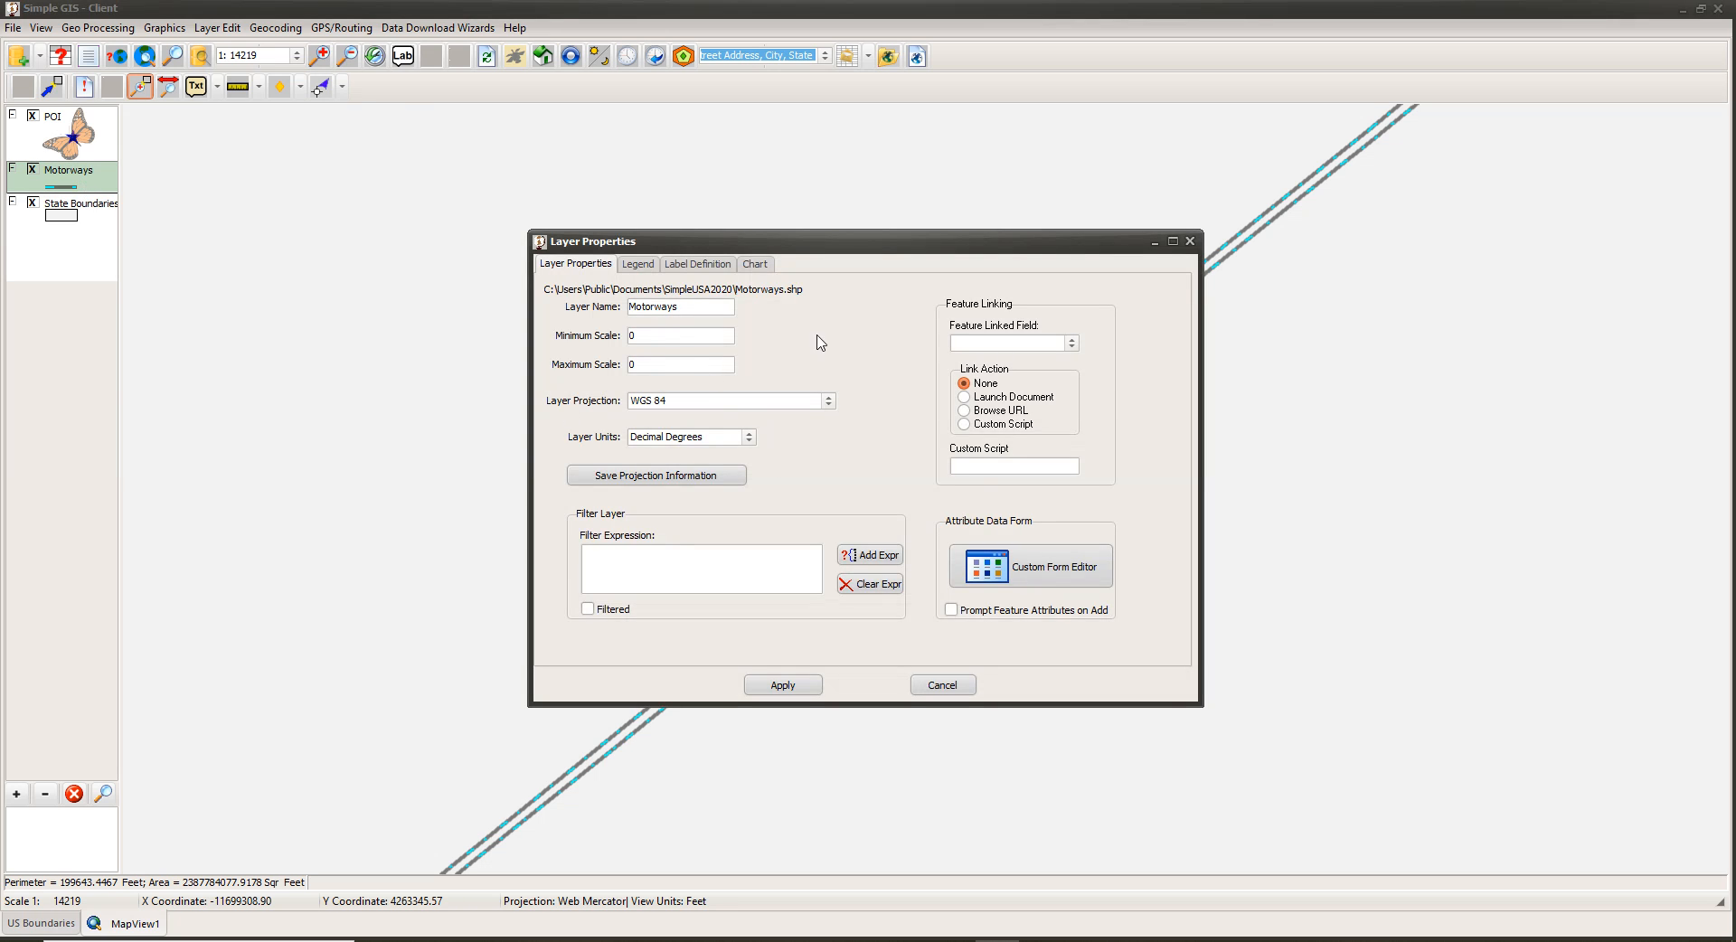
pyautogui.click(638, 264)
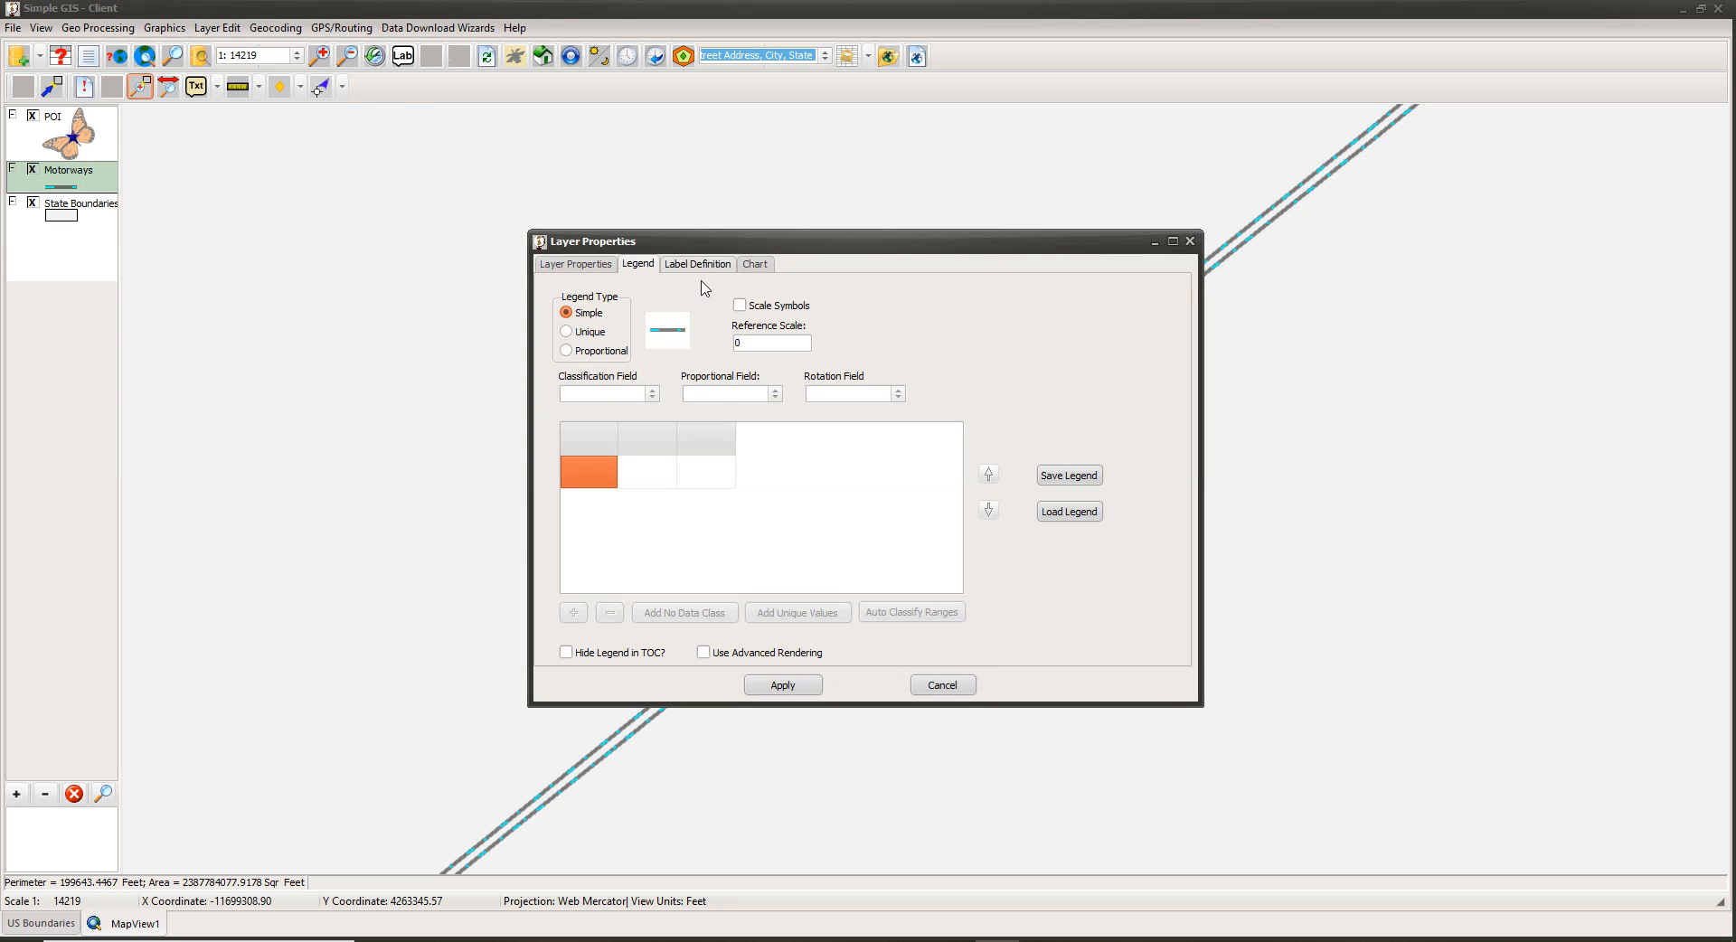
pyautogui.click(665, 333)
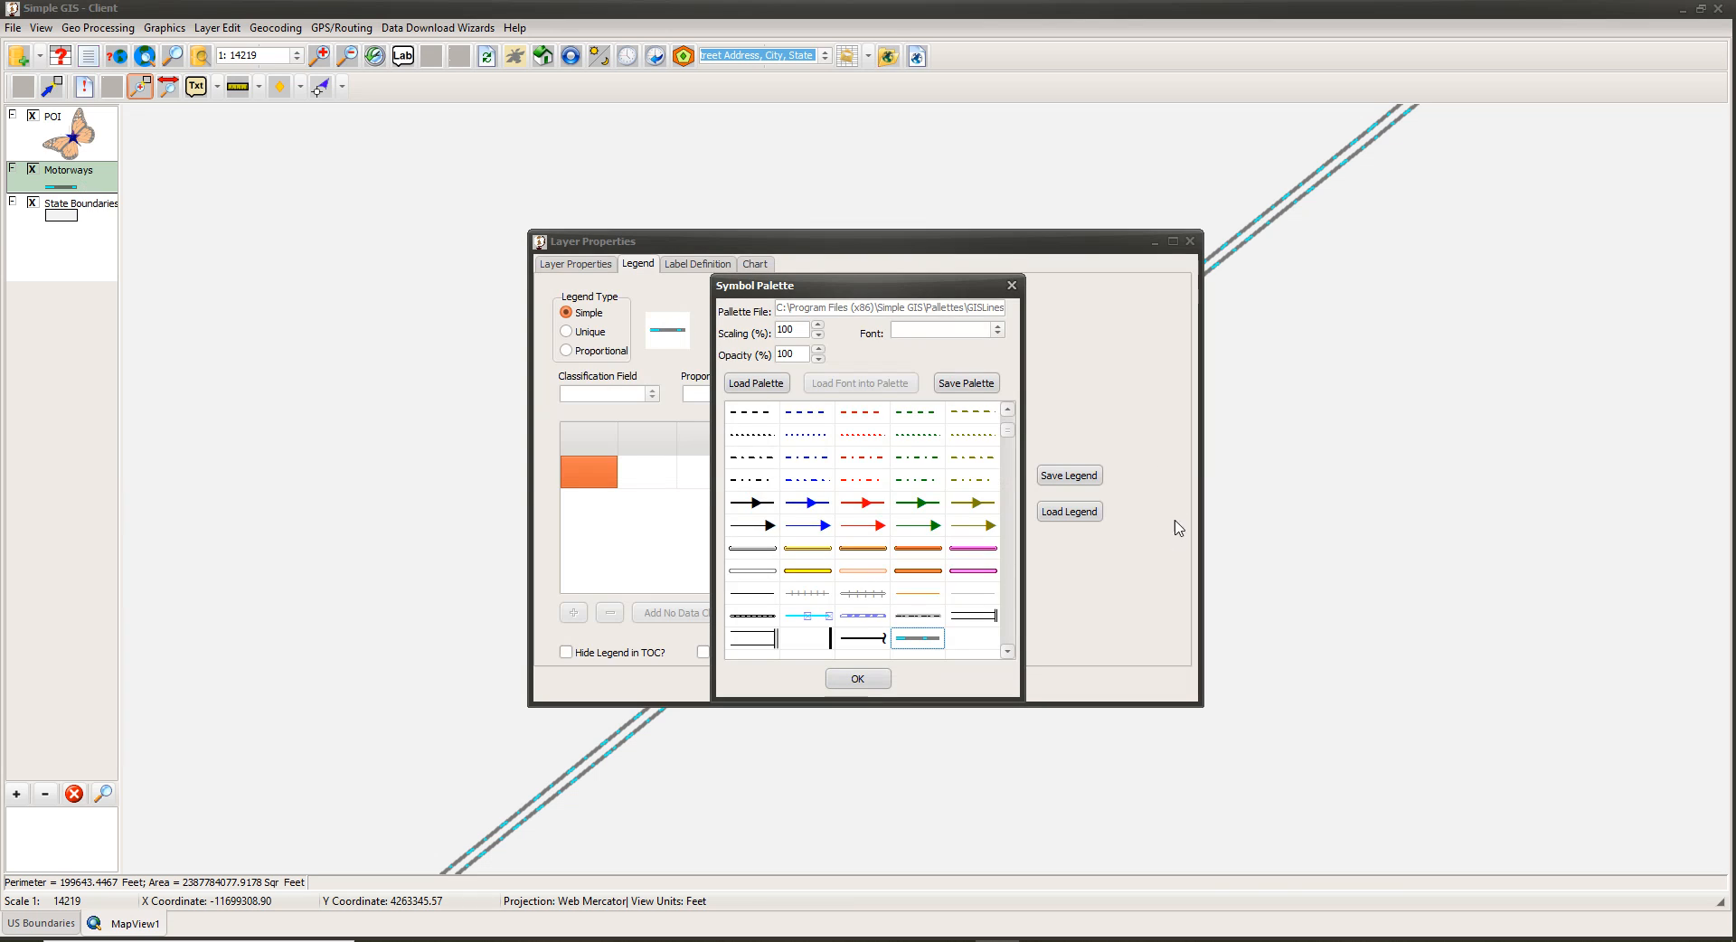
pyautogui.click(868, 577)
pyautogui.click(859, 679)
pyautogui.click(809, 688)
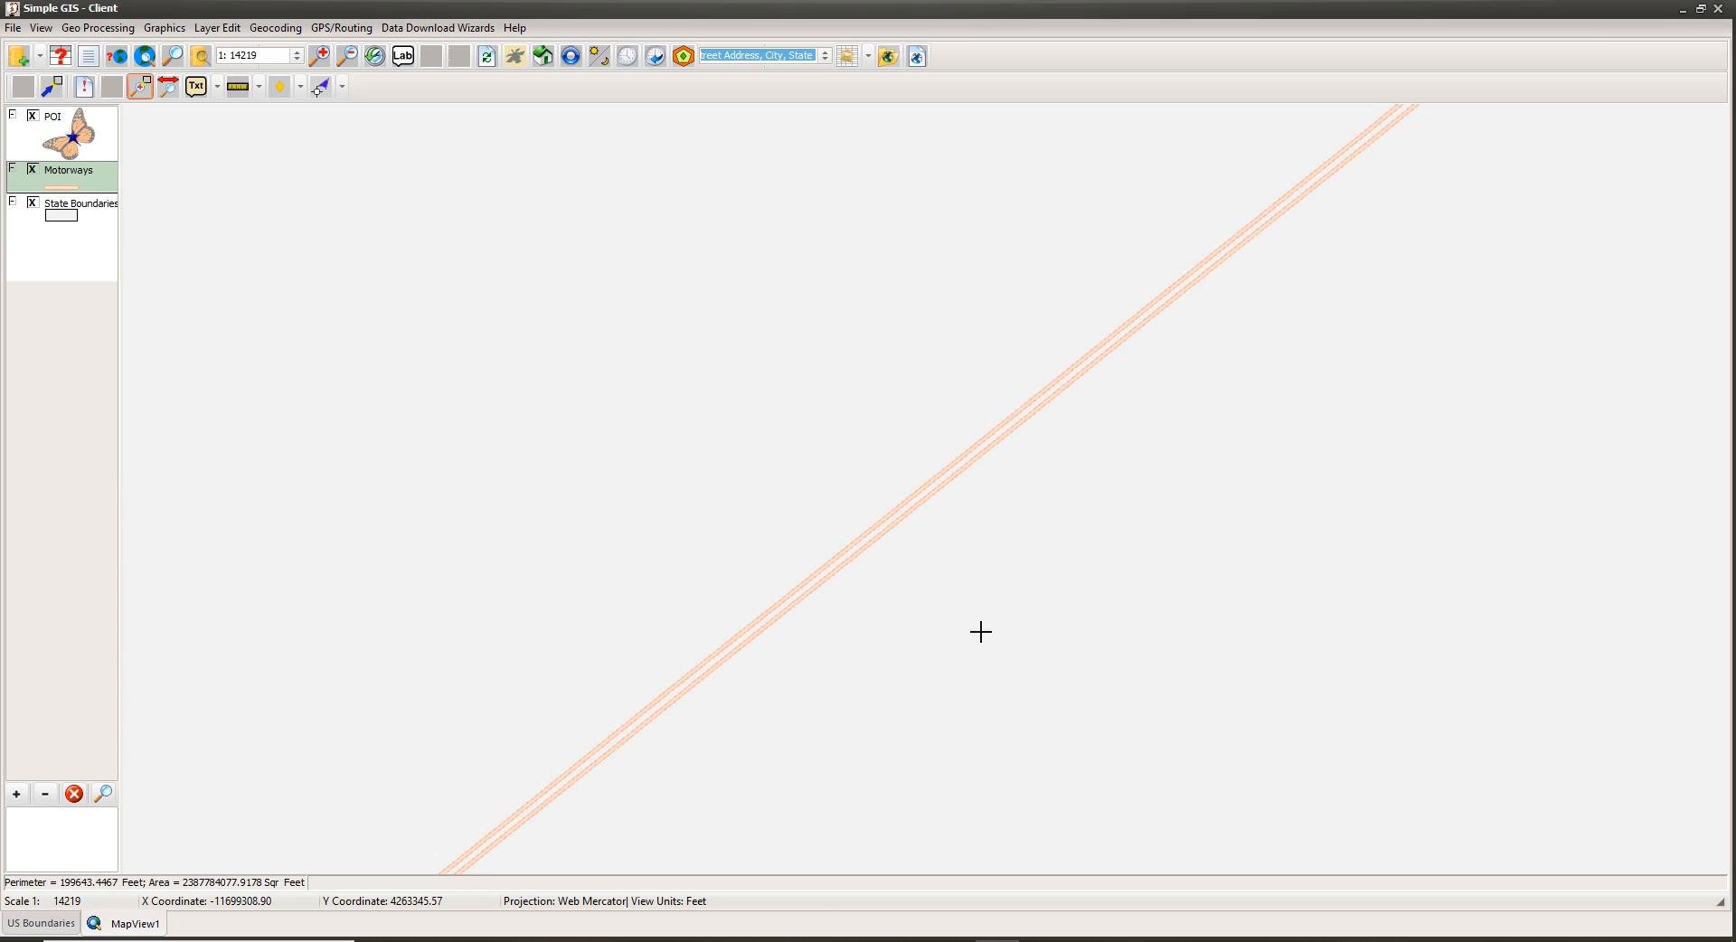
# Examine how the pale orange cased Motorways lines draw on the map at several scales.
pyautogui.scroll(-3, 955, 654)
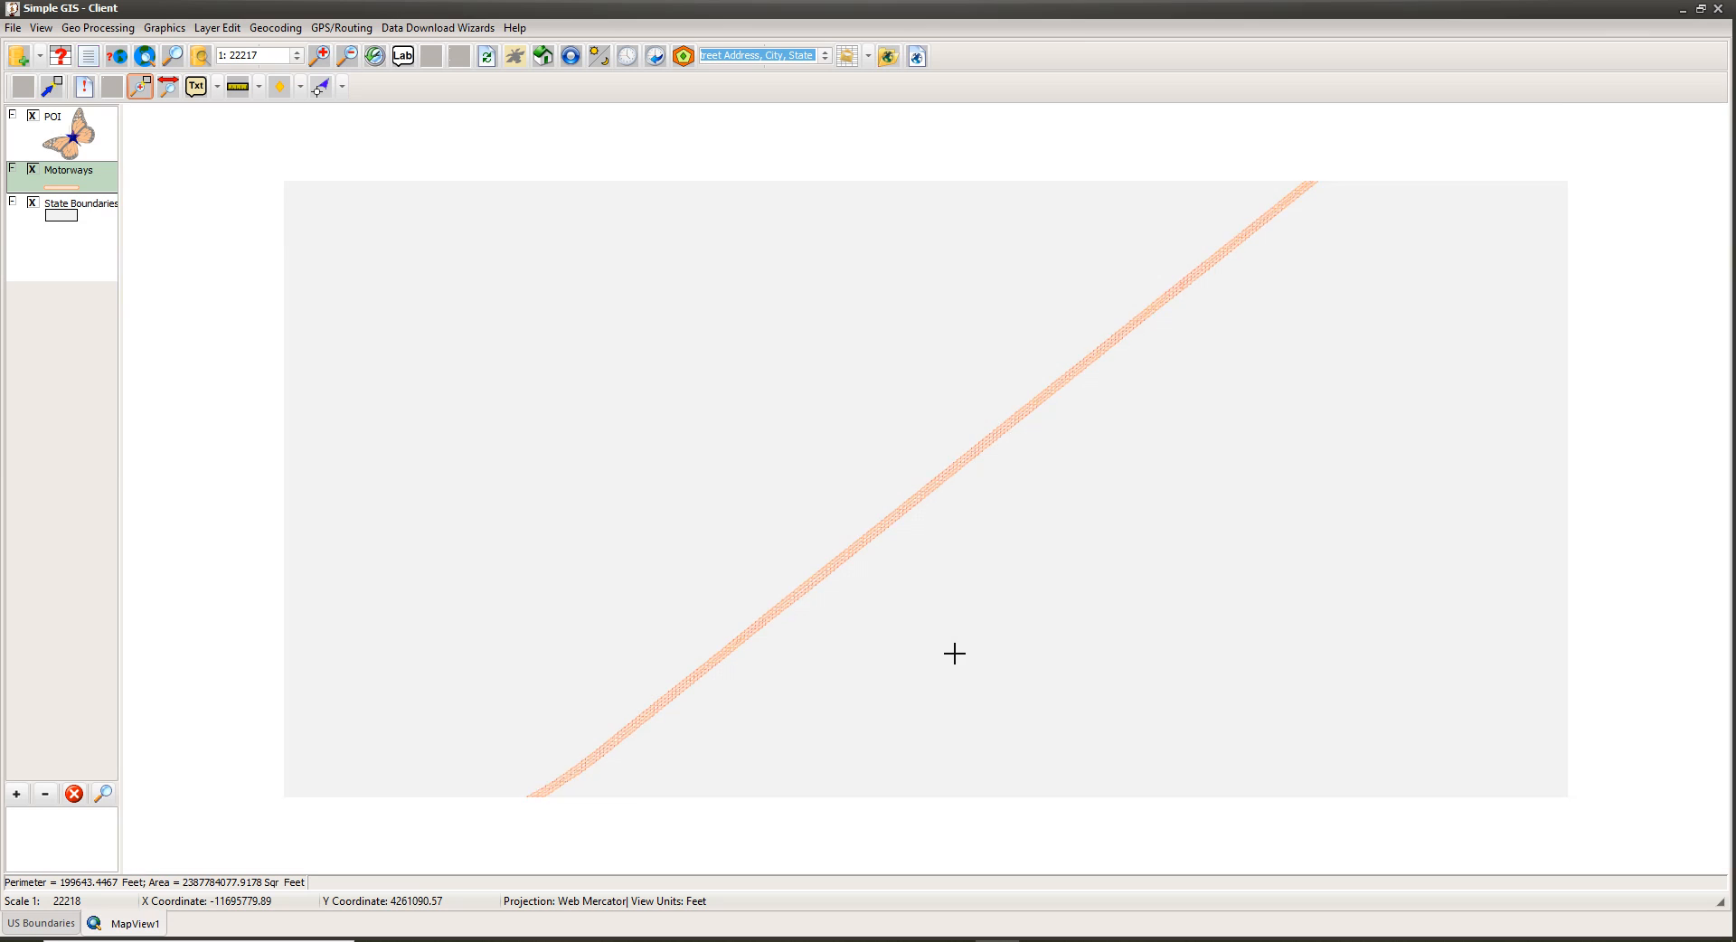
pyautogui.scroll(-1, 907, 679)
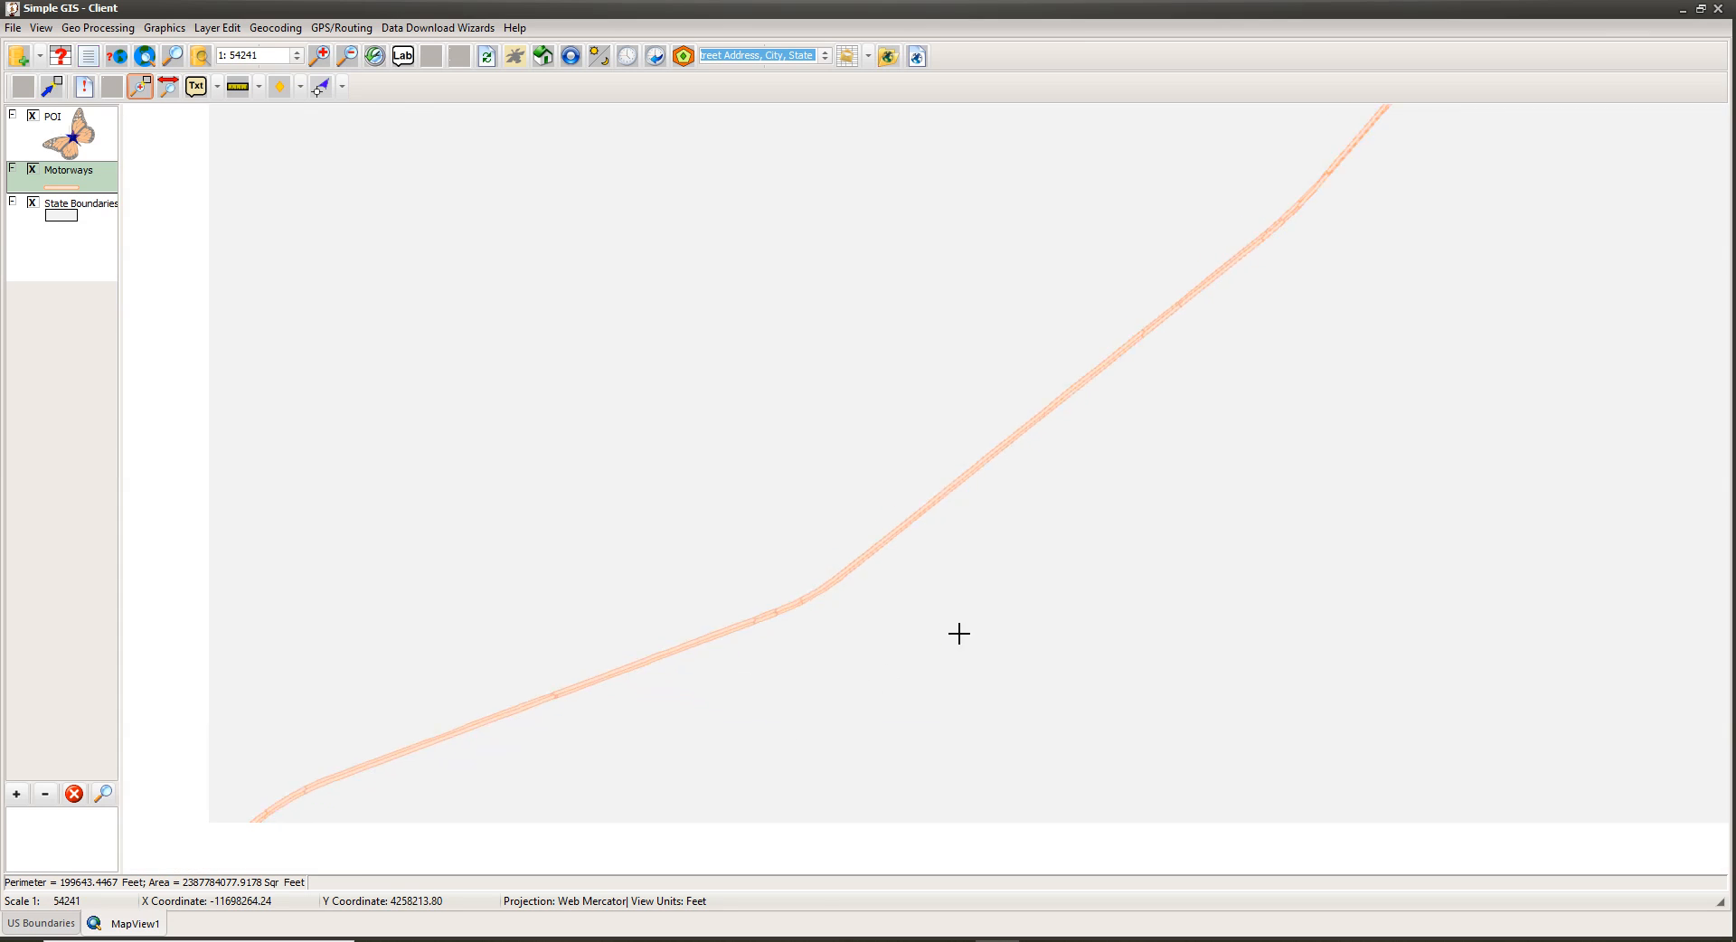
pyautogui.scroll(3, 961, 624)
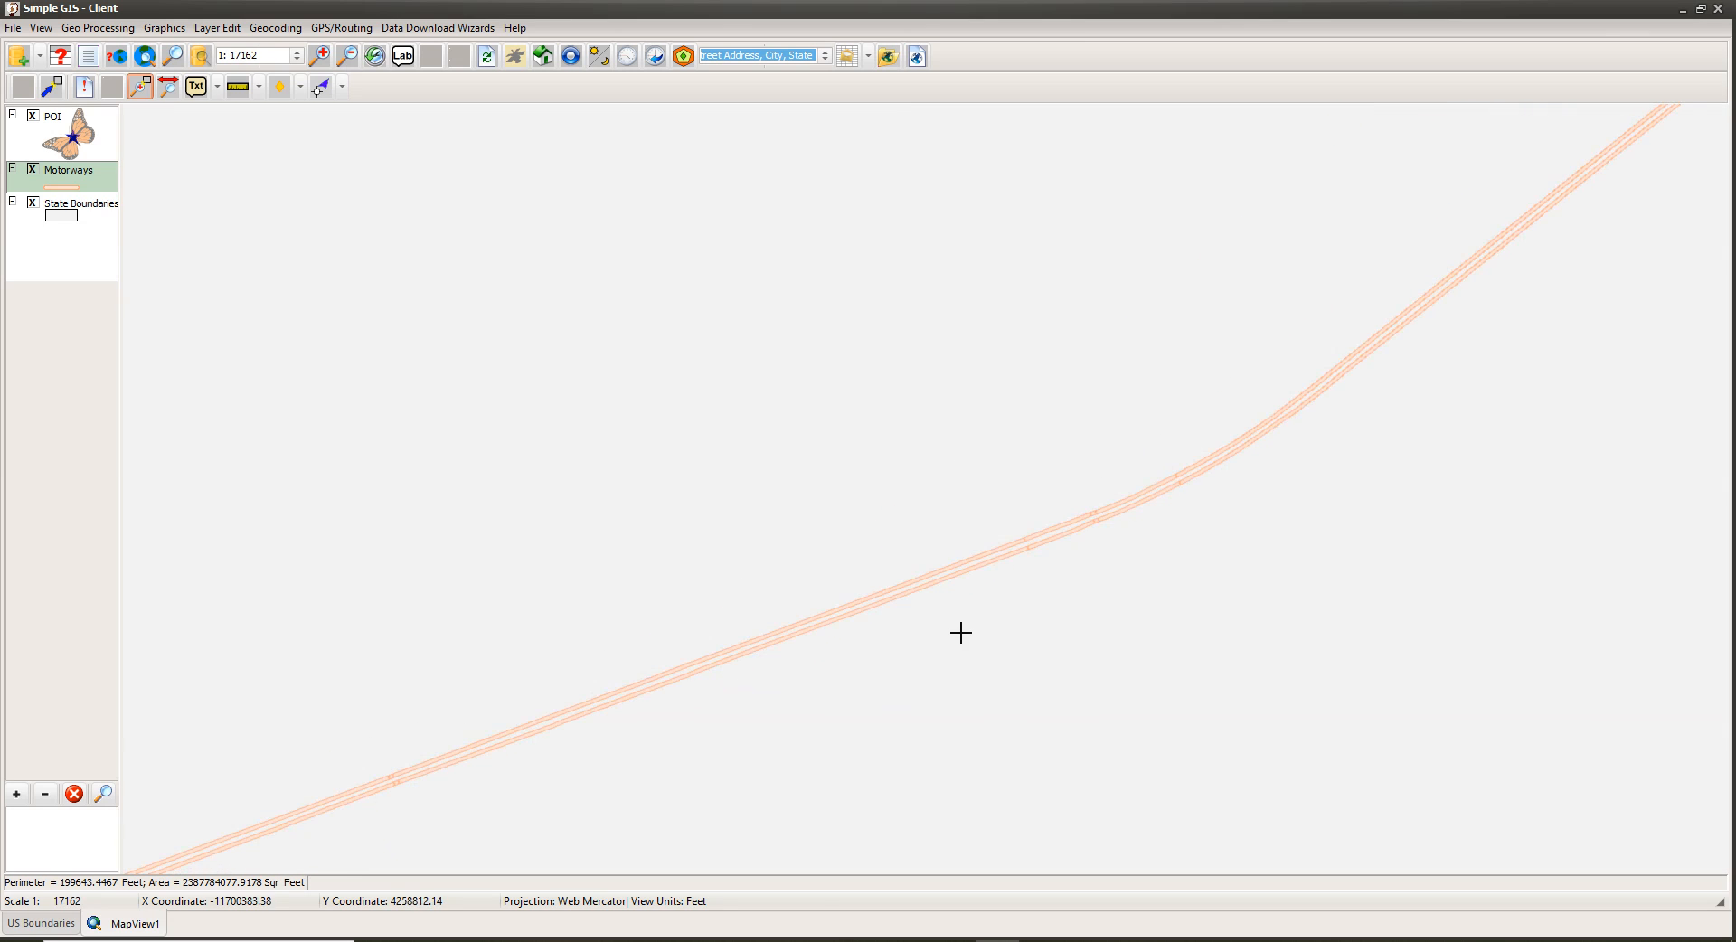
pyautogui.scroll(2, 1063, 588)
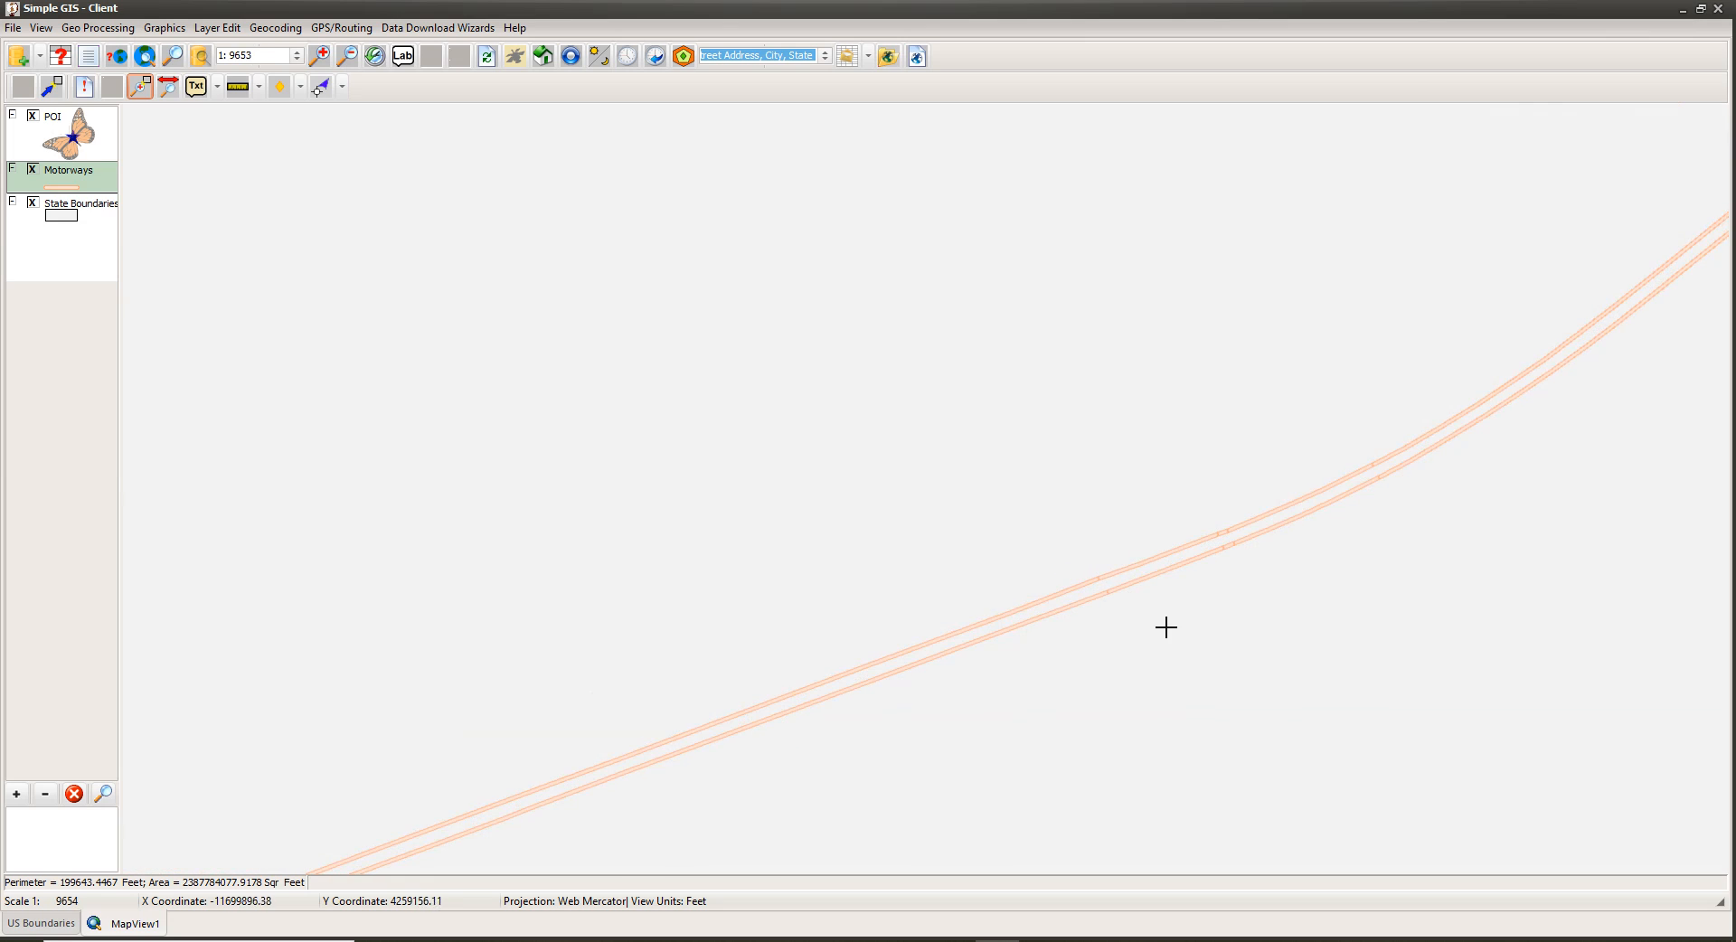
pyautogui.scroll(5, 1158, 632)
pyautogui.moveTo(1300, 751); pyautogui.dragTo(879, 452)
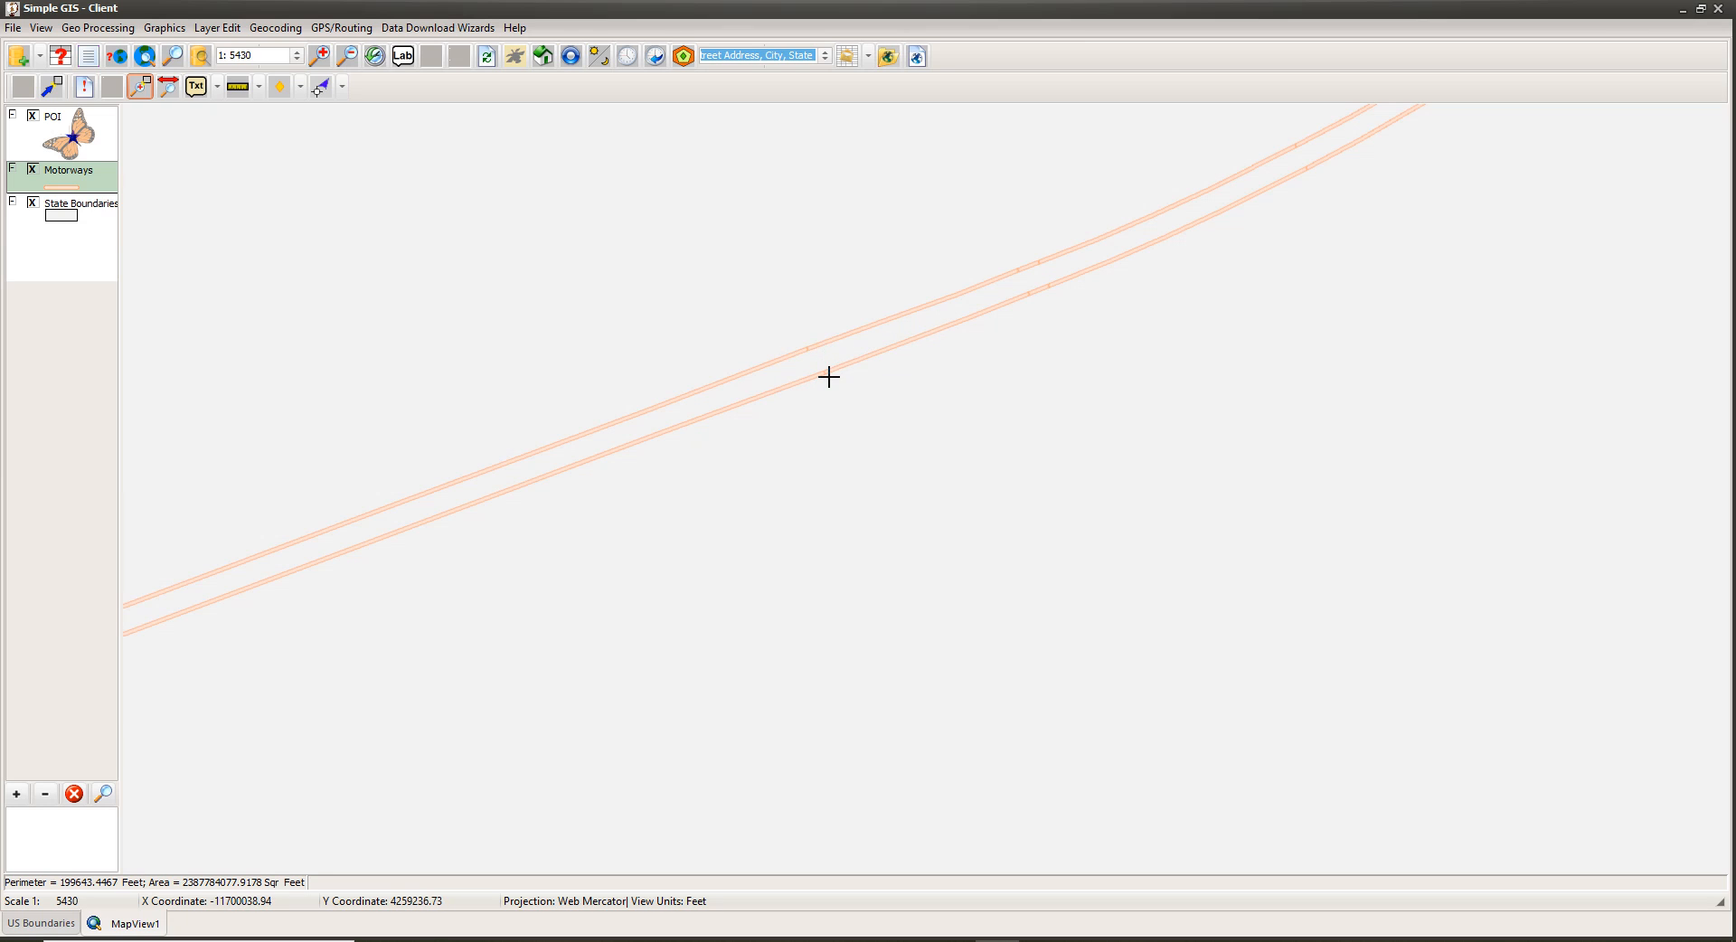
# Open the dark orange cased line symbol from the Motorways legend palette for editing and show its pen settings.
pyautogui.doubleClick(70, 187)
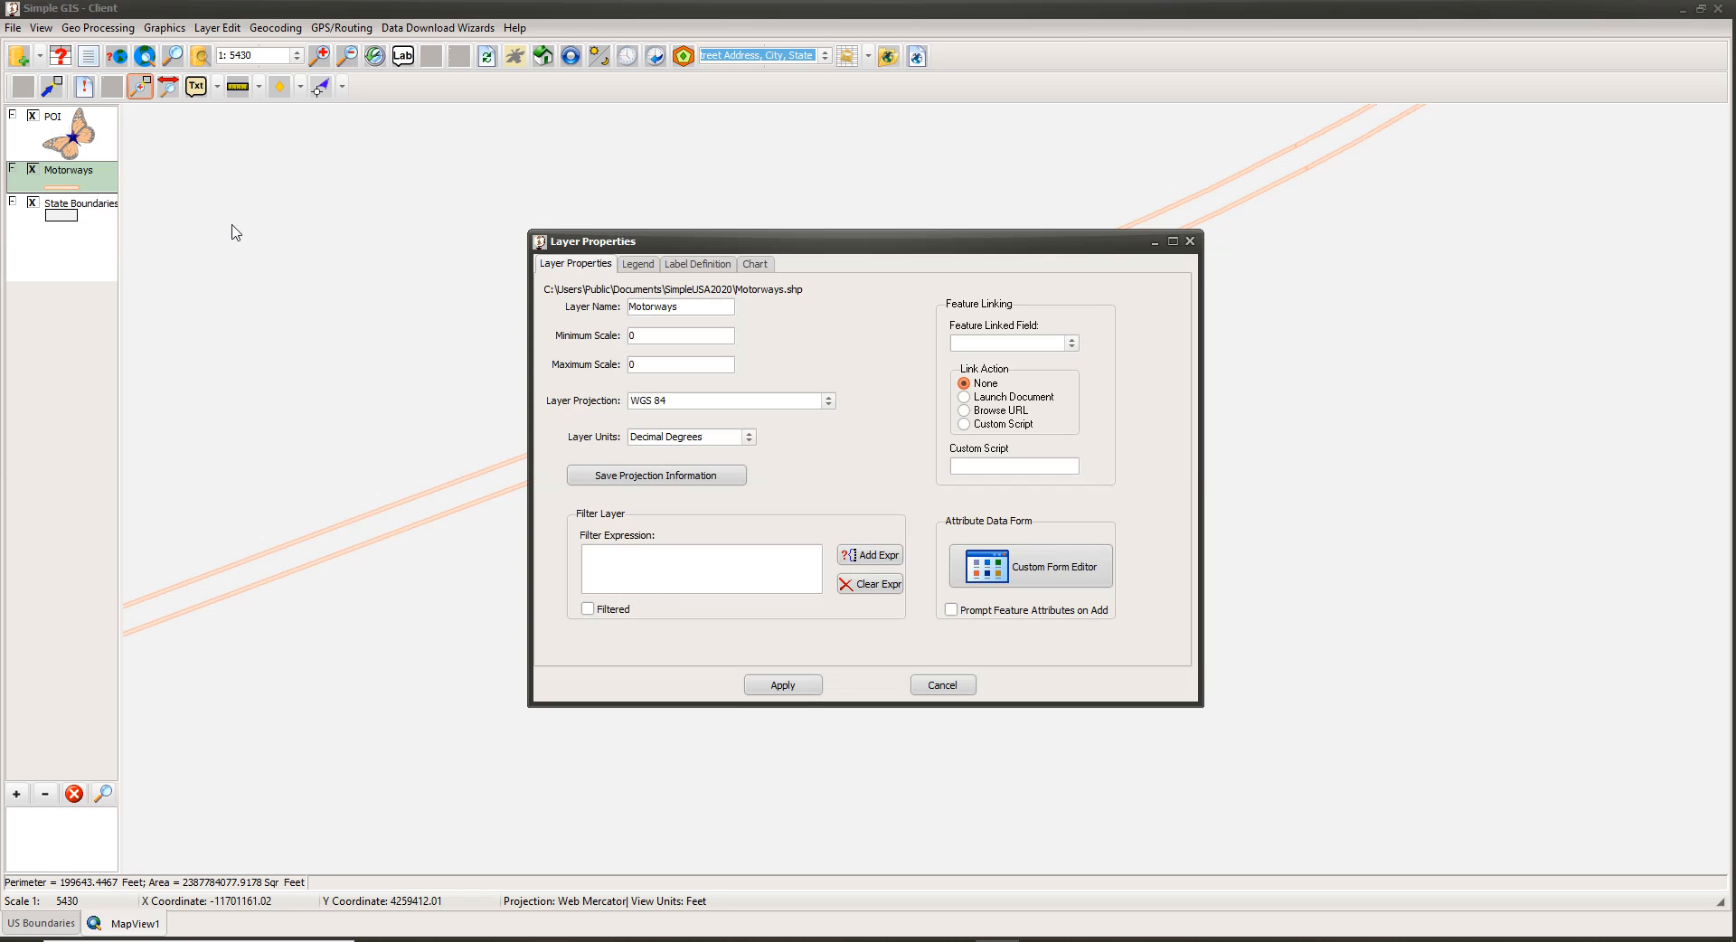
pyautogui.click(647, 258)
pyautogui.click(668, 331)
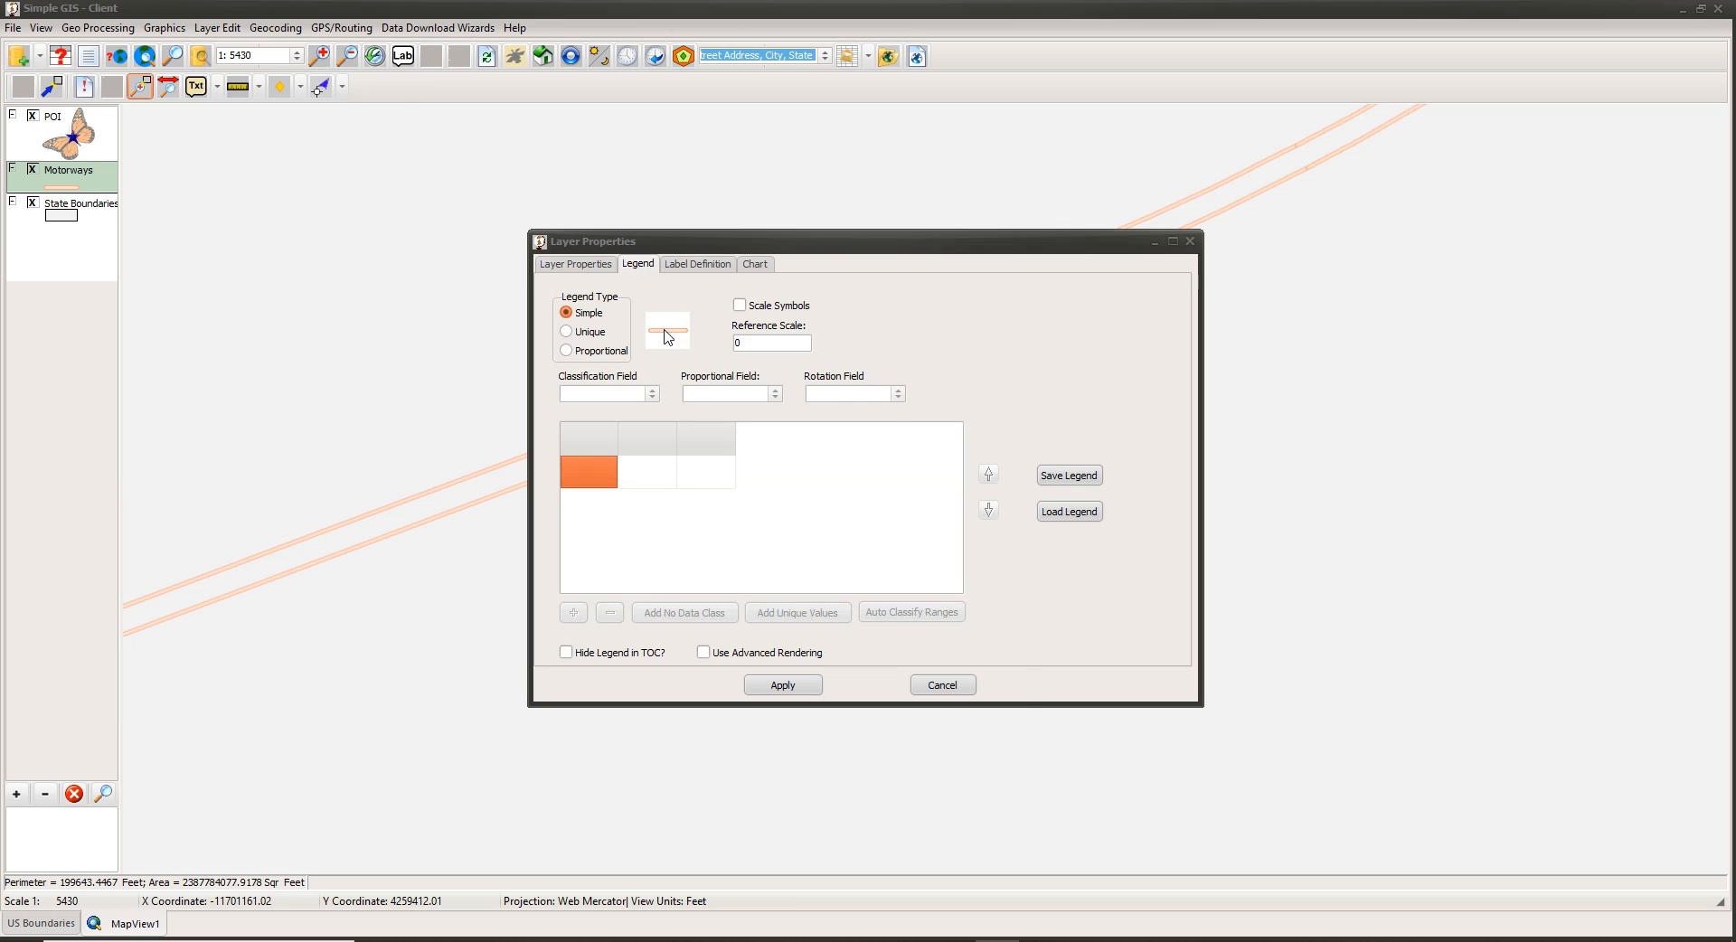
pyautogui.doubleClick(862, 615)
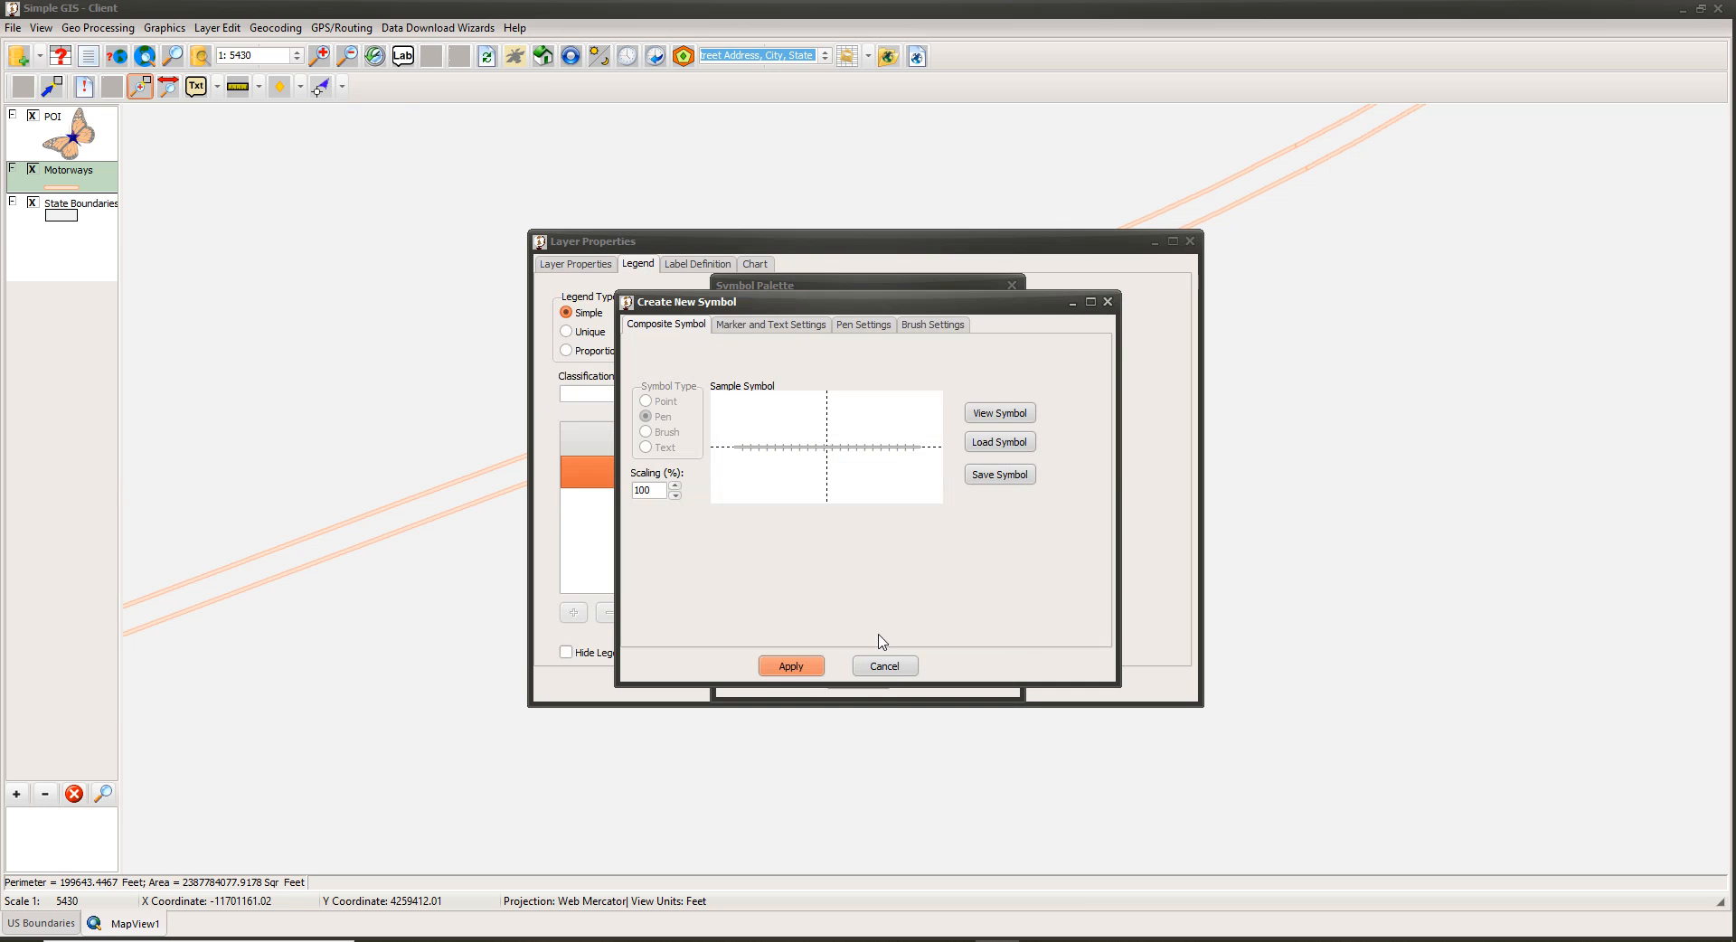
pyautogui.click(884, 665)
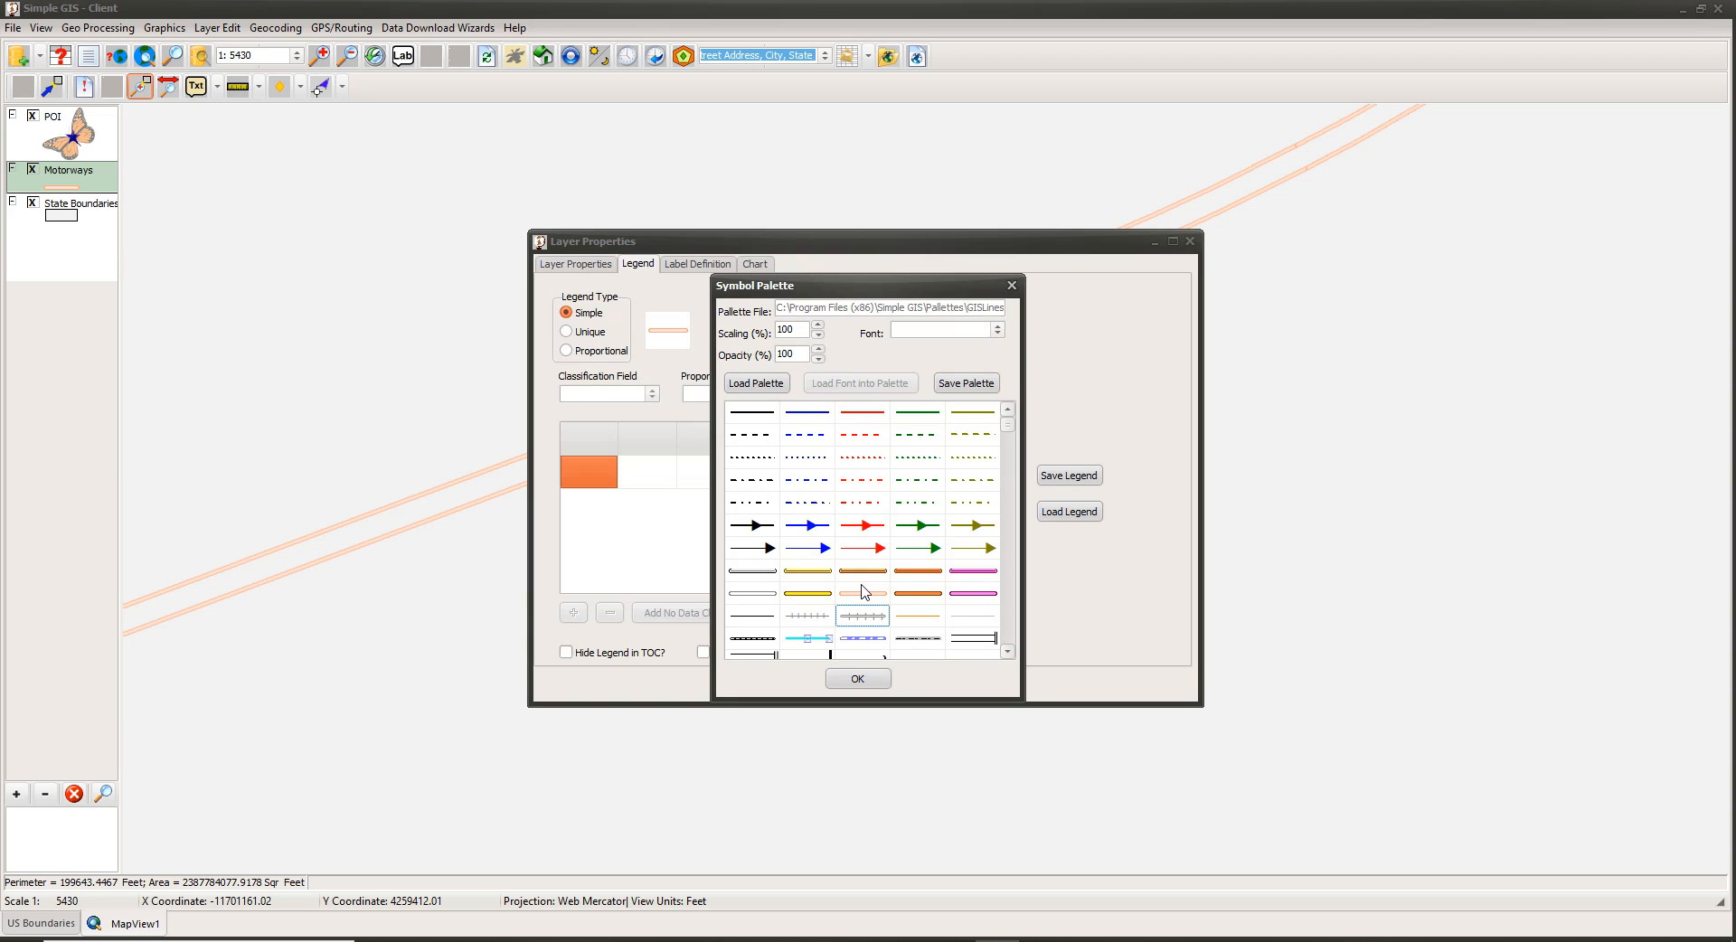
pyautogui.click(910, 597)
pyautogui.doubleClick(915, 597)
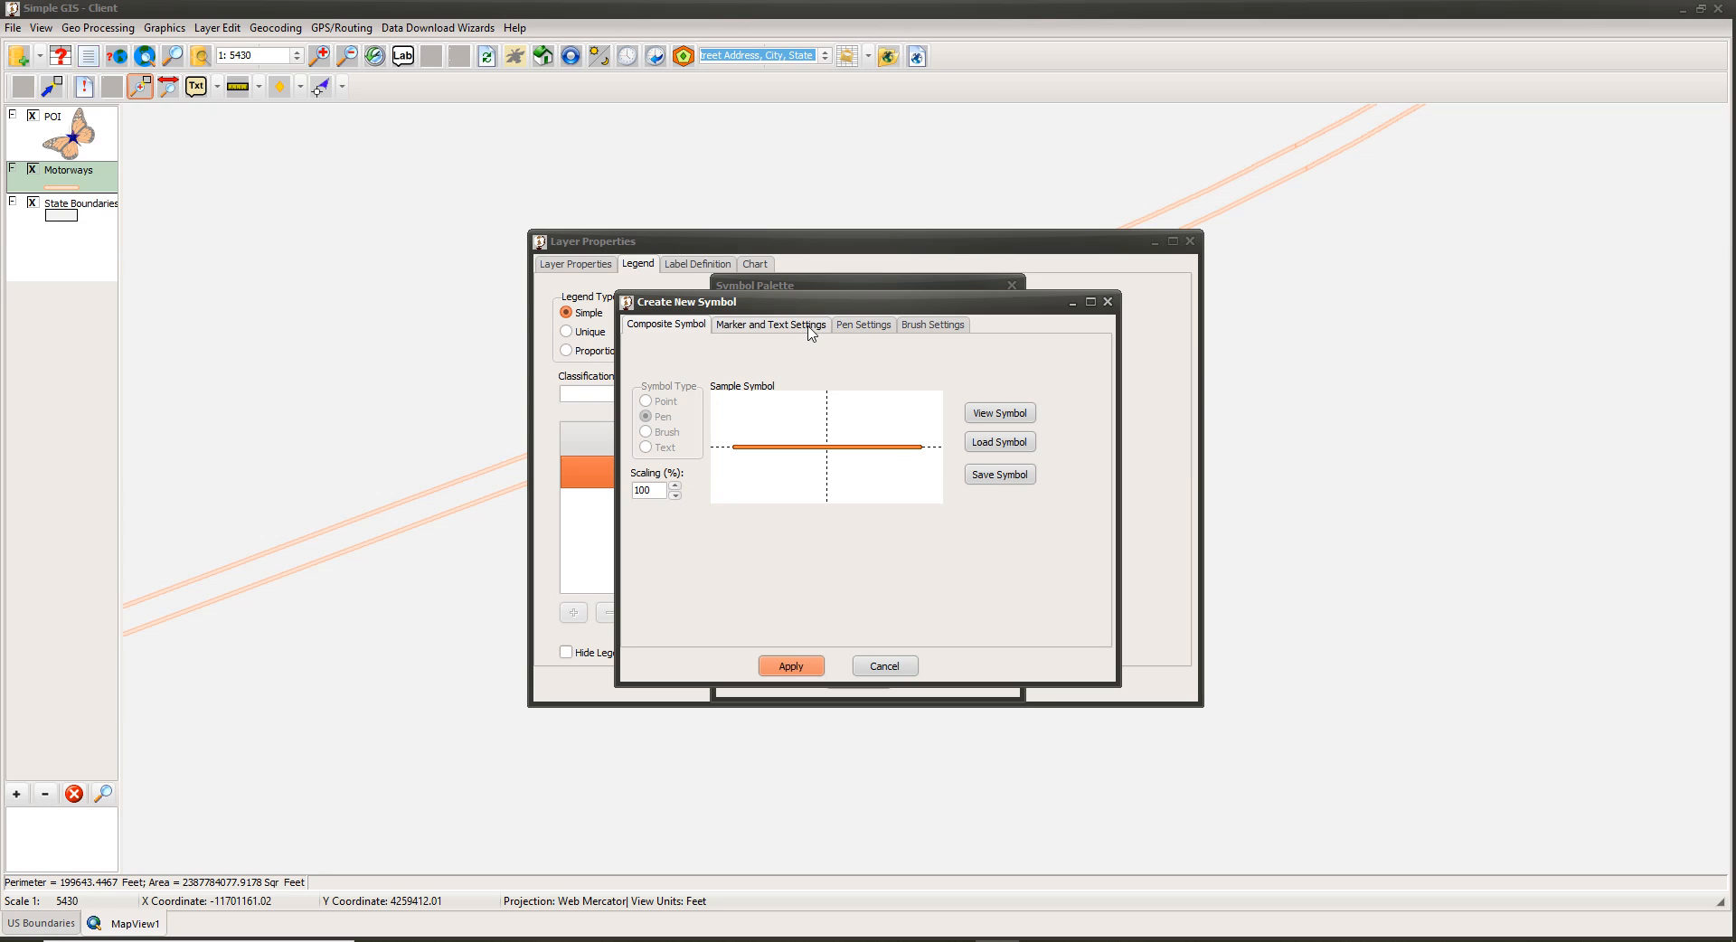
pyautogui.click(864, 325)
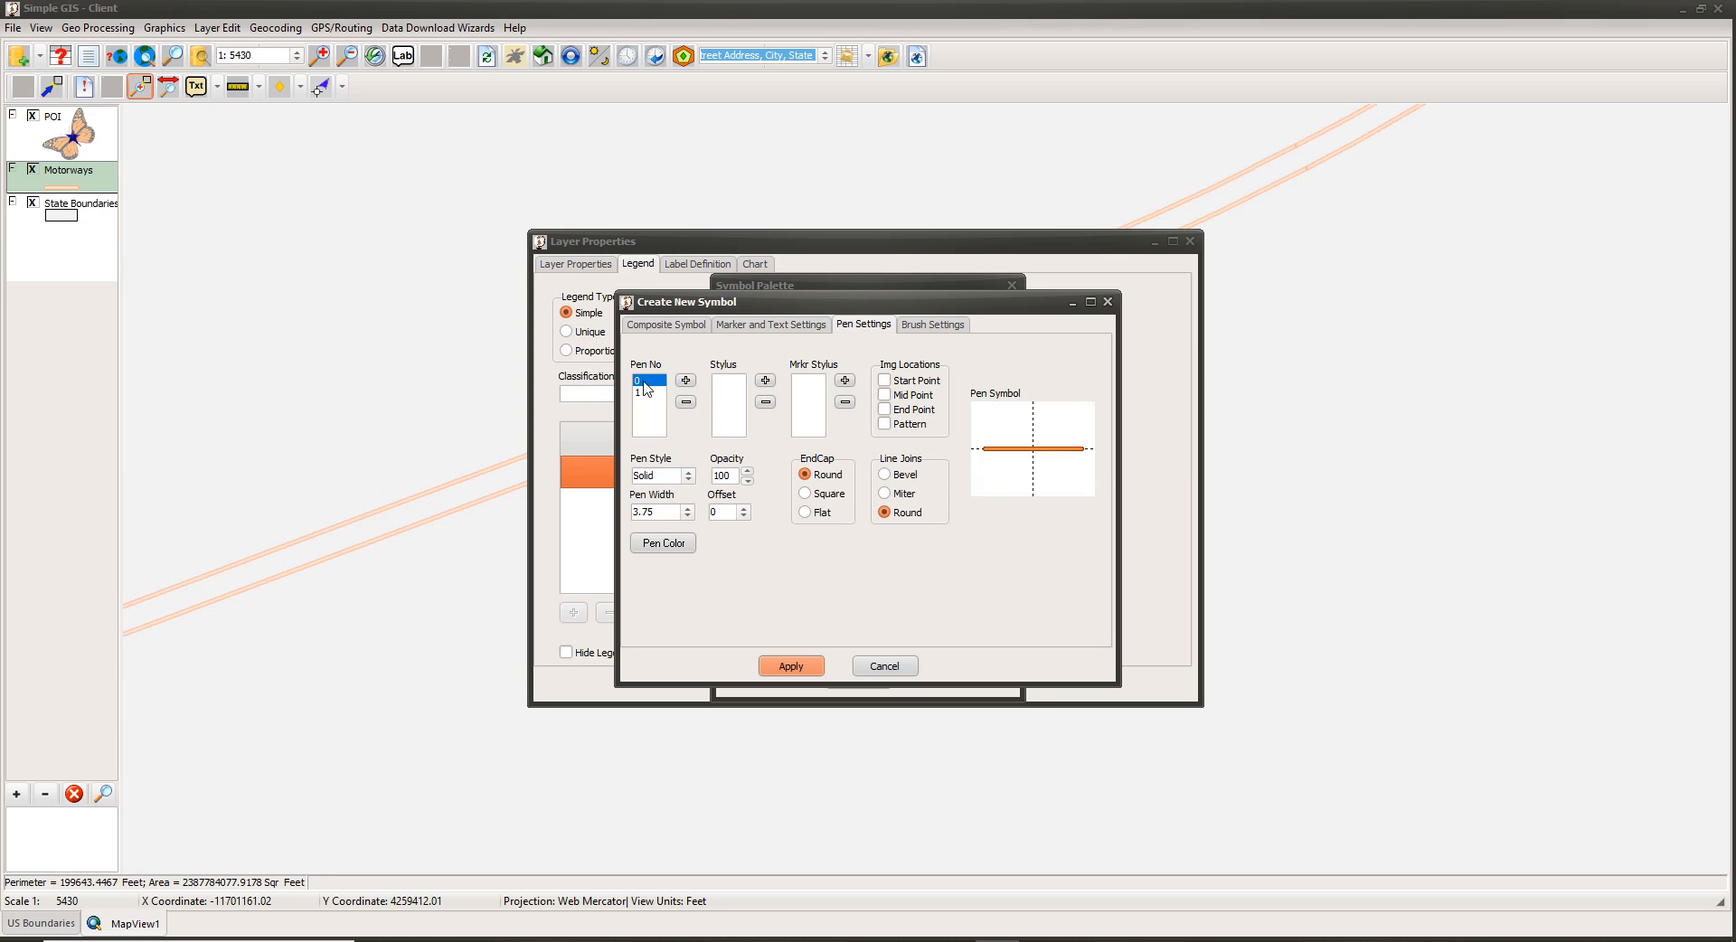
# Set the width of pen 0 to 6 and the width of pen 1 to 3.
pyautogui.click(688, 512)
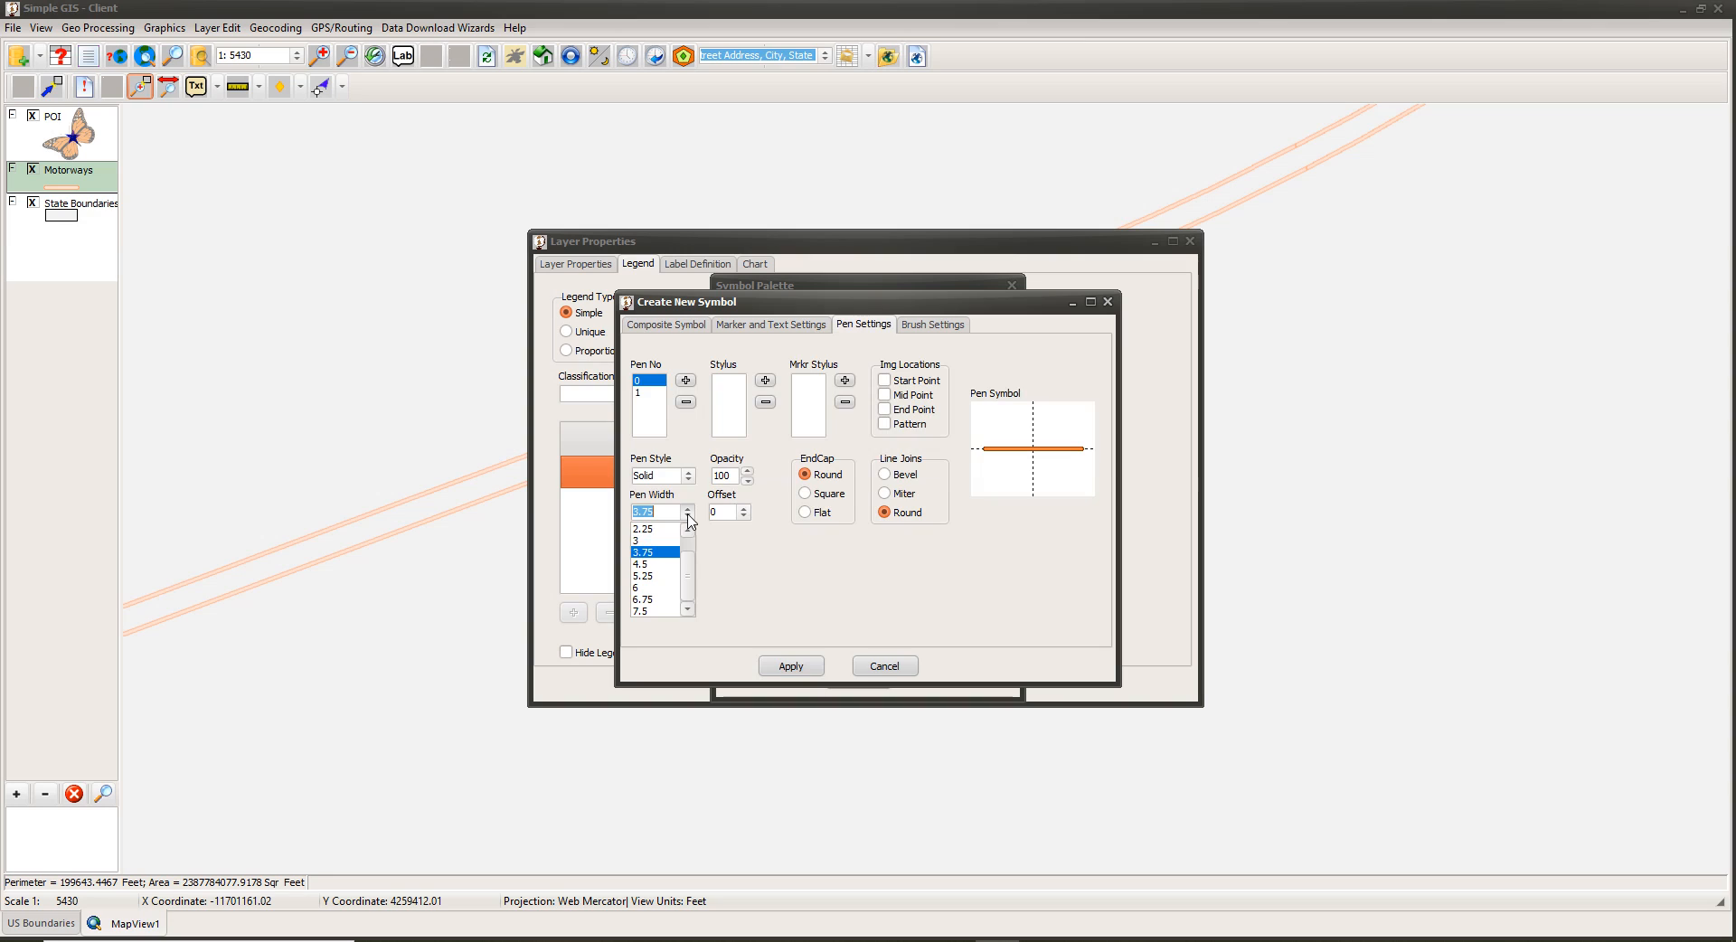
pyautogui.click(657, 594)
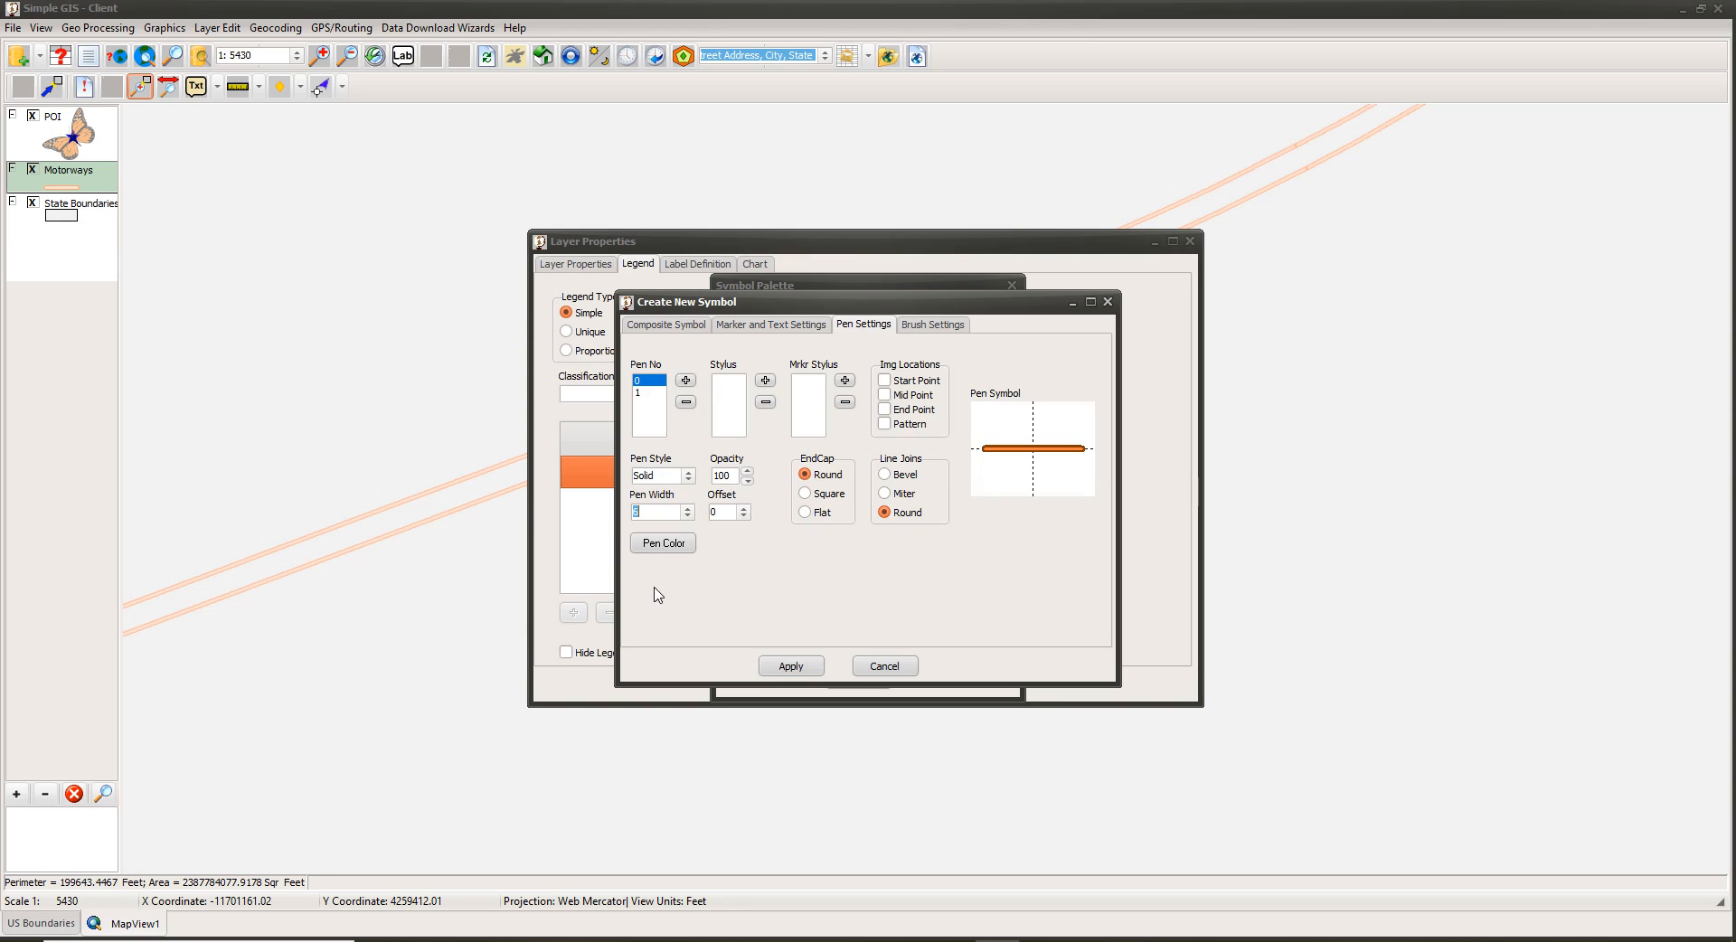
pyautogui.click(640, 392)
pyautogui.click(687, 513)
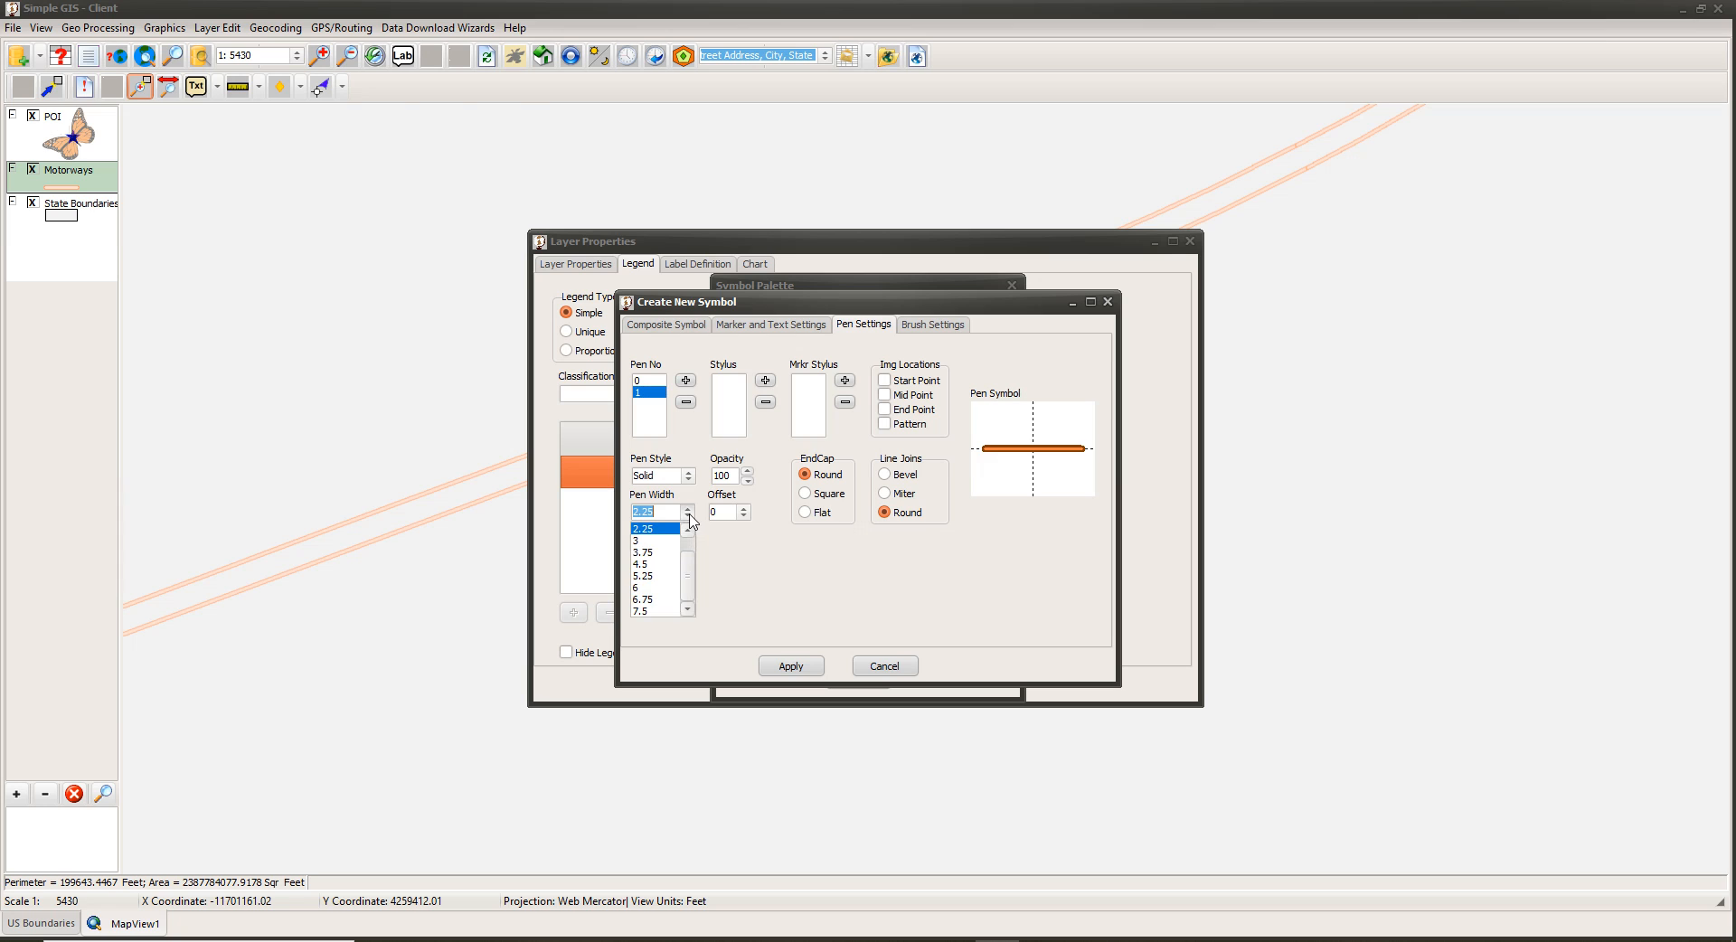
pyautogui.click(657, 542)
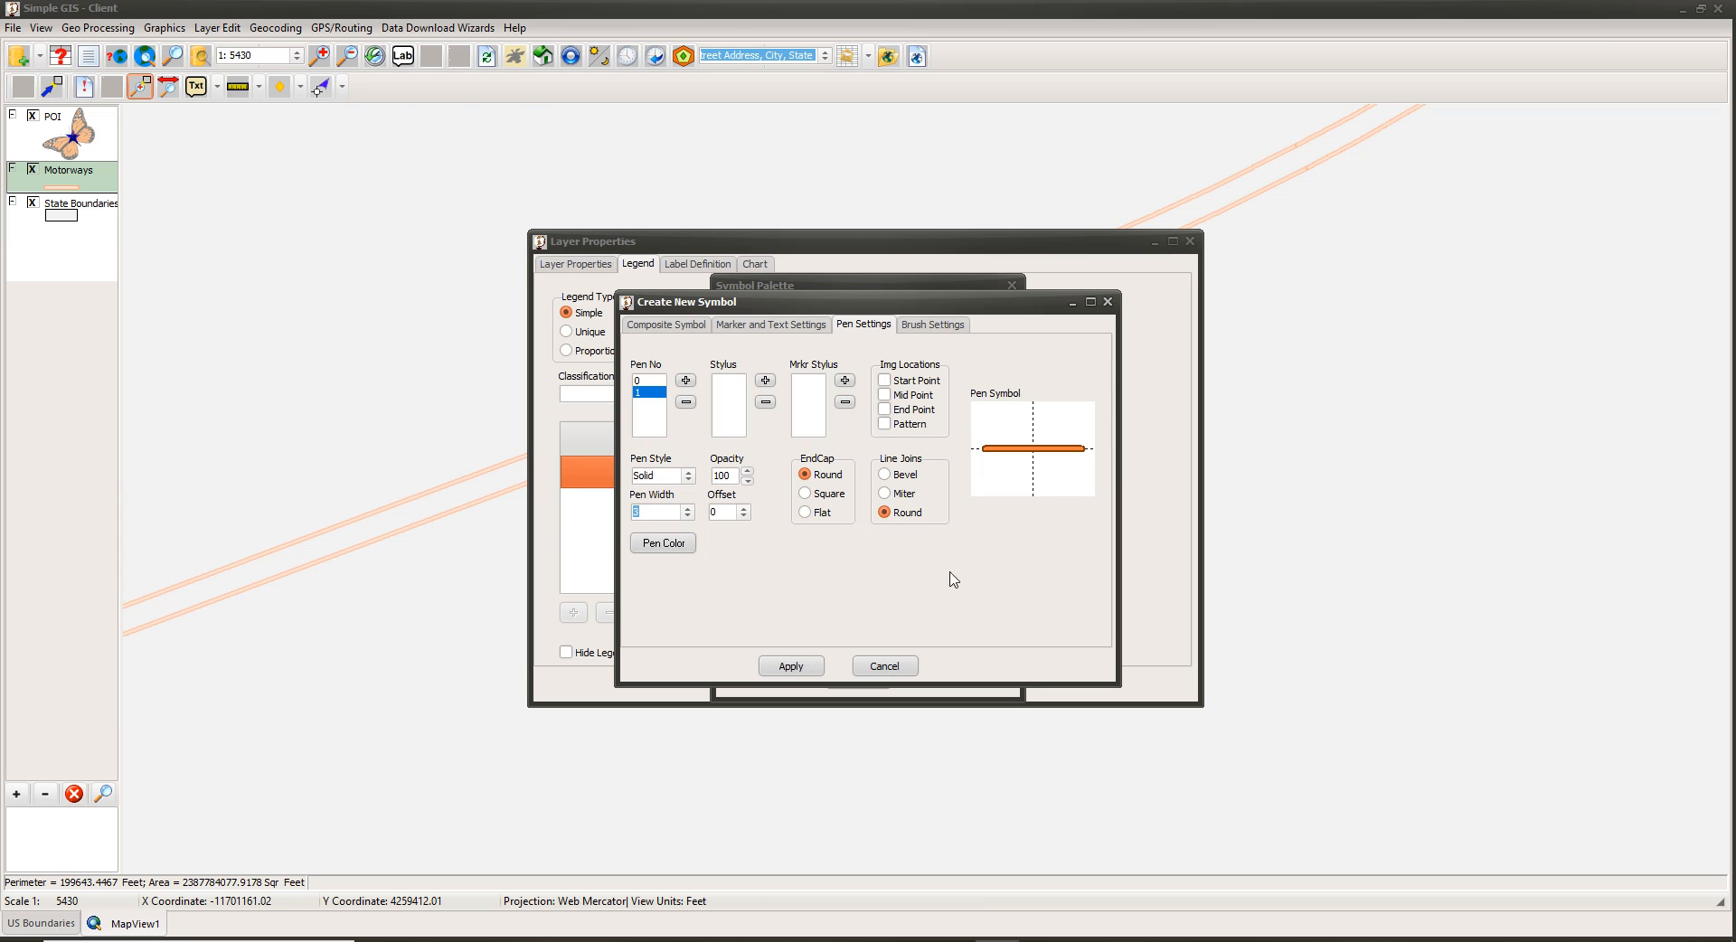
# Apply the widened orange cased line, replacing the existing palette symbol, and assign it to the Motorways layer.
pyautogui.click(807, 671)
pyautogui.click(850, 505)
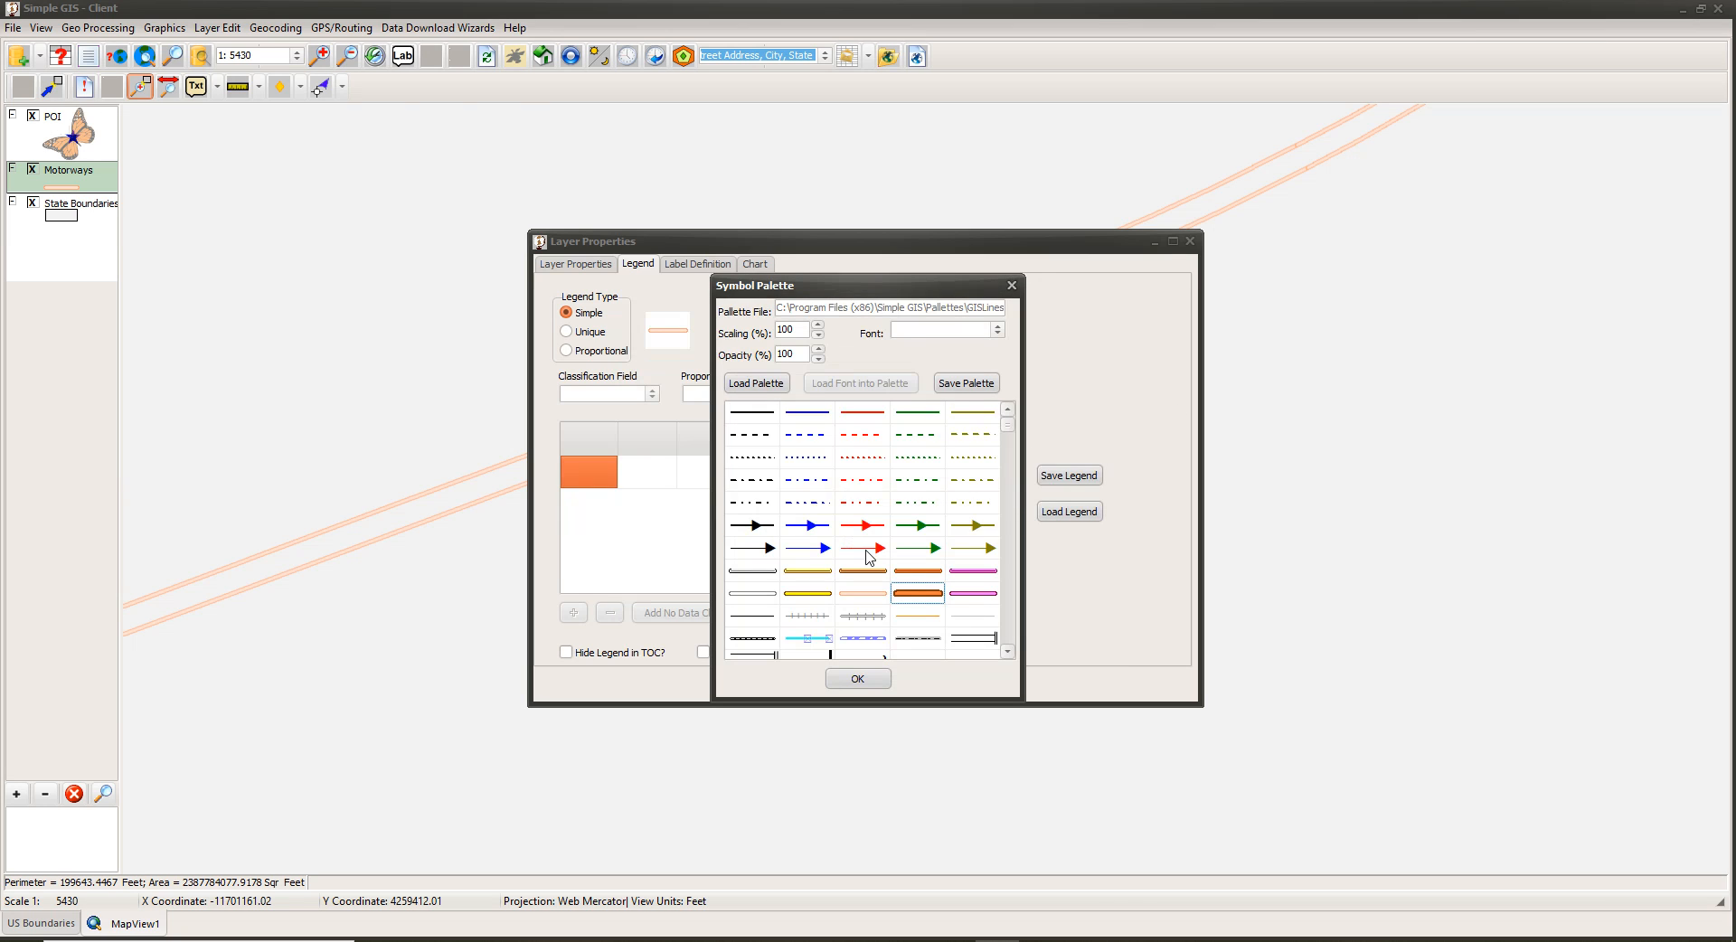
pyautogui.click(857, 680)
pyautogui.click(796, 684)
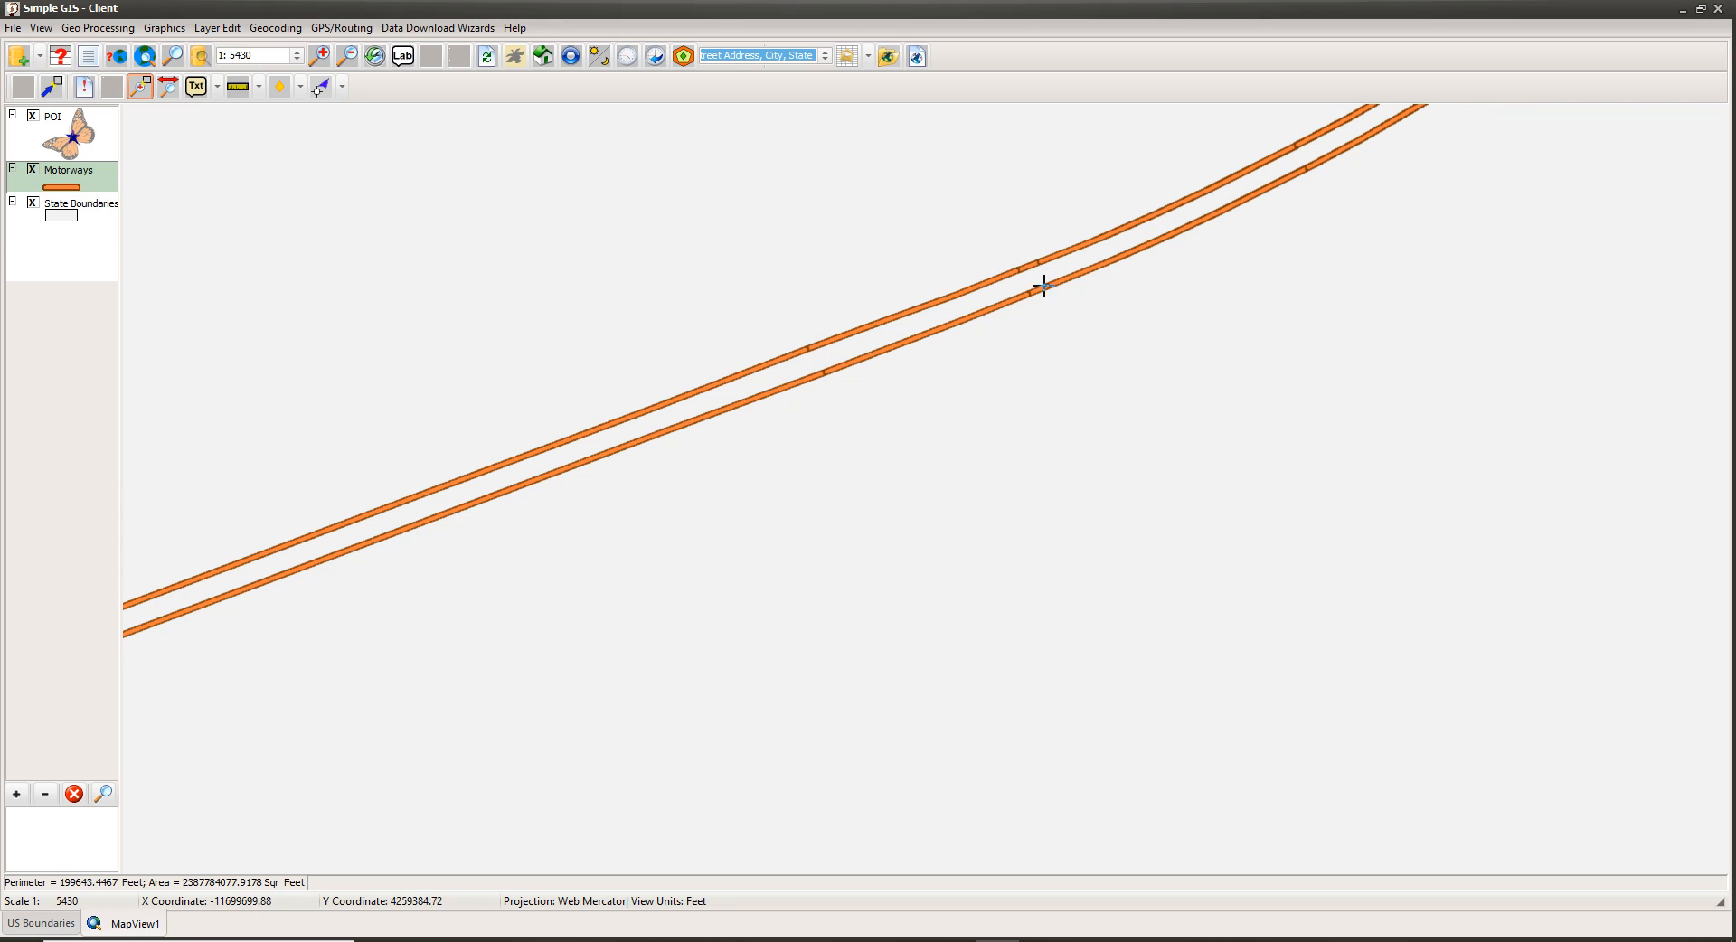
# Select adjoining segments of the lower Motorways line to examine where they meet, and clear the selection.
pyautogui.click(86, 87)
pyautogui.click(51, 90)
pyautogui.click(790, 395)
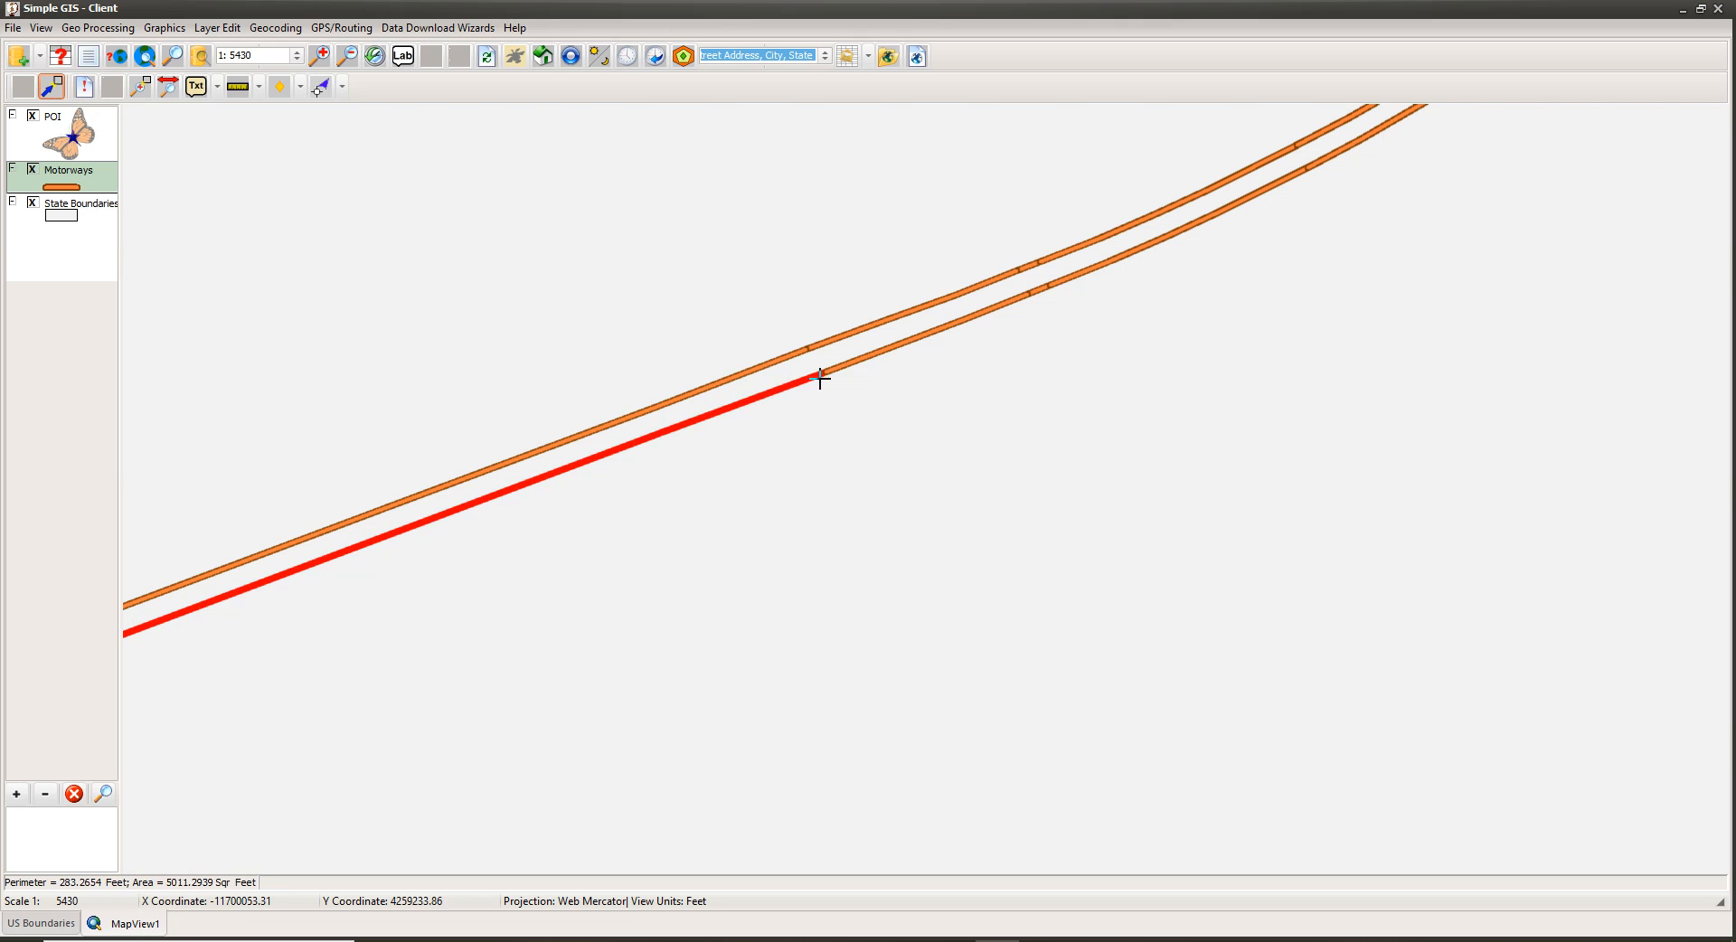
pyautogui.click(845, 363)
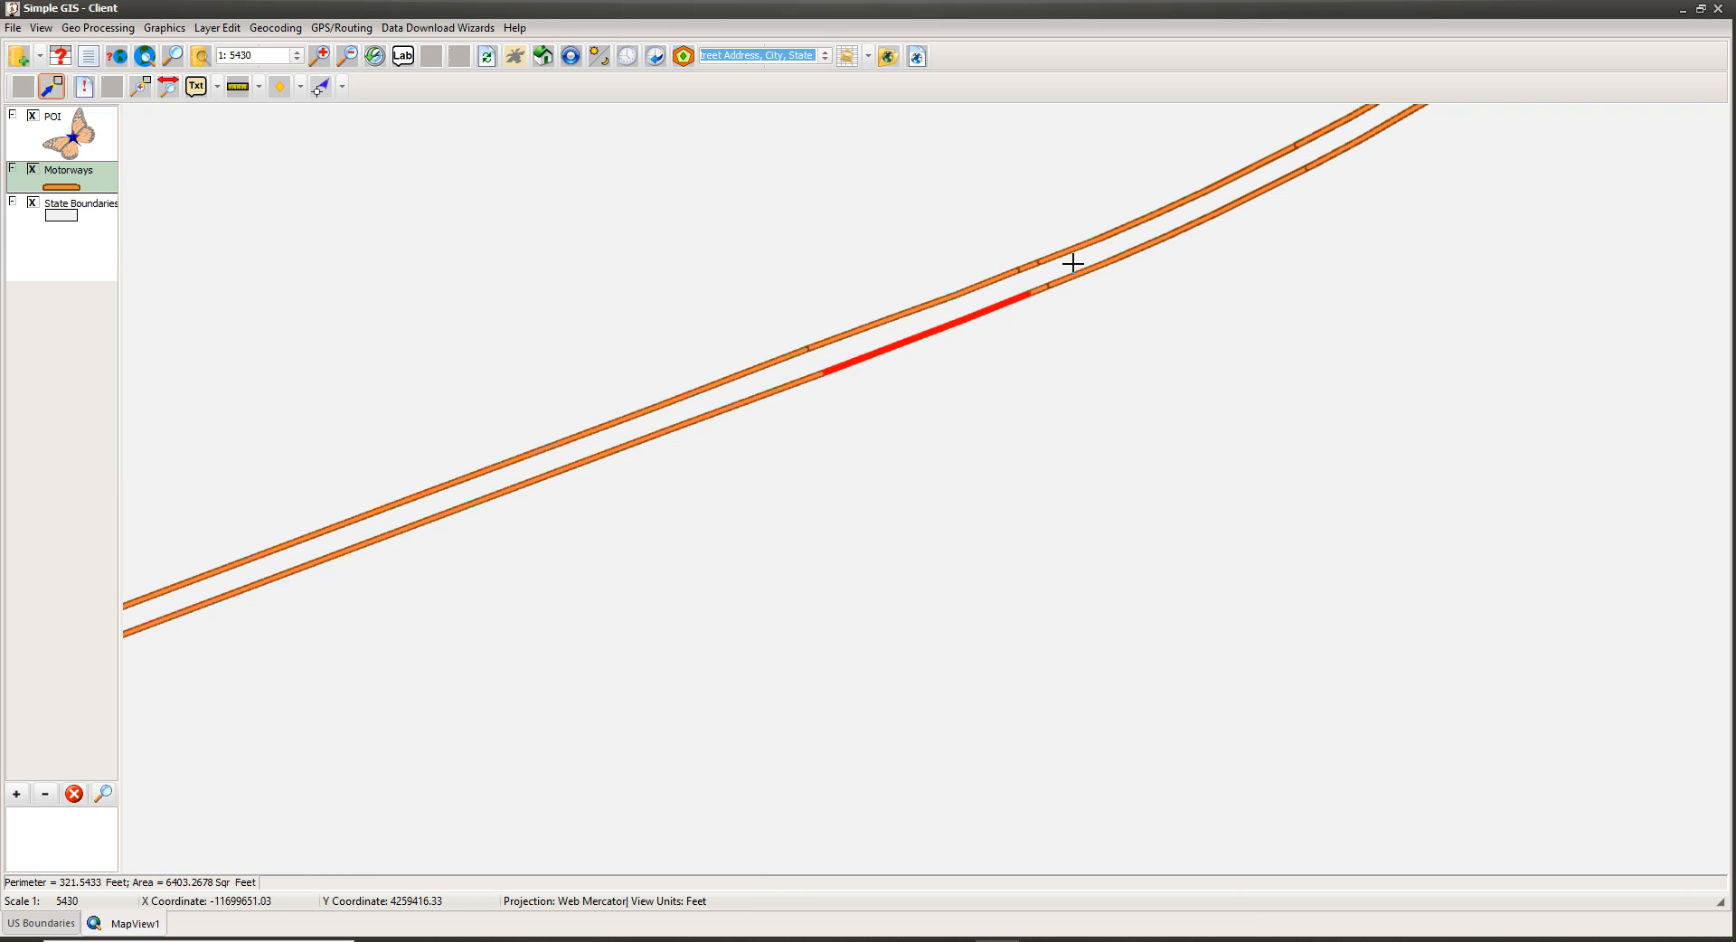
pyautogui.click(1000, 430)
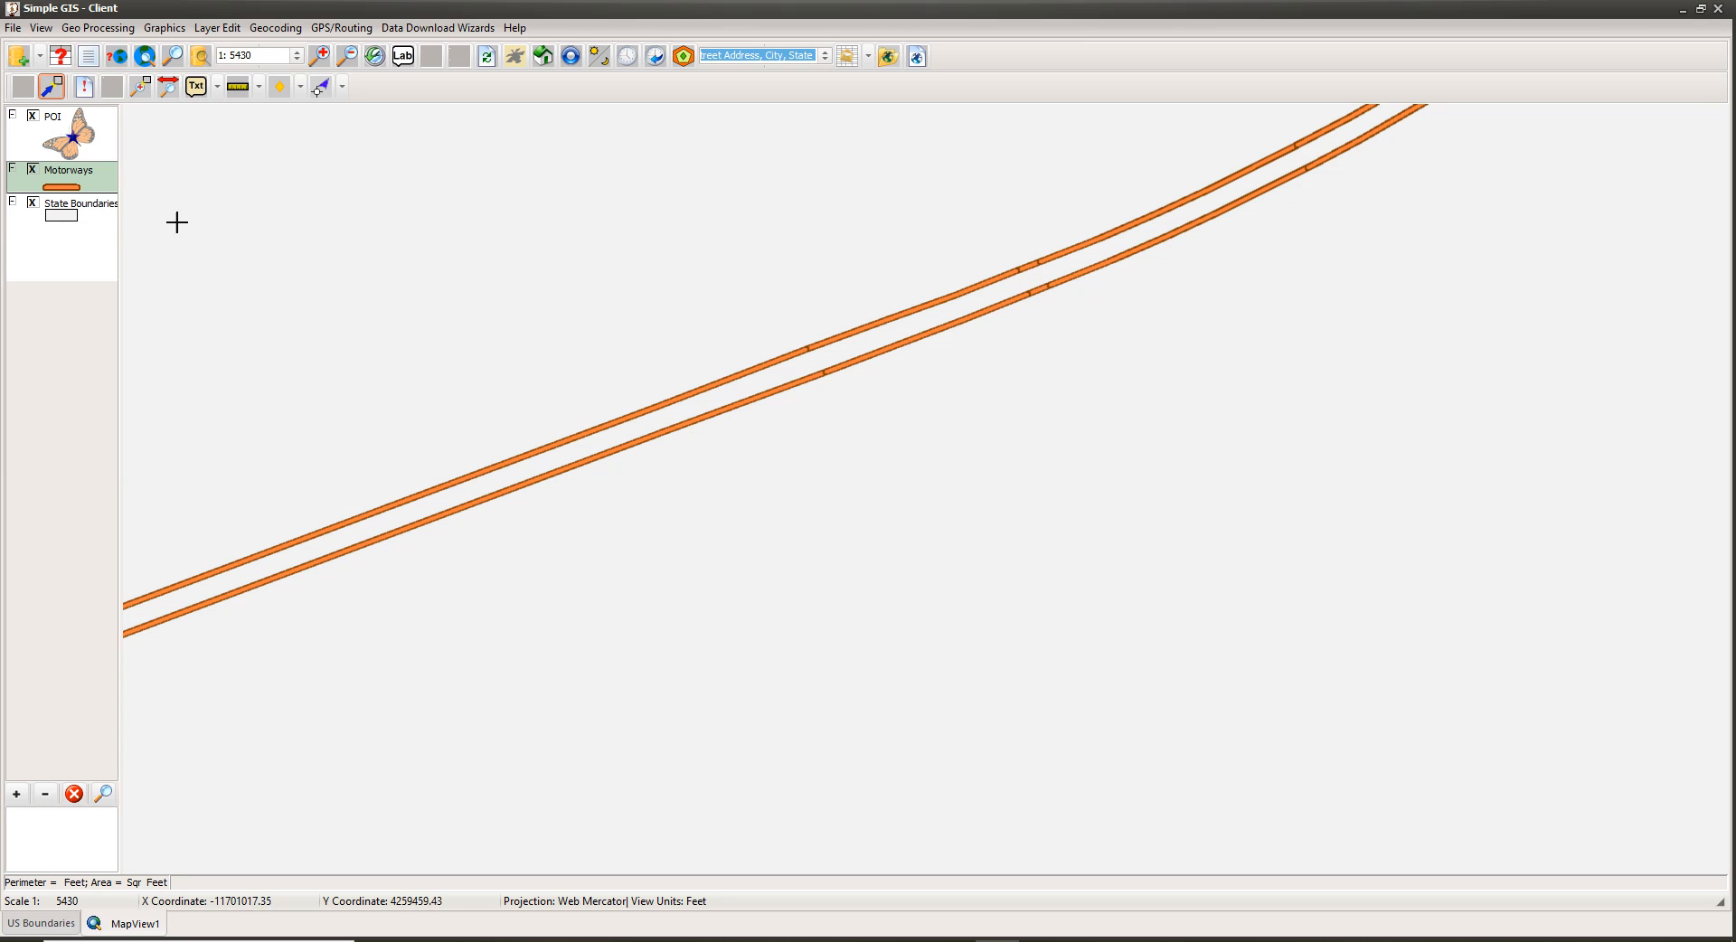
# Enable advanced rendering in the Motorways layer's legend and apply it.
pyautogui.doubleClick(85, 185)
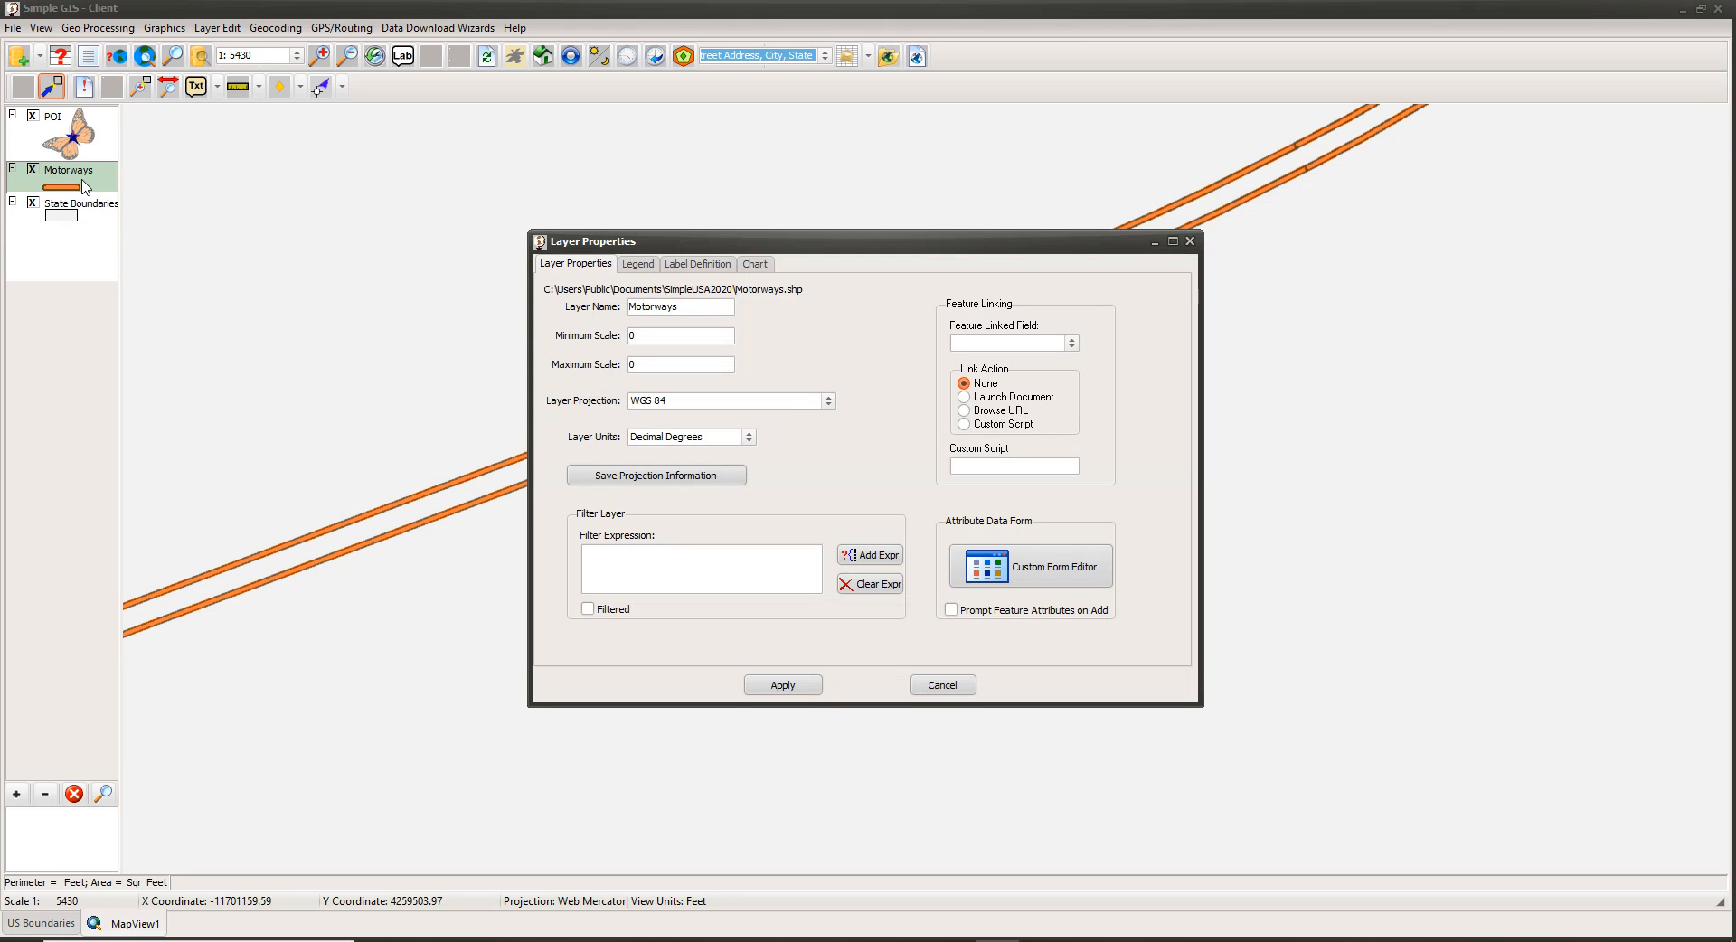
pyautogui.click(634, 264)
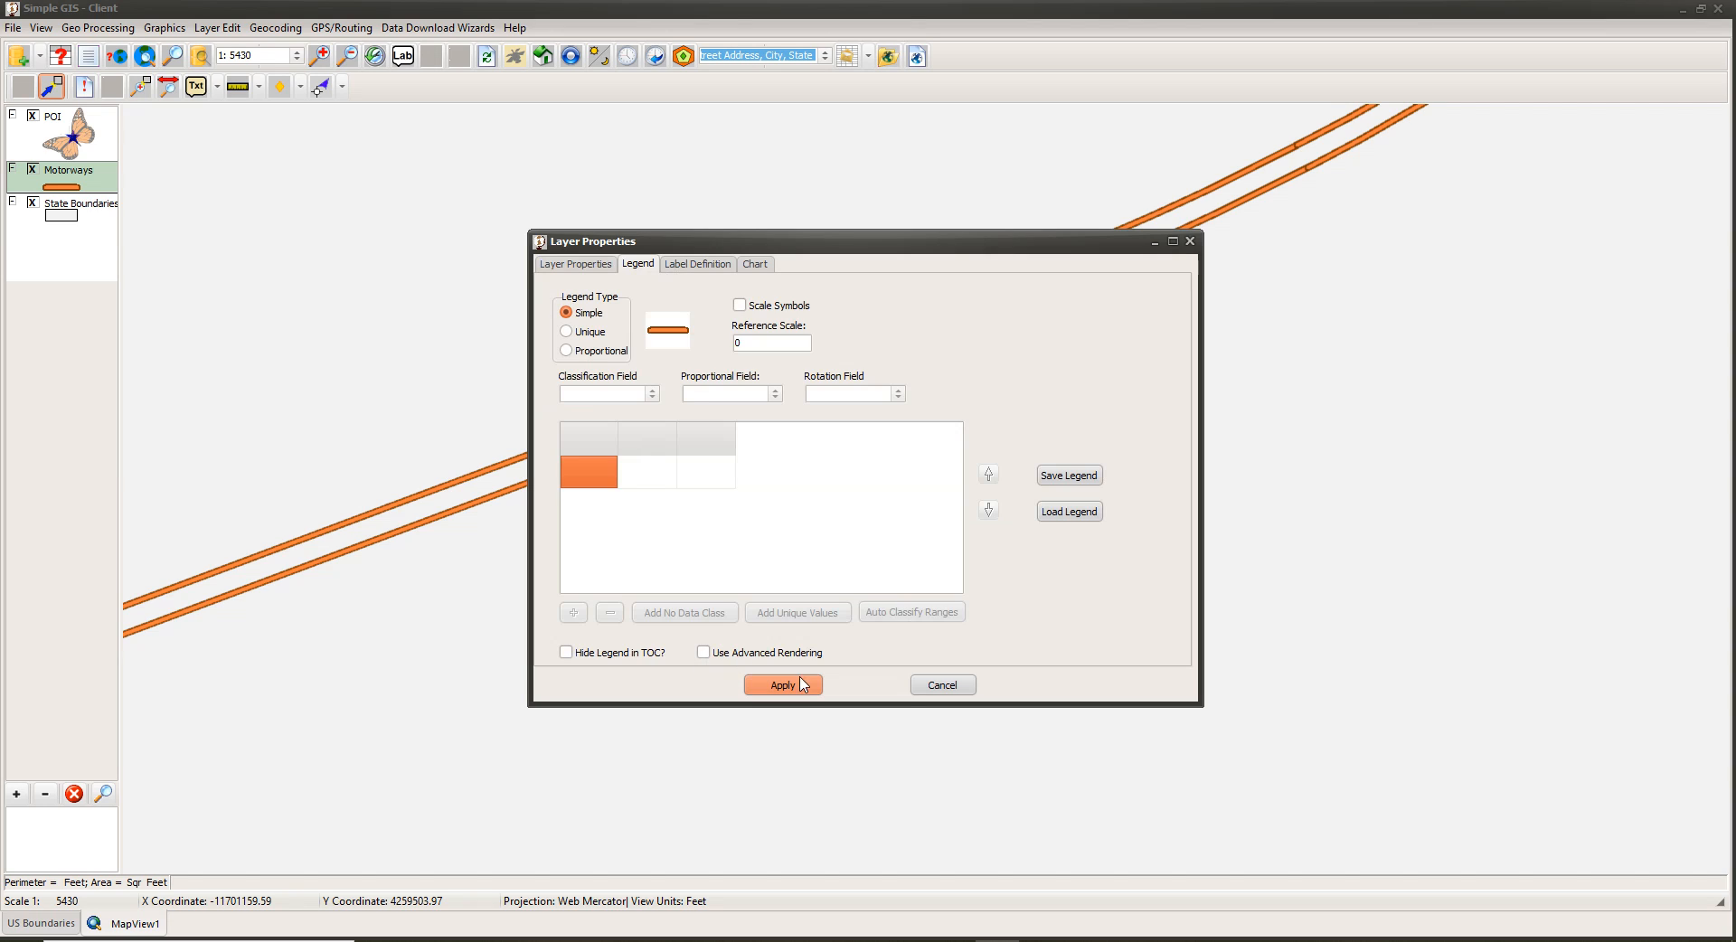
pyautogui.click(704, 654)
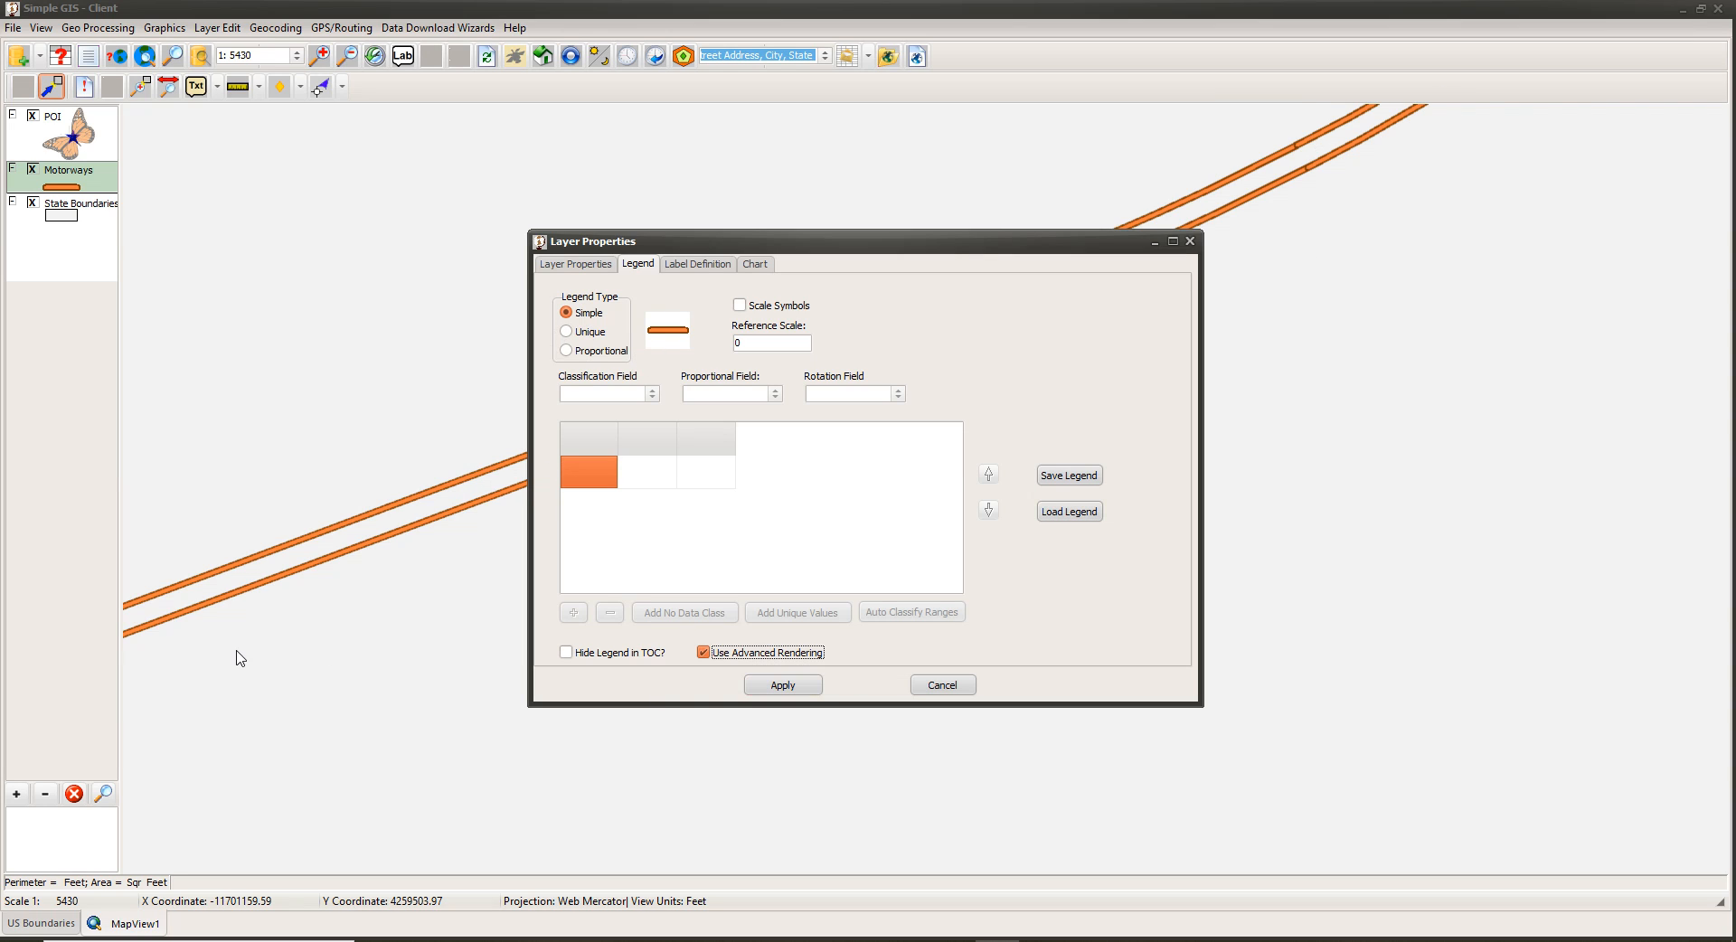
pyautogui.click(799, 690)
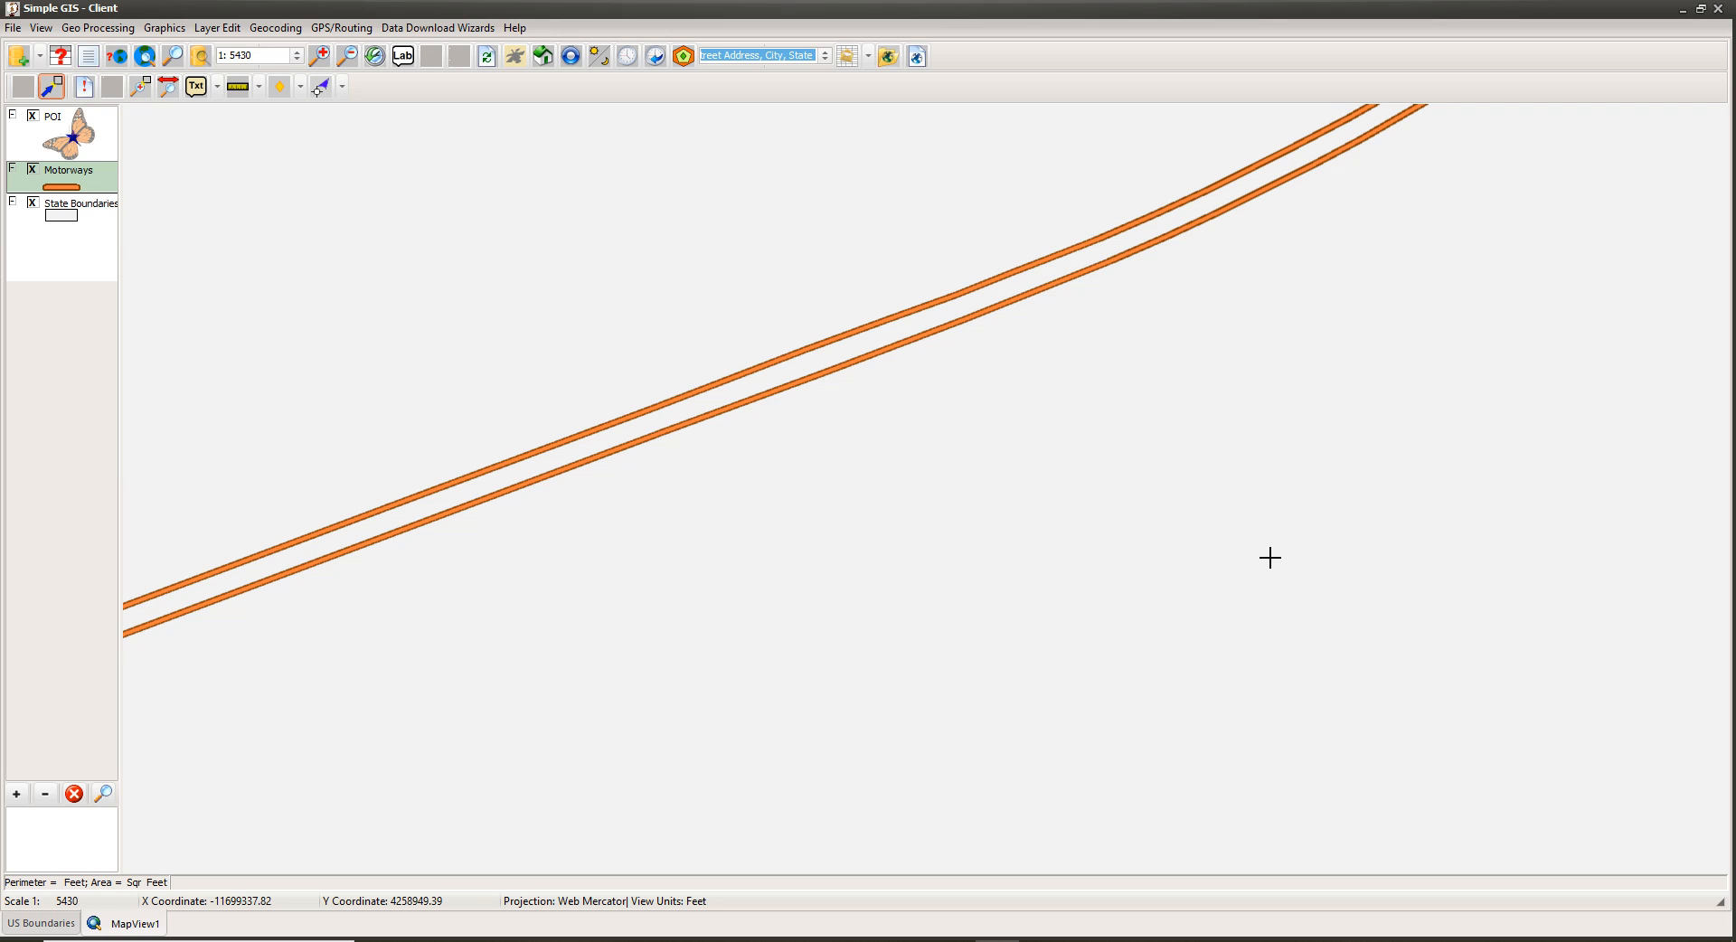
# Hide the POI and Motorways layers and show the State Boundaries polygons of the southern states around Texas.
pyautogui.scroll(-3, 787, 627)
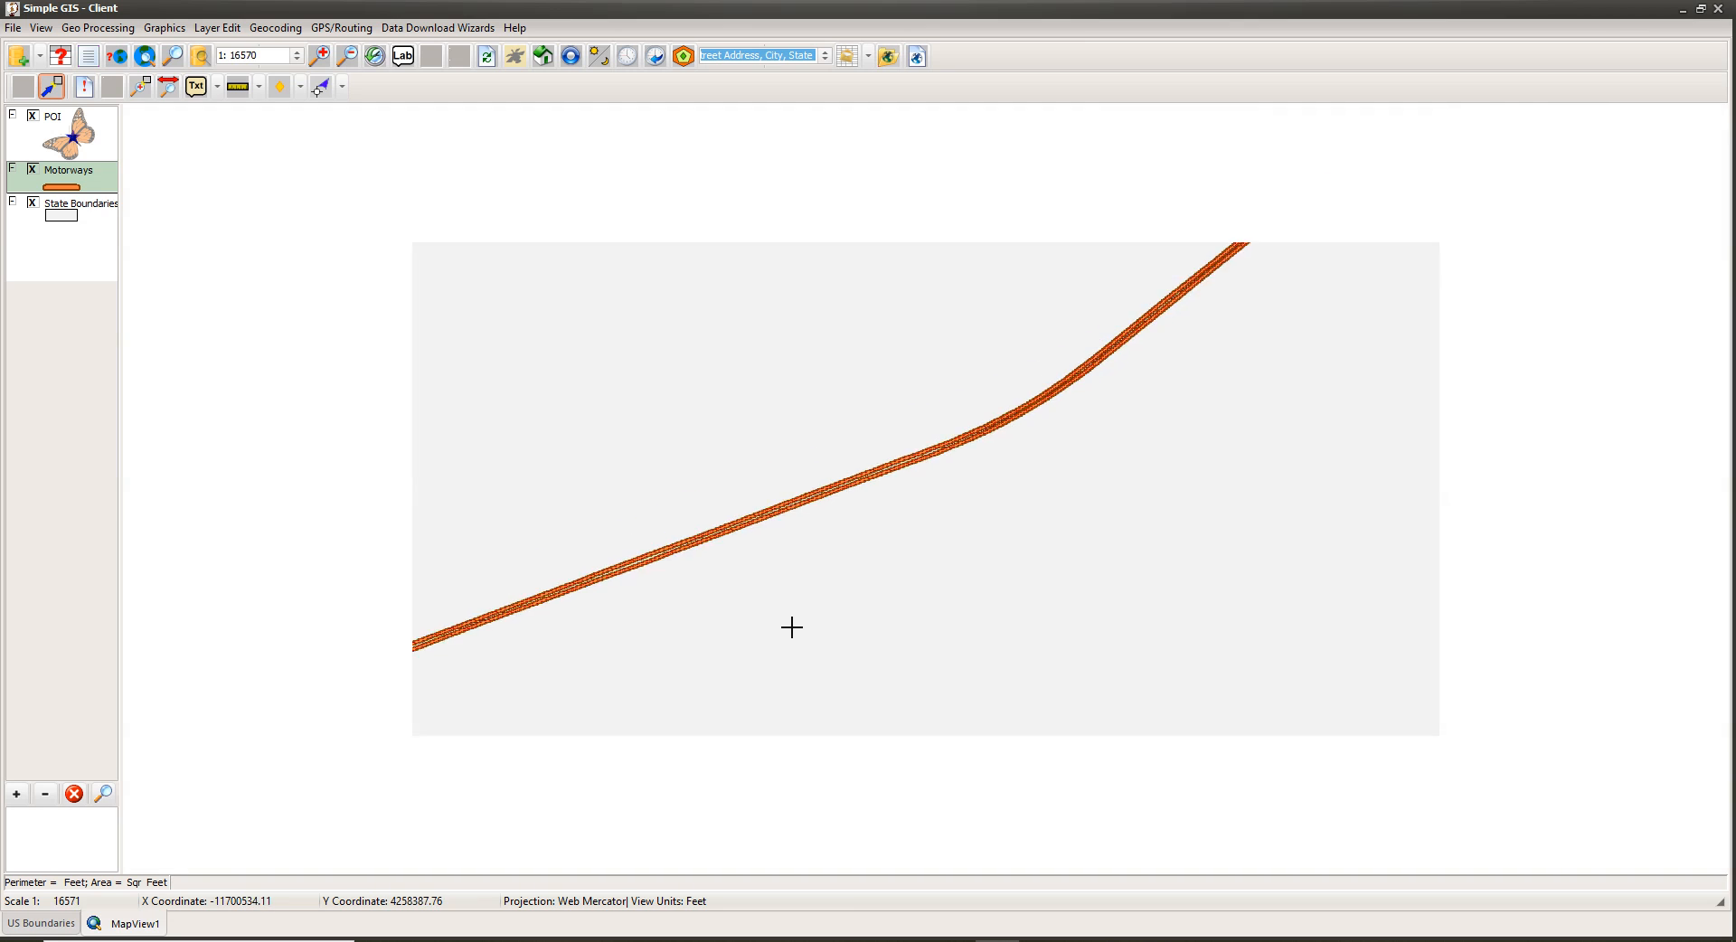
pyautogui.scroll(-5, 791, 627)
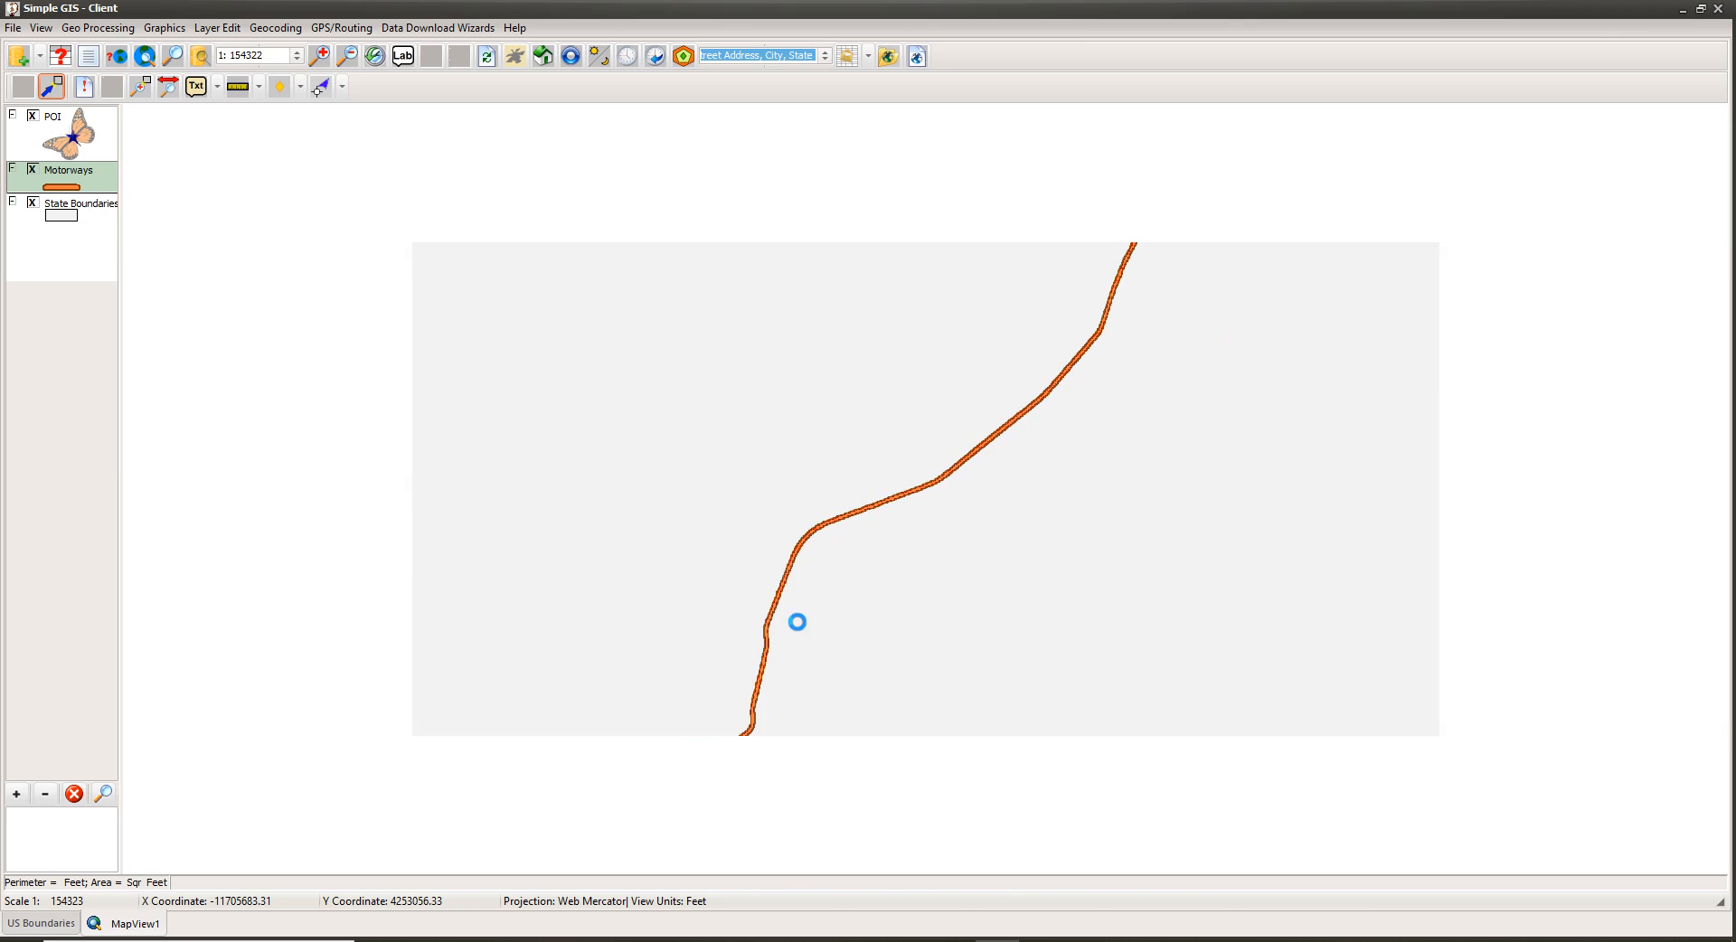
pyautogui.scroll(-4, 796, 622)
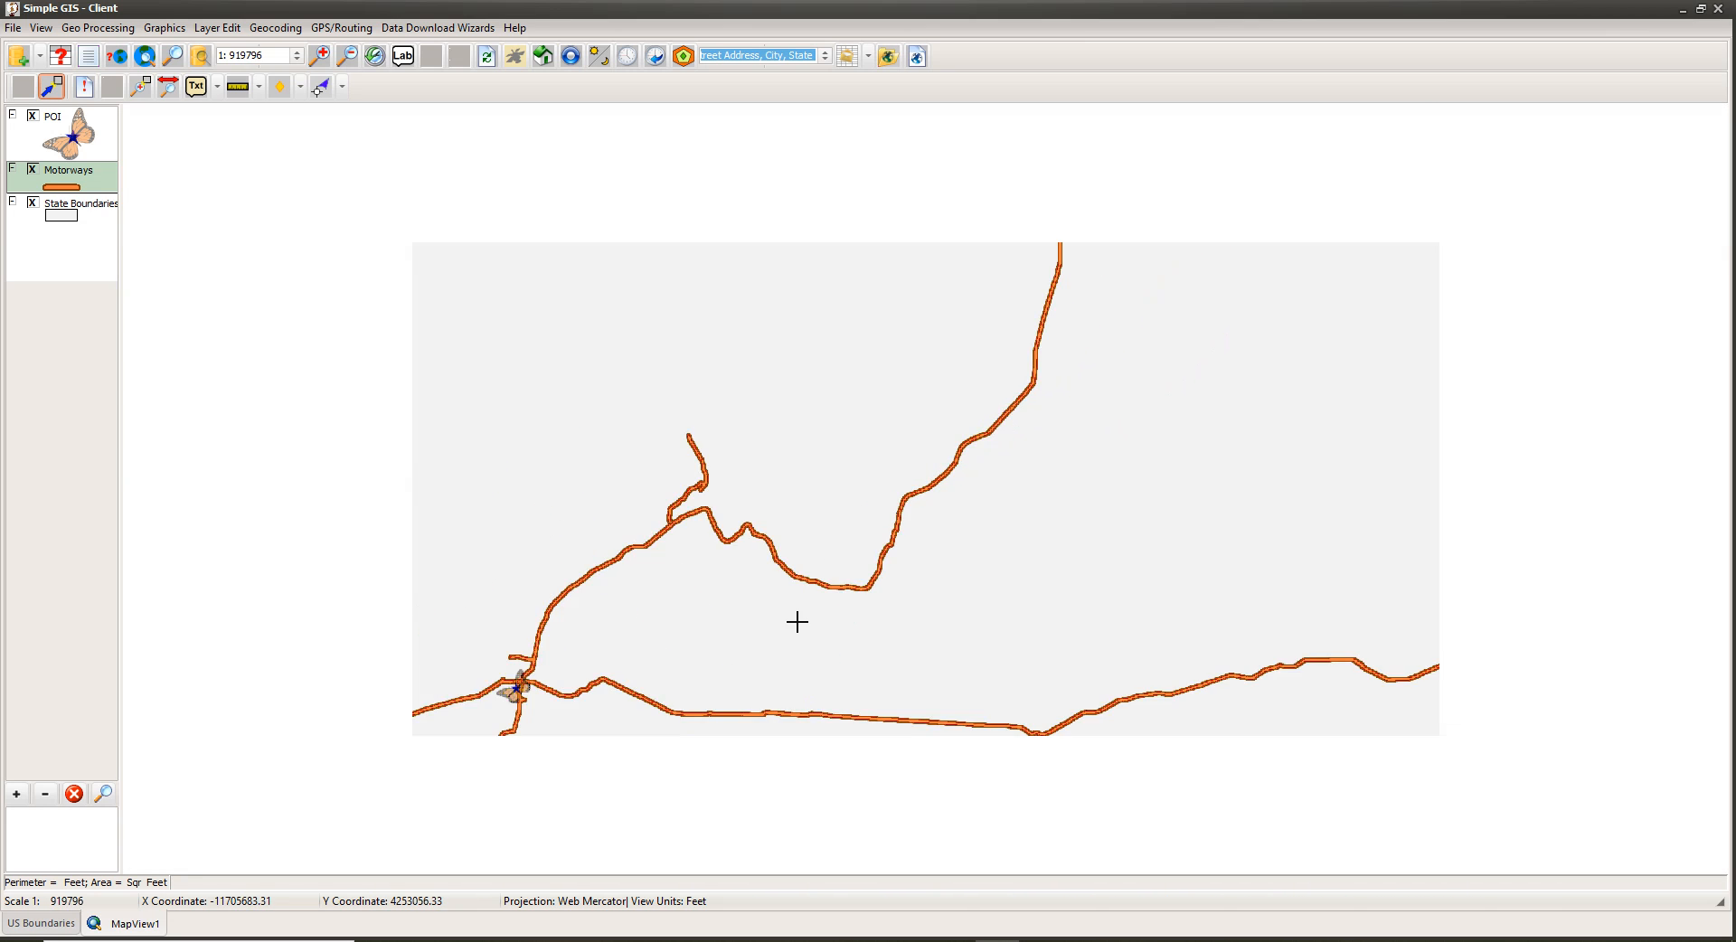
pyautogui.scroll(-3, 796, 622)
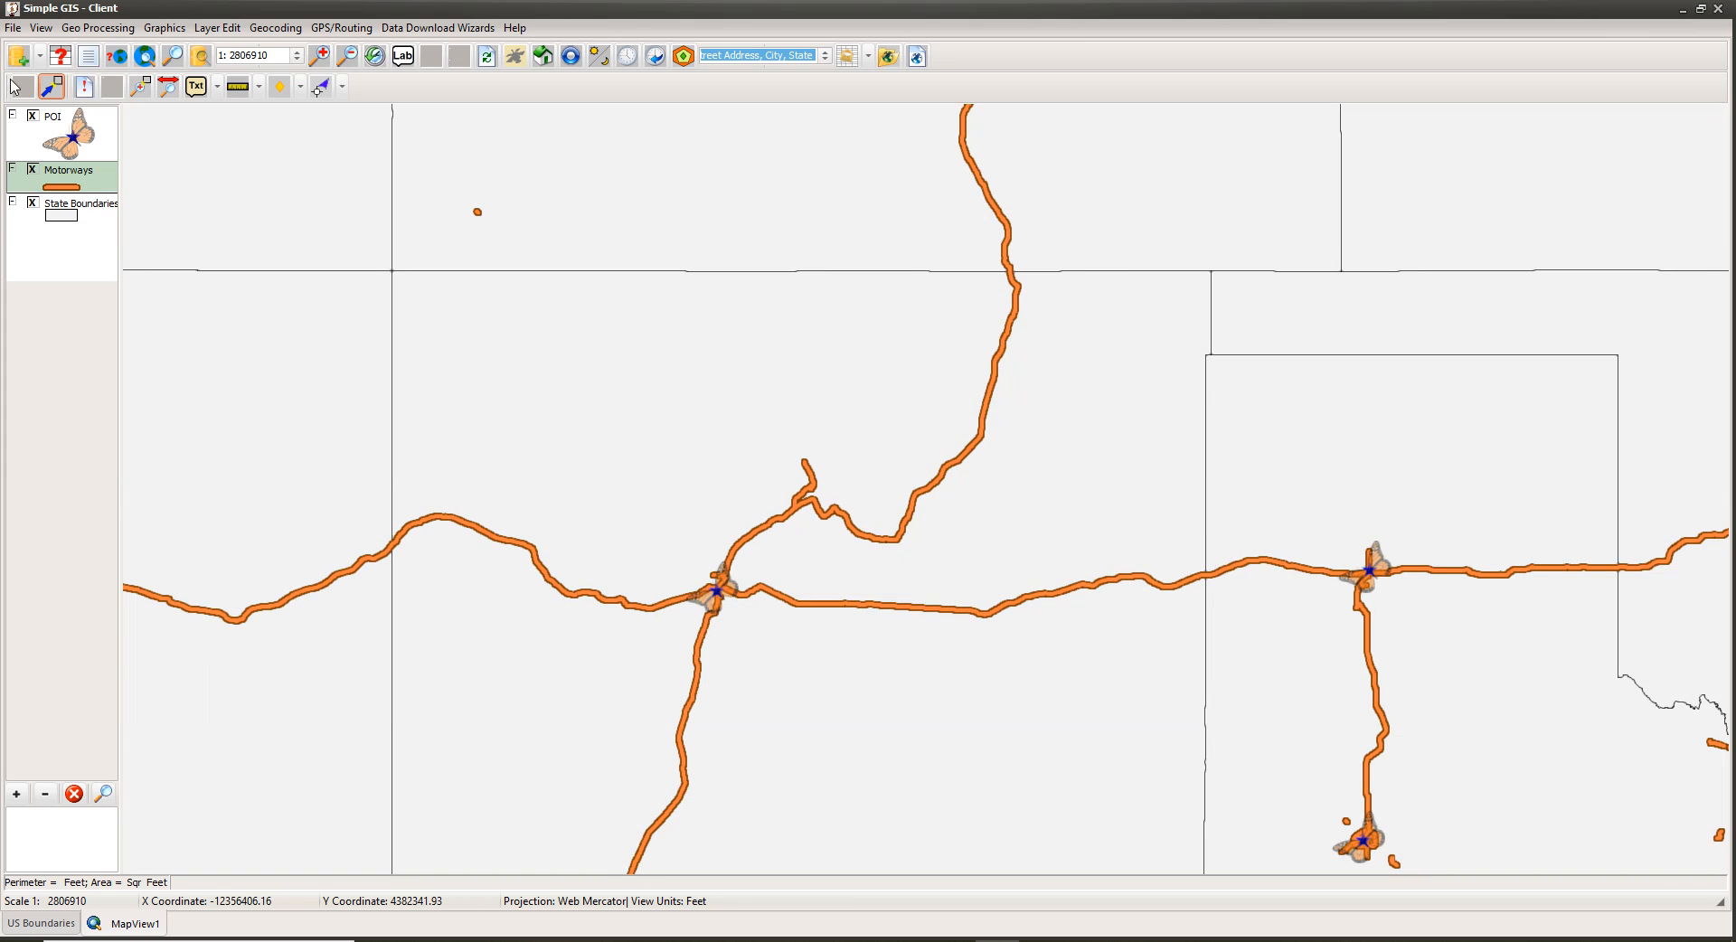
pyautogui.click(33, 116)
pyautogui.click(32, 170)
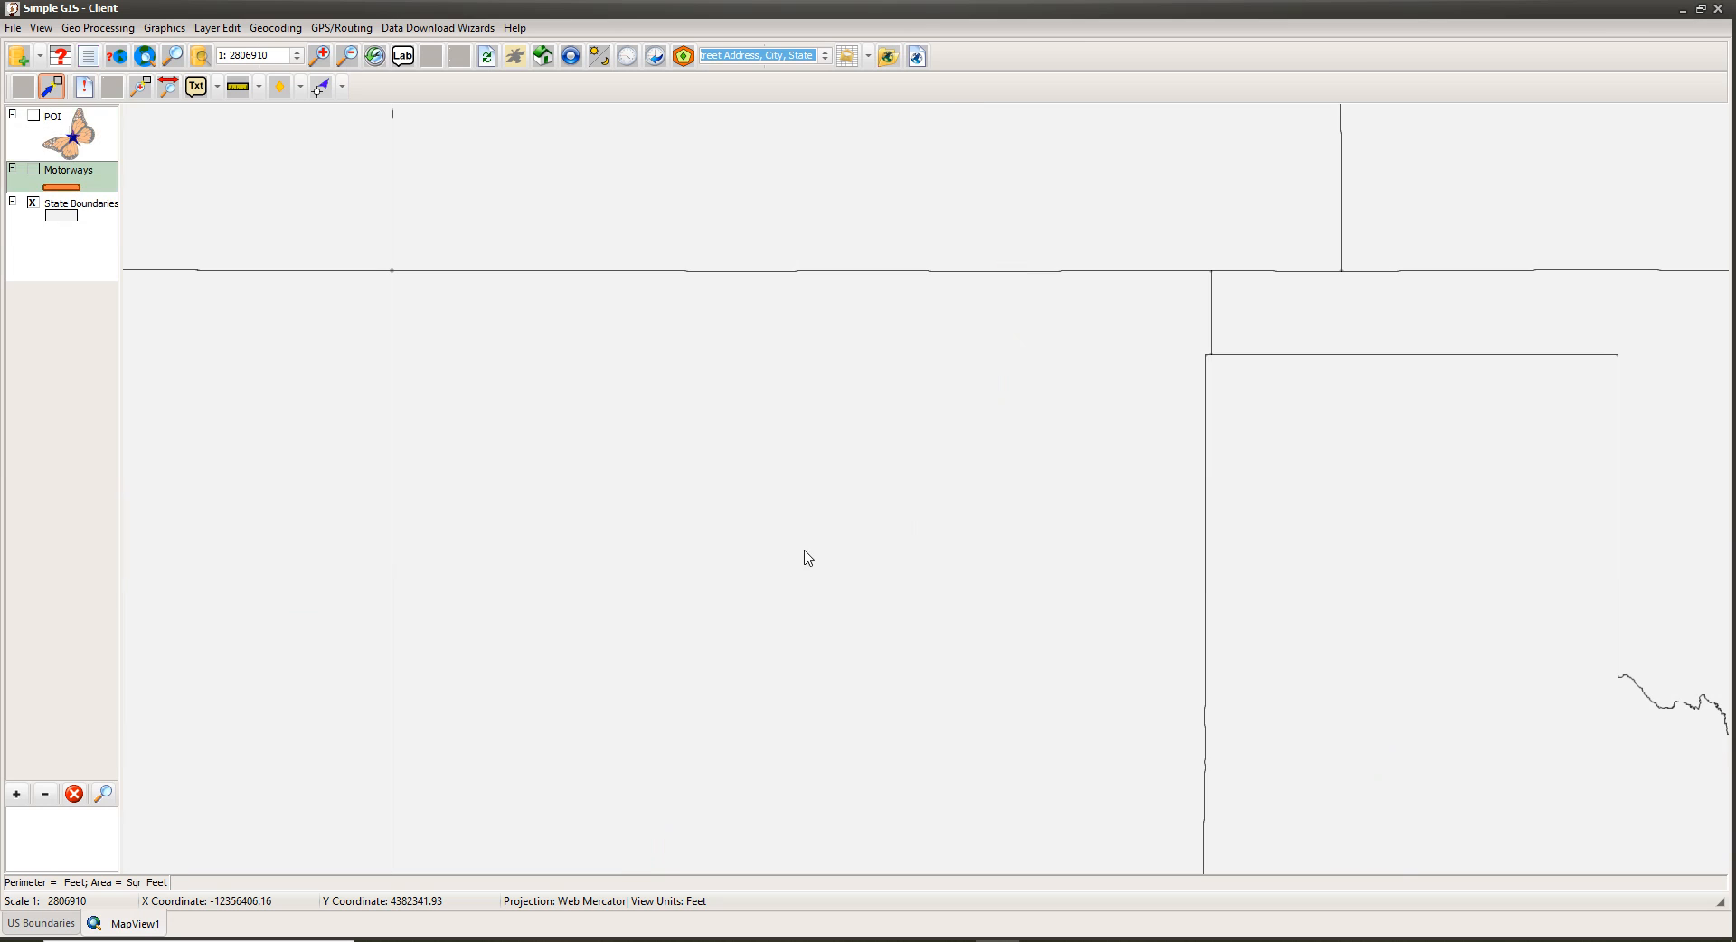
pyautogui.scroll(-1, 803, 549)
pyautogui.moveTo(1104, 729); pyautogui.dragTo(882, 551)
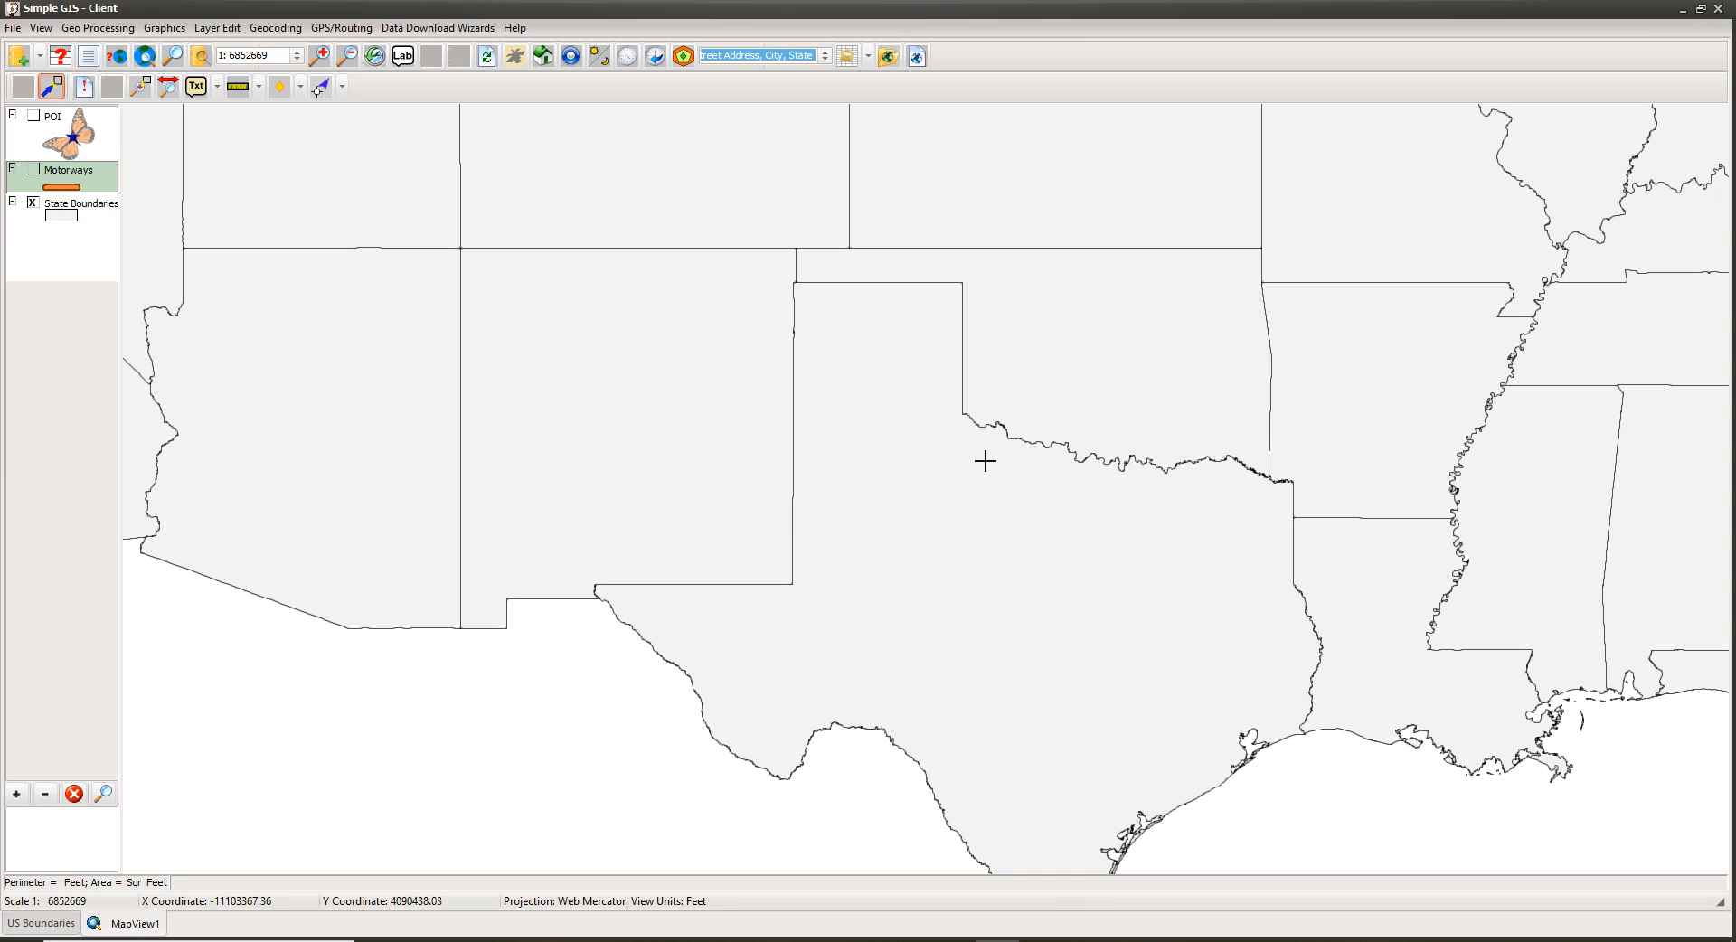
# Open the State Boundaries layer's current light grey polygon symbol for editing from its legend palette and show the brush settings.
pyautogui.click(76, 218)
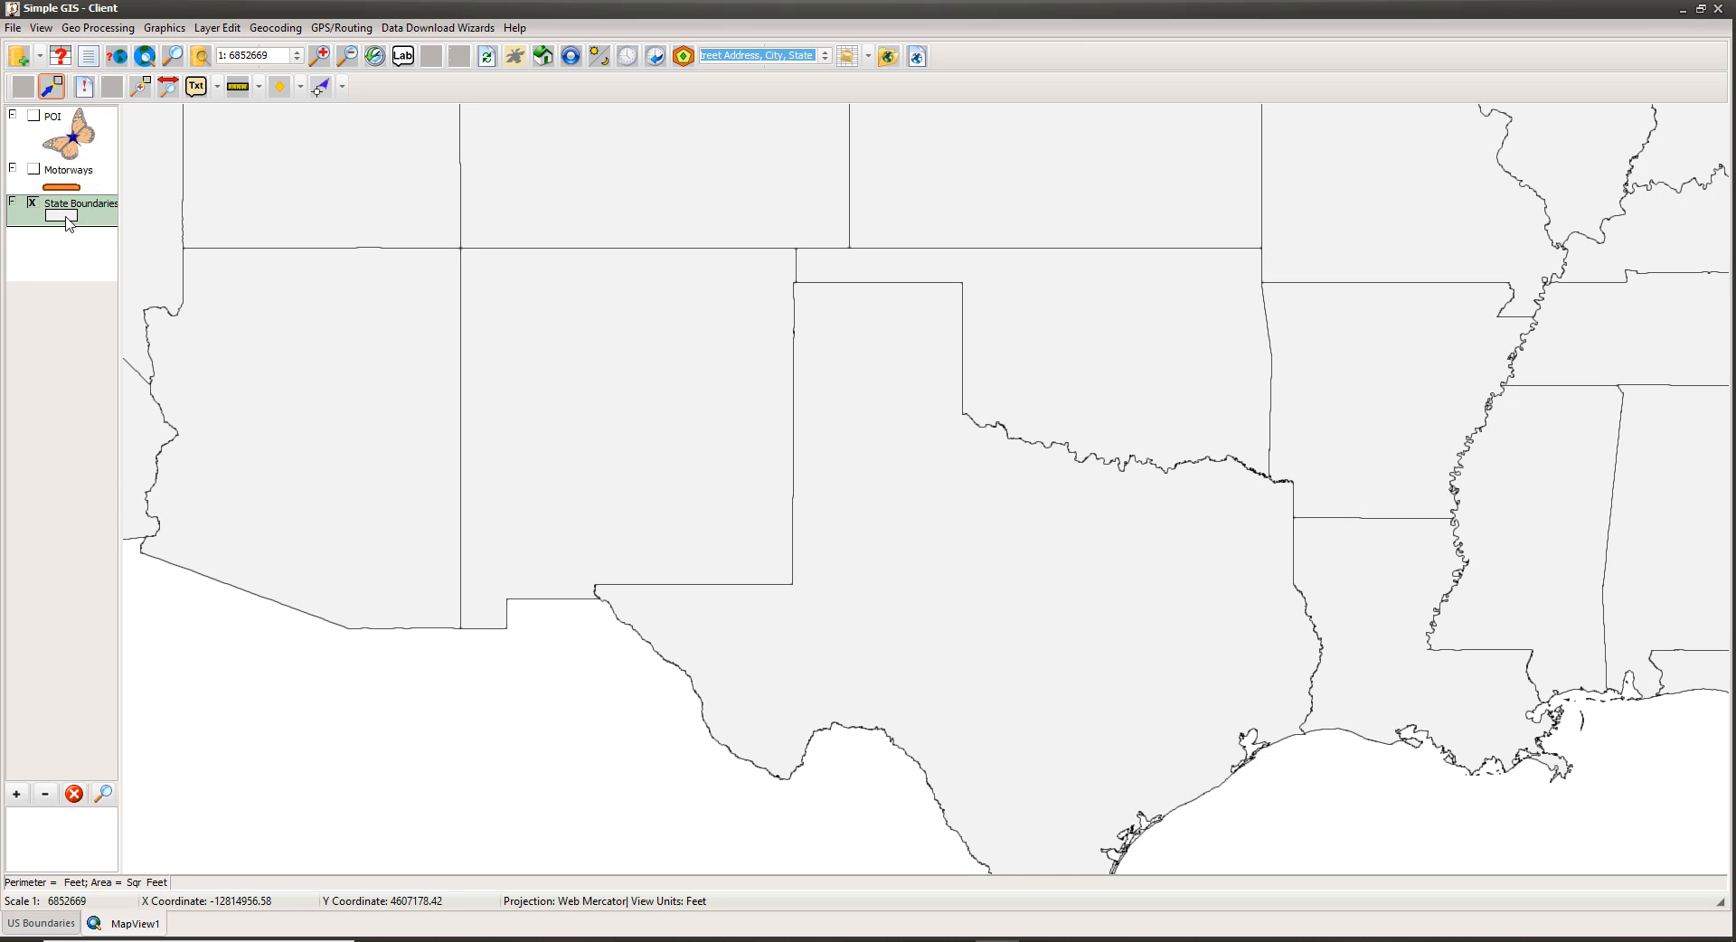
pyautogui.doubleClick(65, 223)
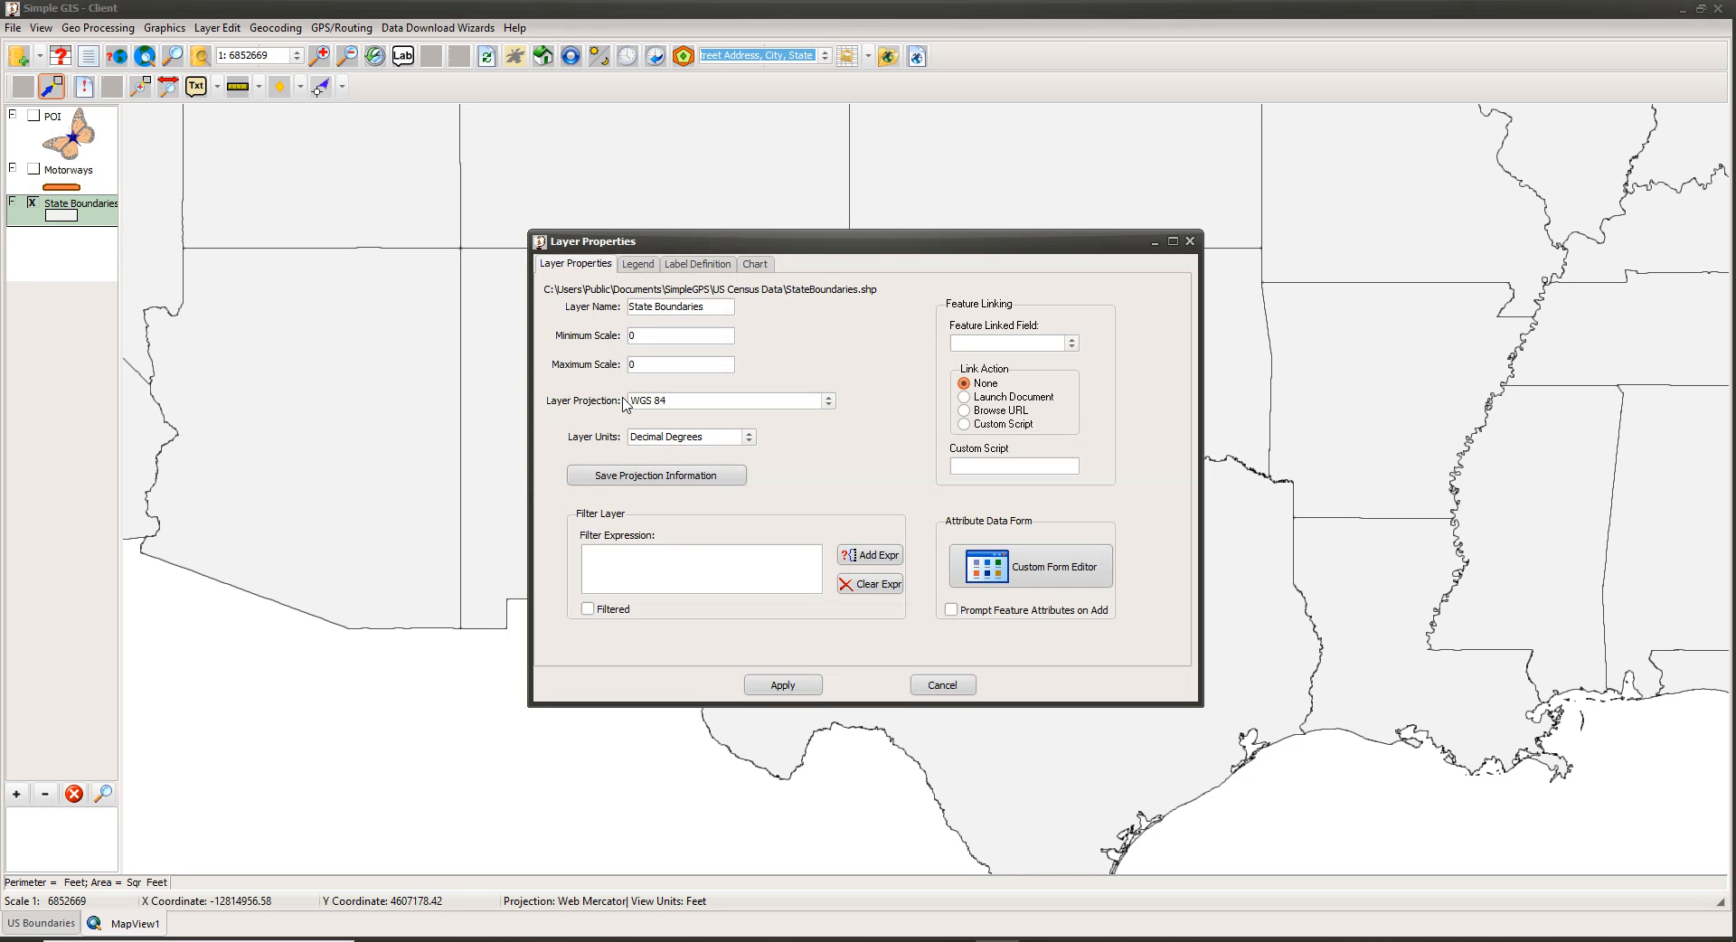
pyautogui.click(638, 264)
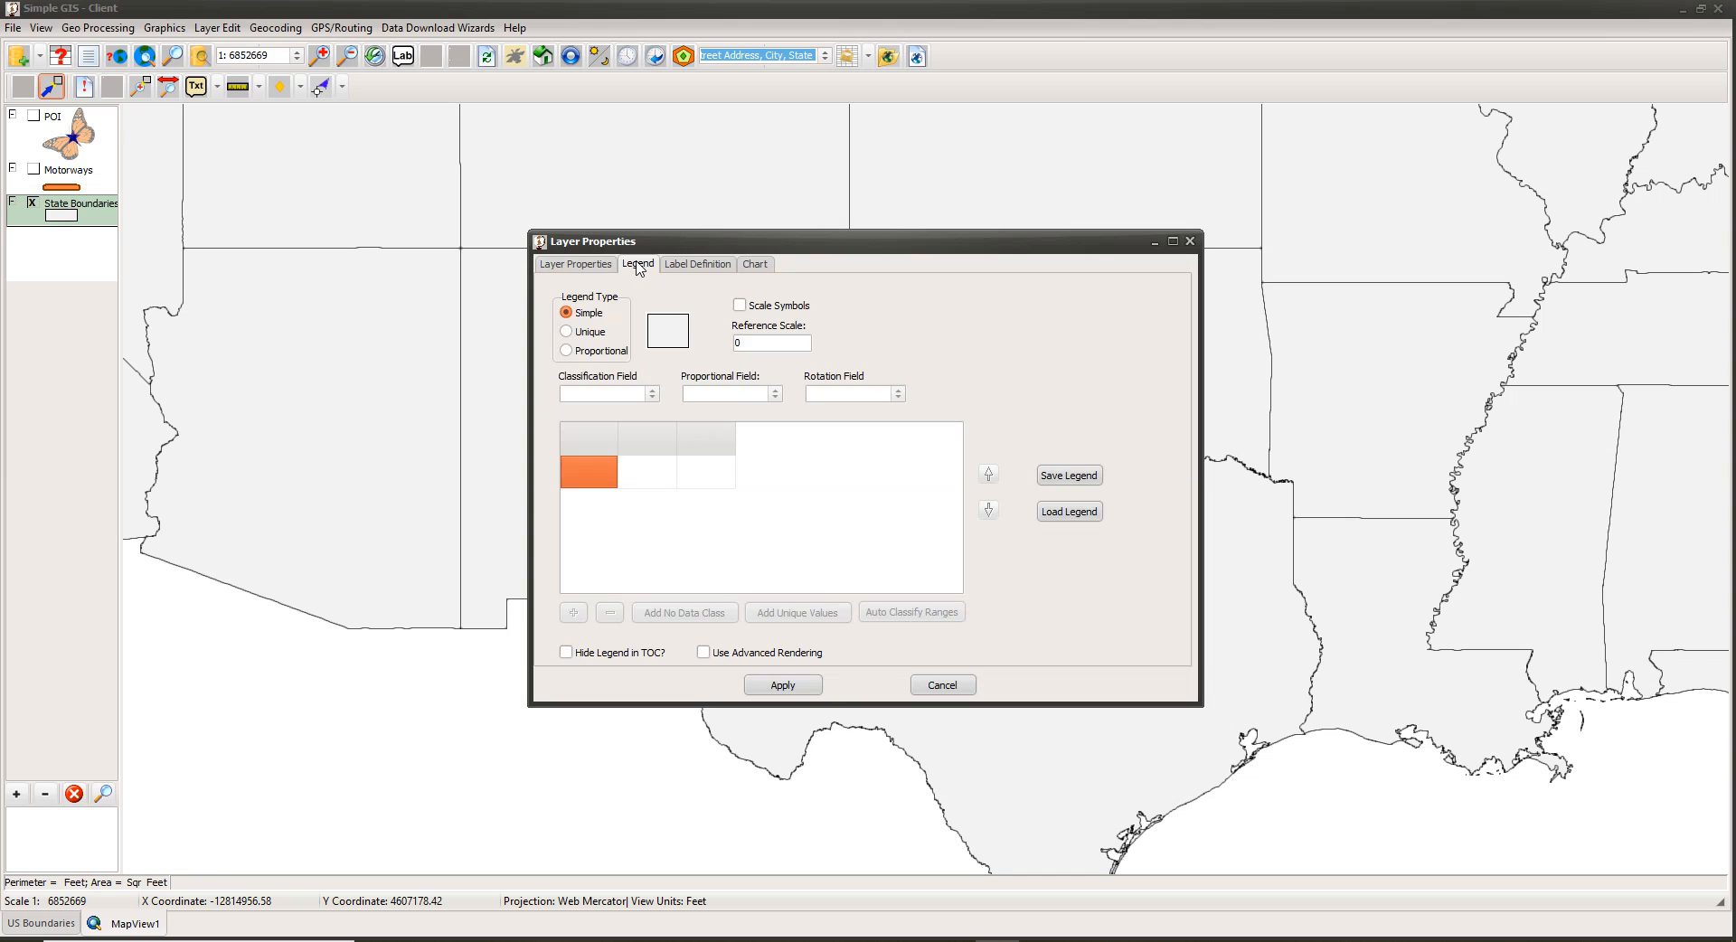
pyautogui.click(657, 336)
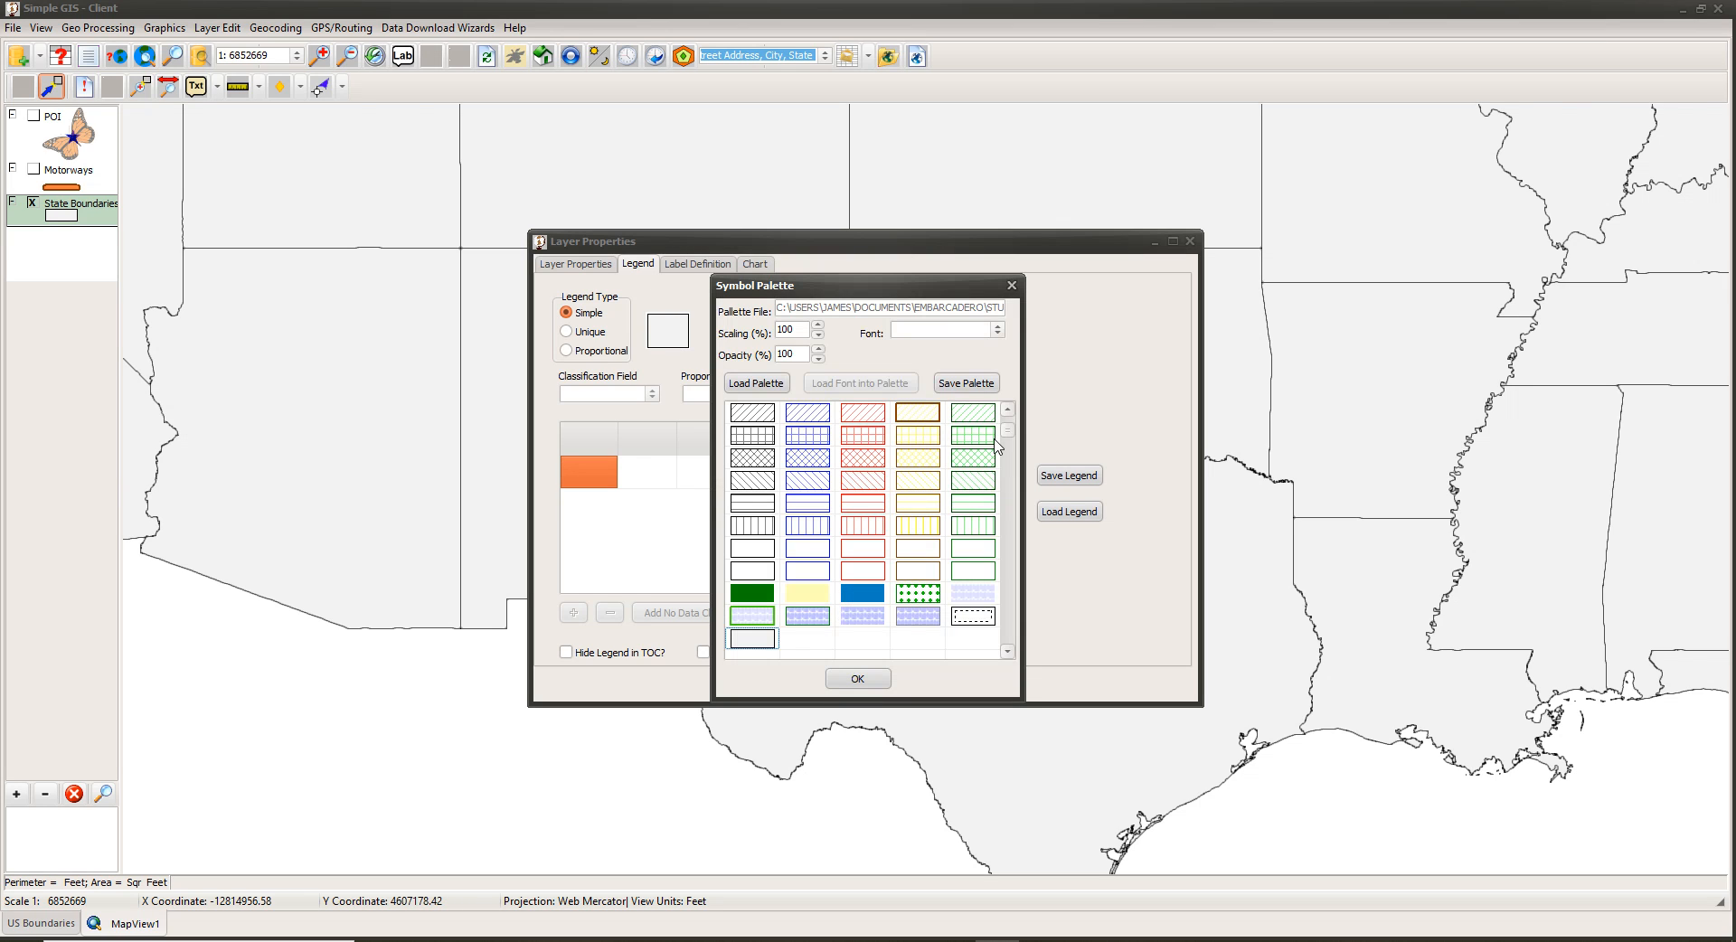
pyautogui.click(760, 648)
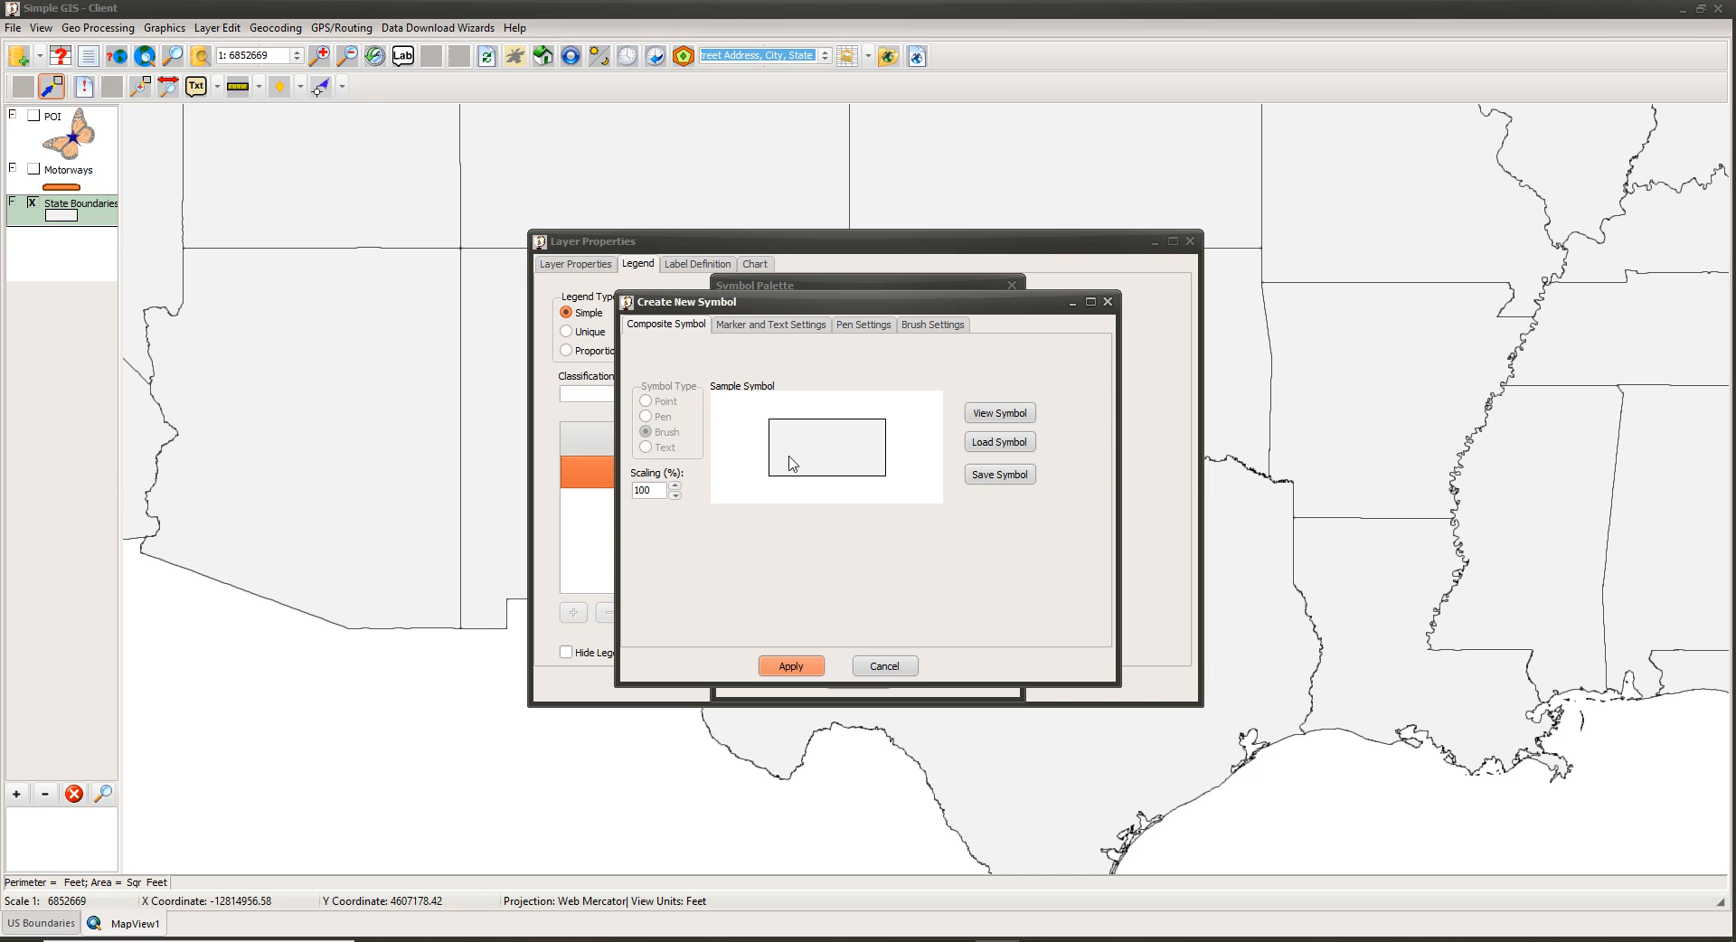
pyautogui.click(926, 331)
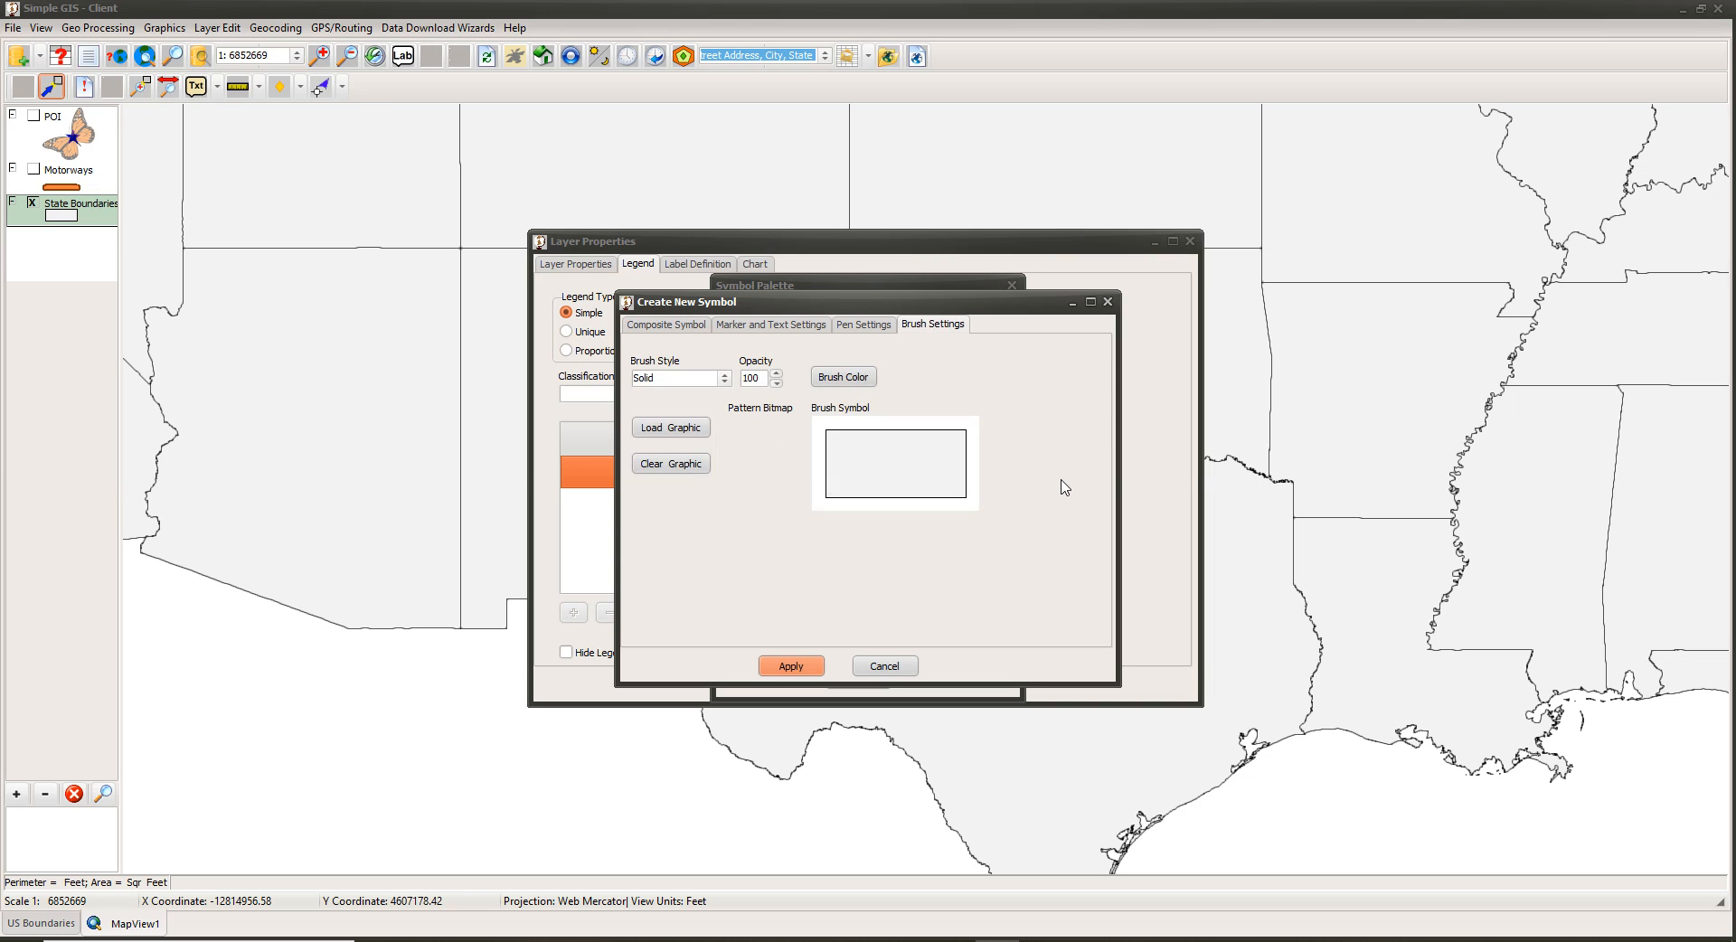
# Set the polygon's brush style to Forward Diagonal and its brush colour to grey-teal.
pyautogui.click(725, 378)
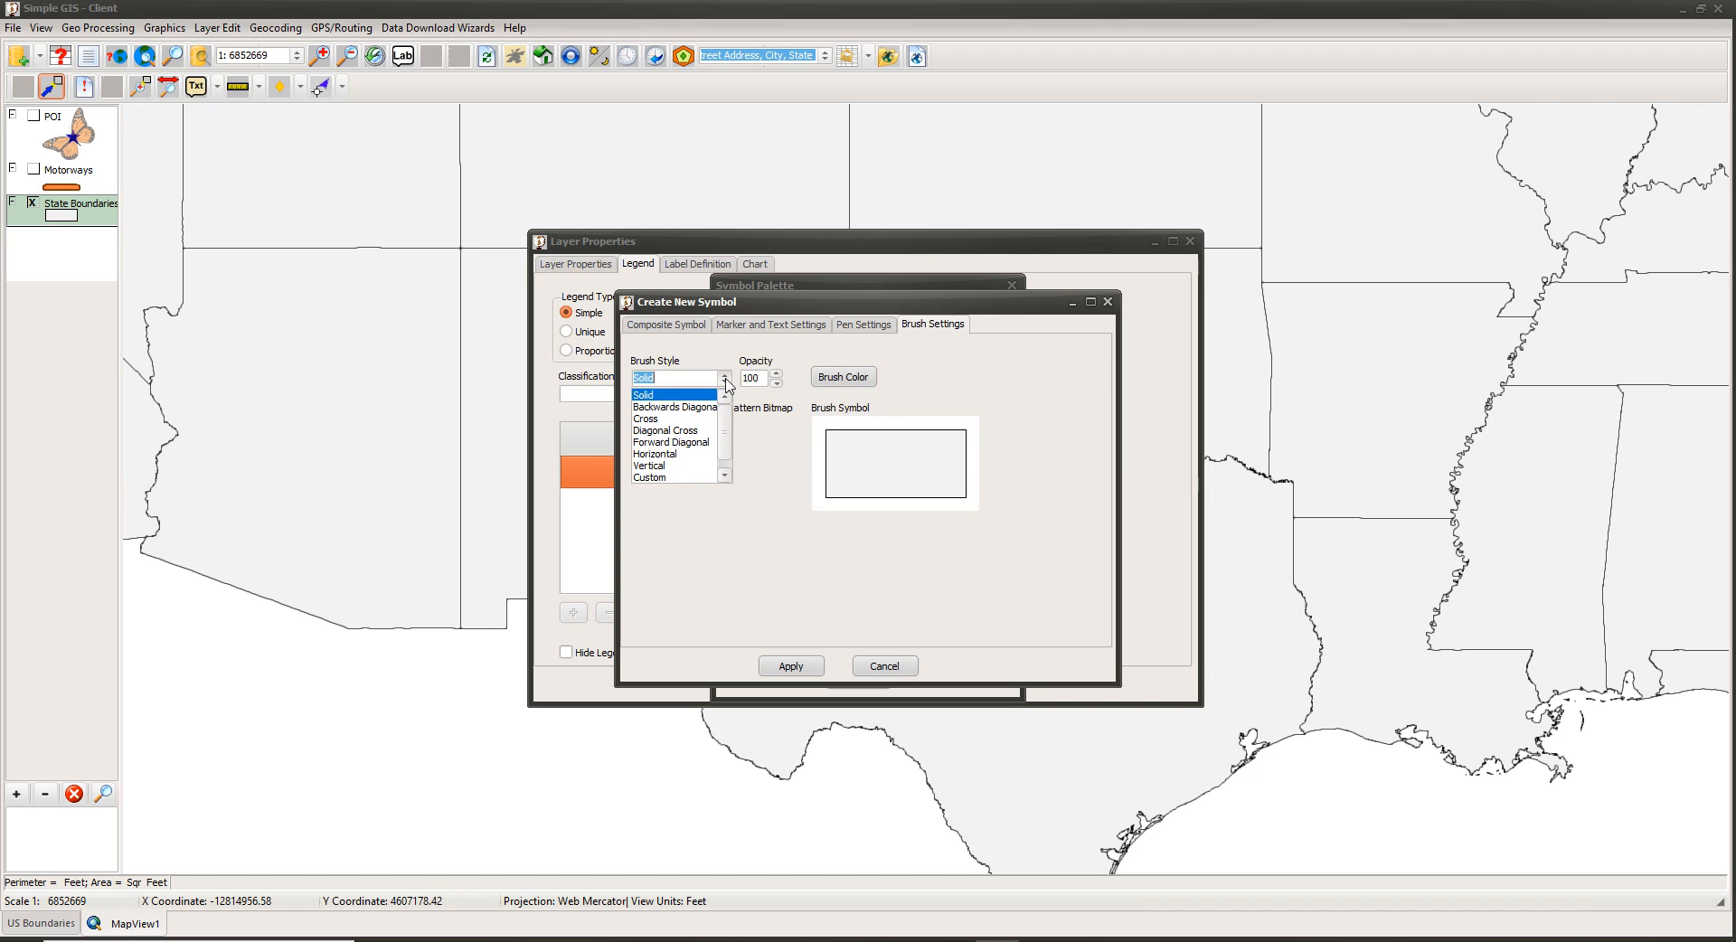
pyautogui.click(669, 418)
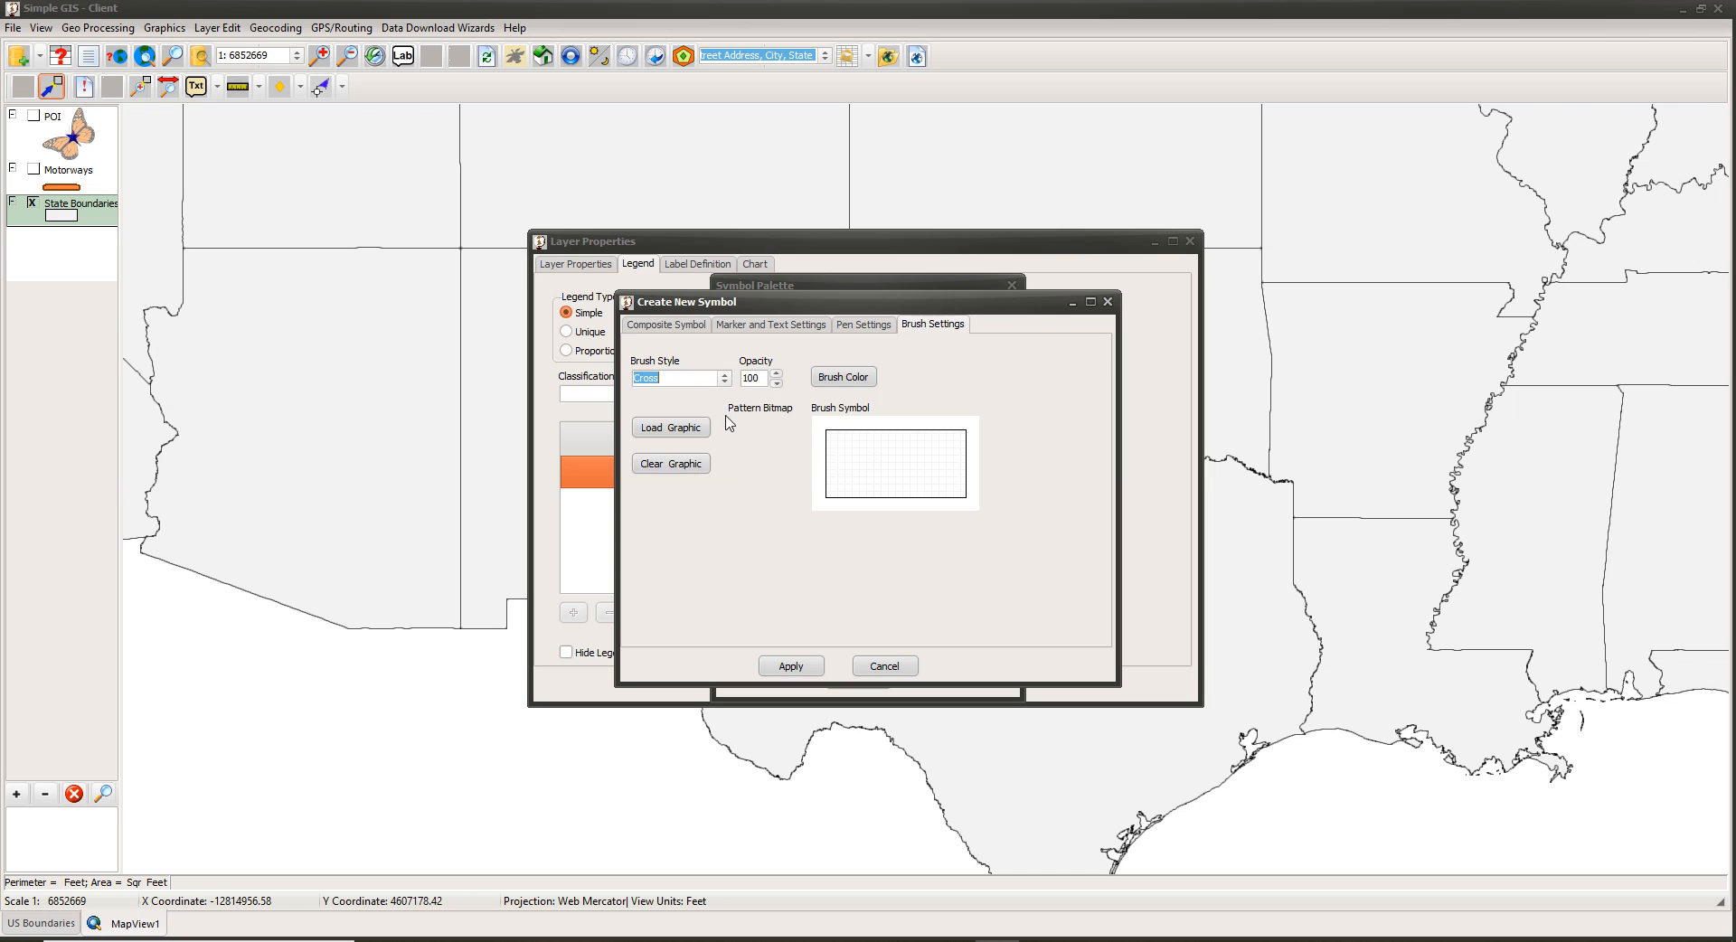
pyautogui.click(725, 378)
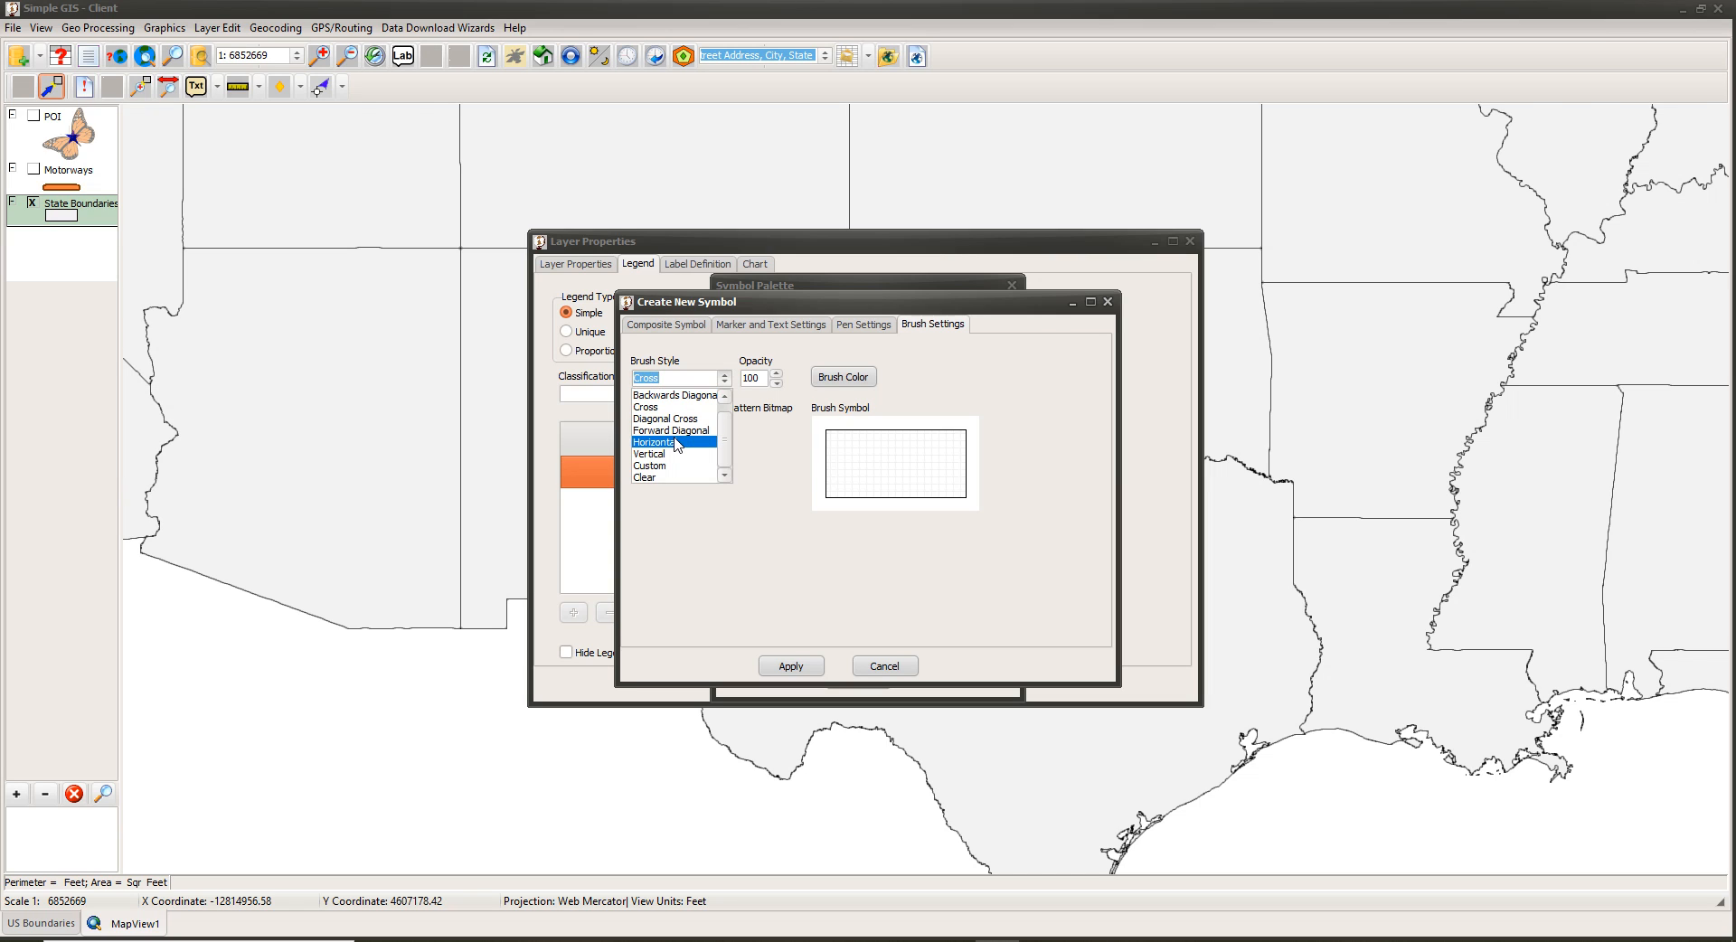
pyautogui.click(682, 430)
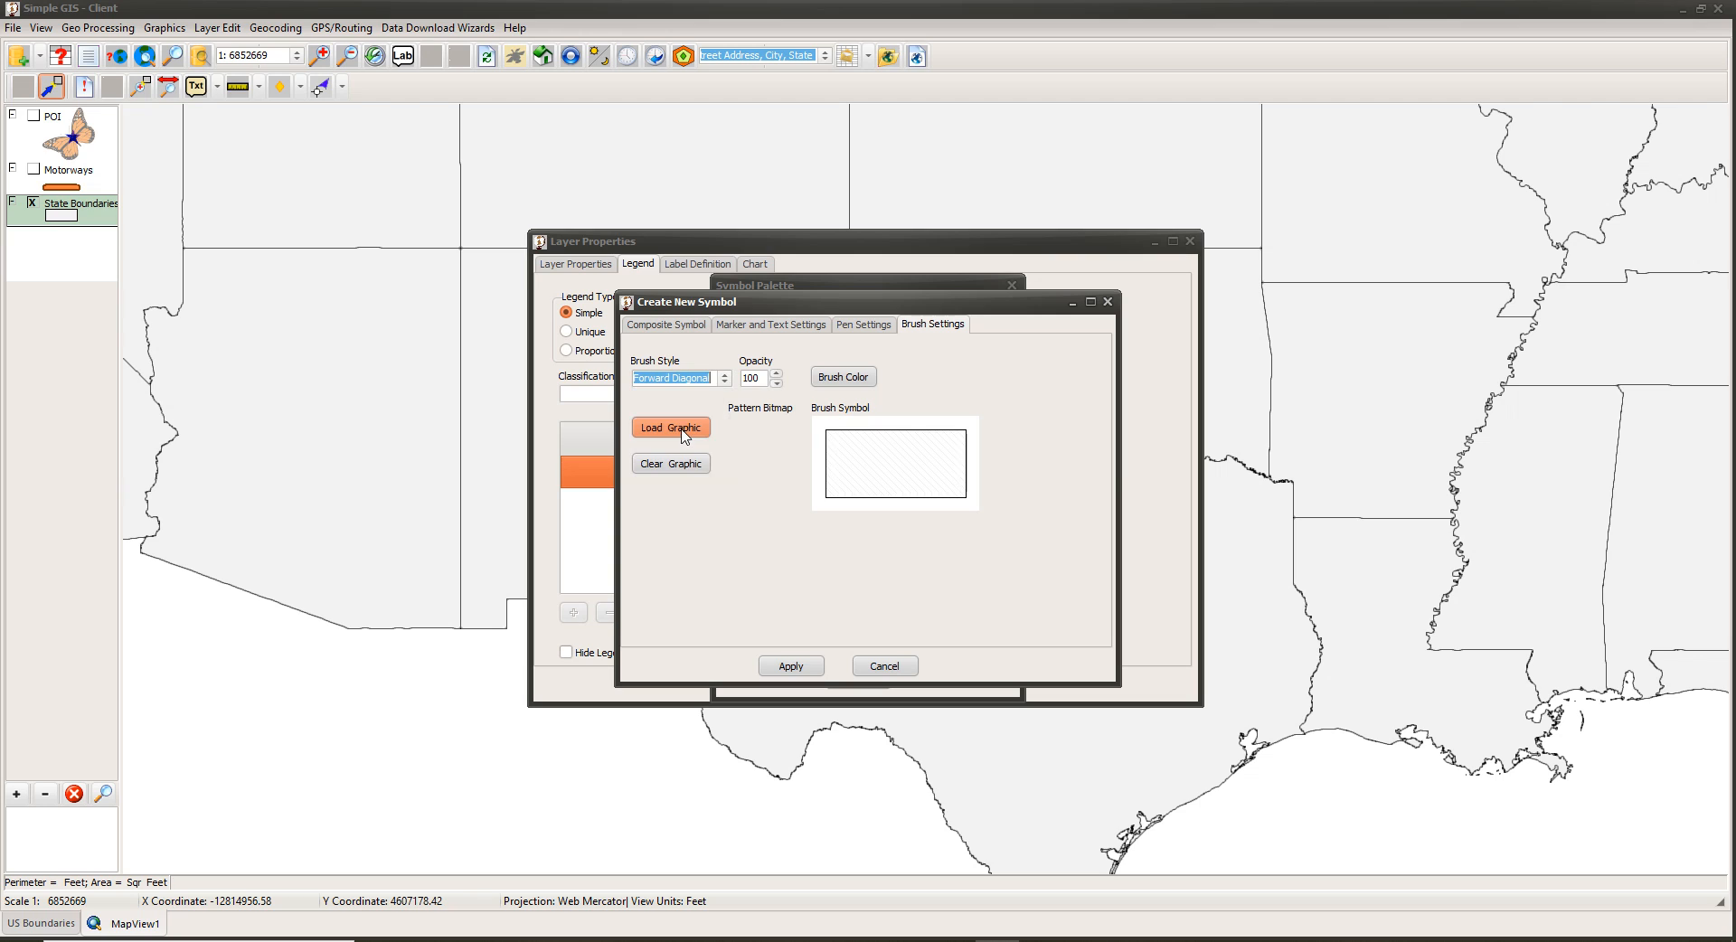
pyautogui.click(842, 377)
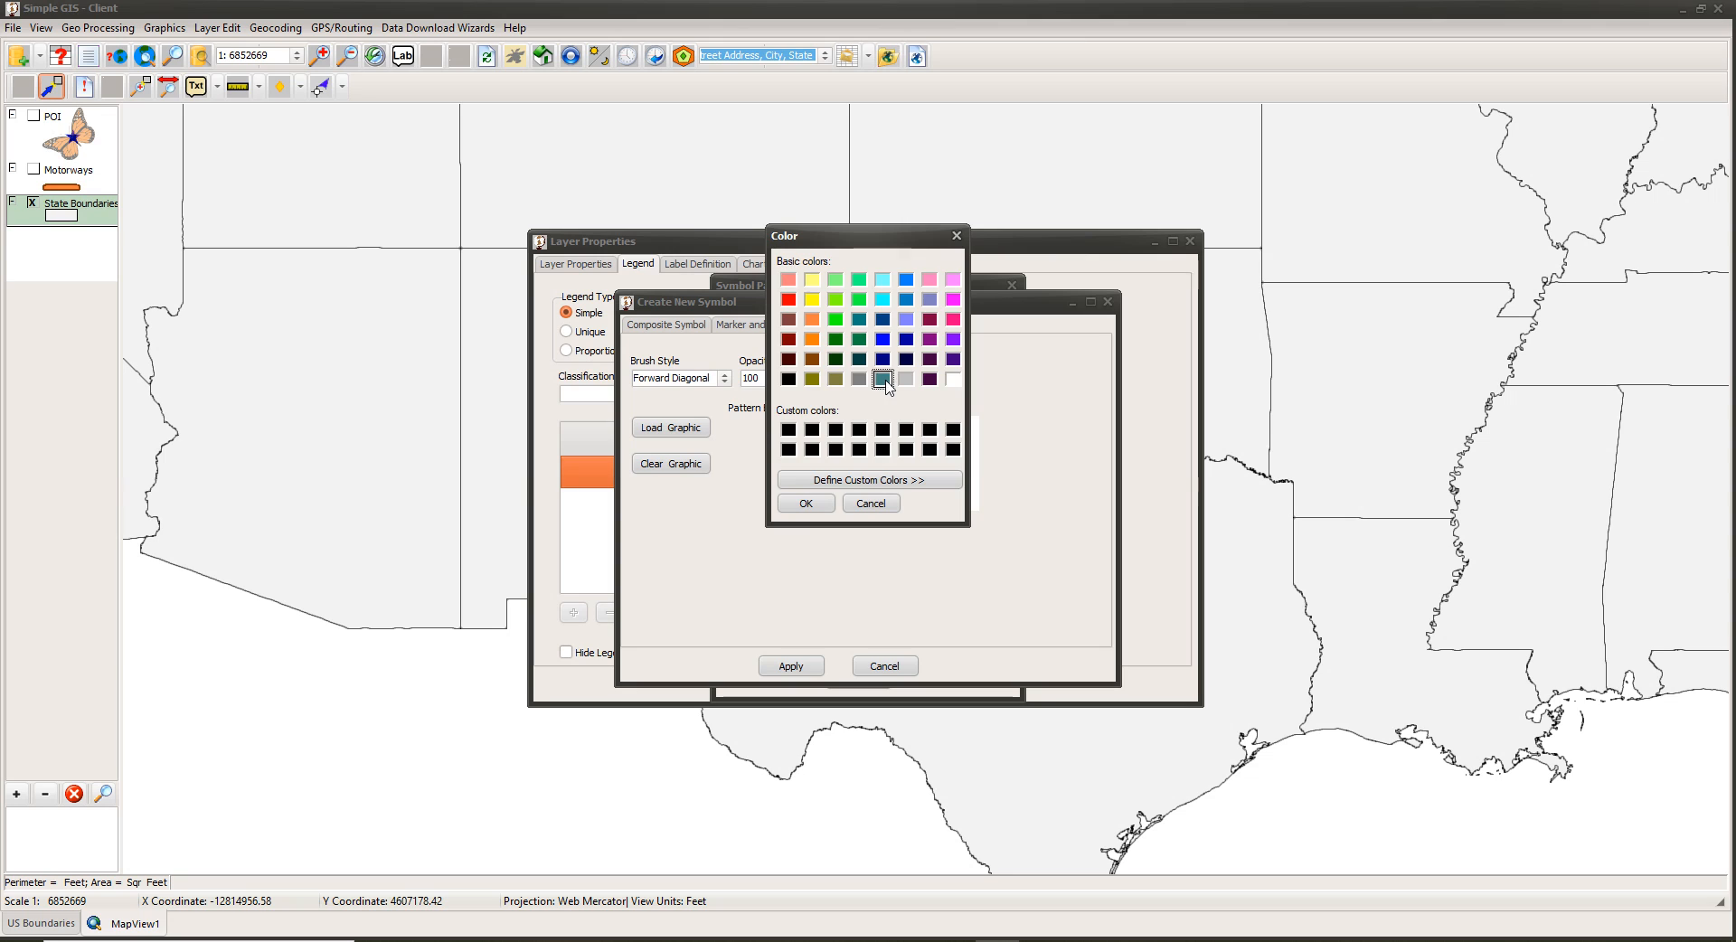
pyautogui.click(818, 505)
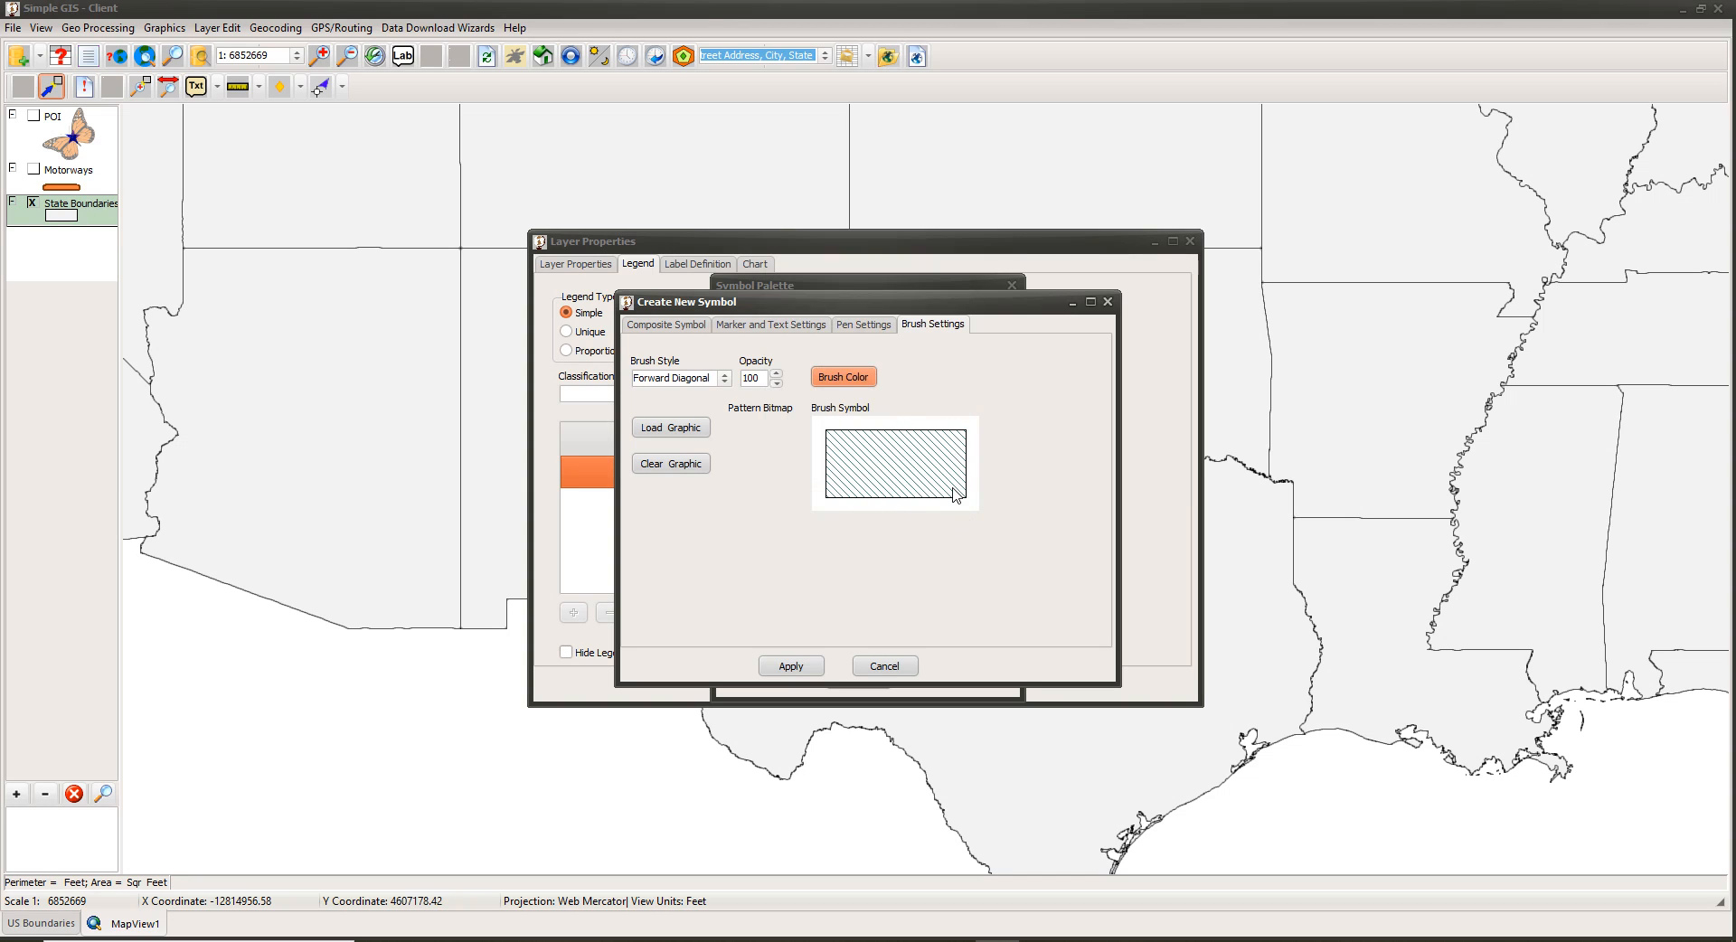
# Style the polygon's outline pen as a red Dash line with a width of 2.25.
pyautogui.click(863, 324)
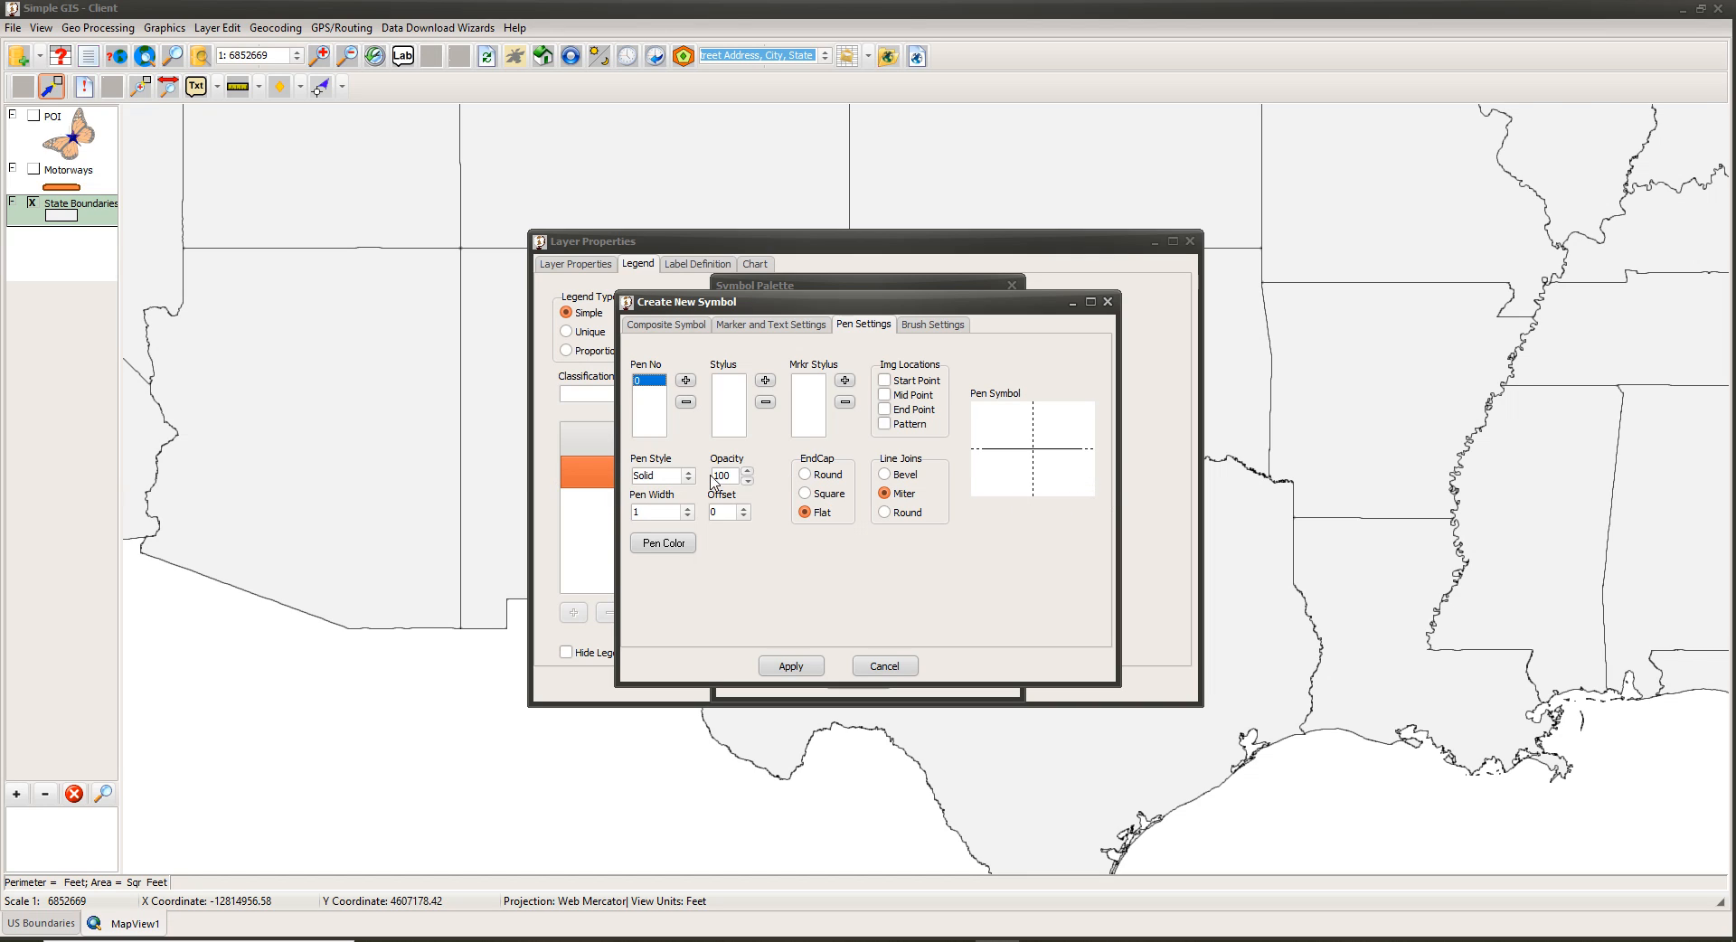
pyautogui.click(687, 512)
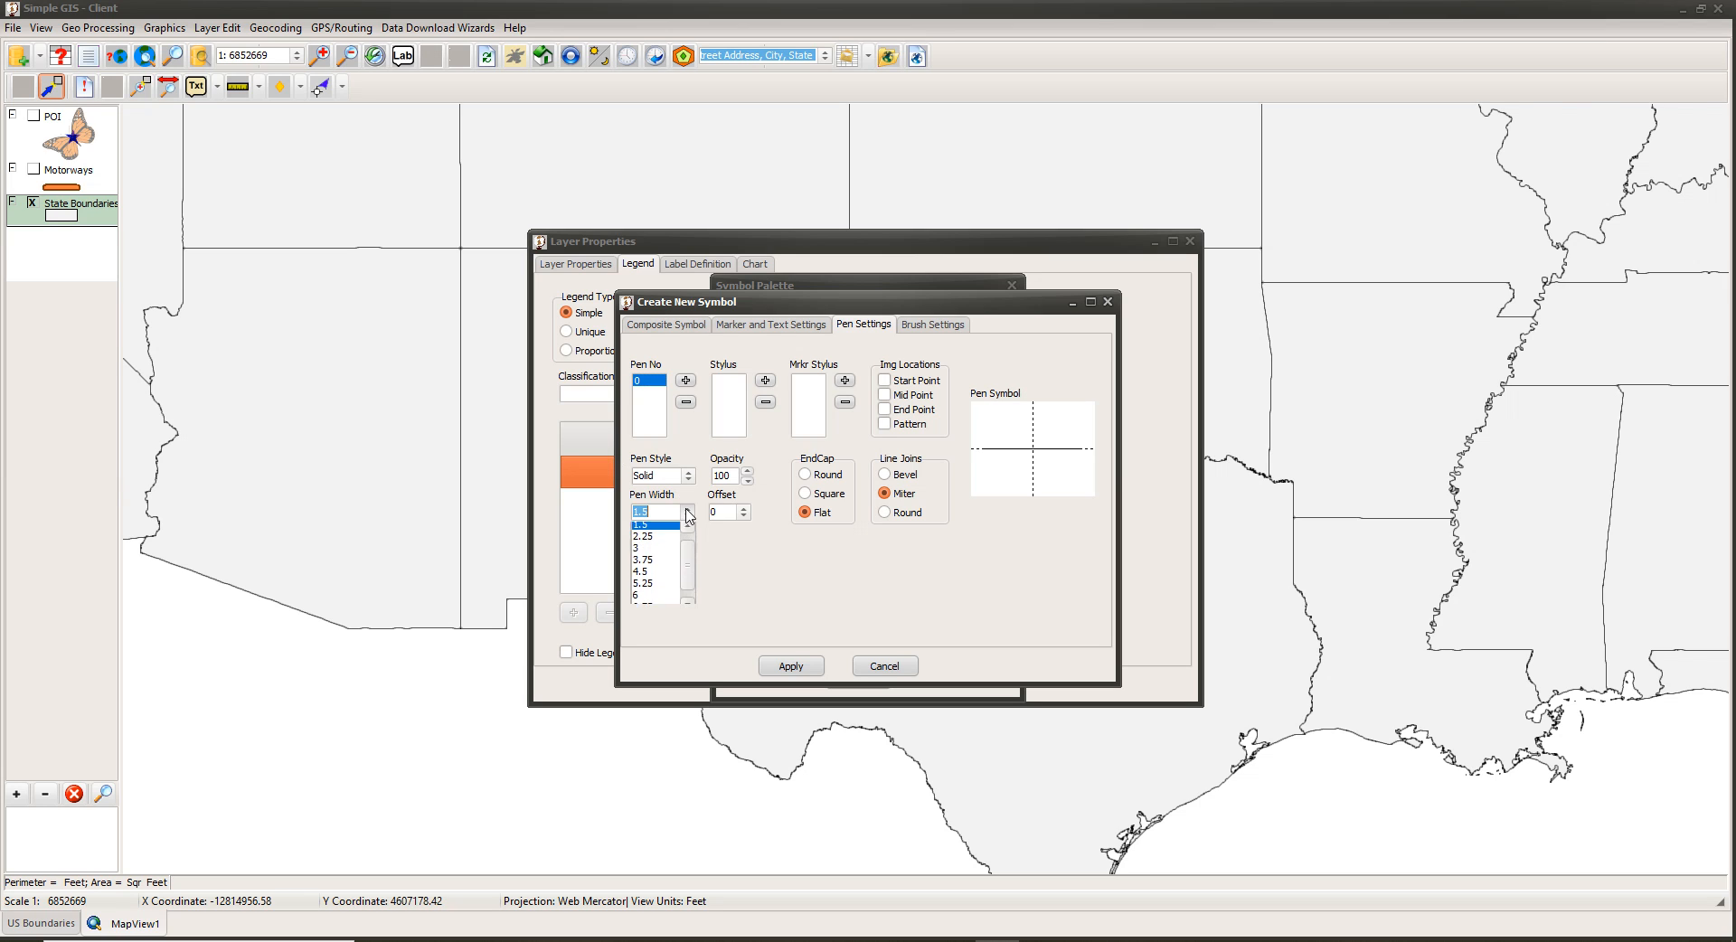
pyautogui.click(663, 543)
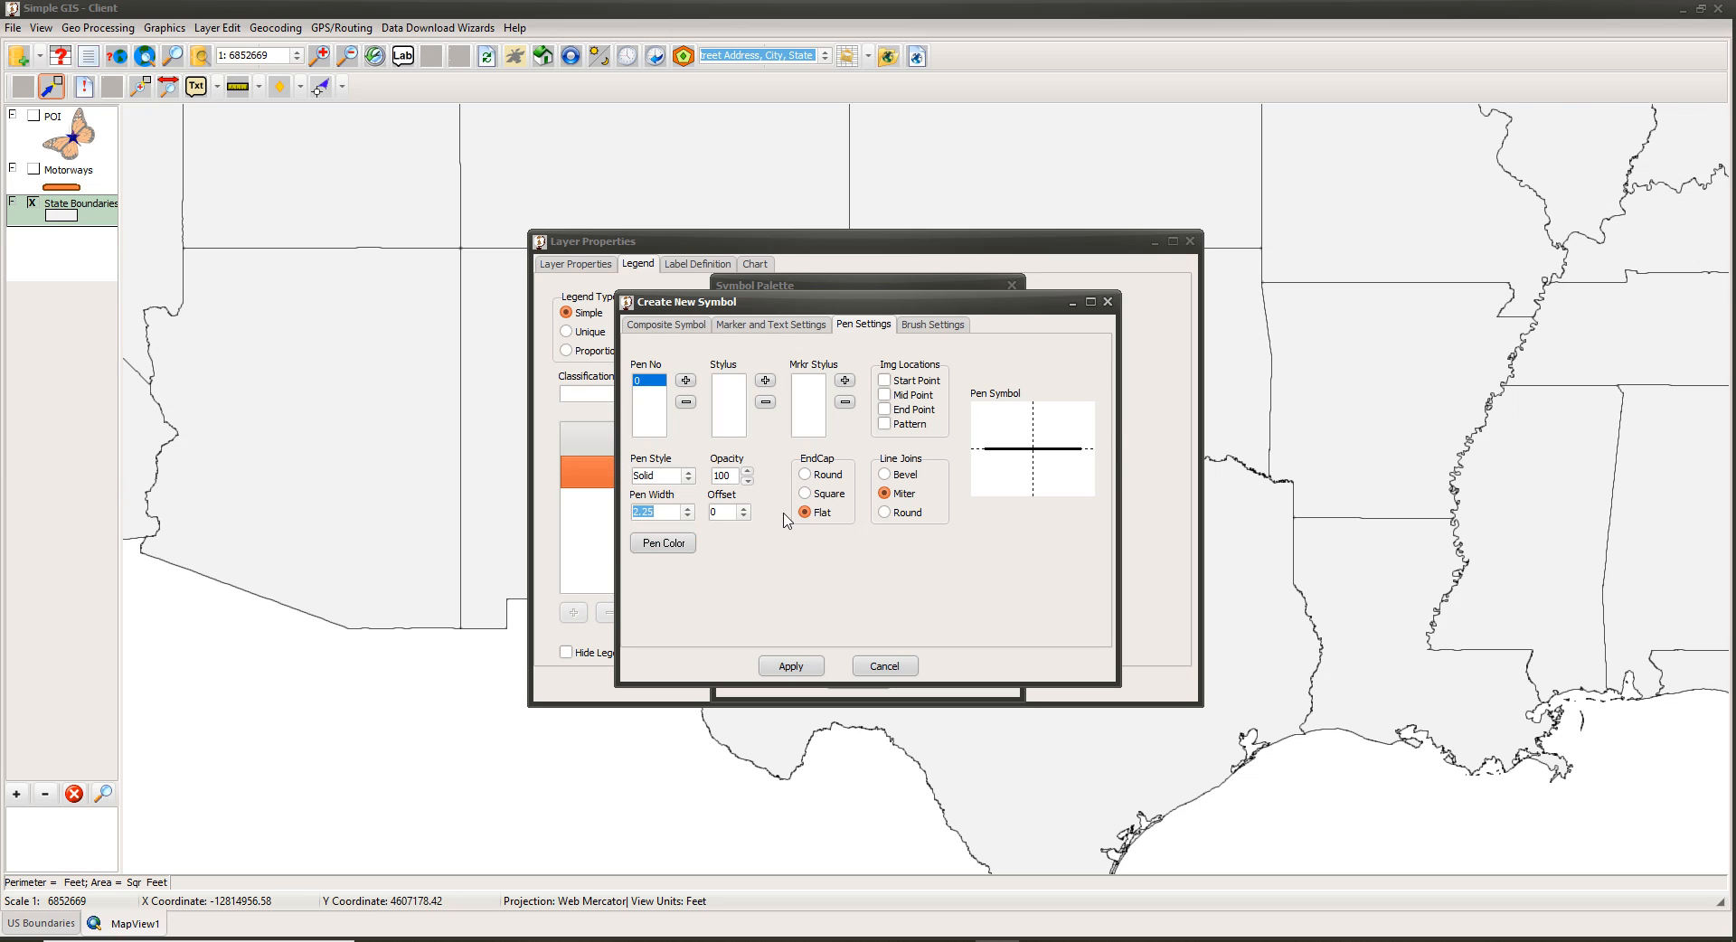
pyautogui.click(663, 543)
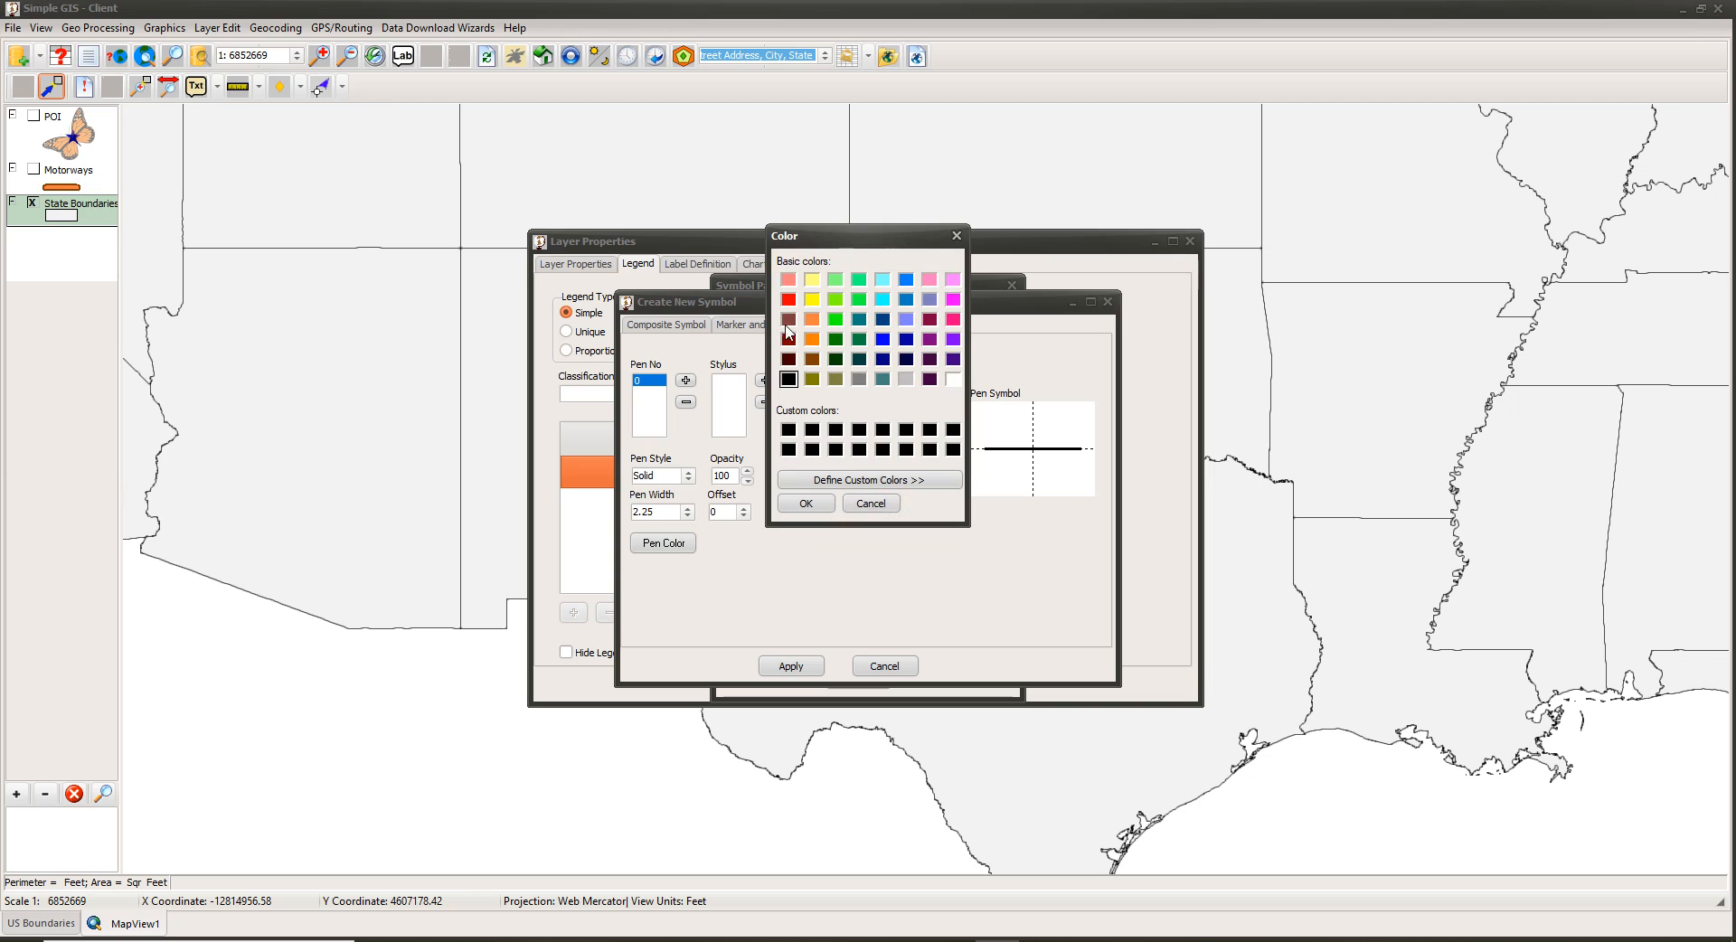
pyautogui.click(788, 300)
pyautogui.click(806, 503)
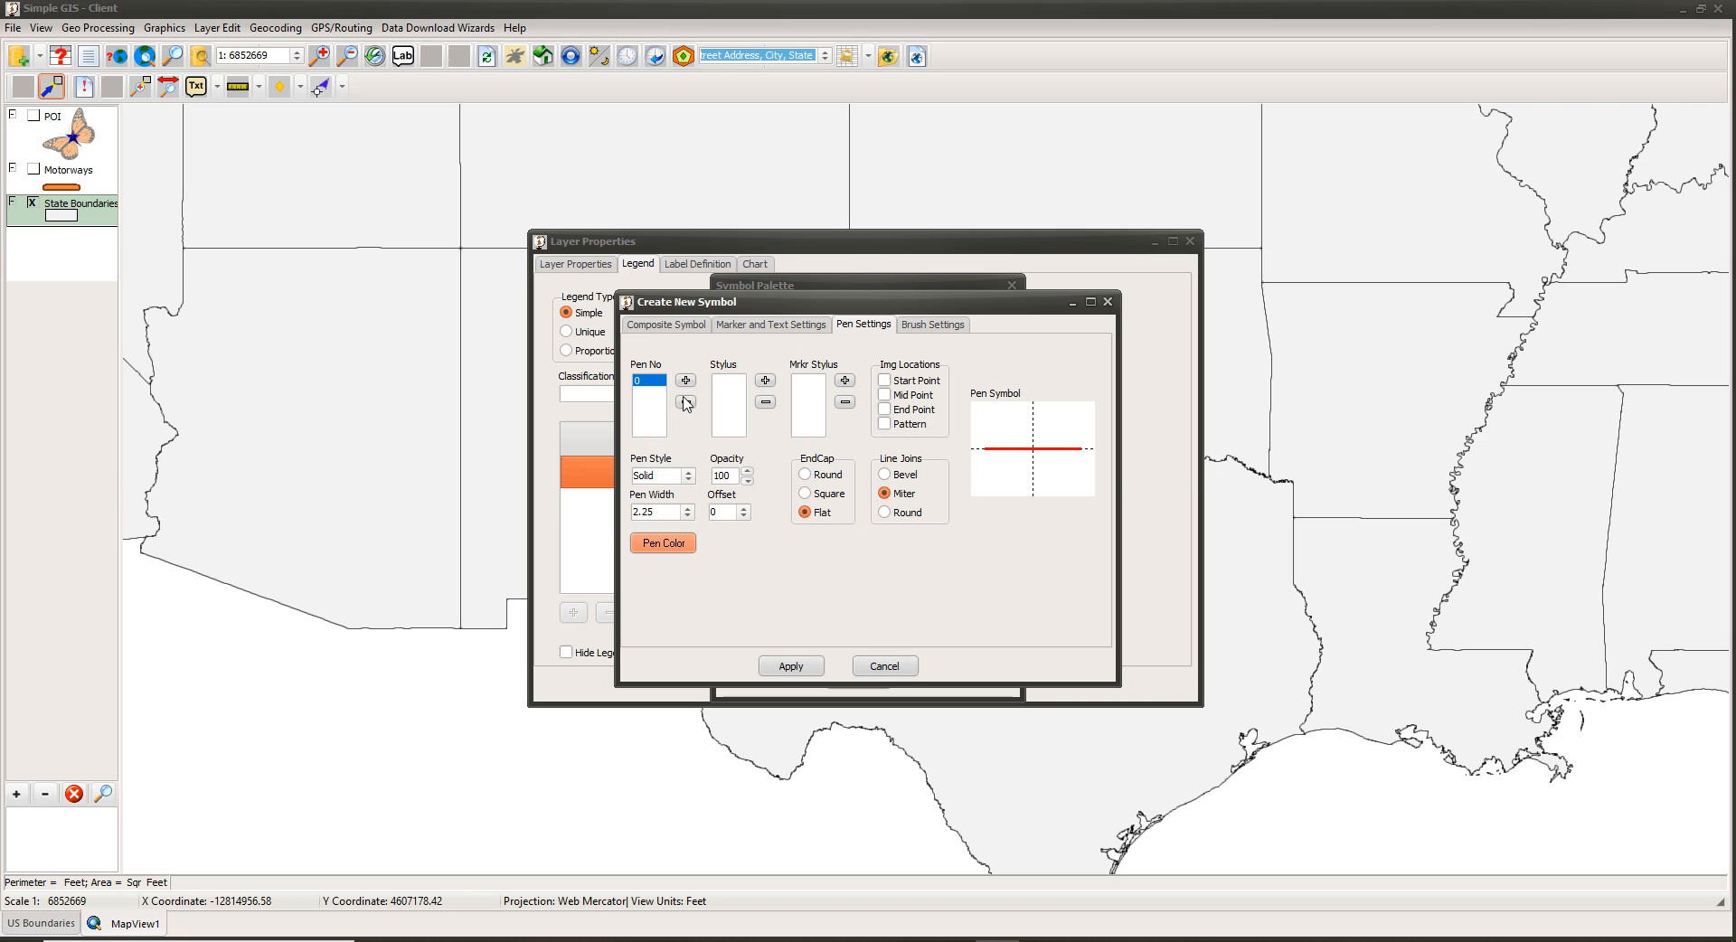
pyautogui.click(689, 476)
pyautogui.click(664, 504)
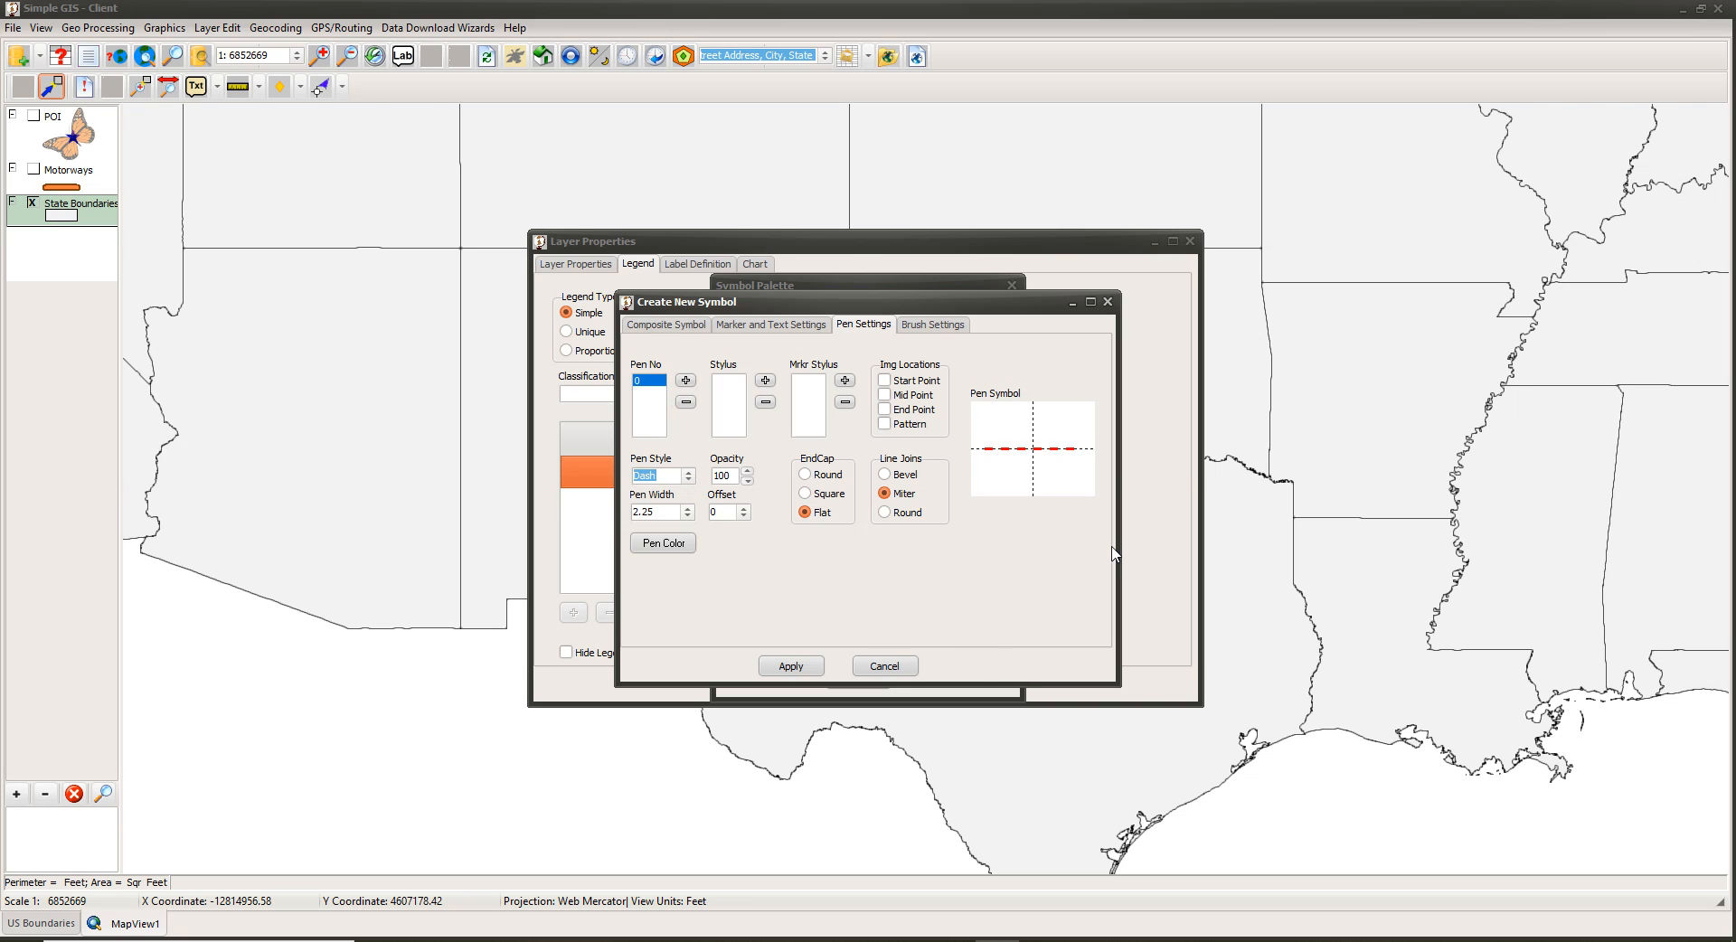
# Review the polygon symbol's composite sample along with its marker and pen settings.
pyautogui.click(677, 329)
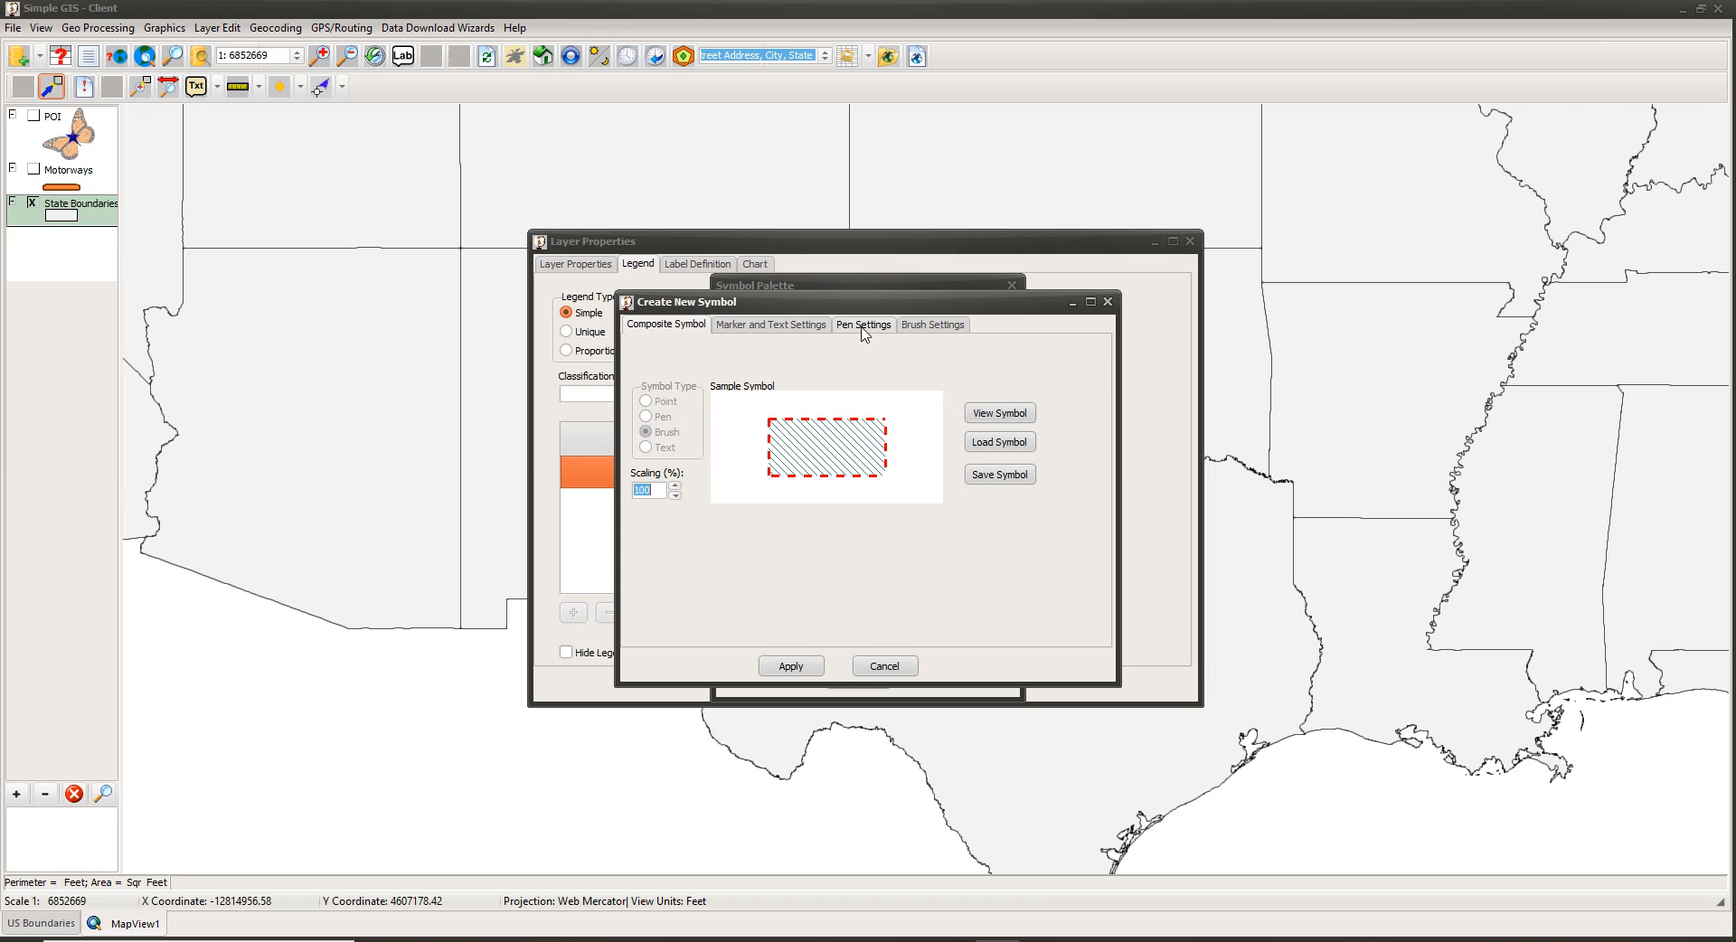
pyautogui.click(800, 335)
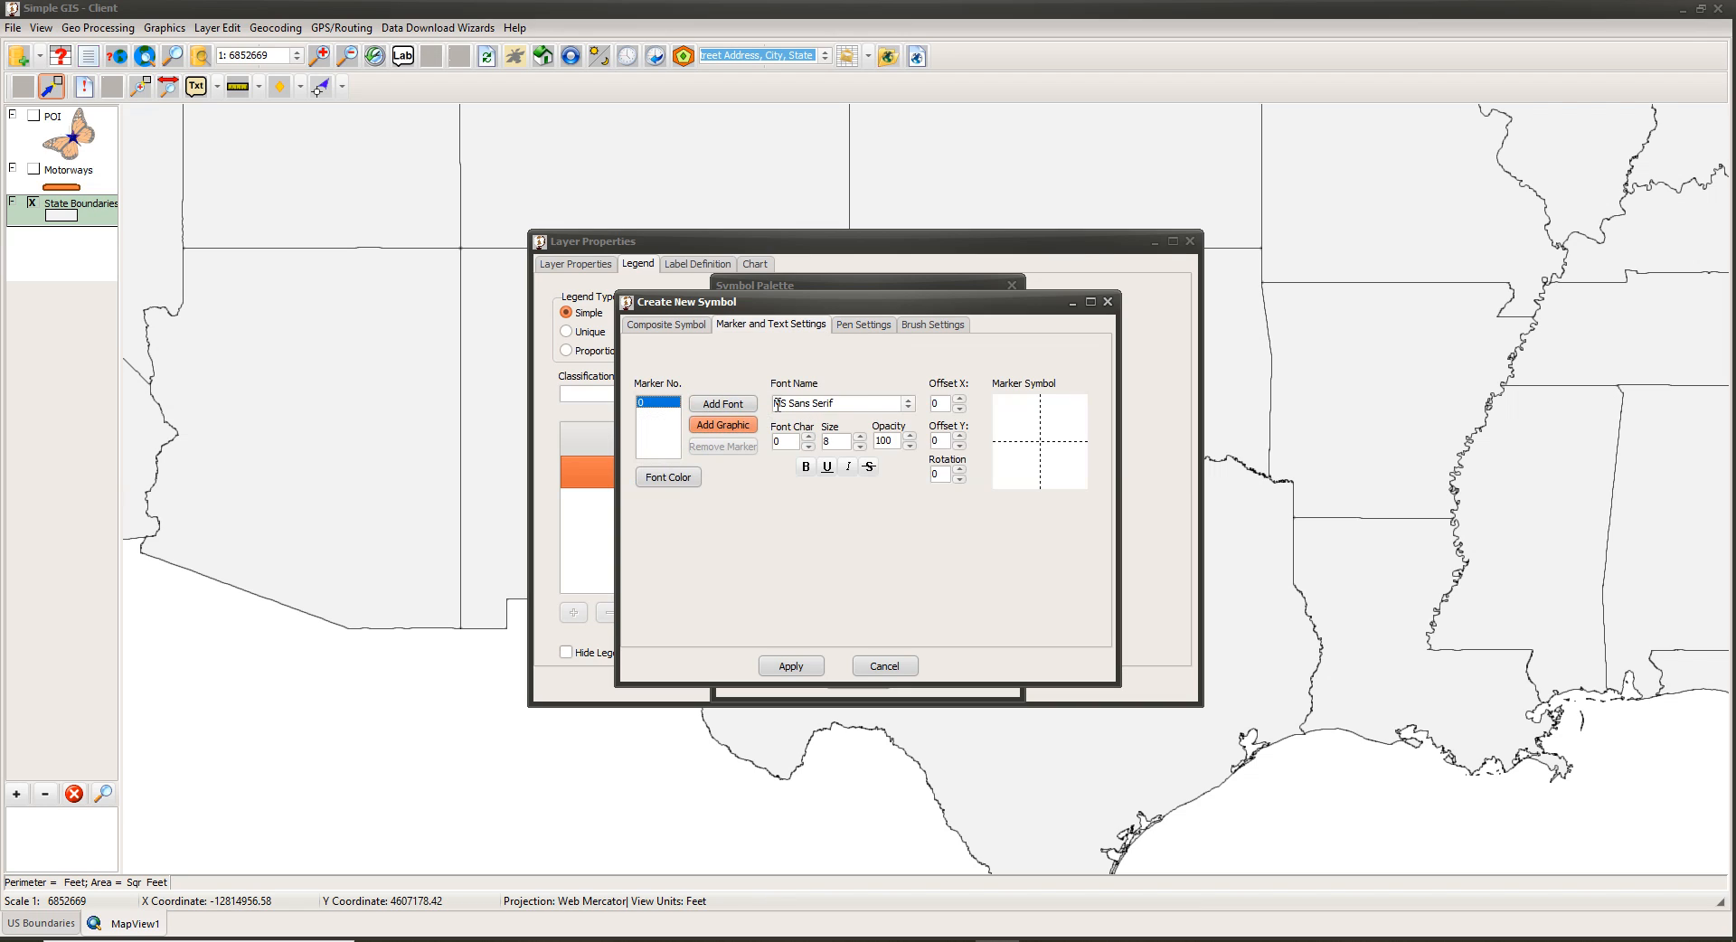
pyautogui.click(864, 326)
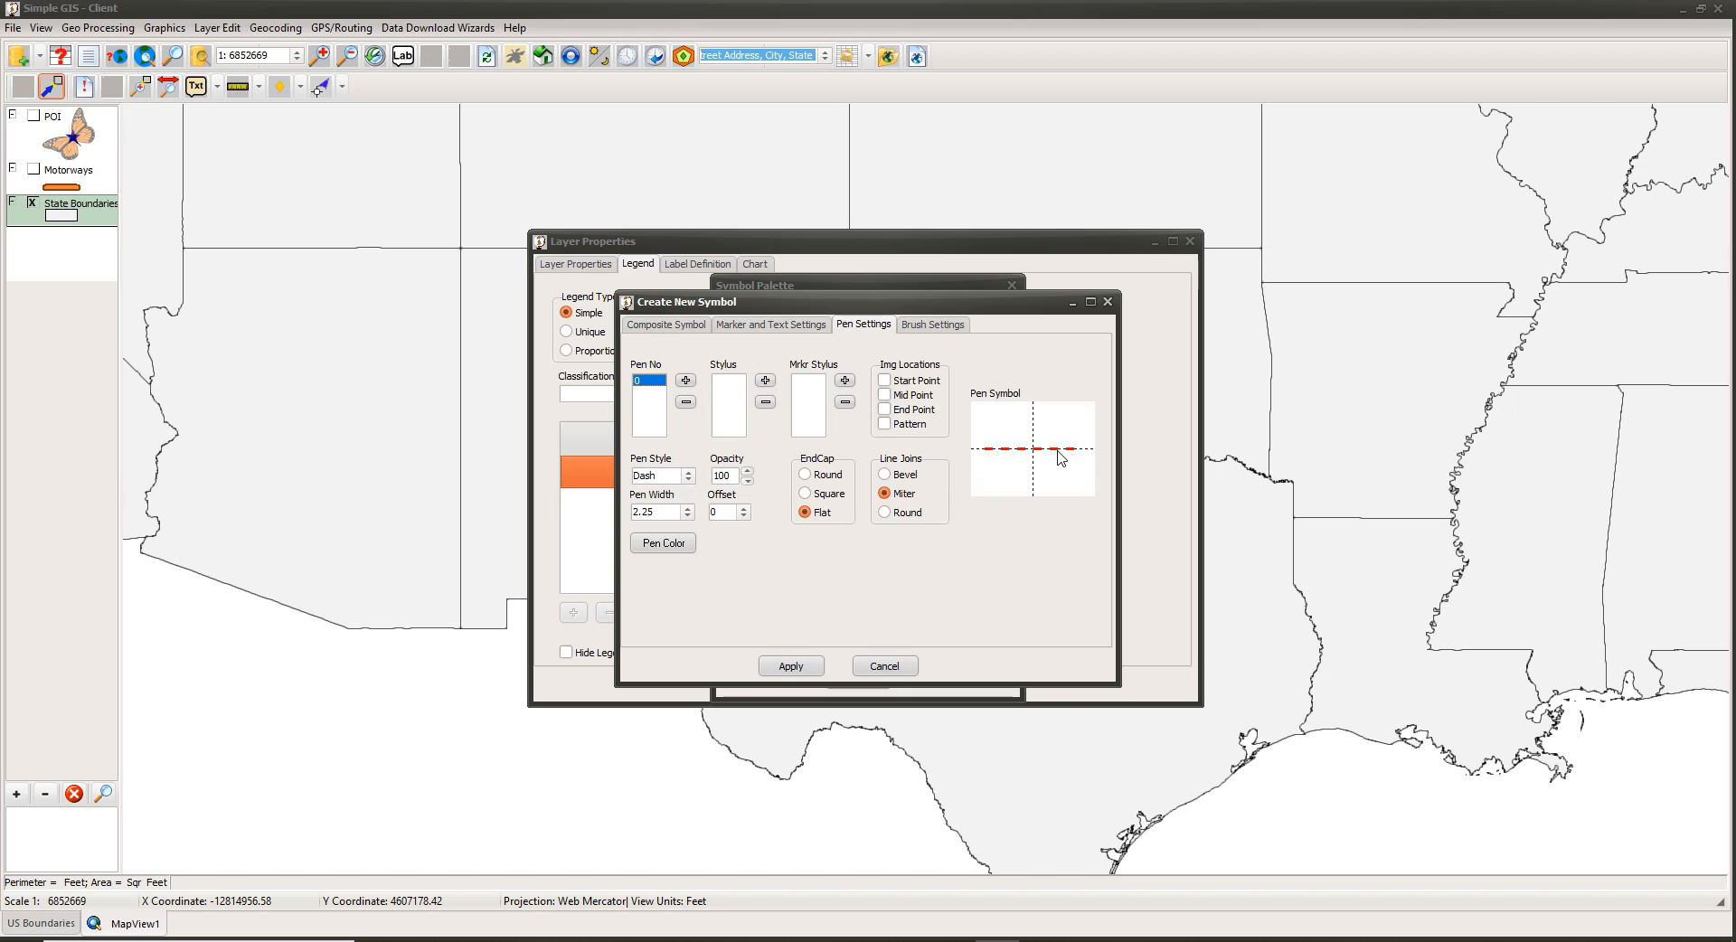
pyautogui.click(664, 328)
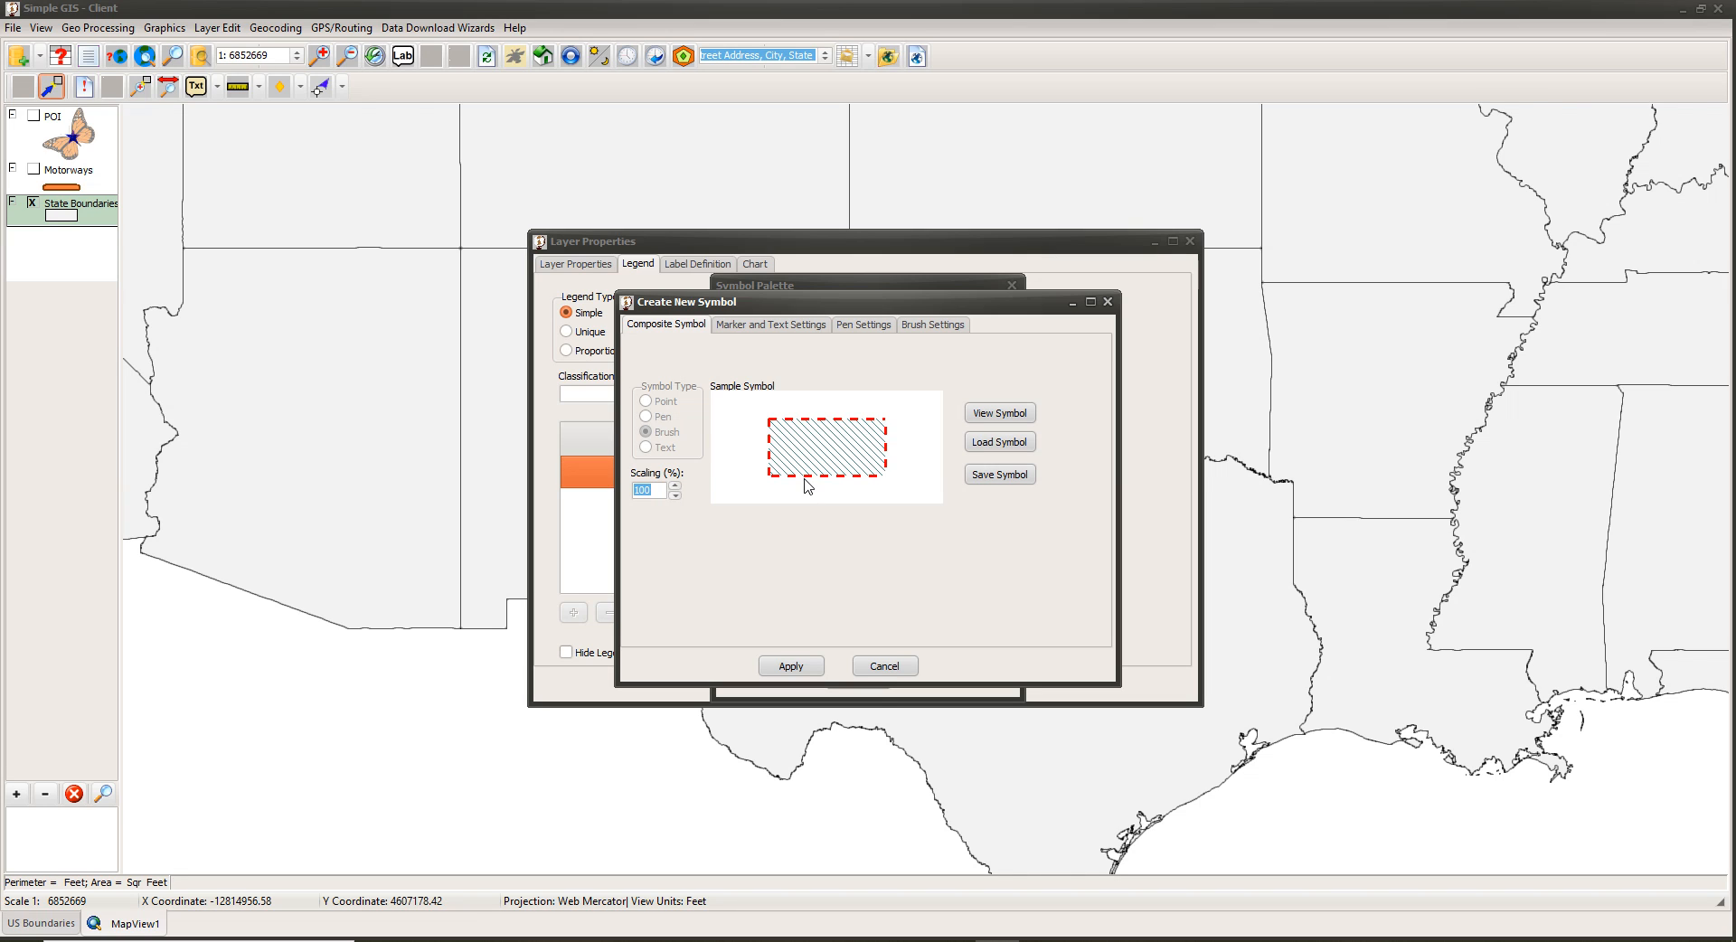
# Replace the existing palette entry with the edited hatched polygon symbol and apply it to the State Boundaries layer.
pyautogui.click(792, 666)
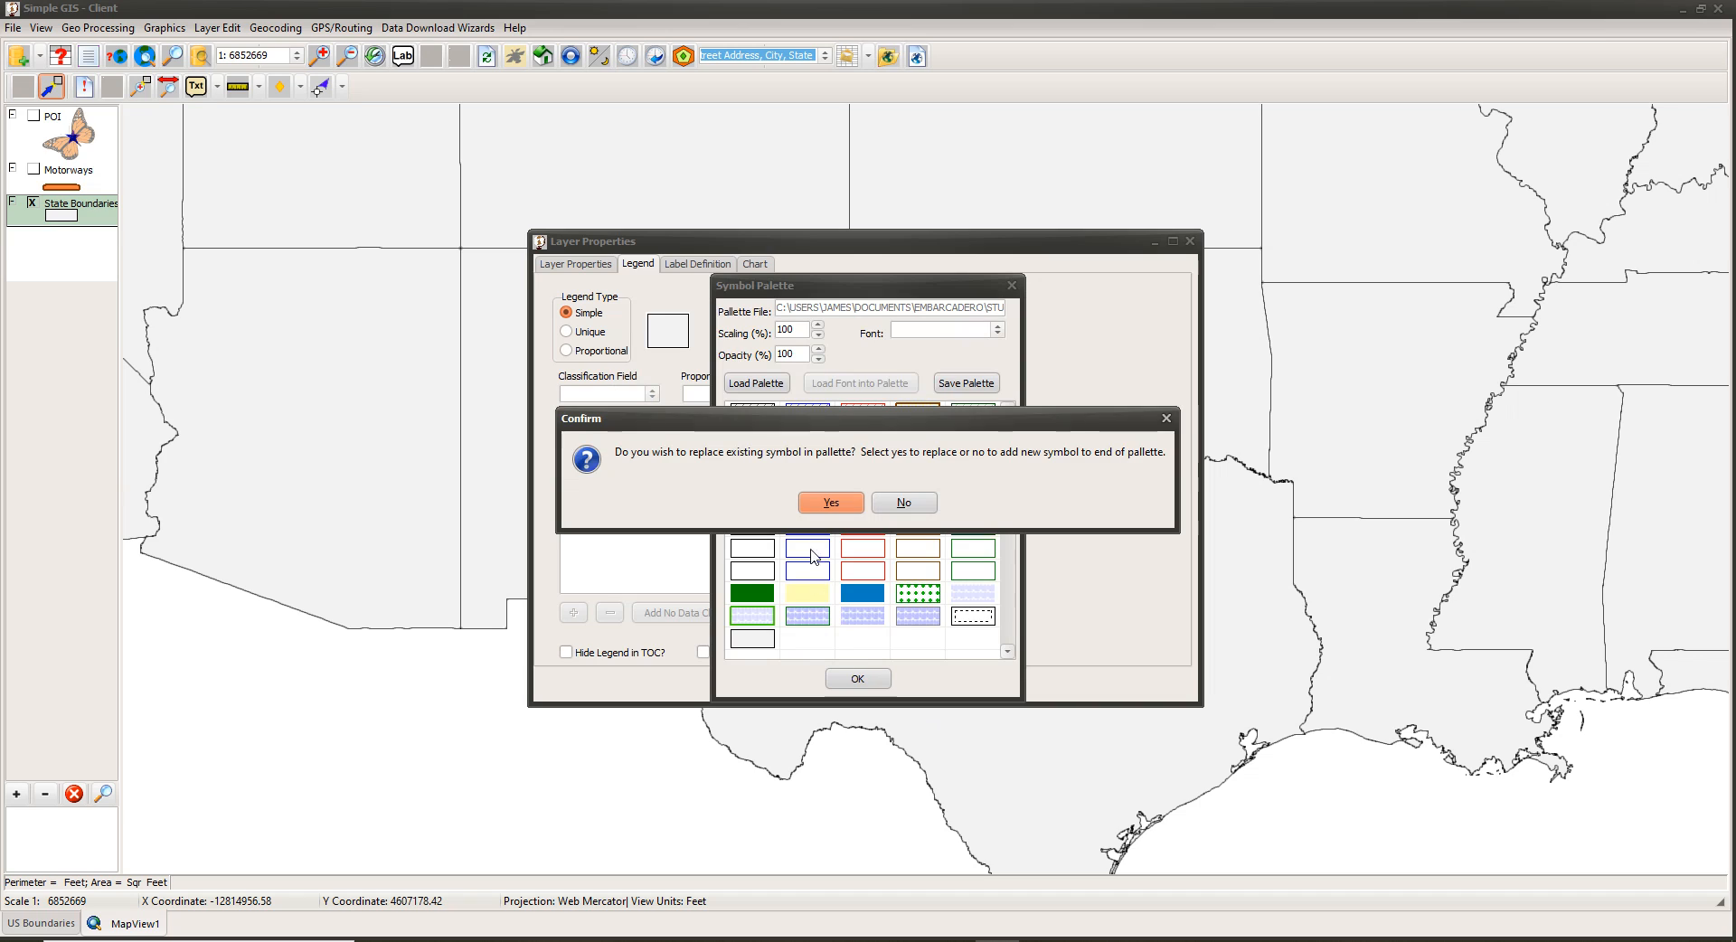
pyautogui.click(828, 503)
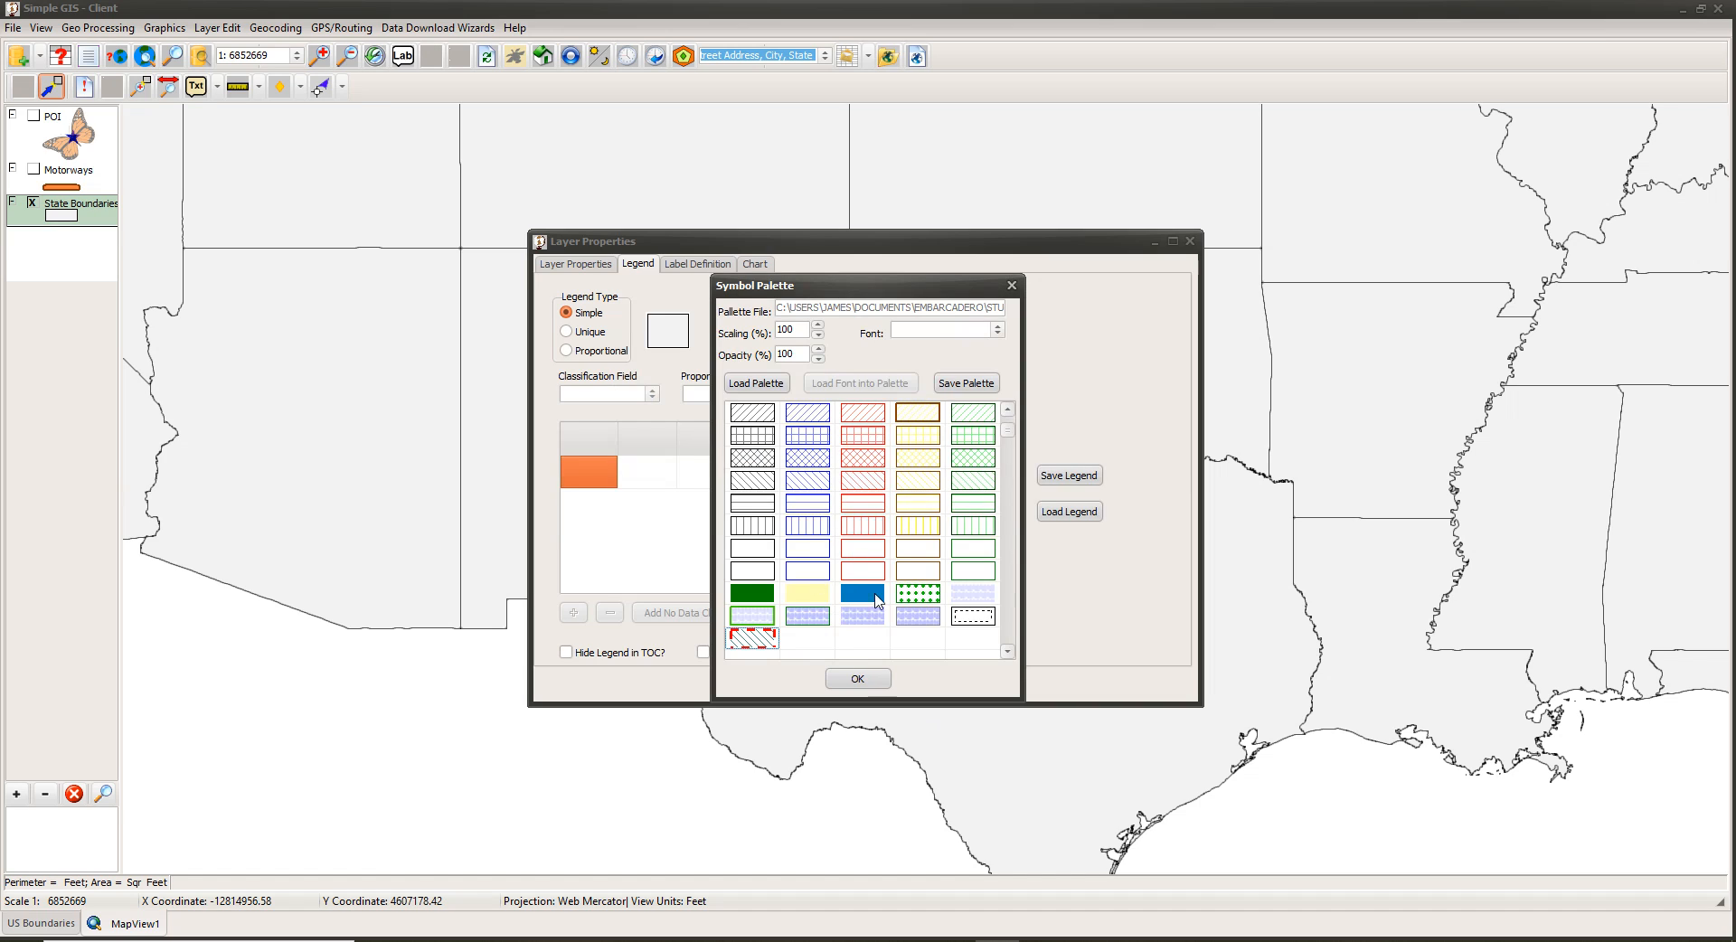
pyautogui.click(871, 680)
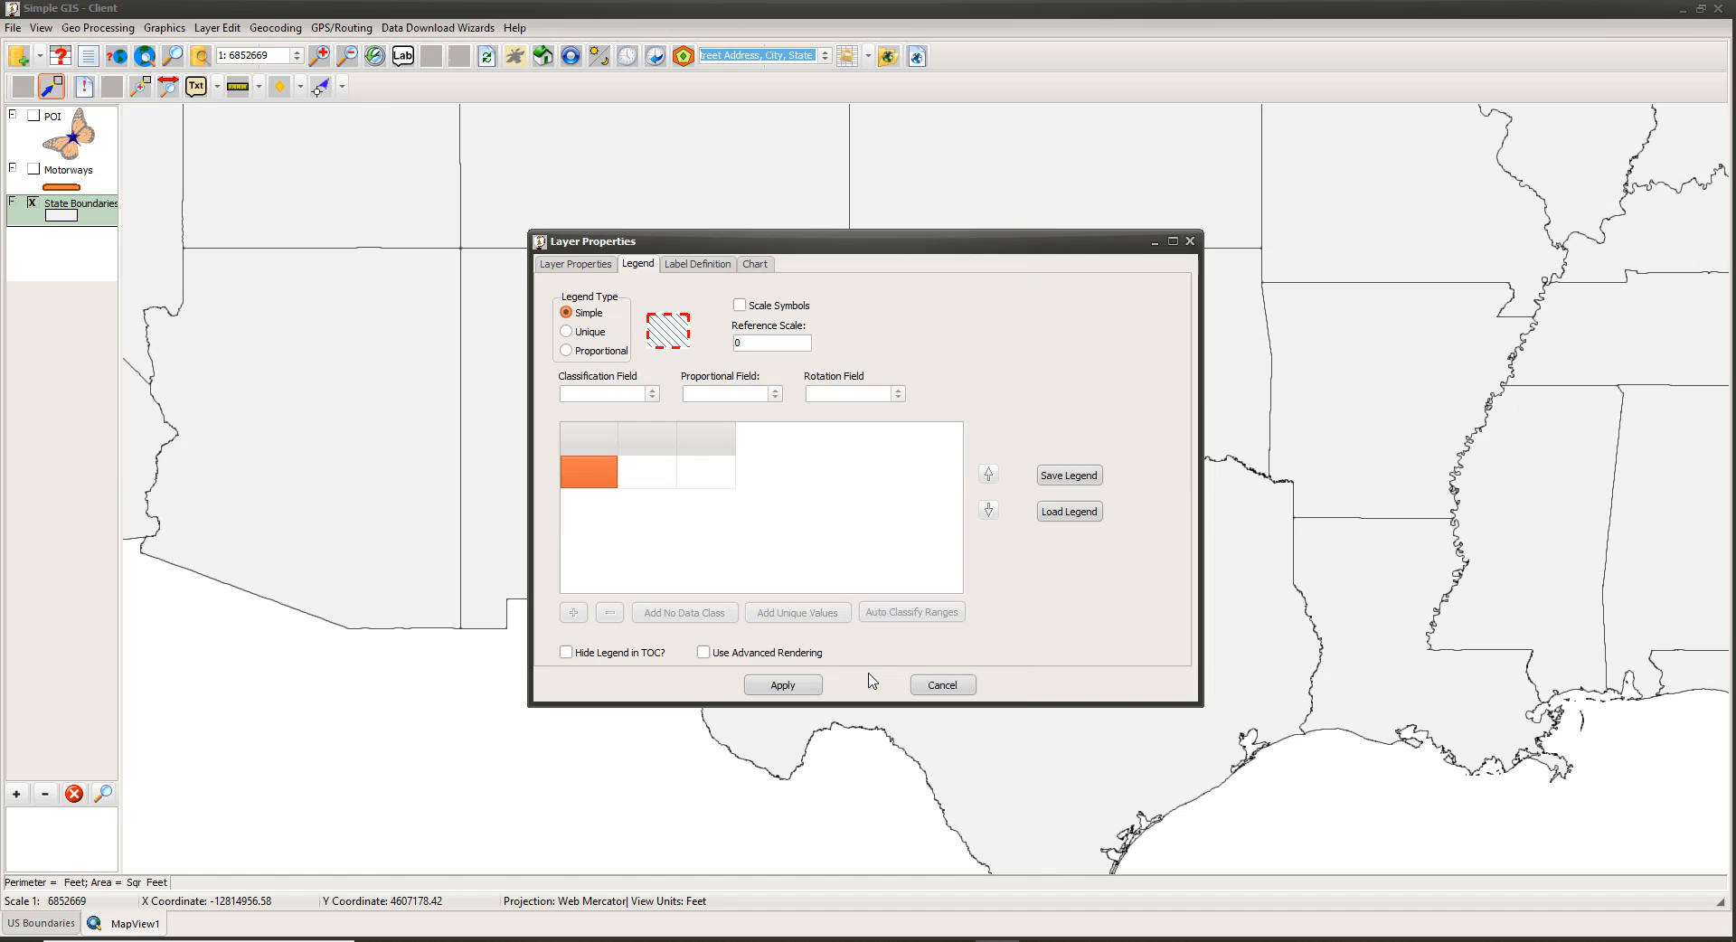
pyautogui.click(801, 687)
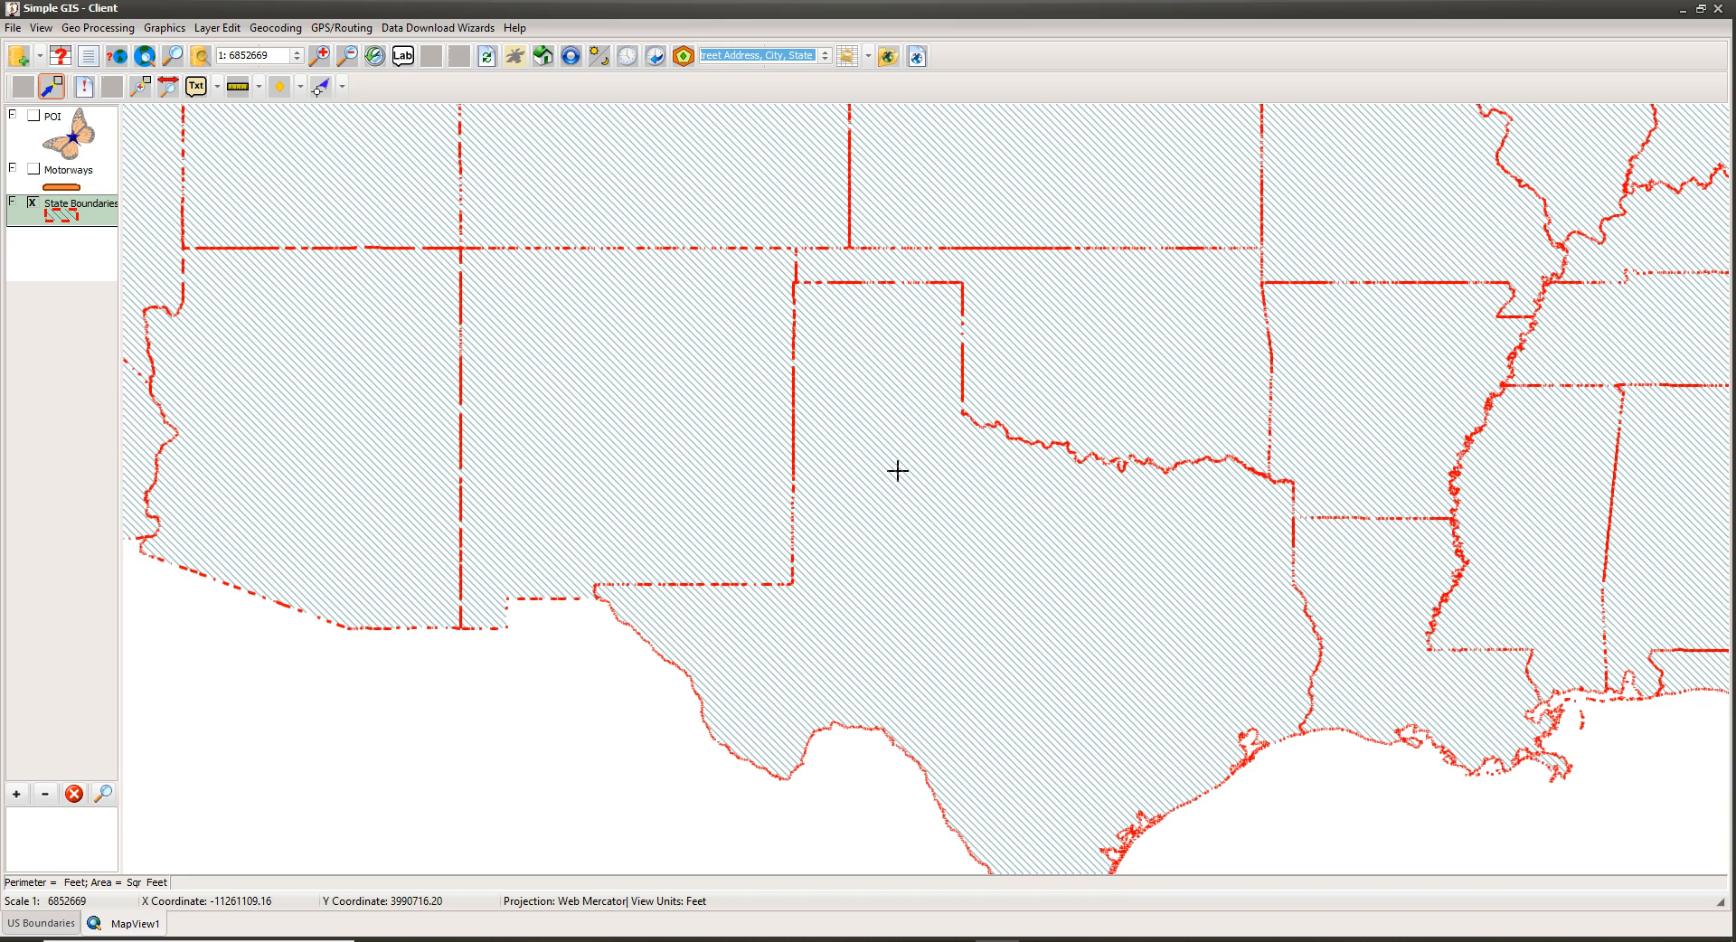
# Open the State Boundaries layer's label definition and add the NAME field to it.
pyautogui.doubleClick(75, 222)
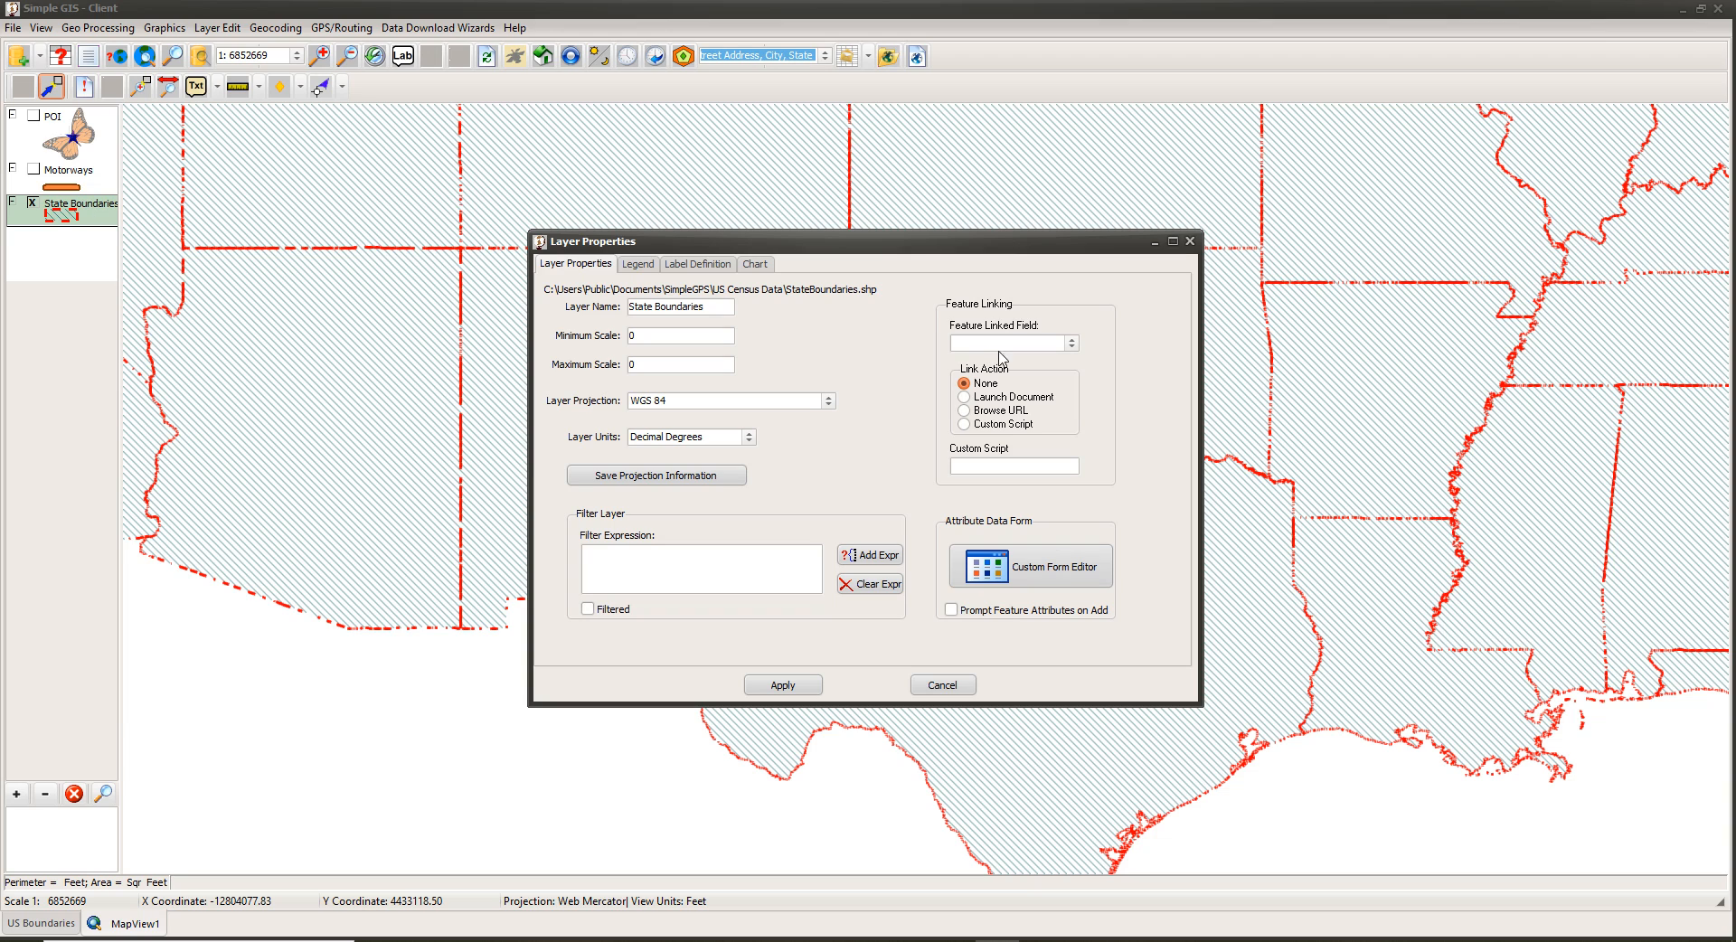
pyautogui.click(698, 264)
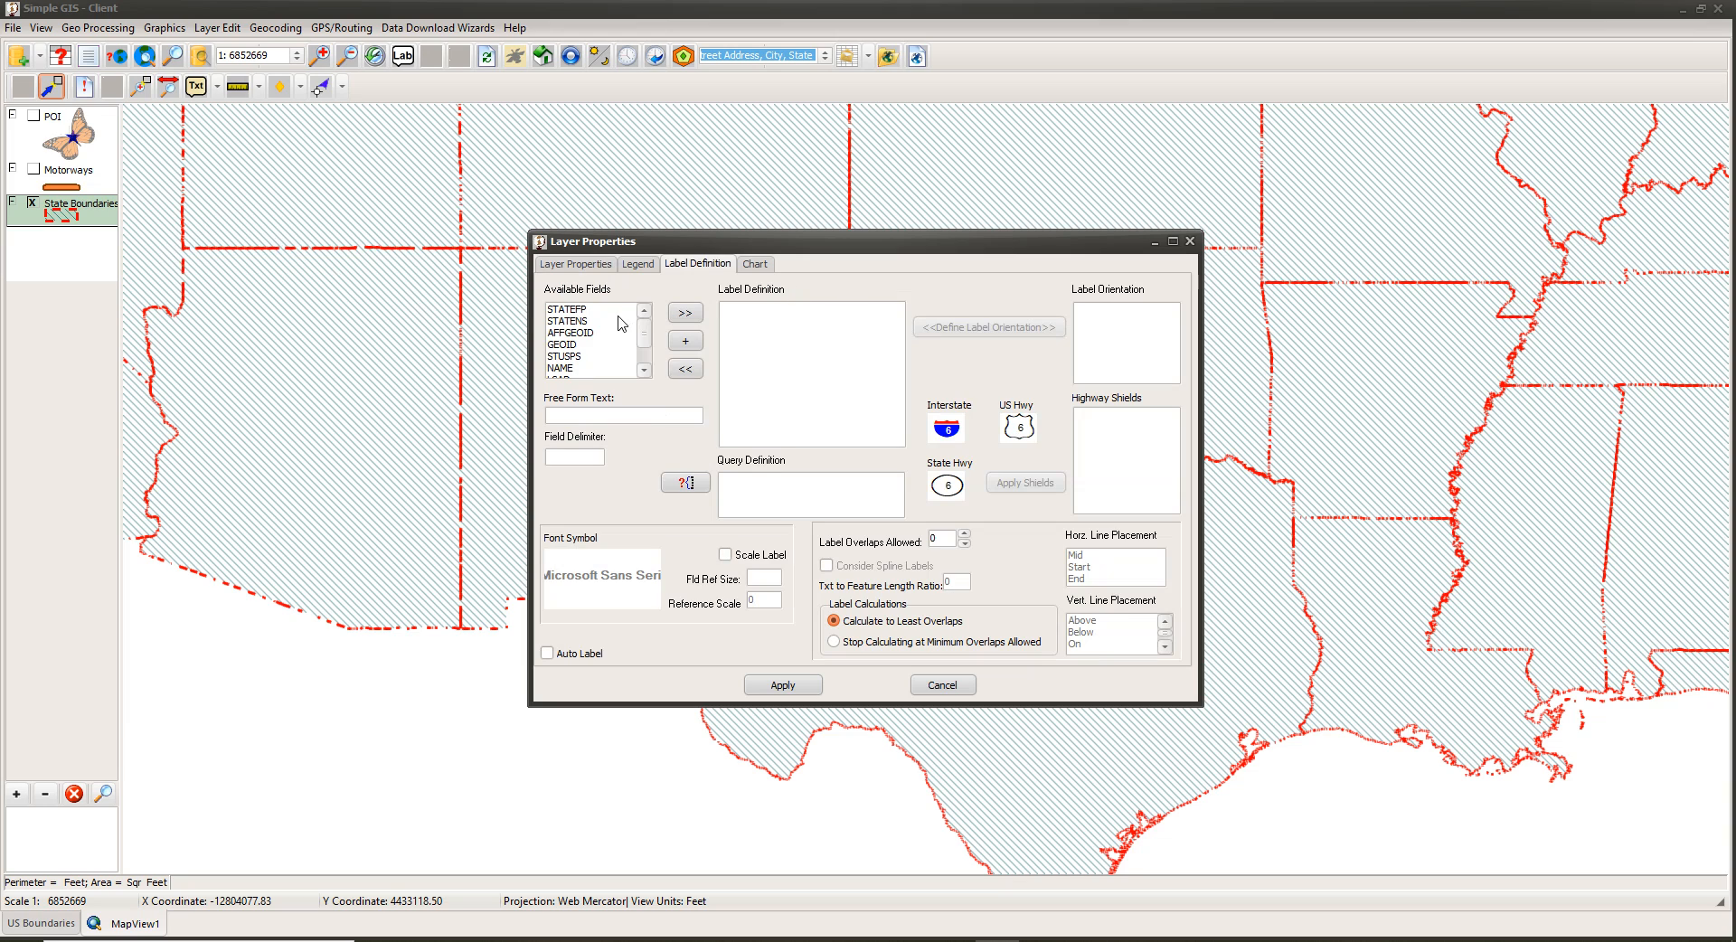
pyautogui.click(567, 368)
pyautogui.click(681, 312)
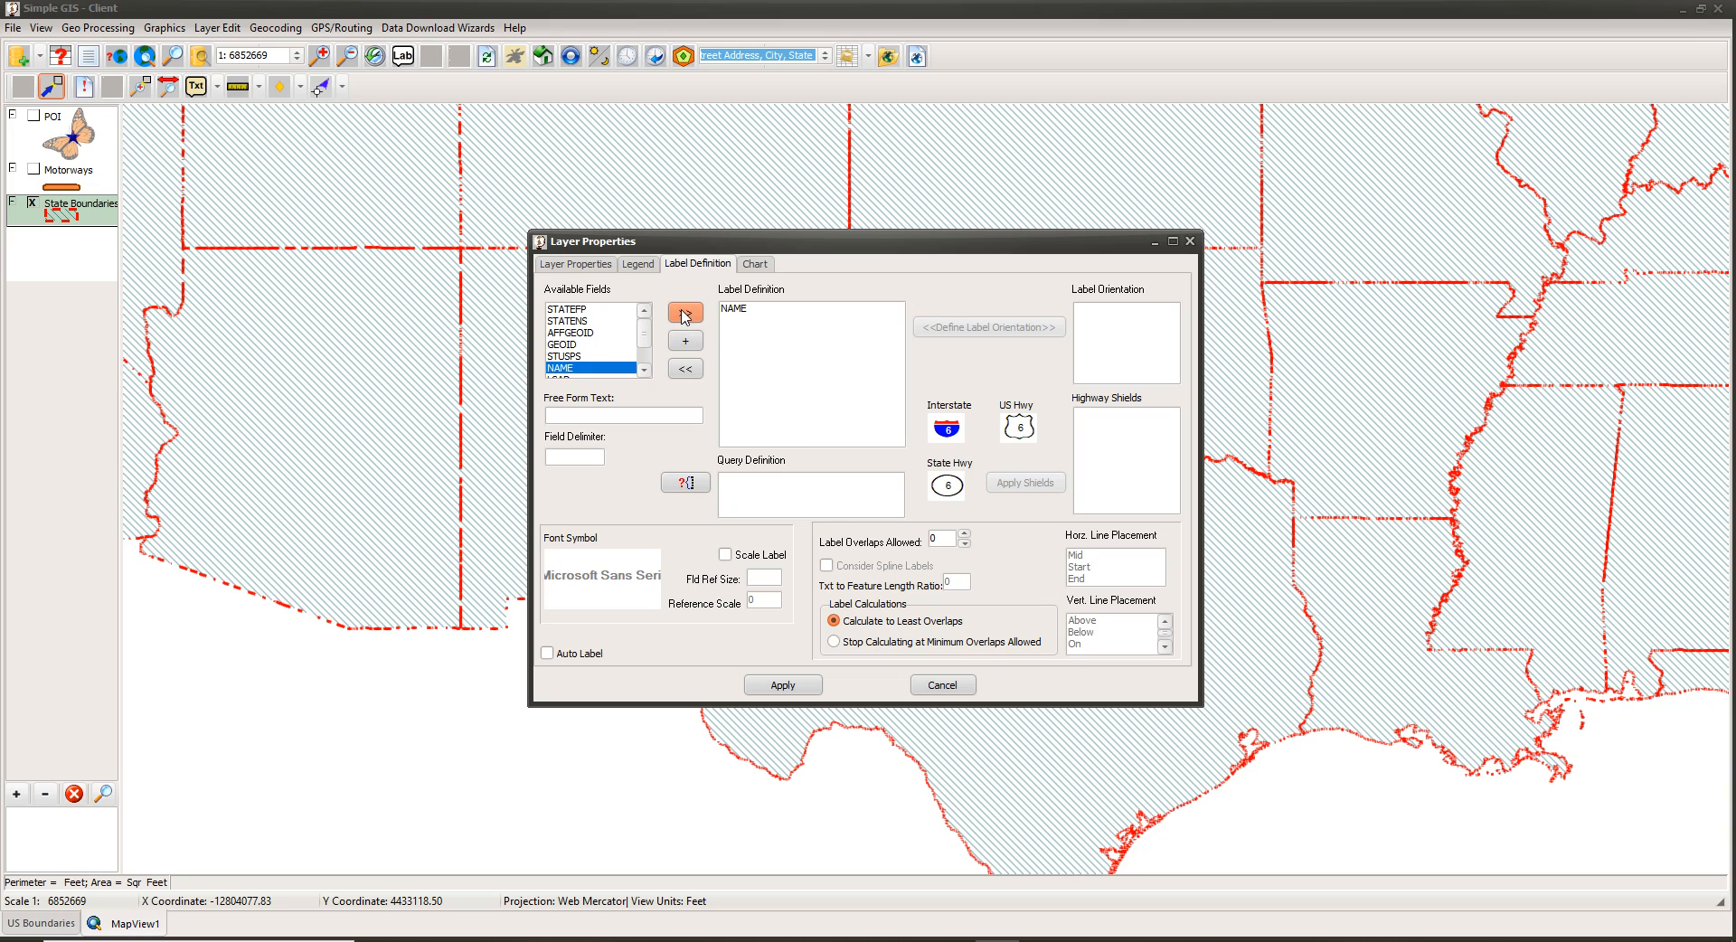
pyautogui.click(742, 310)
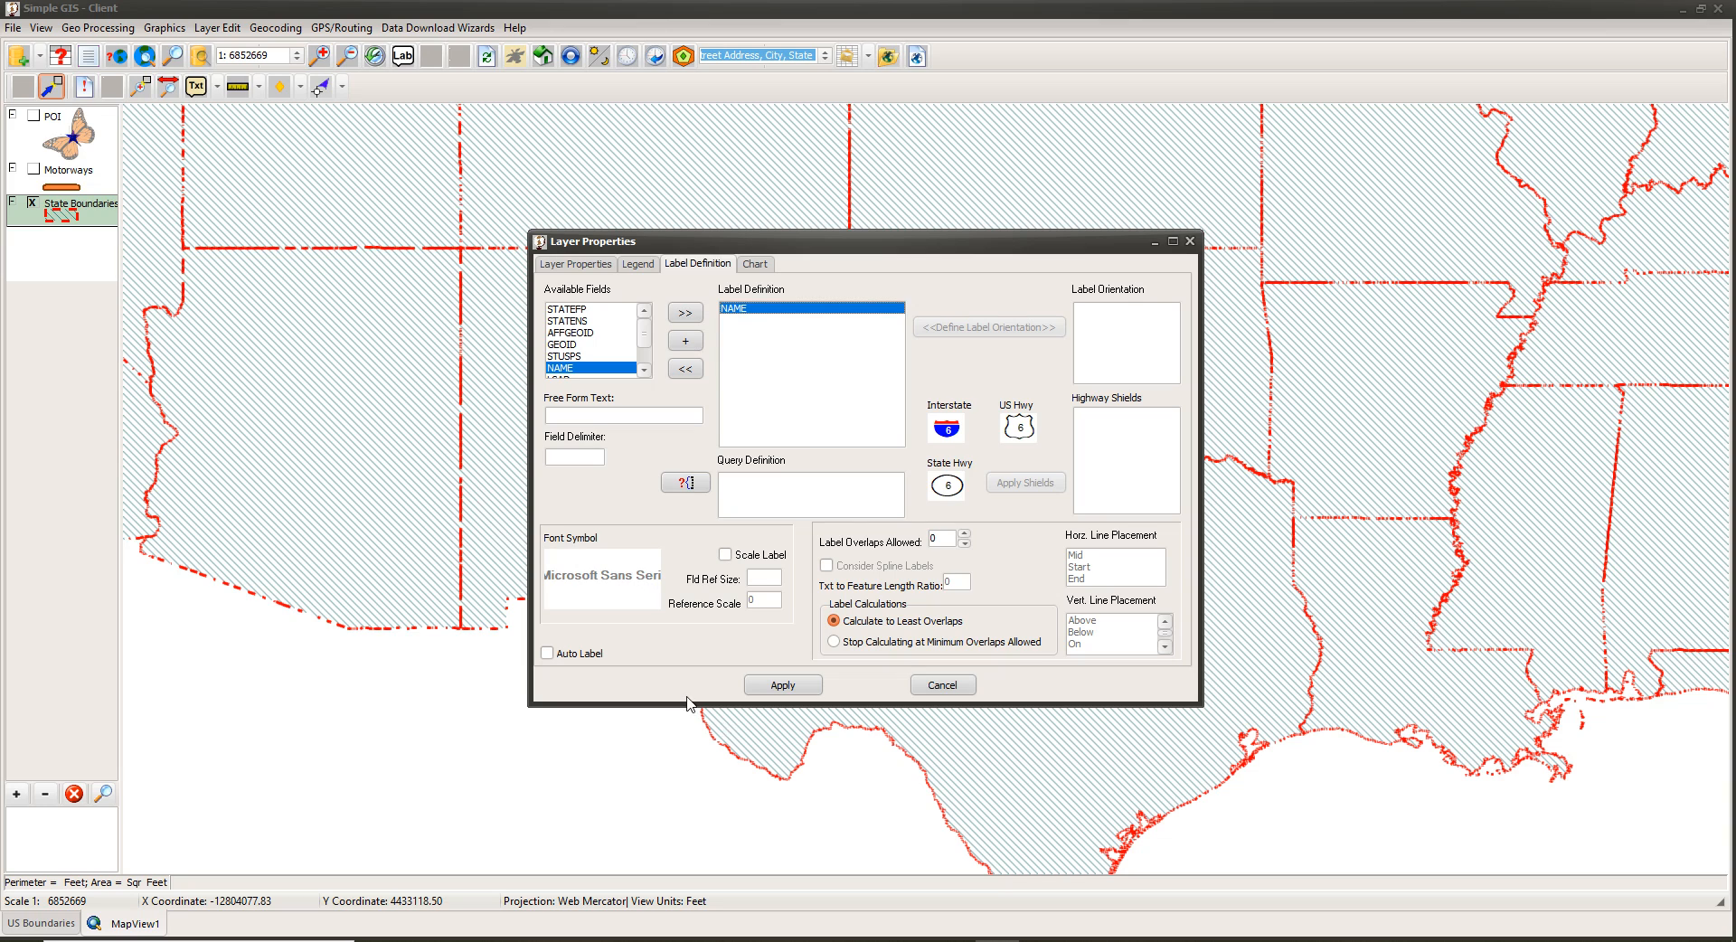
# Open the label font's symbol palette and look through the available text symbols.
pyautogui.click(605, 587)
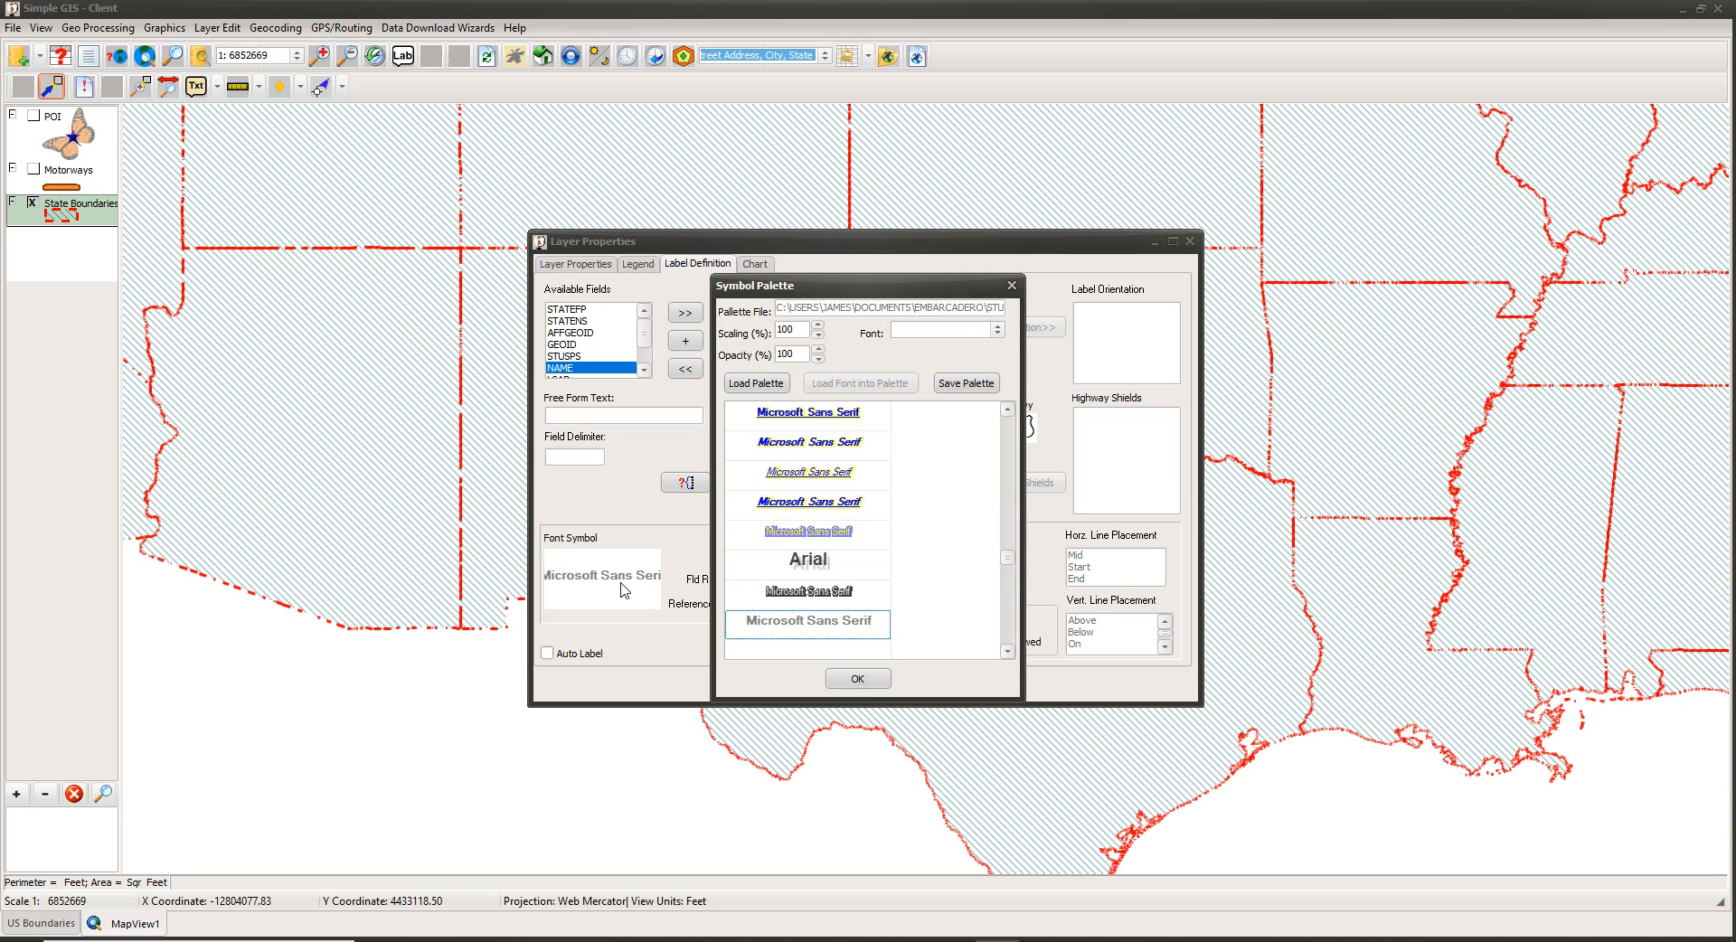
pyautogui.press('Up')
pyautogui.press('Up')
pyautogui.press('Up')
pyautogui.press('Up')
pyautogui.press('Up')
pyautogui.press('Up')
pyautogui.press('Up')
pyautogui.press('Up')
pyautogui.press('Up')
pyautogui.press('Up')
pyautogui.press('Up')
pyautogui.press('Up')
pyautogui.press('Up')
pyautogui.press('Up')
pyautogui.press('Up')
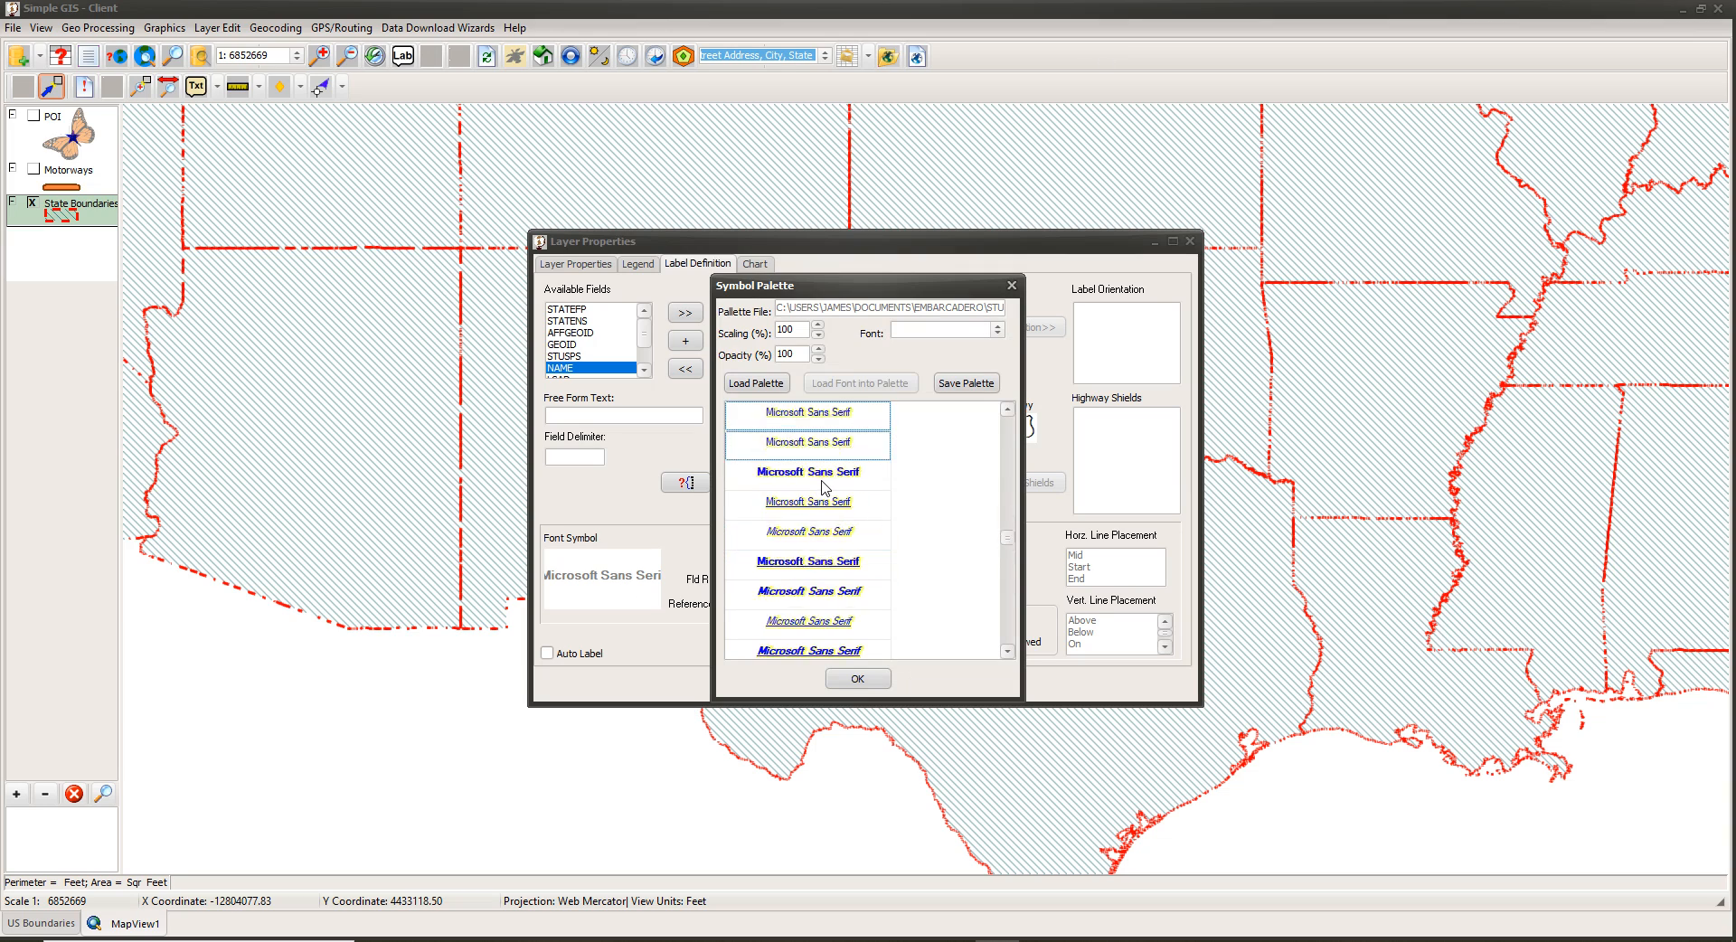
pyautogui.press('Down')
pyautogui.press('Down')
pyautogui.press('Down')
pyautogui.press('Down')
pyautogui.press('Down')
pyautogui.press('Down')
pyautogui.press('Down')
pyautogui.press('Down')
pyautogui.press('Down')
pyautogui.press('Down')
pyautogui.press('Down')
pyautogui.press('Down')
pyautogui.press('Down')
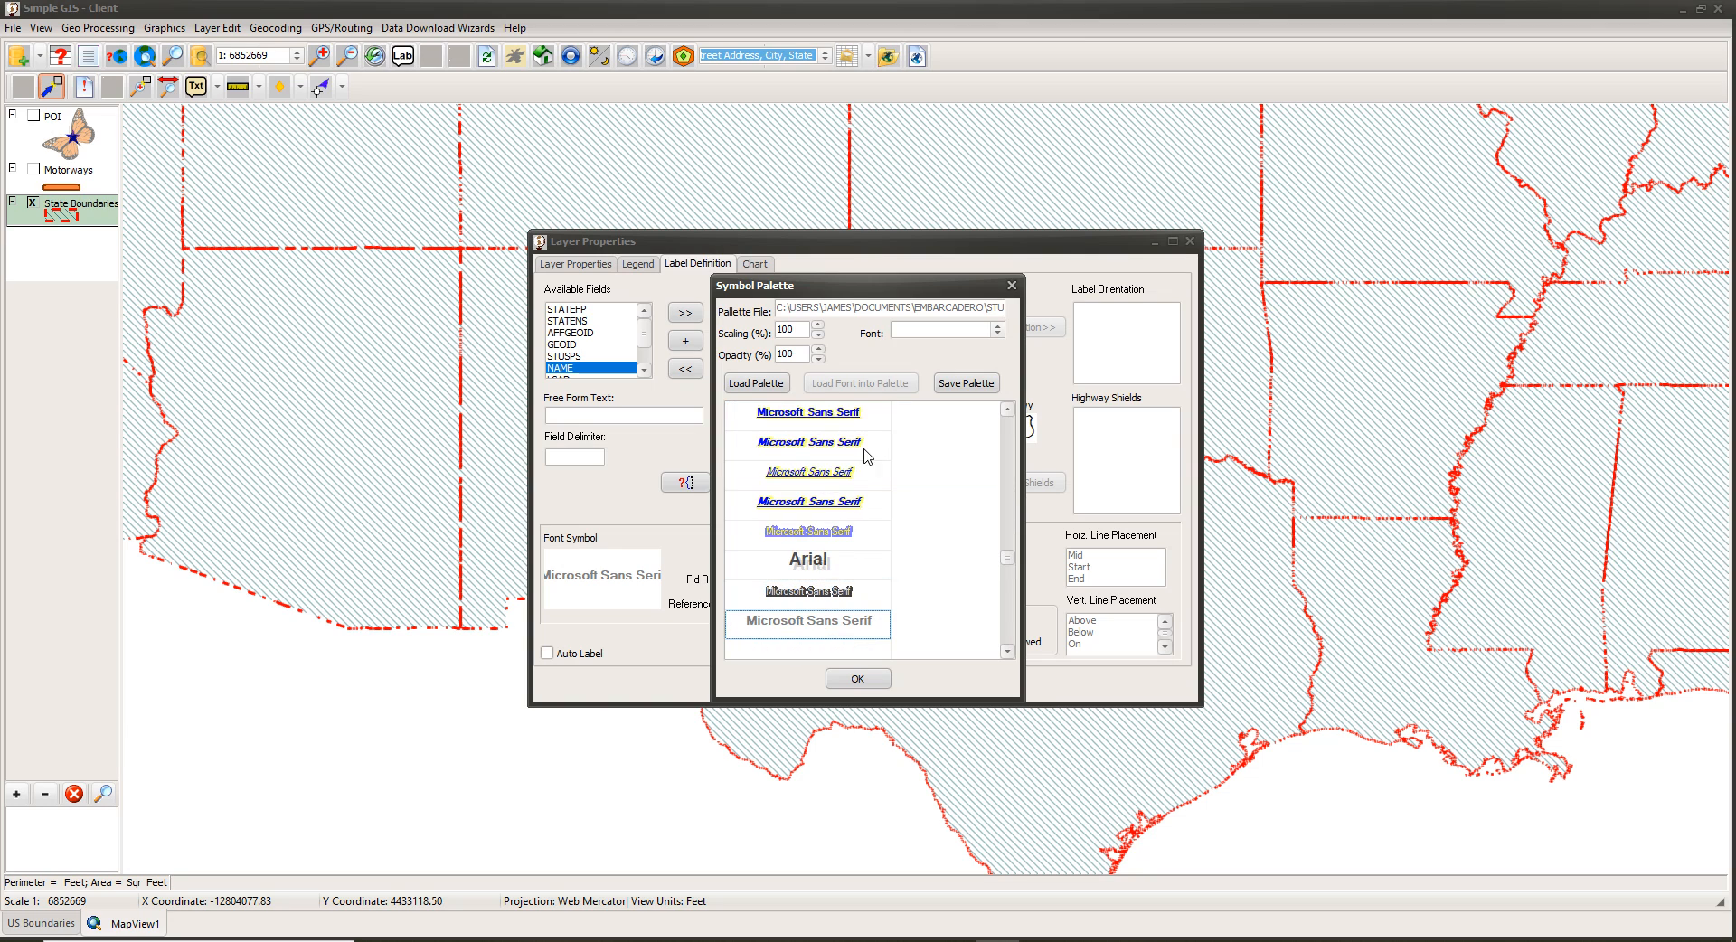
# Open the black-outlined Microsoft Sans Serif text symbol and examine its font, font colour, pen settings, pen colour and composite sample.
pyautogui.doubleClick(811, 597)
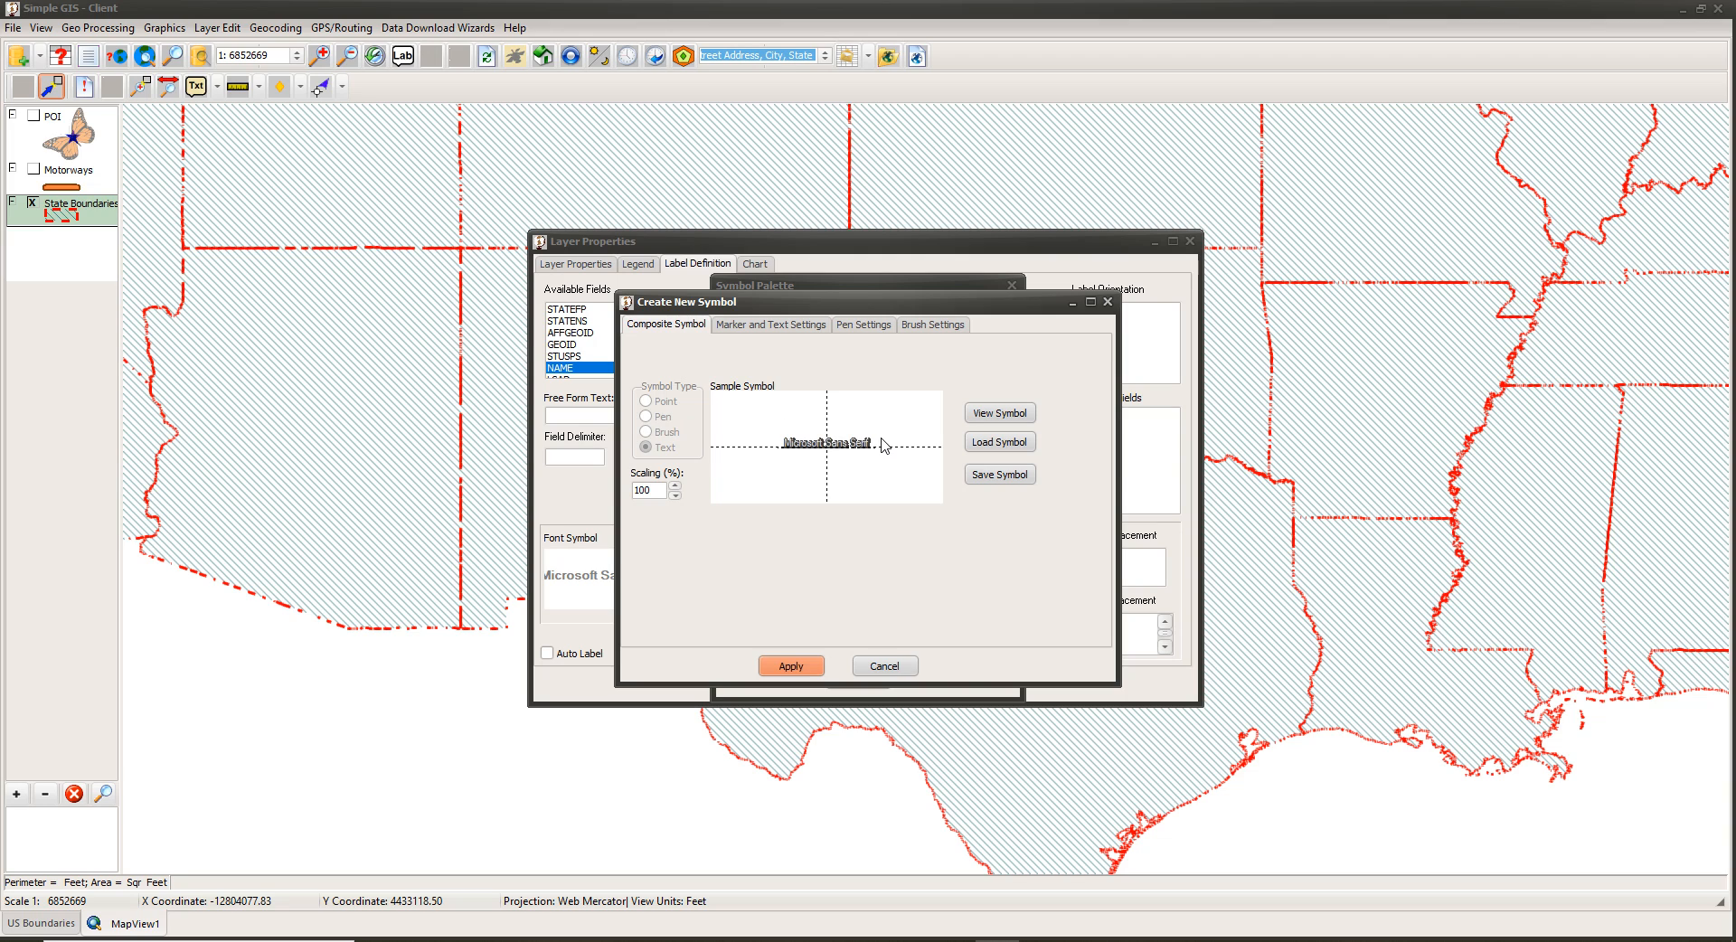
pyautogui.click(775, 333)
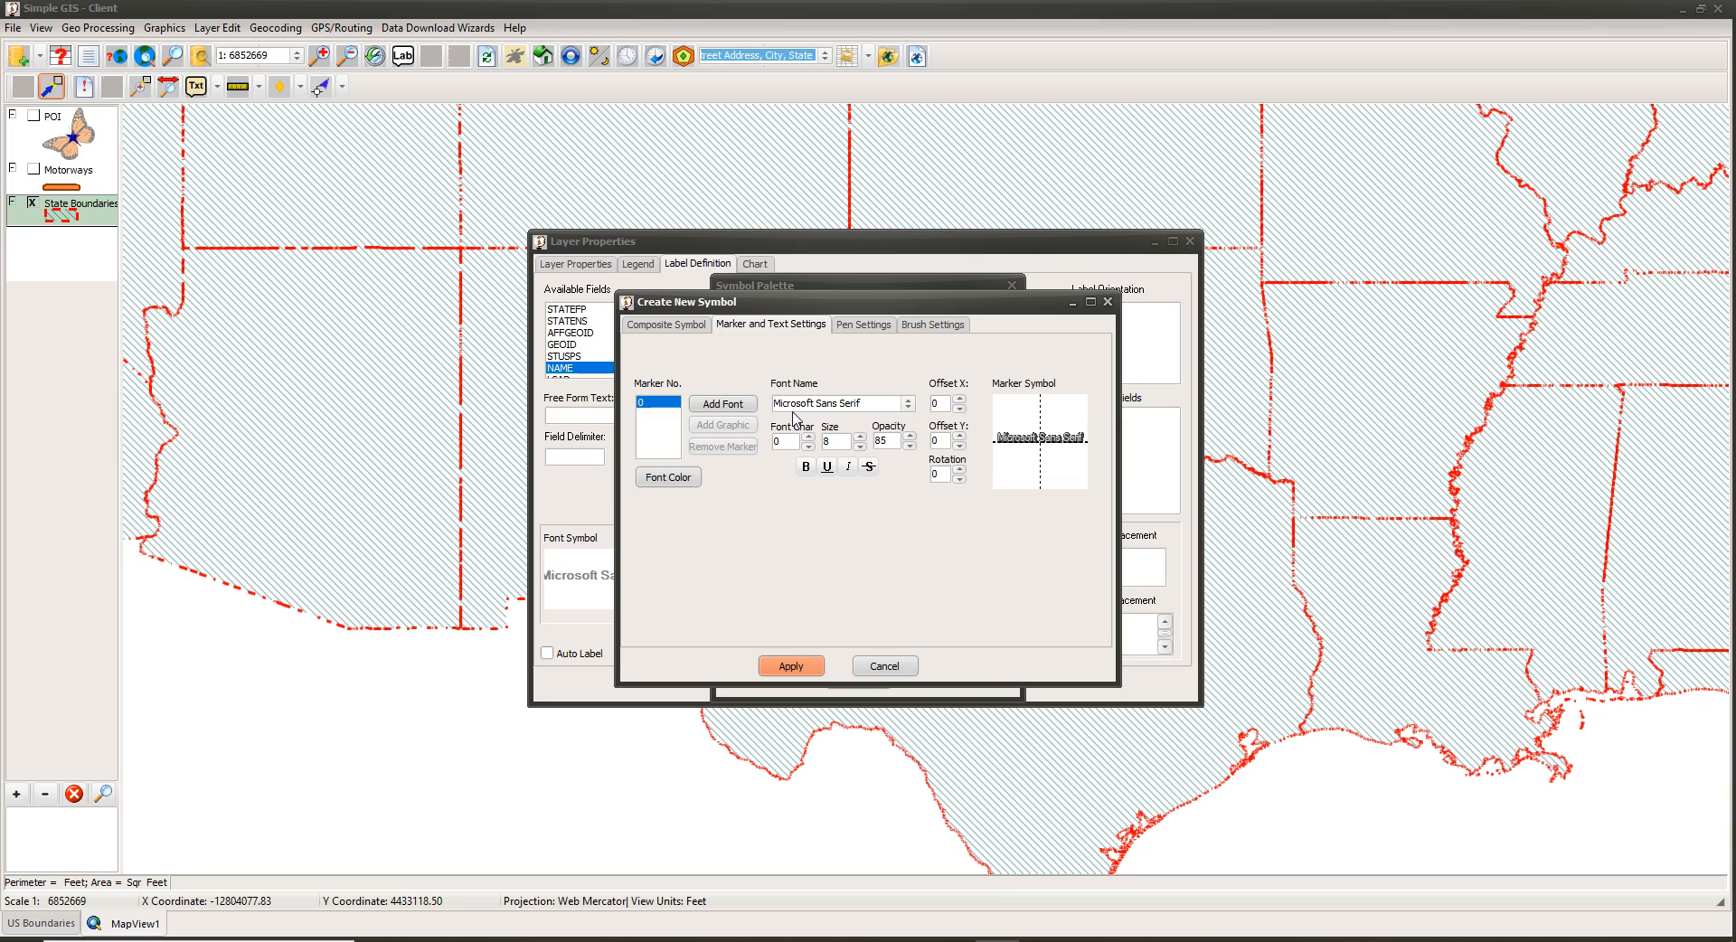
pyautogui.click(858, 404)
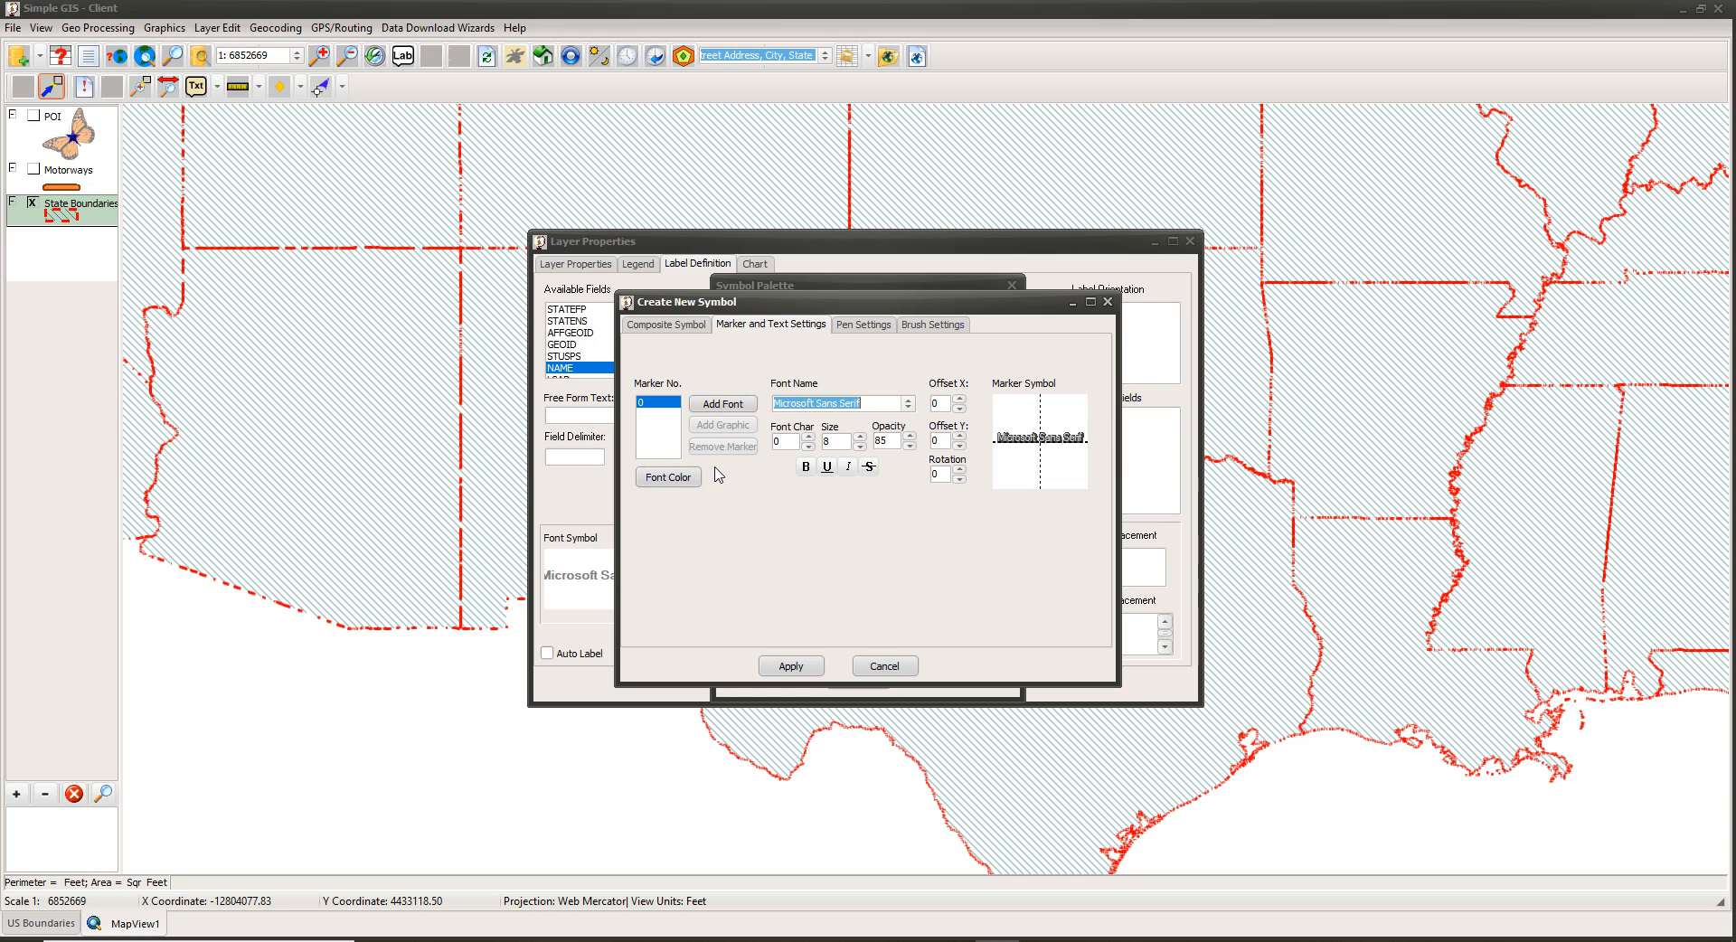
pyautogui.click(676, 479)
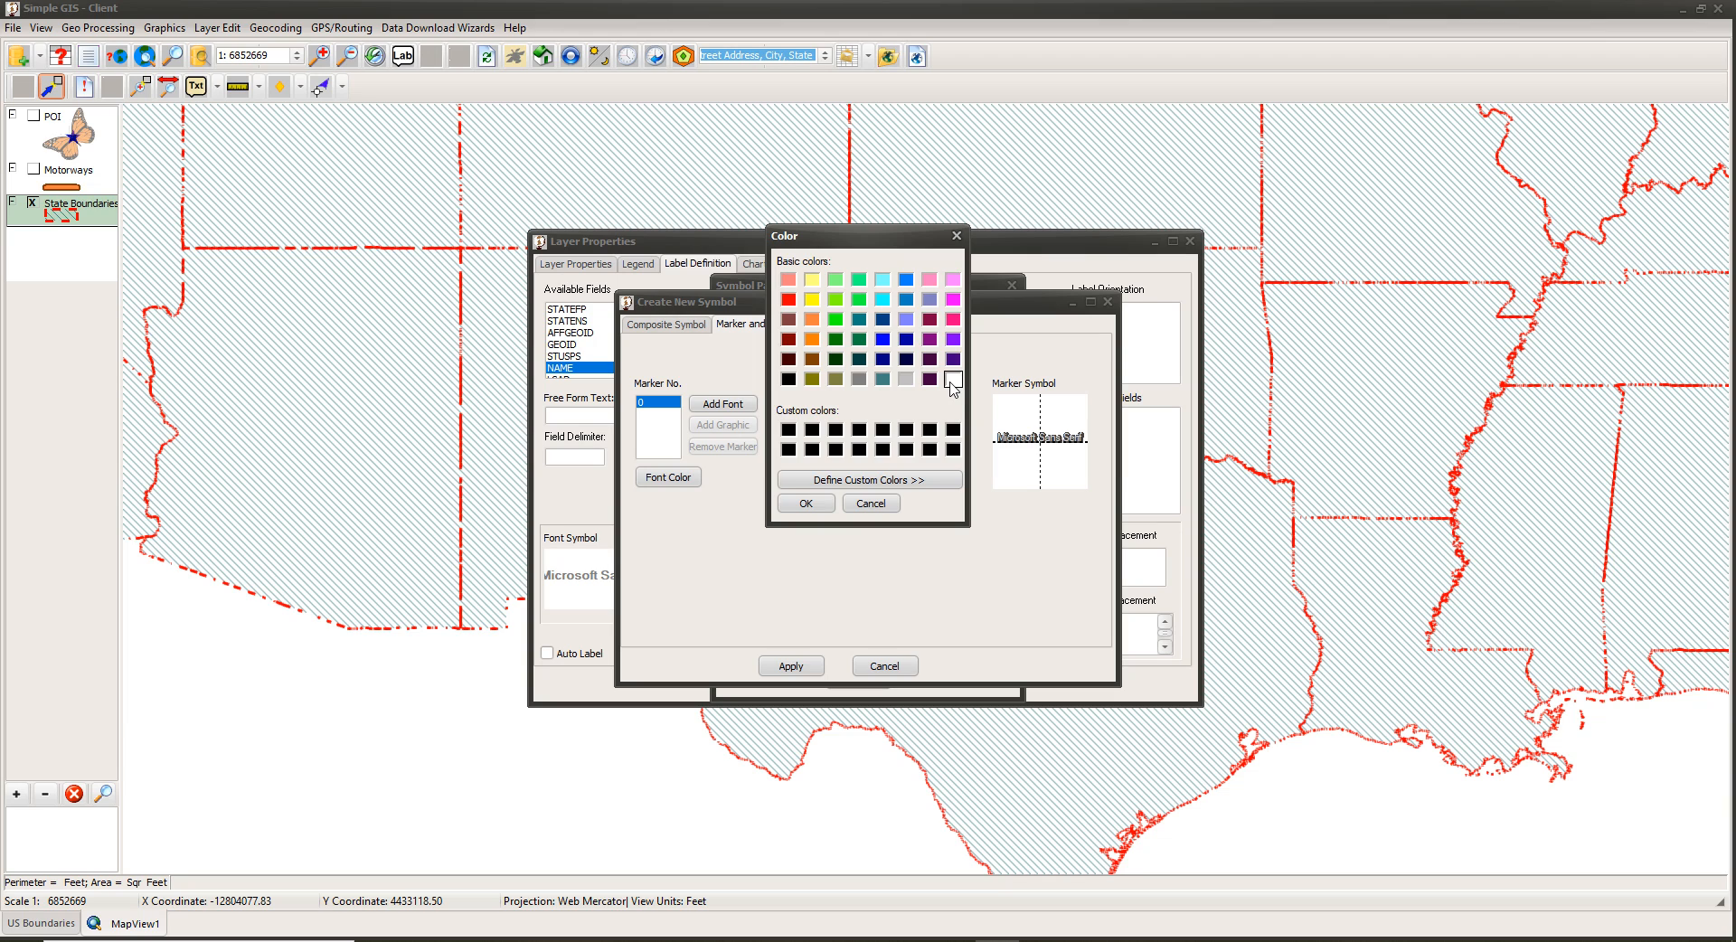
pyautogui.click(866, 507)
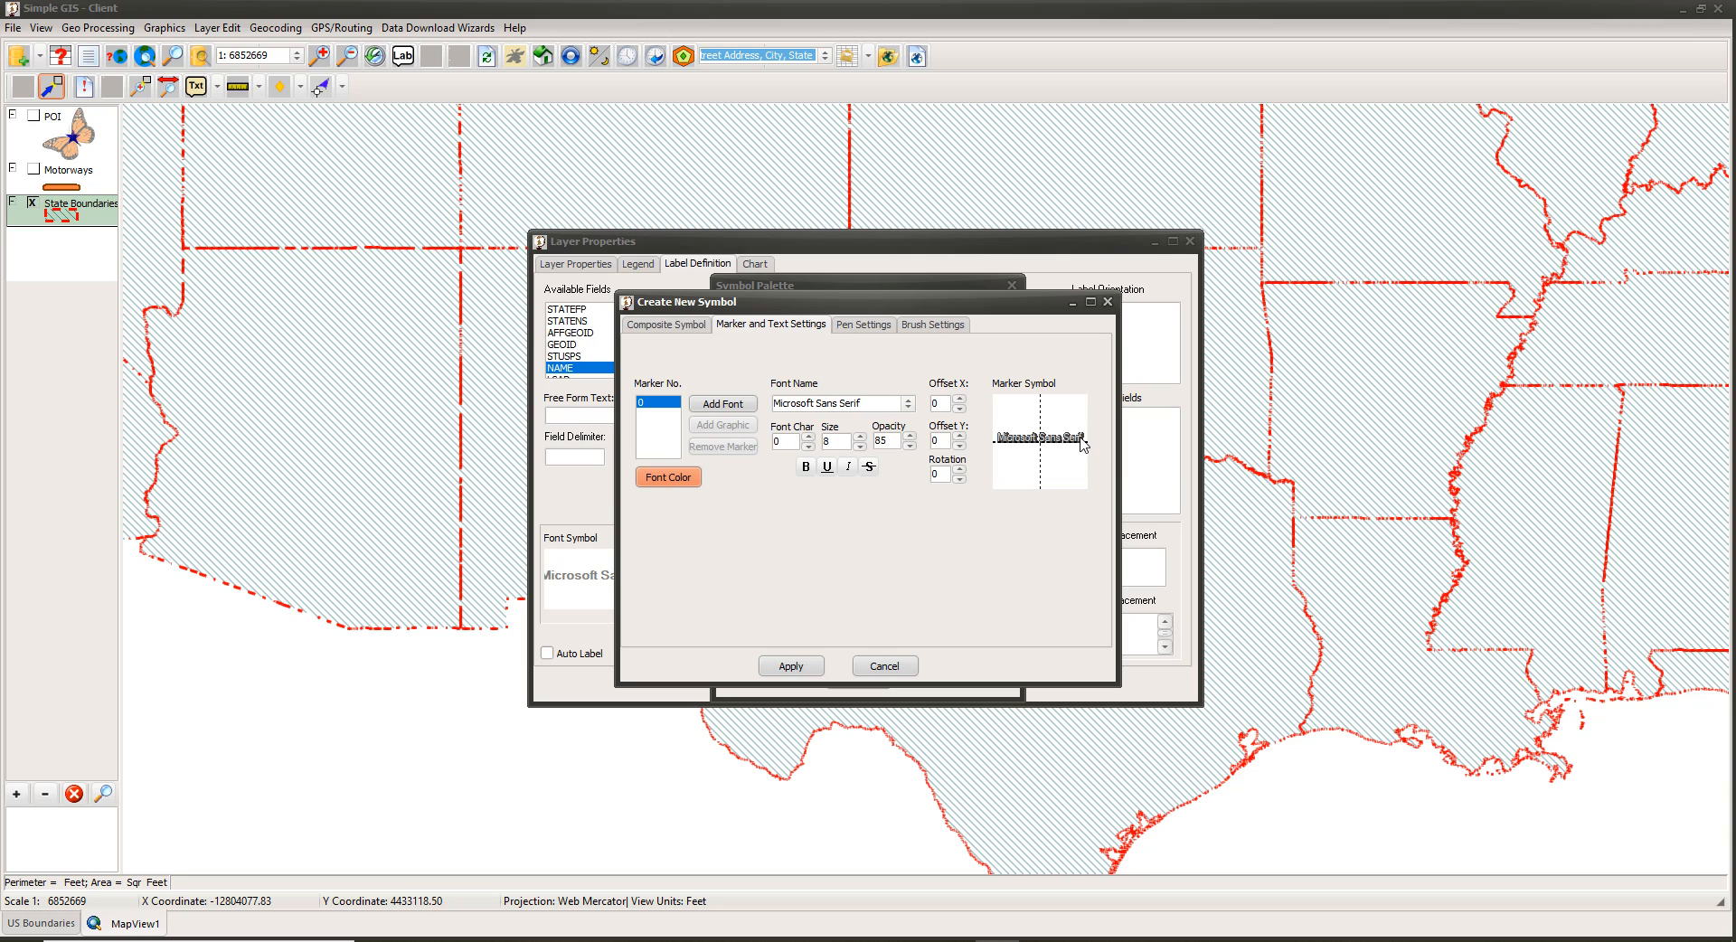
pyautogui.click(871, 331)
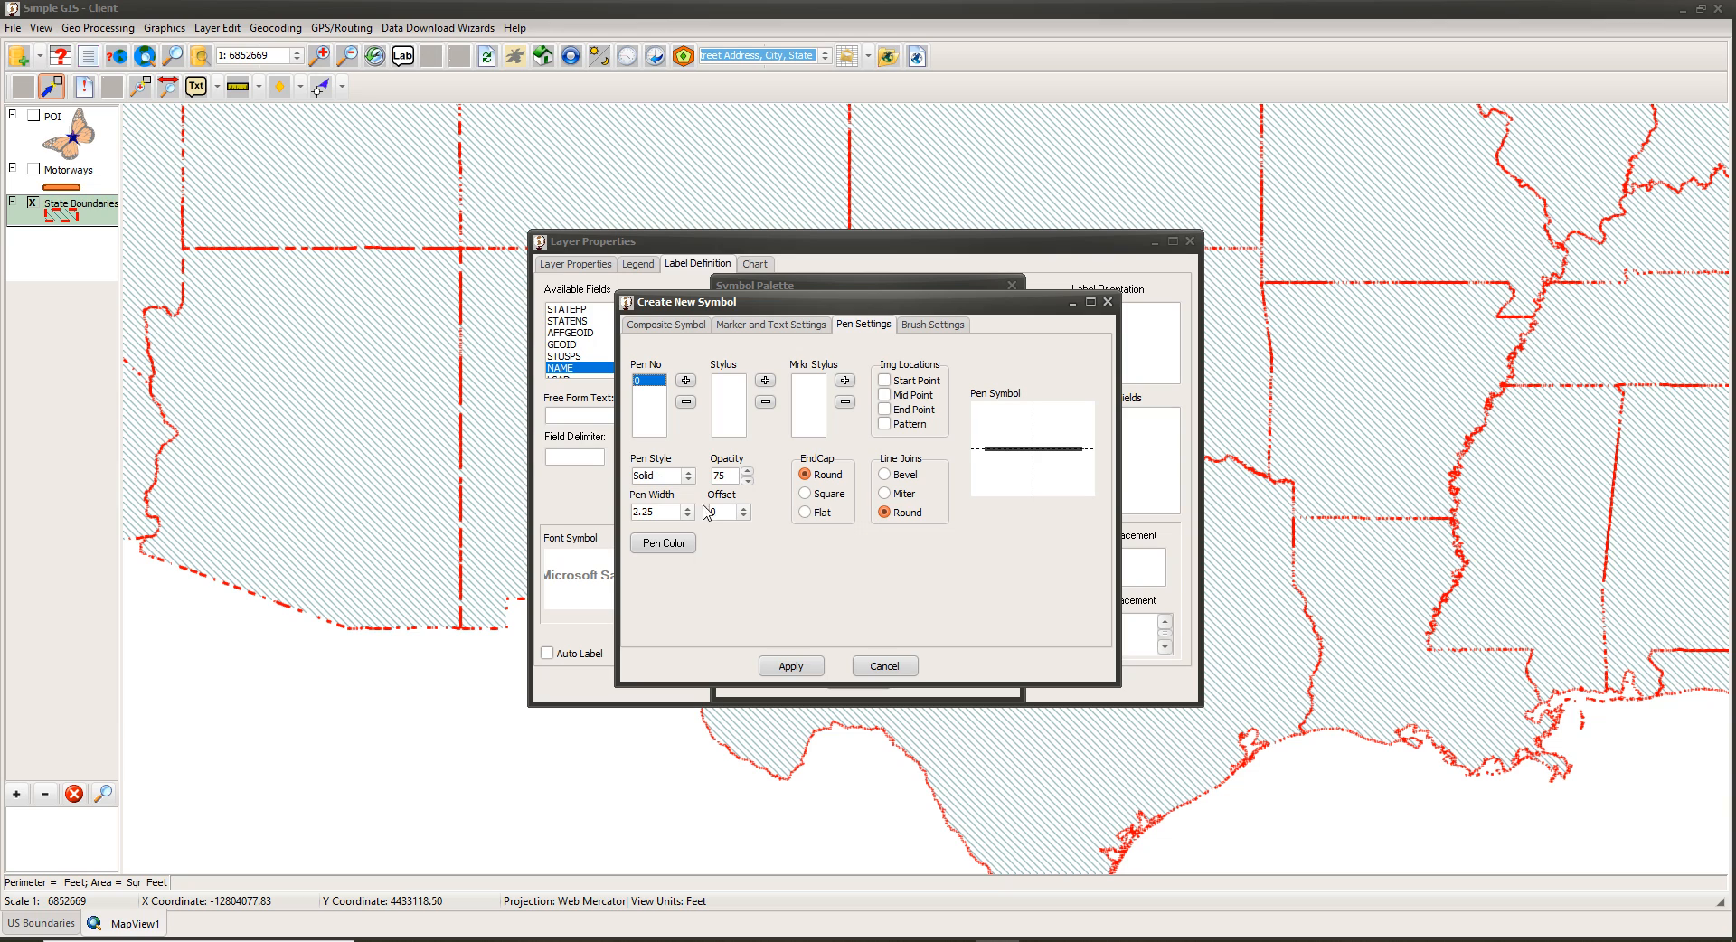
pyautogui.click(680, 544)
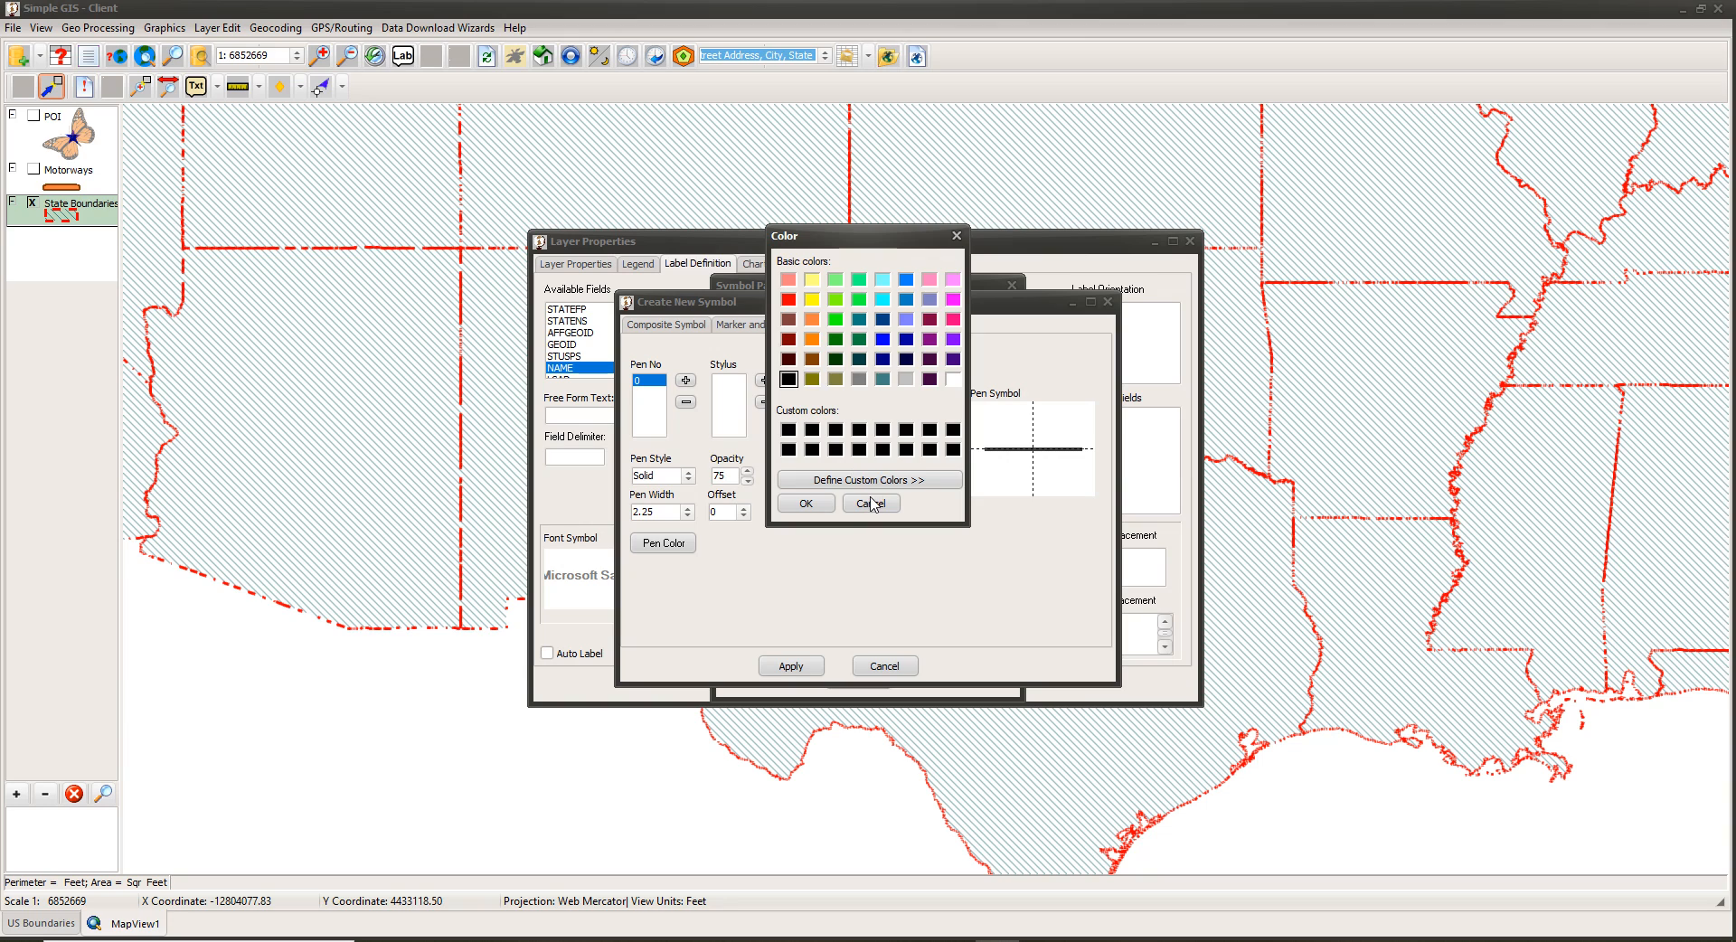
pyautogui.click(871, 503)
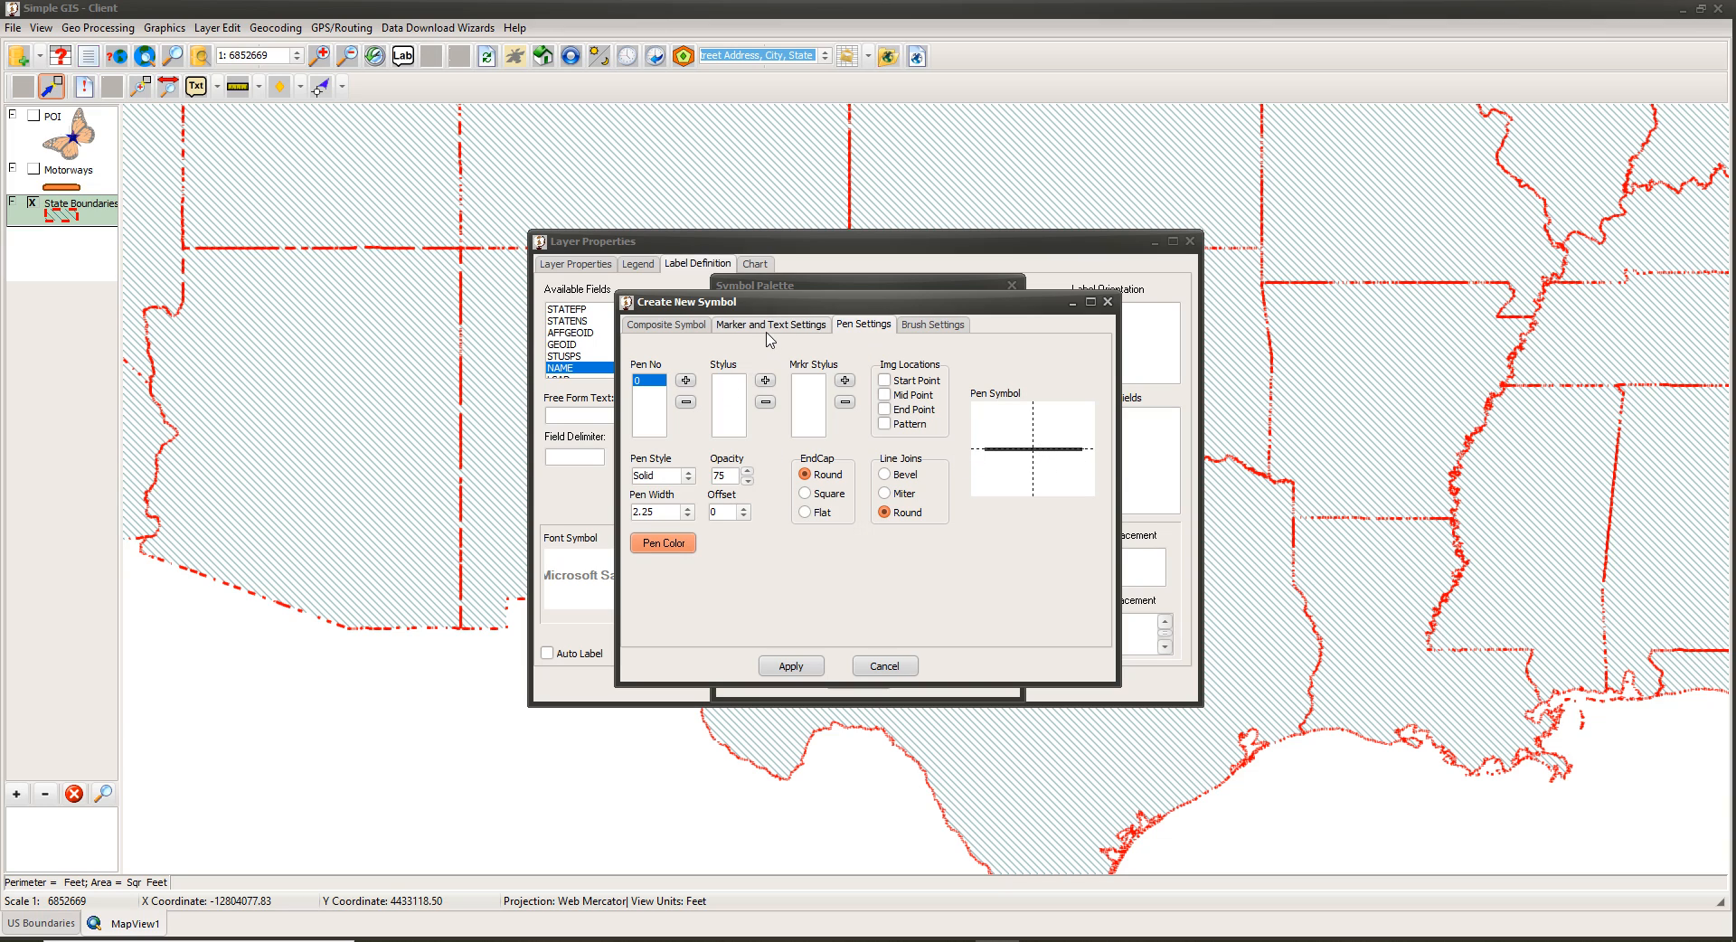
pyautogui.click(667, 326)
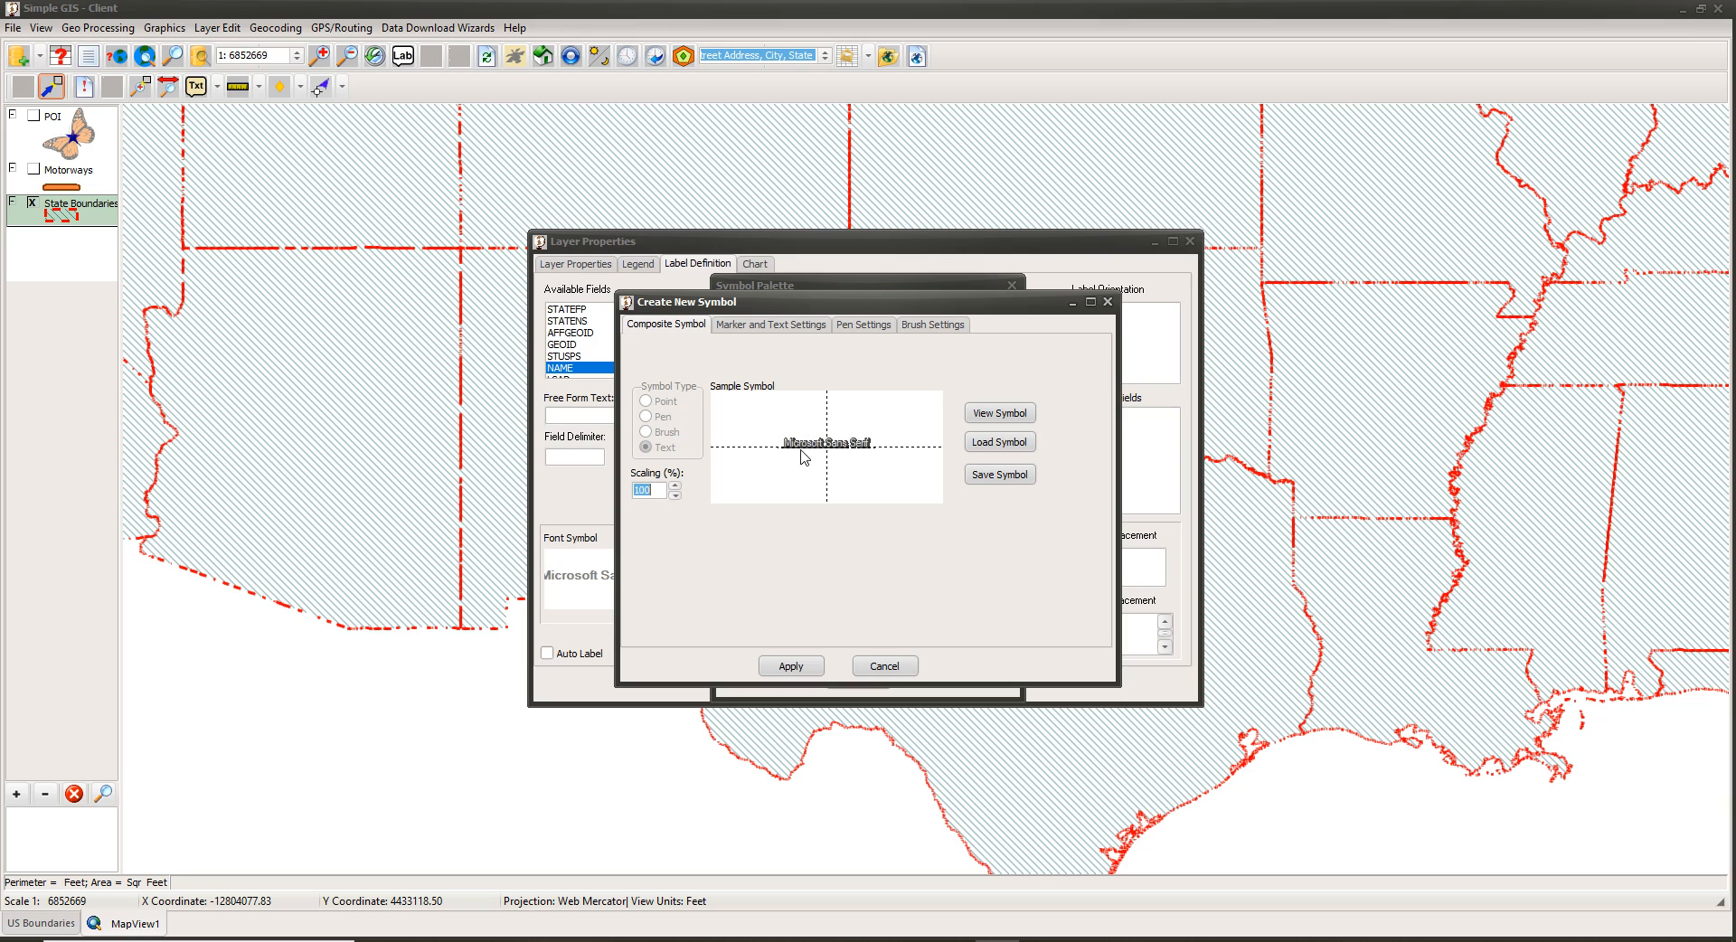
# Set the text symbol's brush style to Solid with a red brush colour and view the composite sample.
pyautogui.click(936, 325)
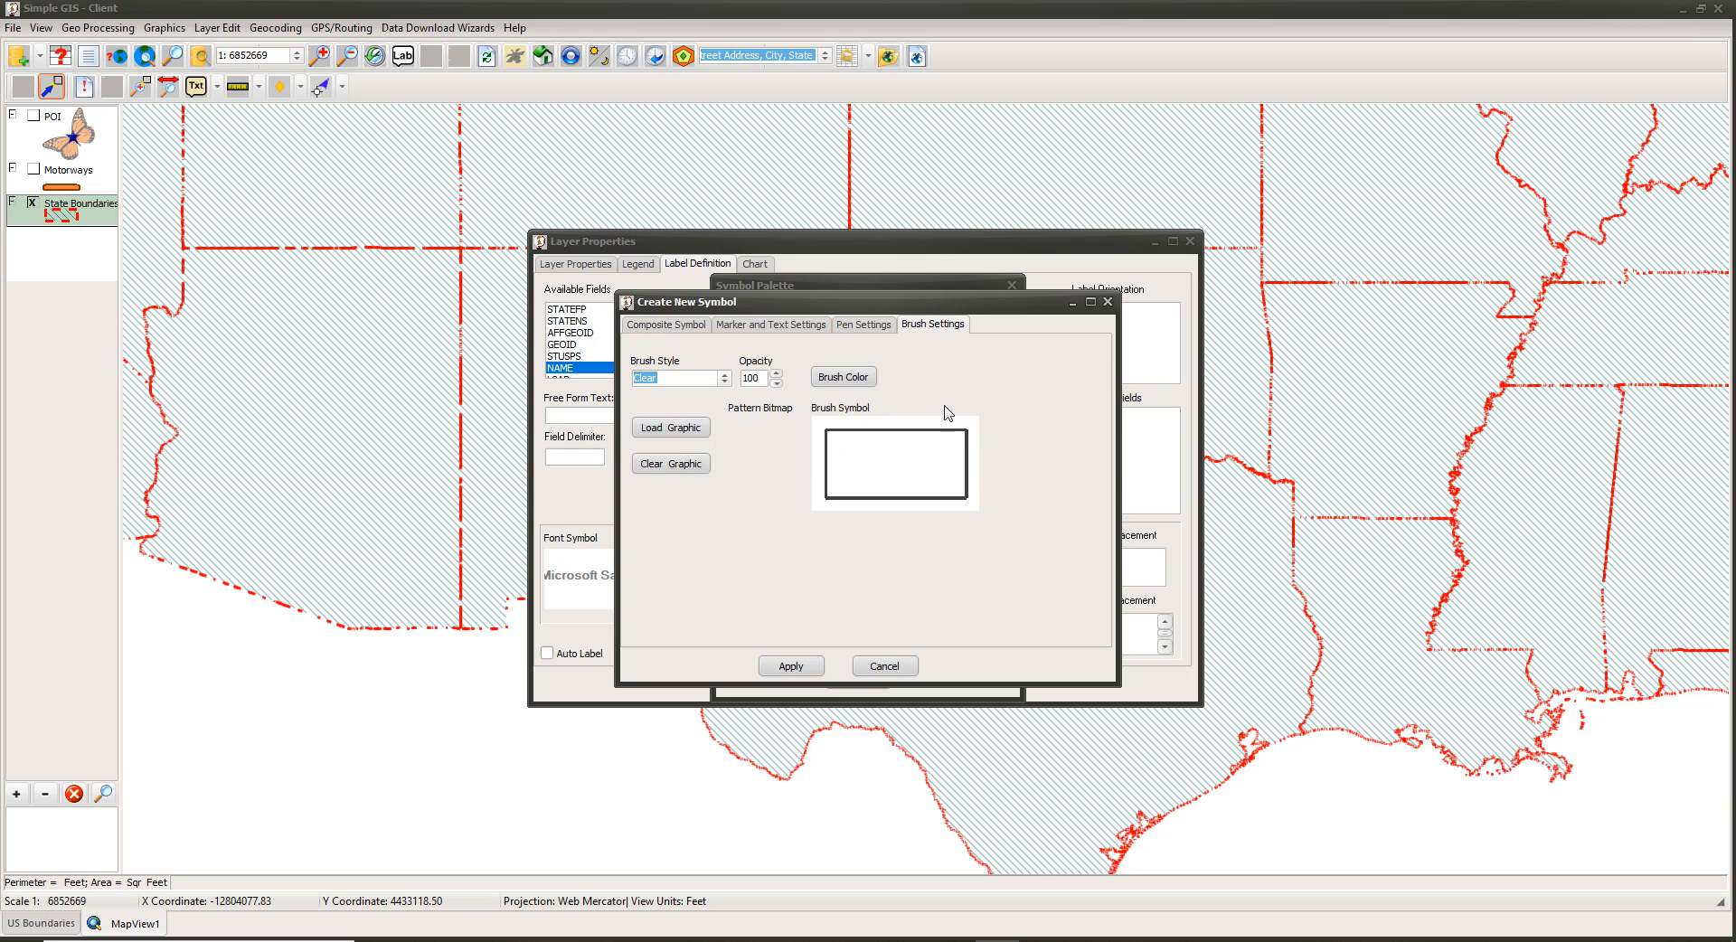
pyautogui.click(725, 378)
pyautogui.scroll(1, 663, 421)
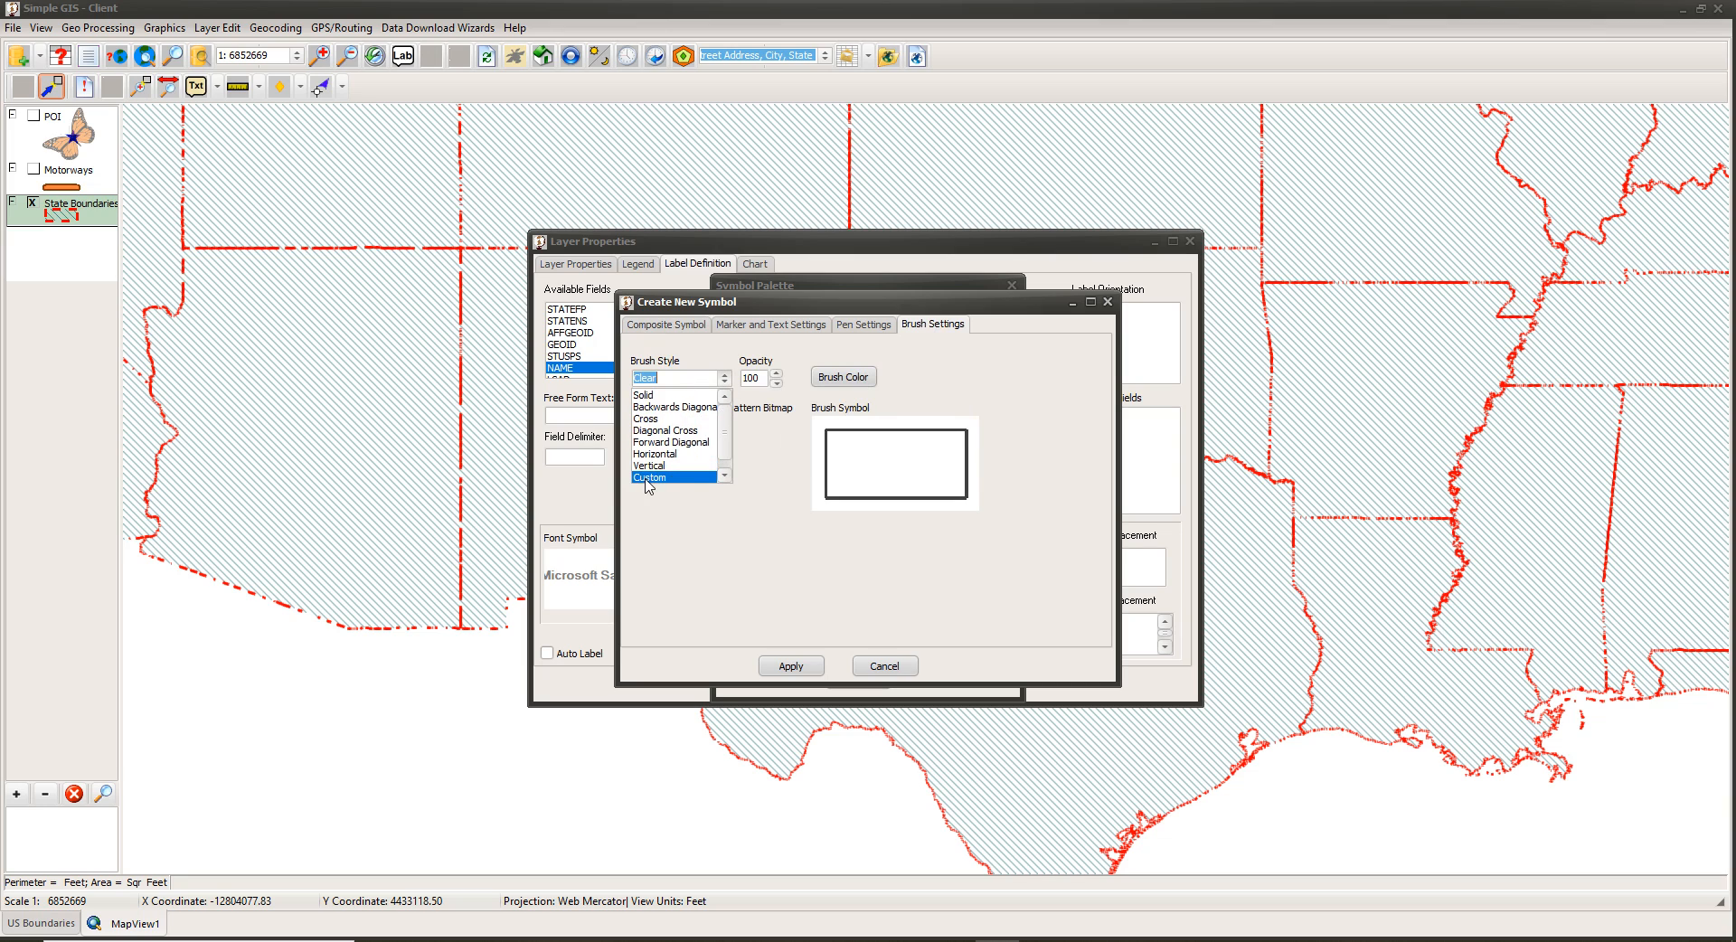
pyautogui.click(656, 398)
pyautogui.click(863, 378)
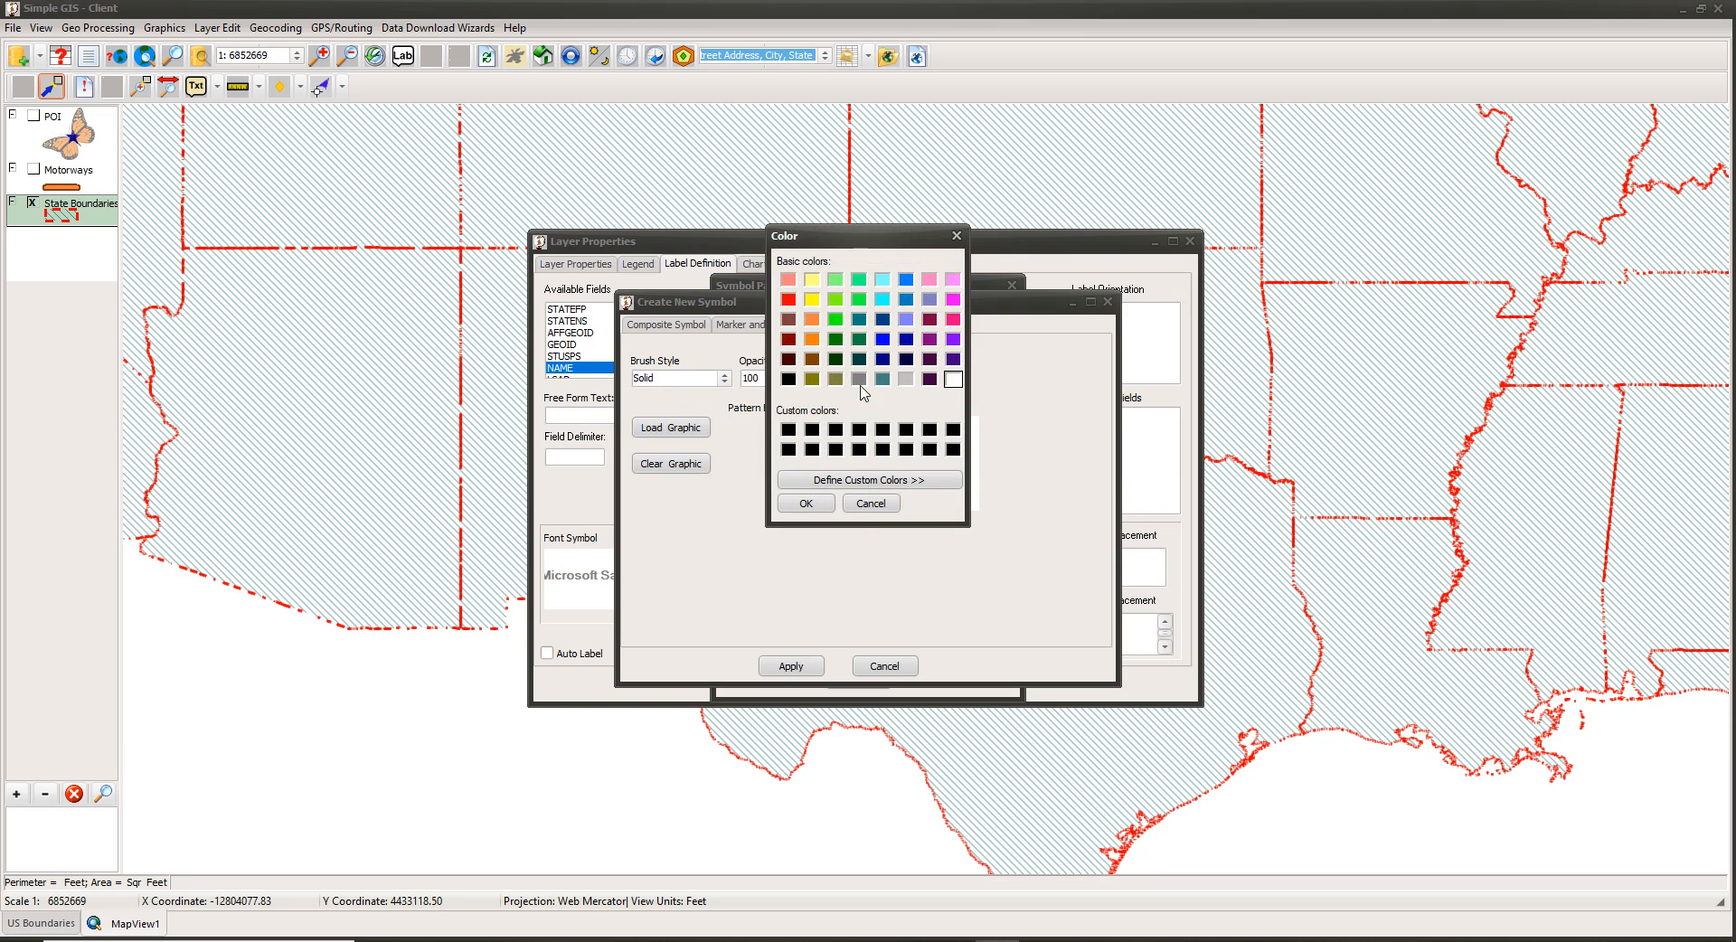
pyautogui.click(790, 302)
pyautogui.click(806, 504)
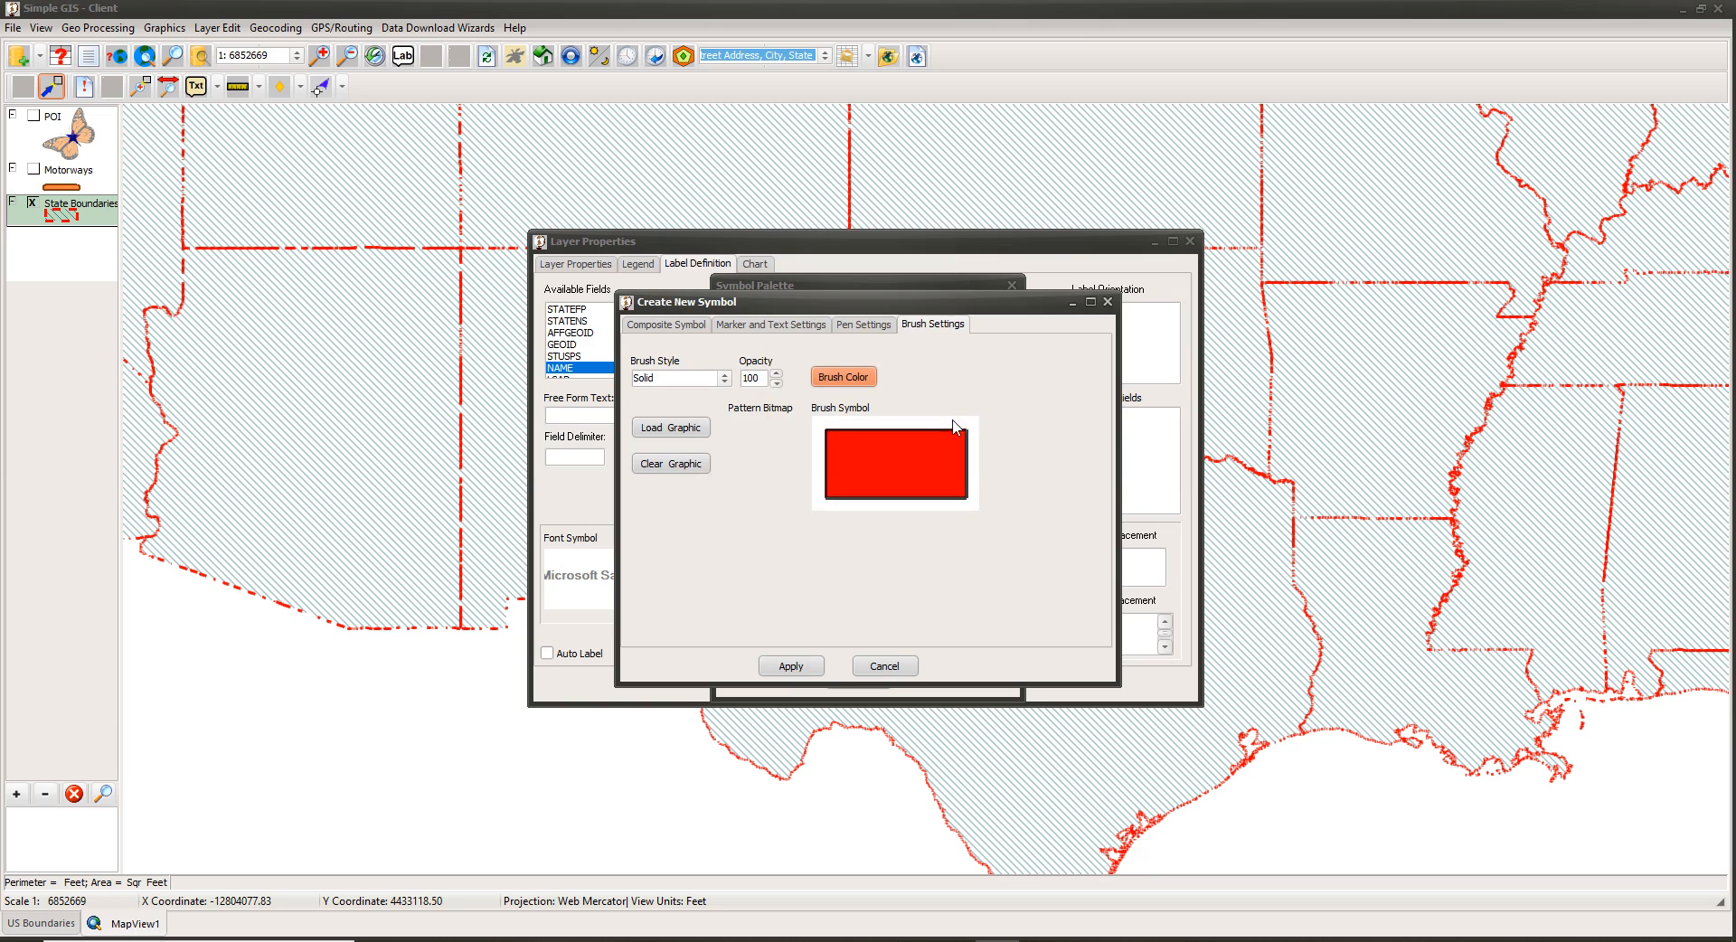
pyautogui.click(669, 325)
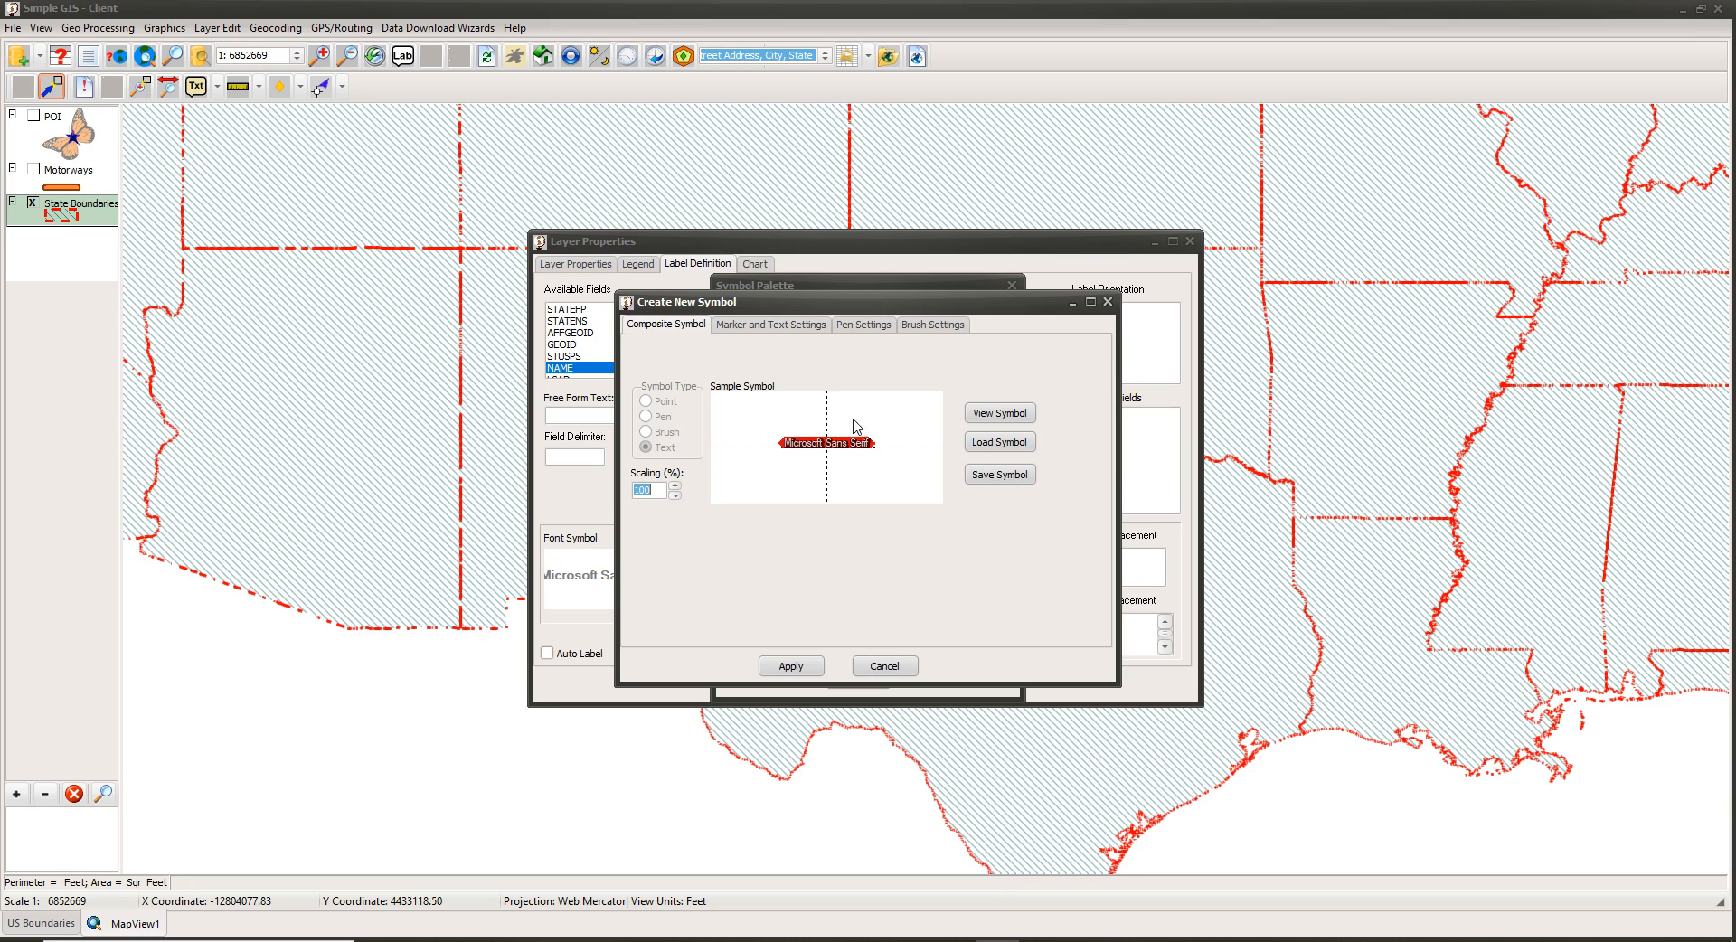
# Set the text symbol's brush style back to Clear and check the composite sample.
pyautogui.click(929, 331)
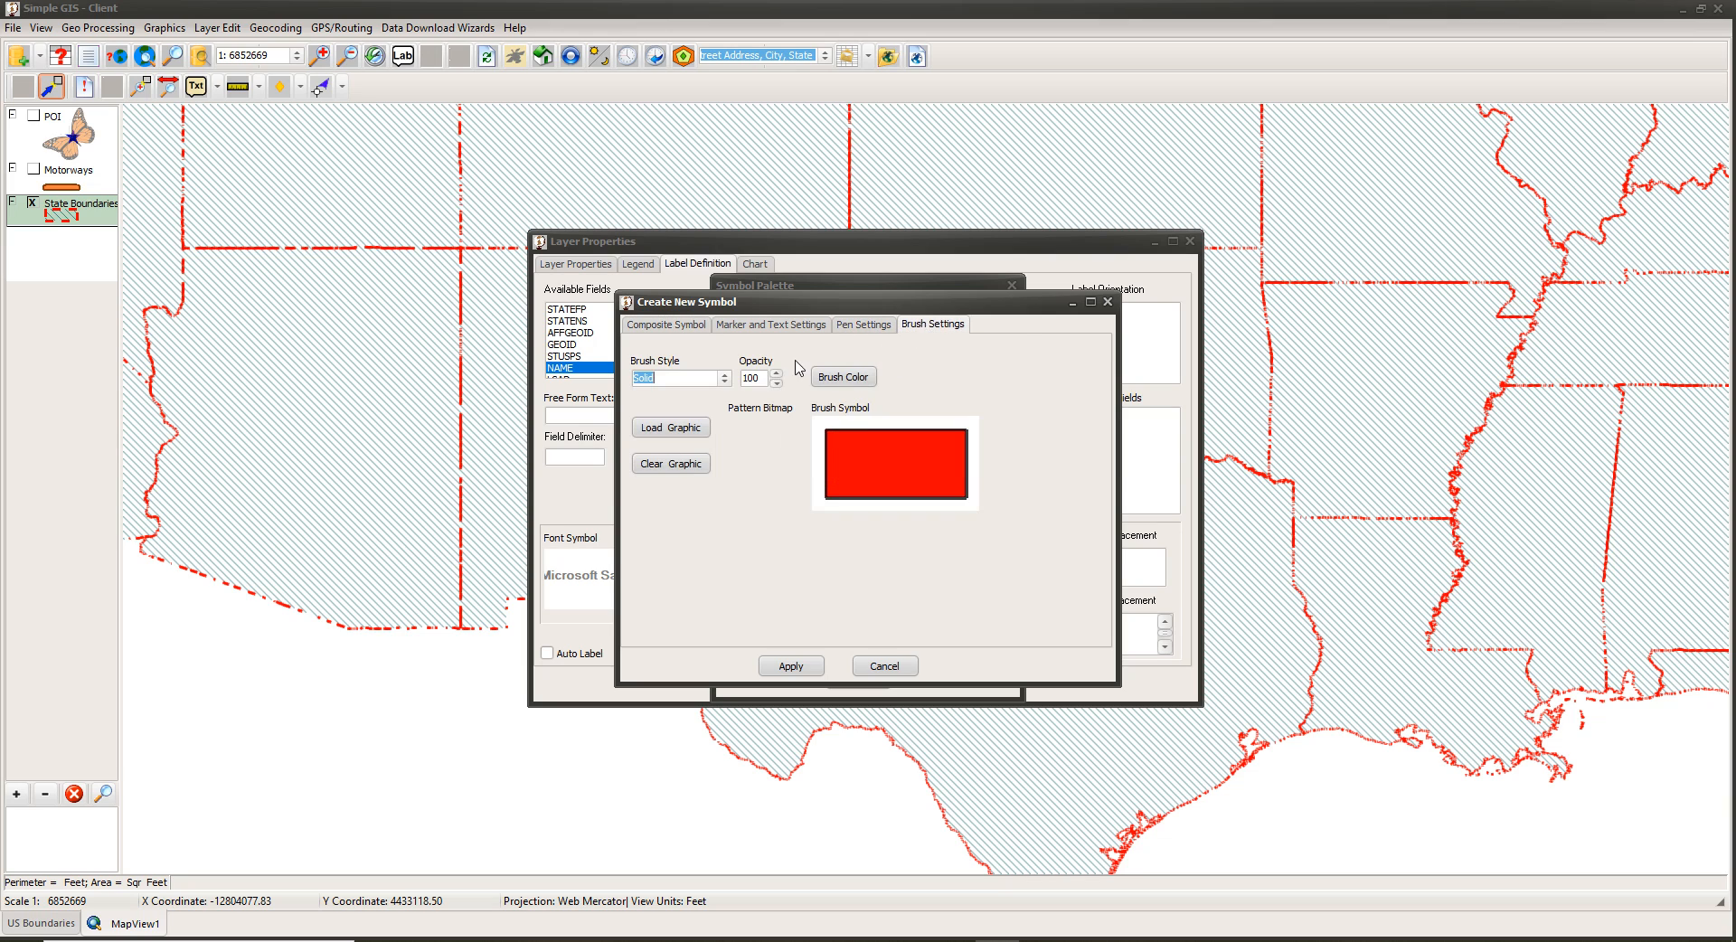
pyautogui.click(726, 379)
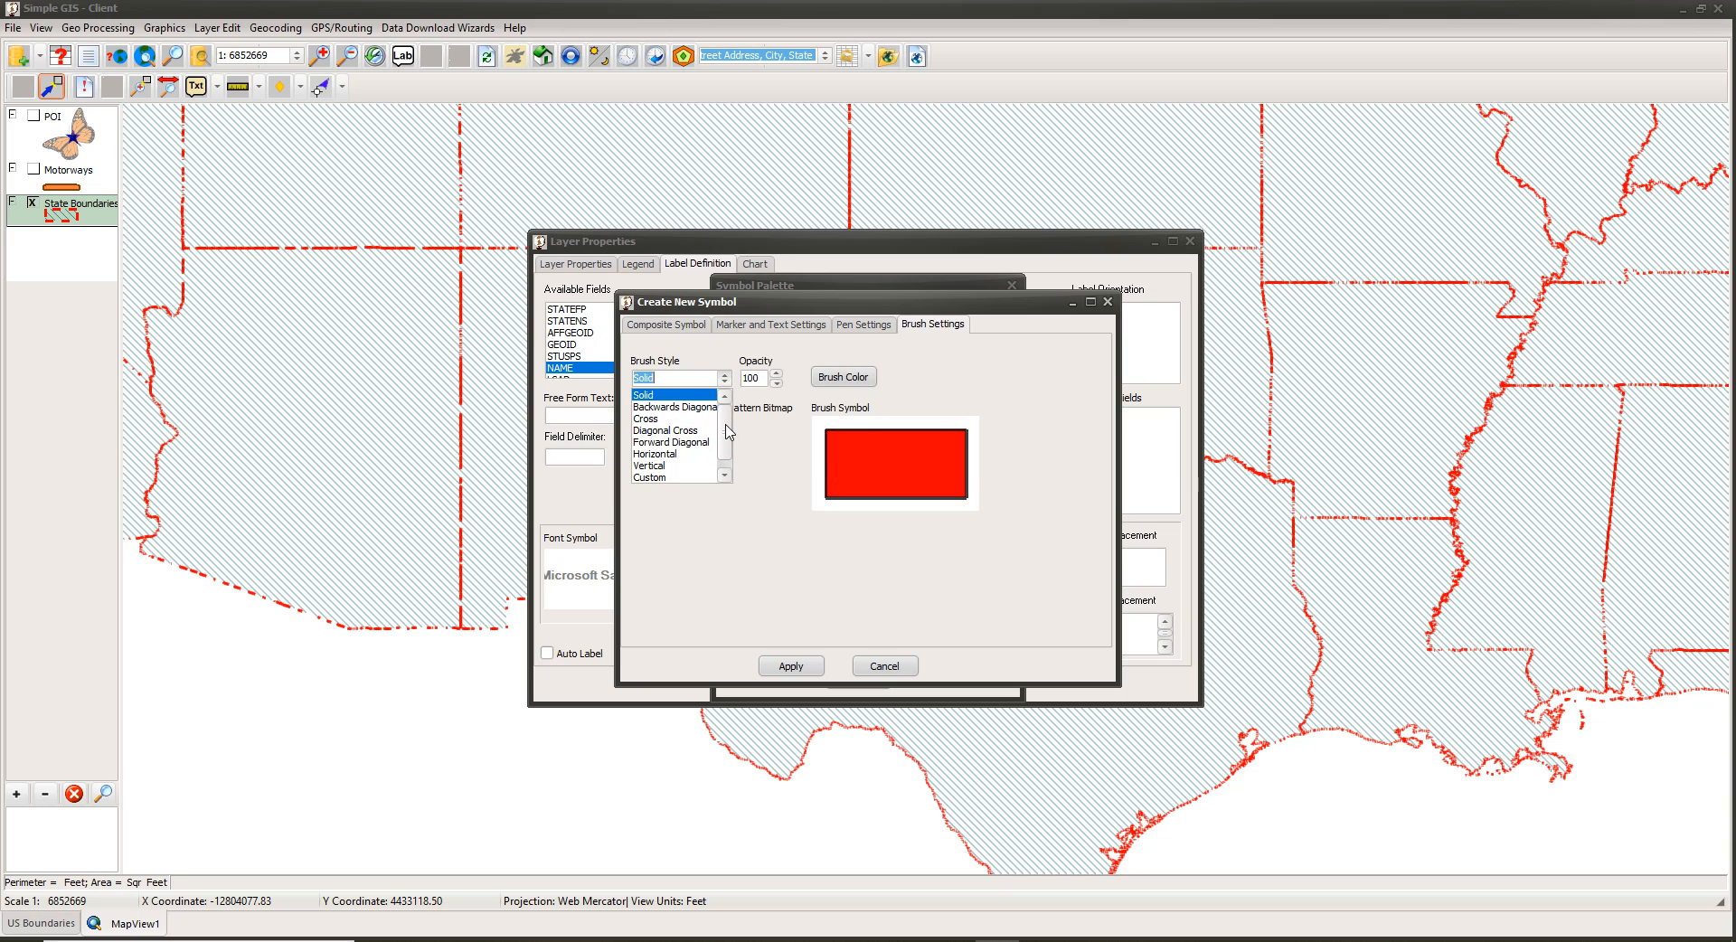
pyautogui.moveTo(726, 426); pyautogui.dragTo(726, 450)
pyautogui.click(696, 477)
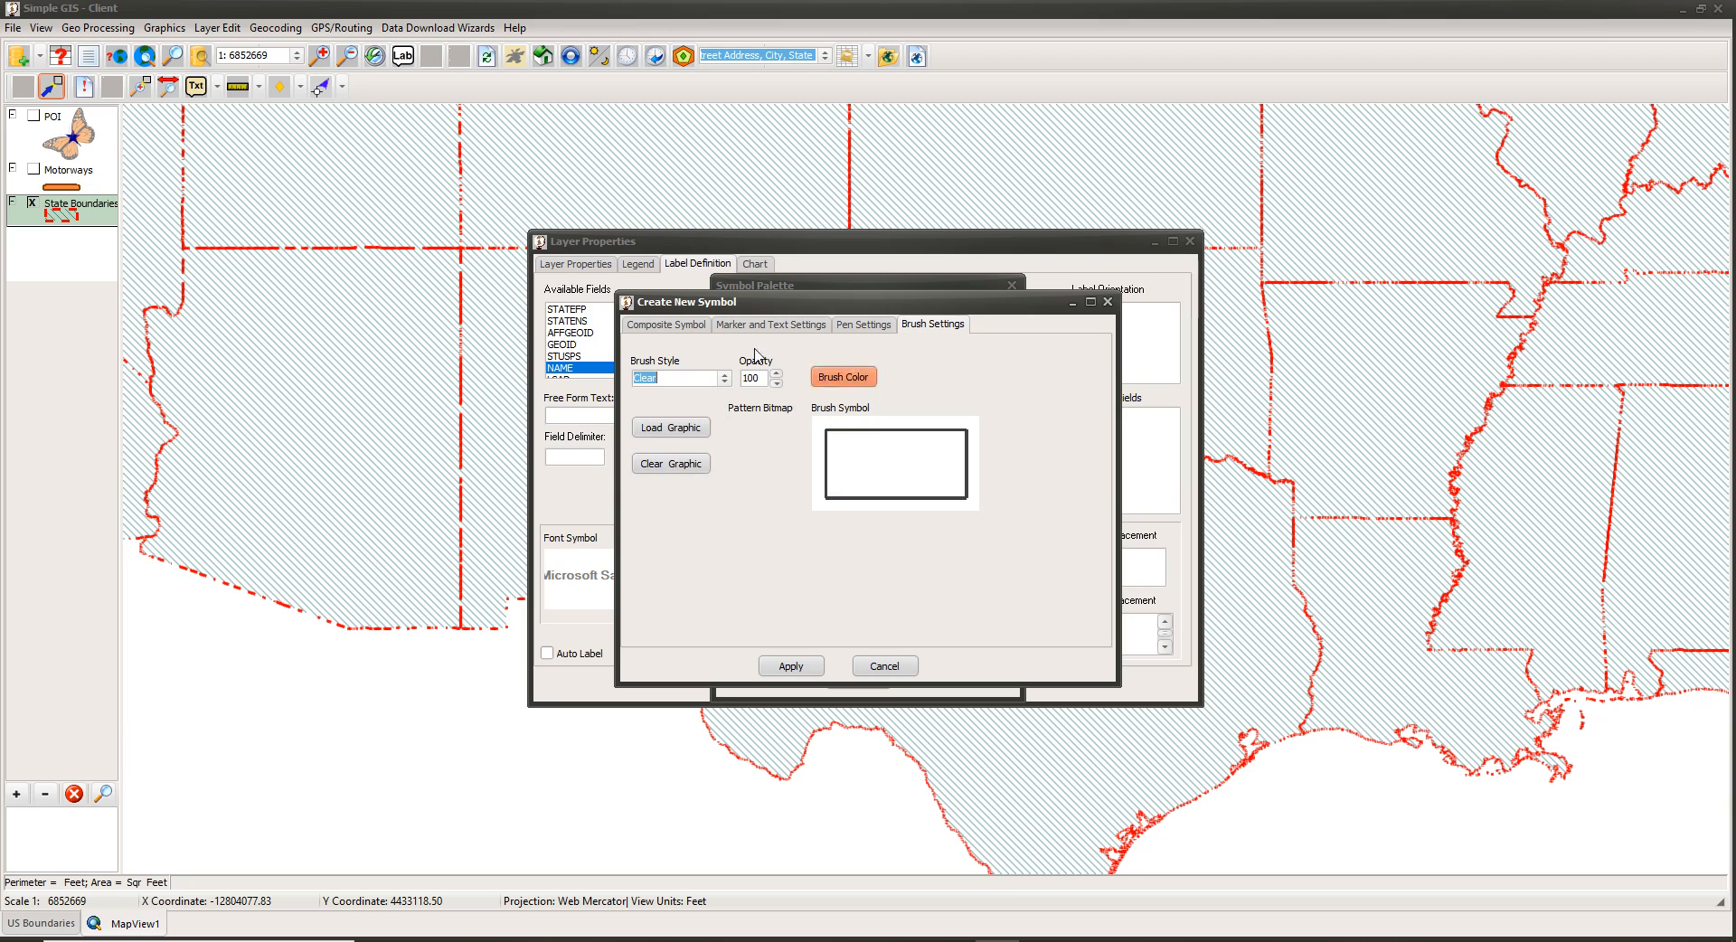
pyautogui.click(667, 325)
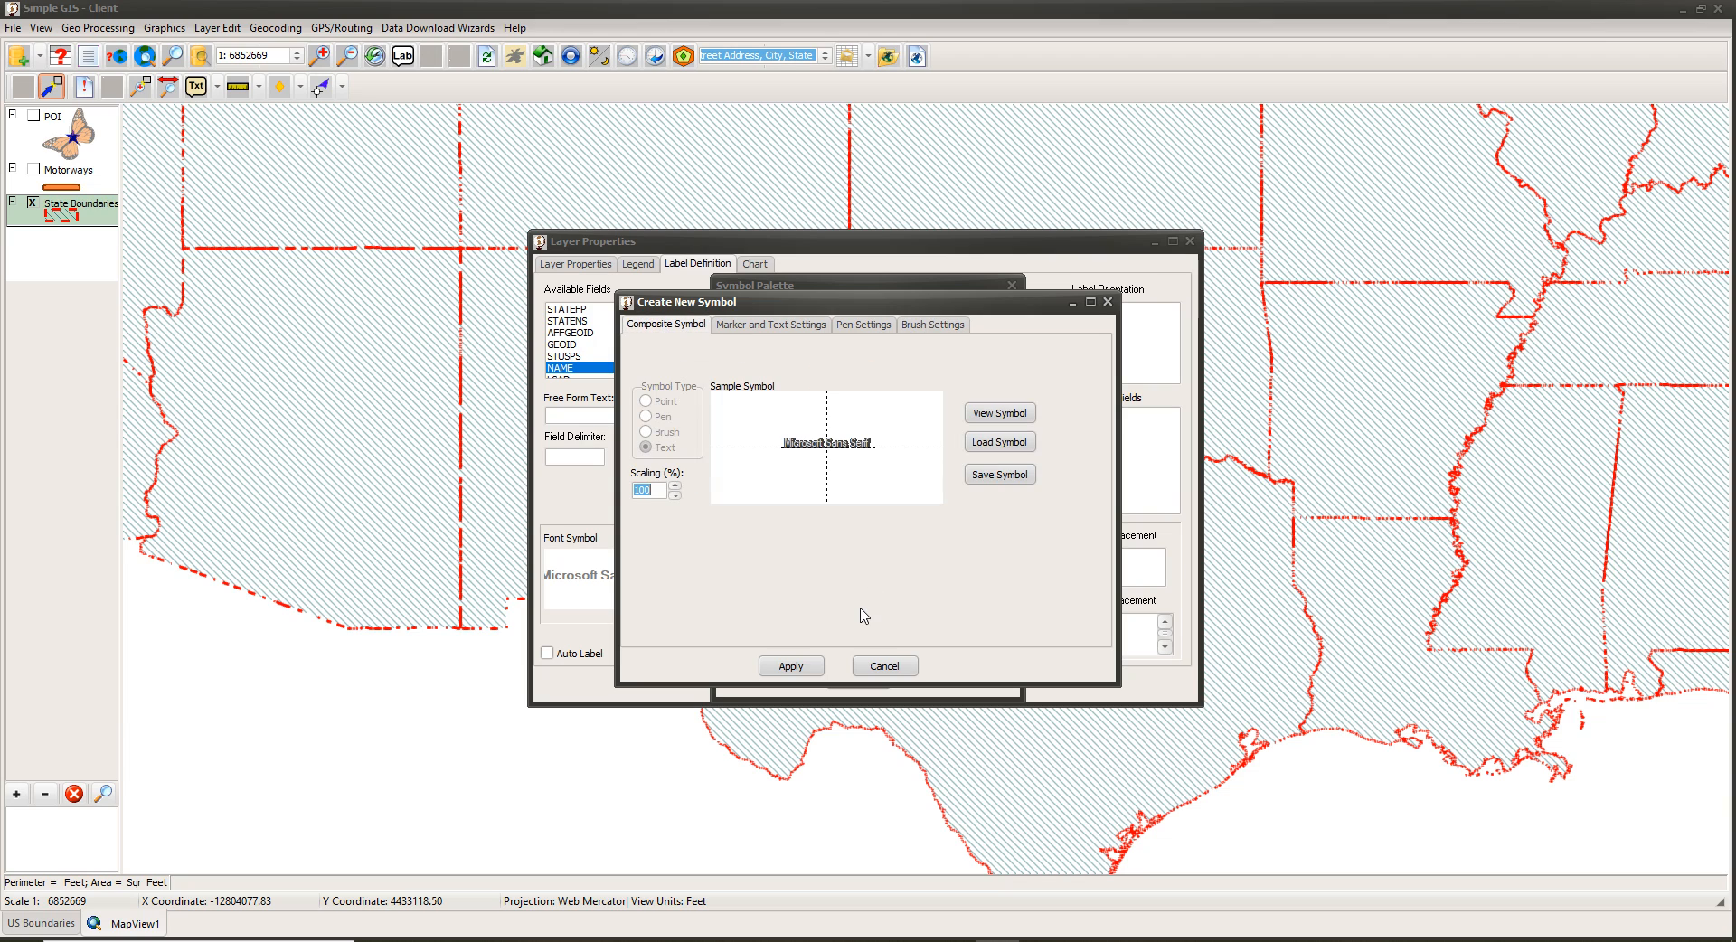
# Assign the outlined text symbol as the State Boundaries label font, replacing its palette entry, and apply the labels with Auto Label enabled.
pyautogui.click(805, 669)
pyautogui.click(831, 505)
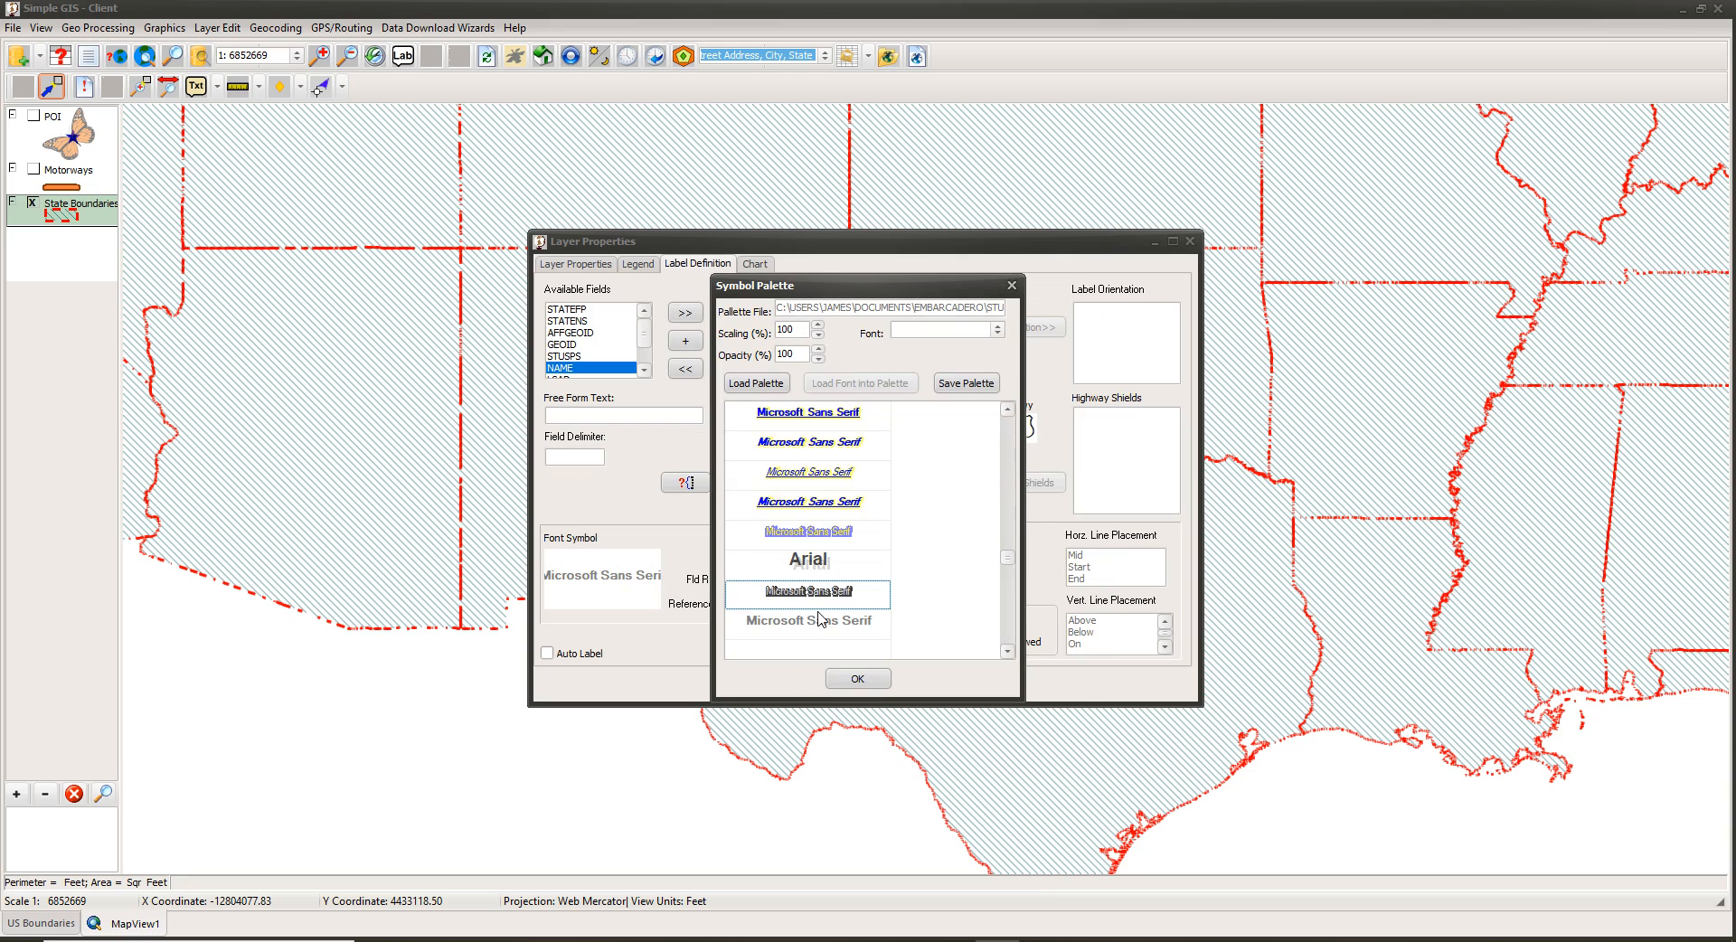
pyautogui.click(870, 679)
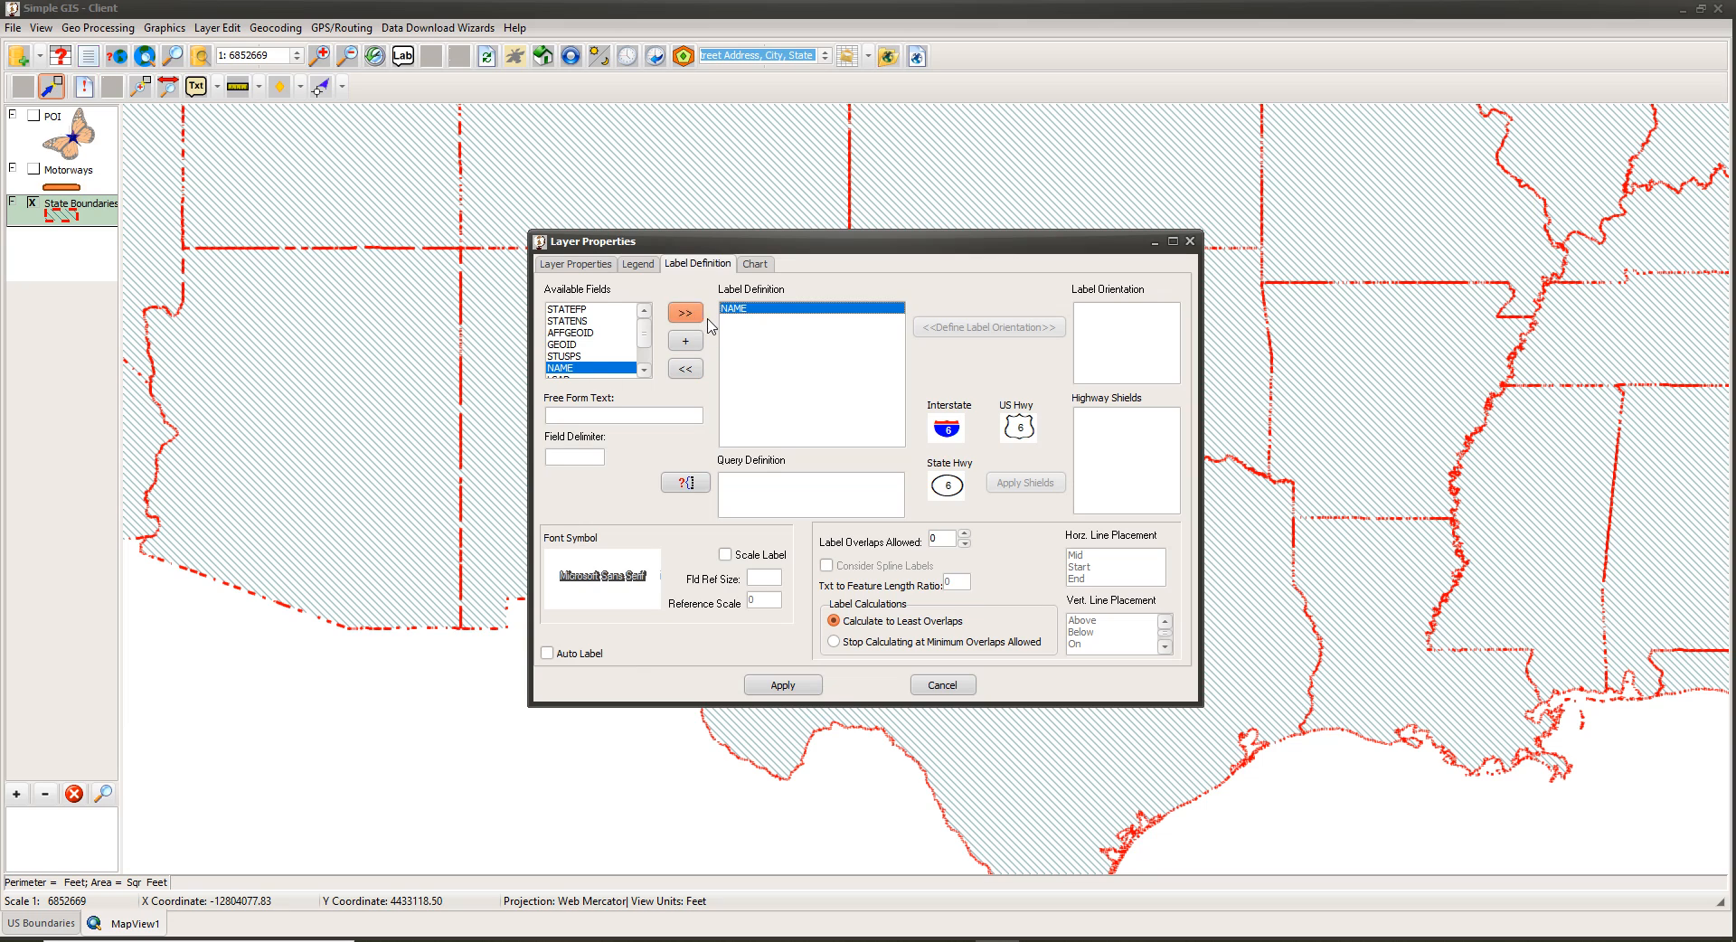
pyautogui.click(548, 658)
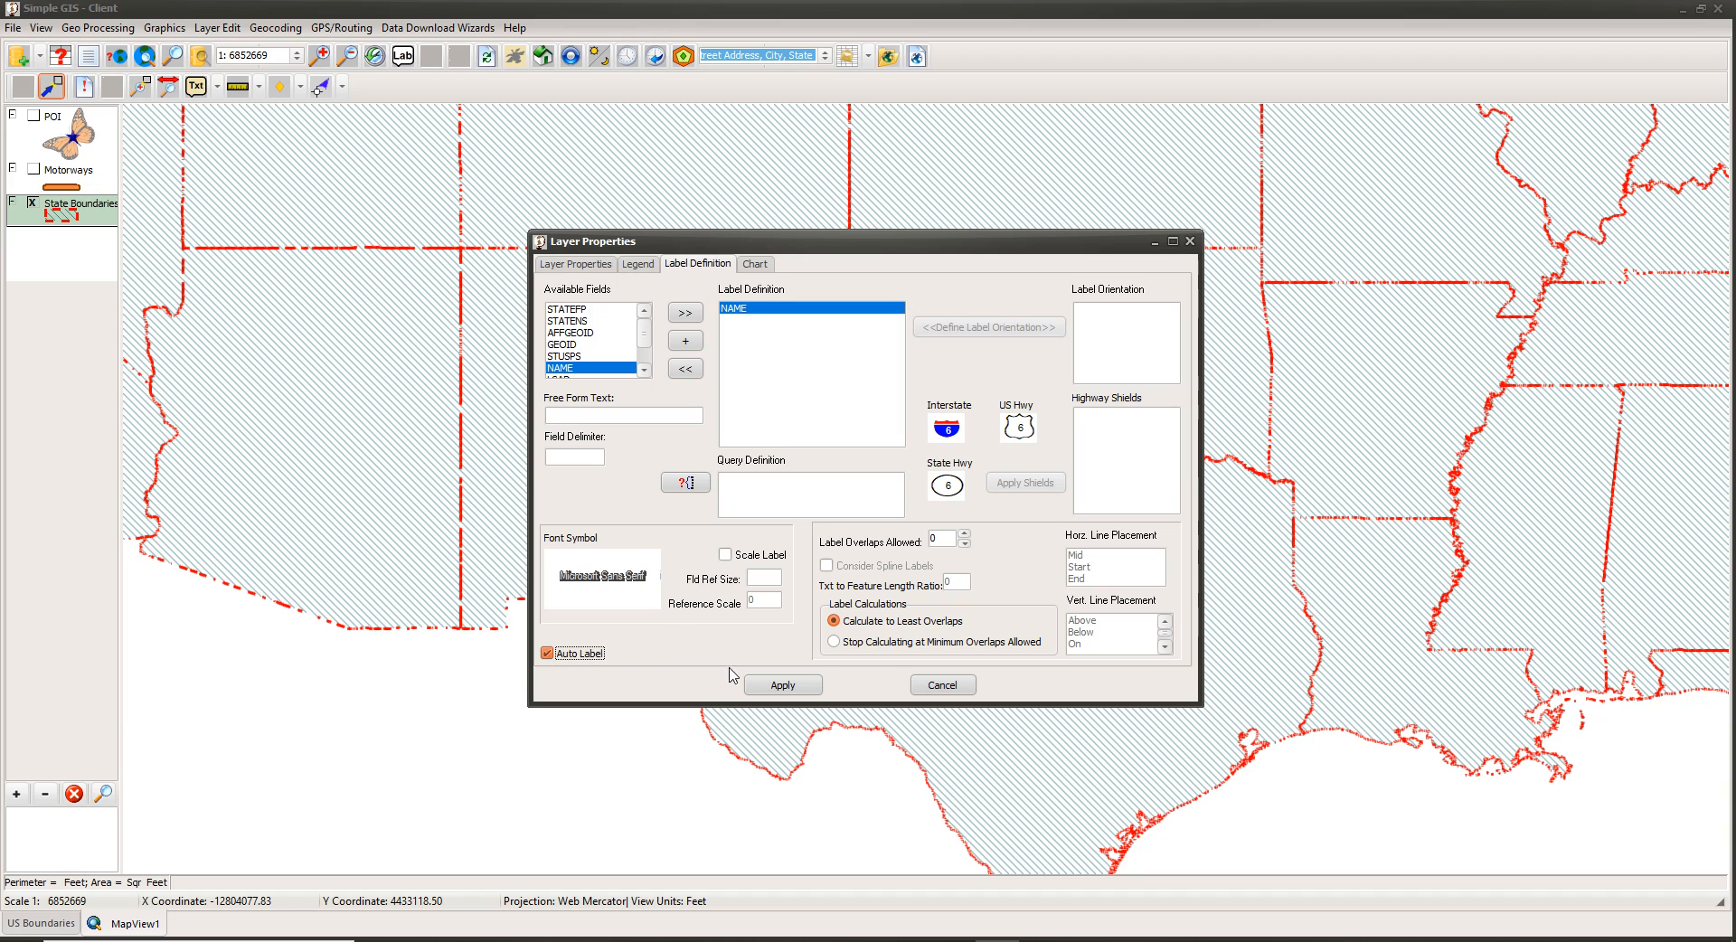
pyautogui.click(782, 686)
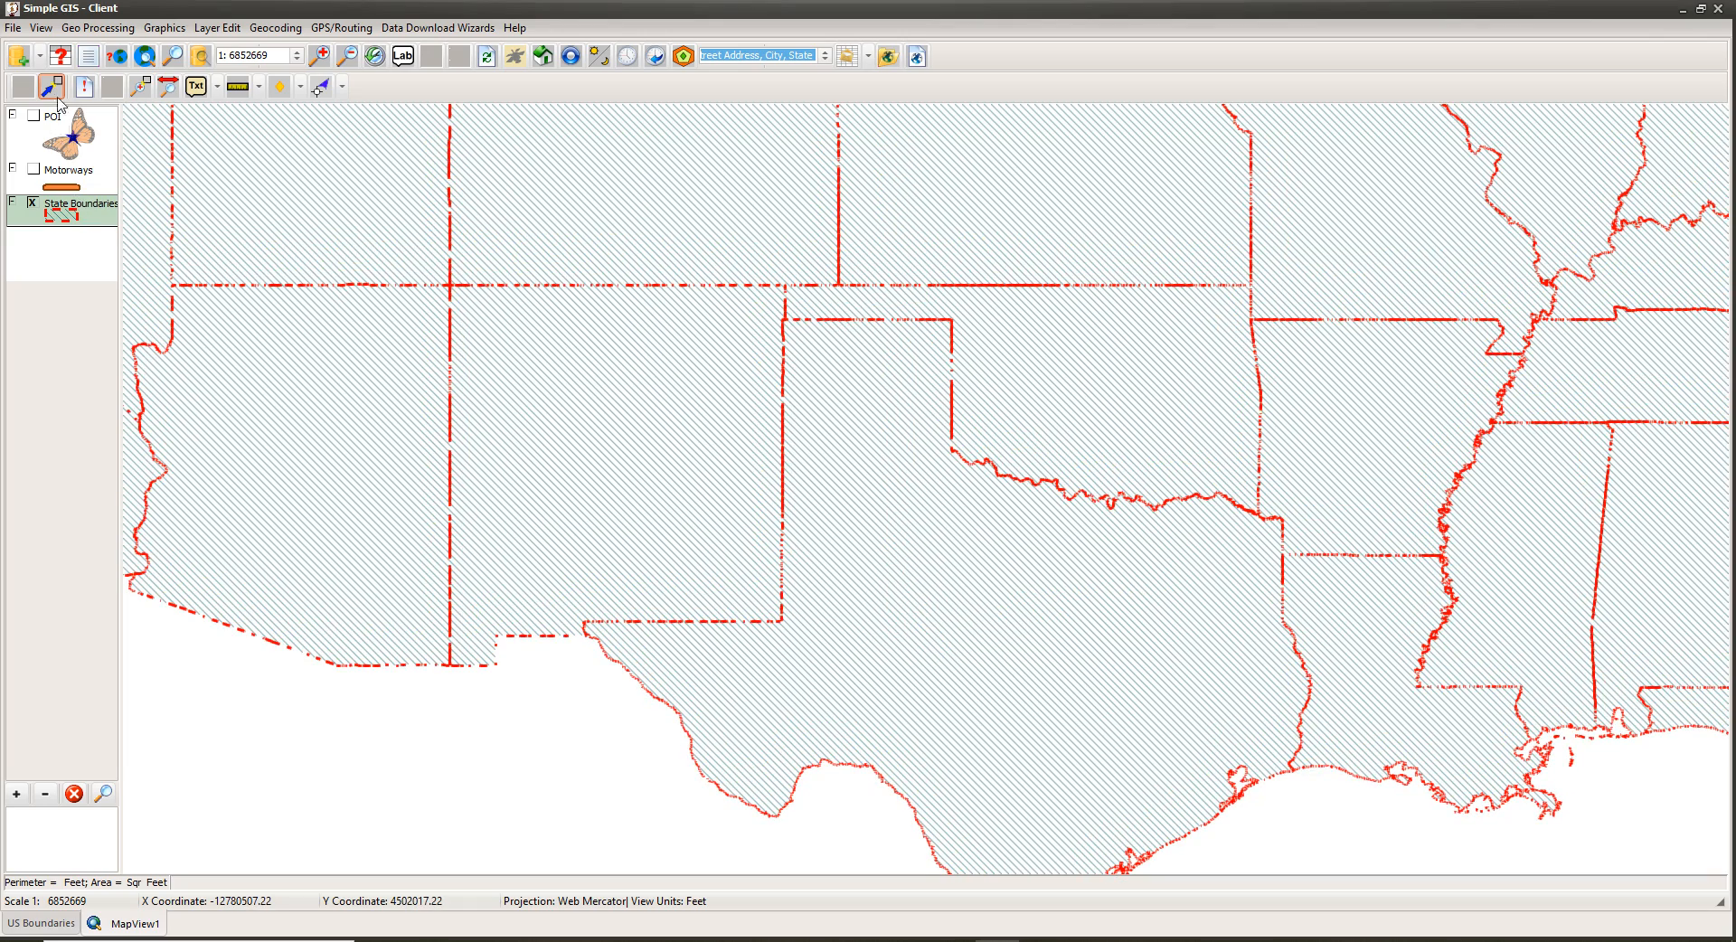
# Reopen the State Boundaries layer's label definition, enable Auto Label again and apply it.
pyautogui.click(46, 30)
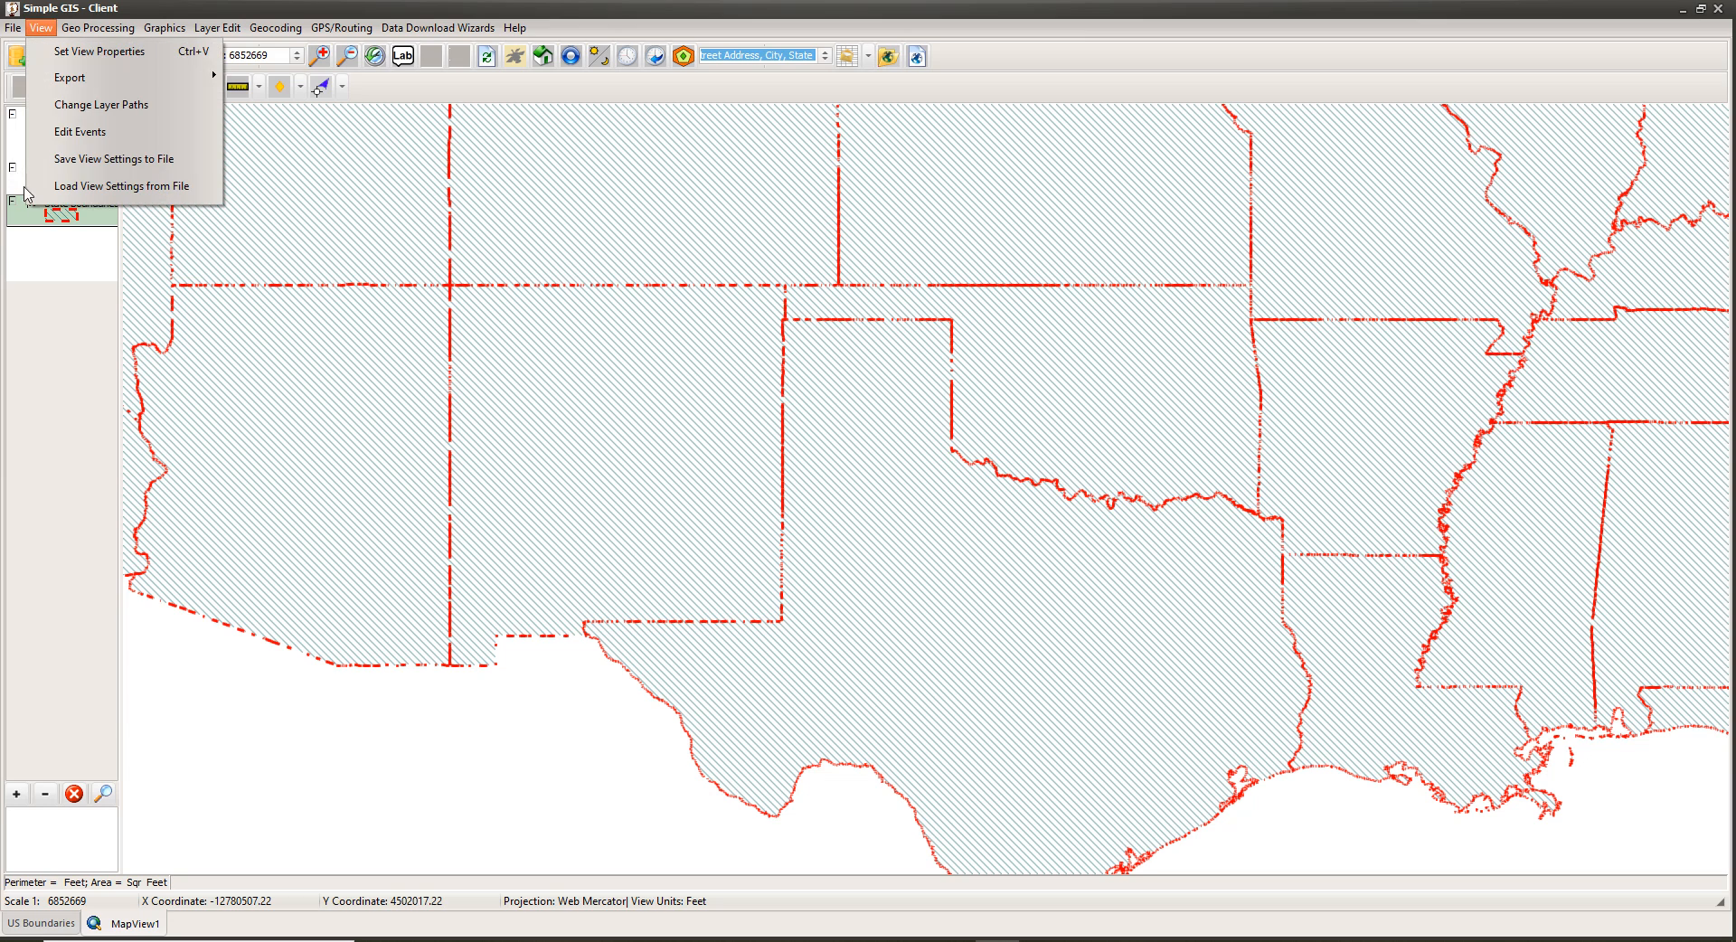
pyautogui.click(45, 219)
pyautogui.doubleClick(45, 219)
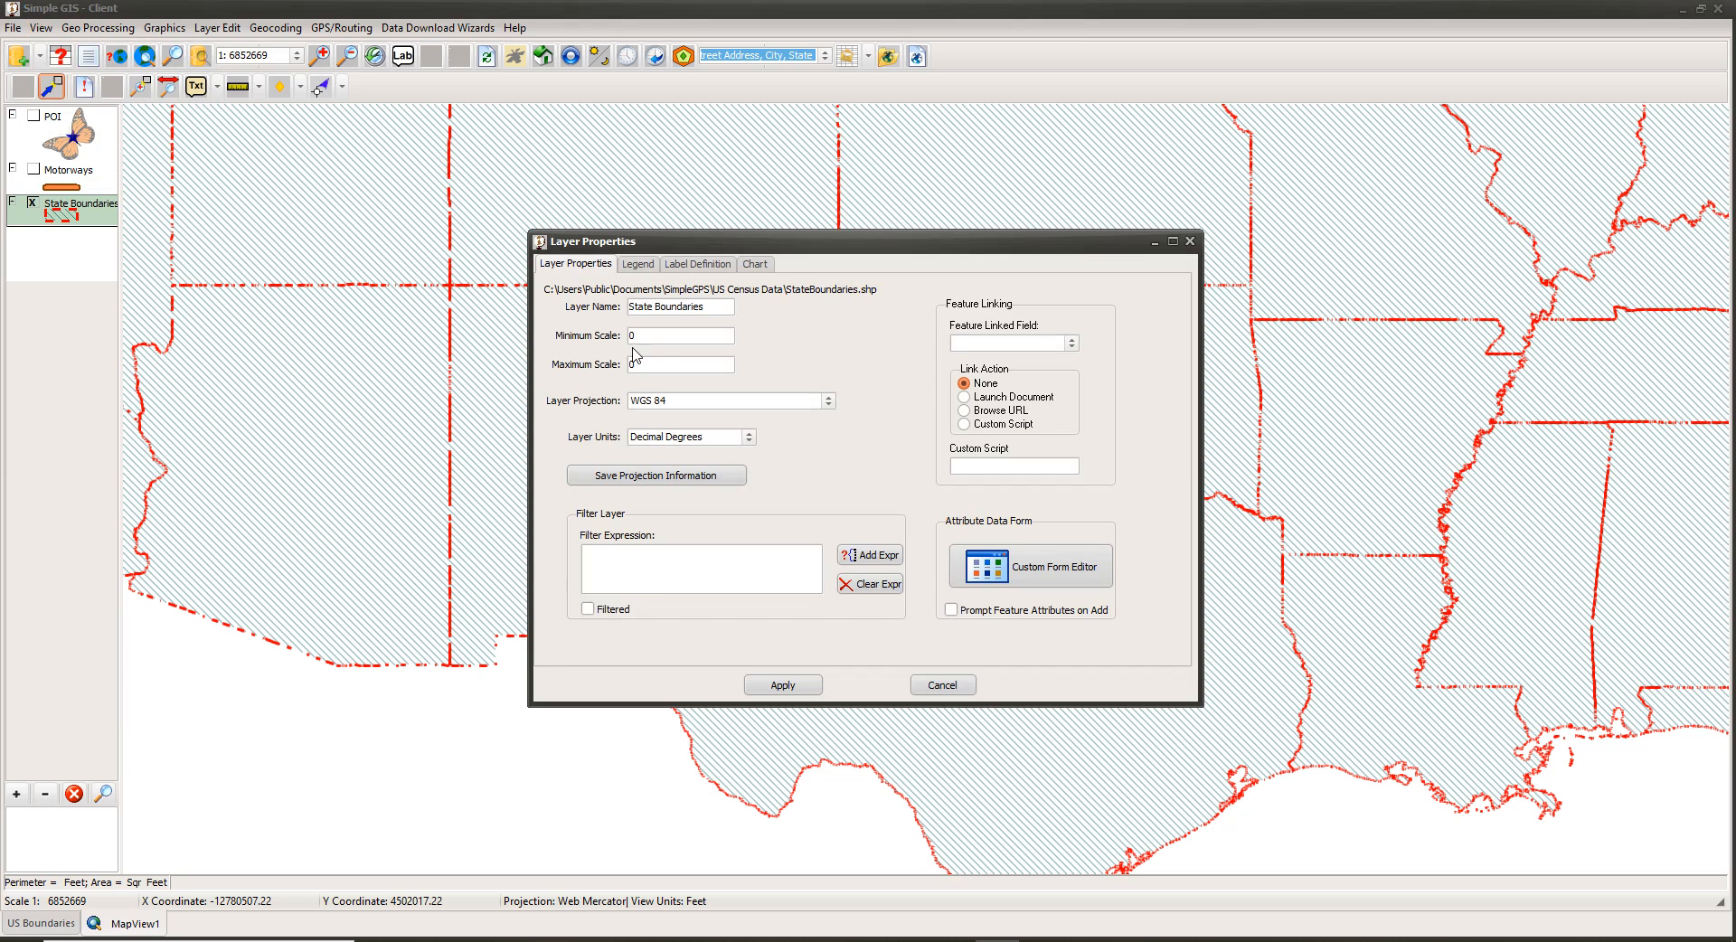
pyautogui.click(698, 265)
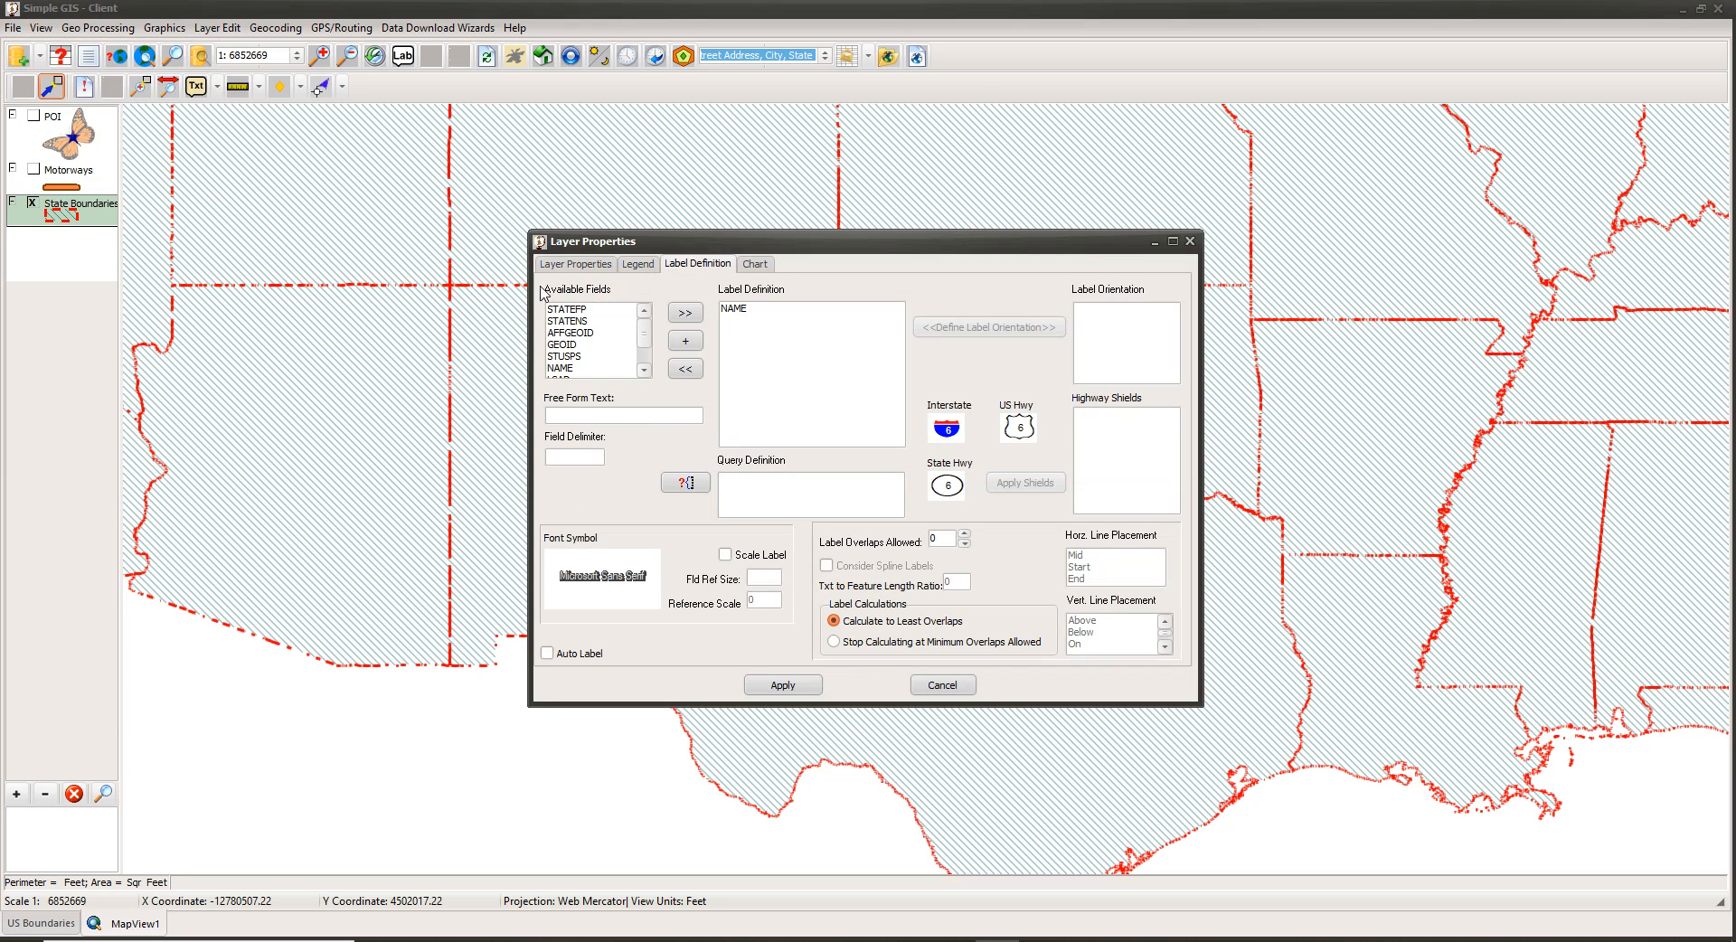
pyautogui.click(547, 654)
pyautogui.click(785, 685)
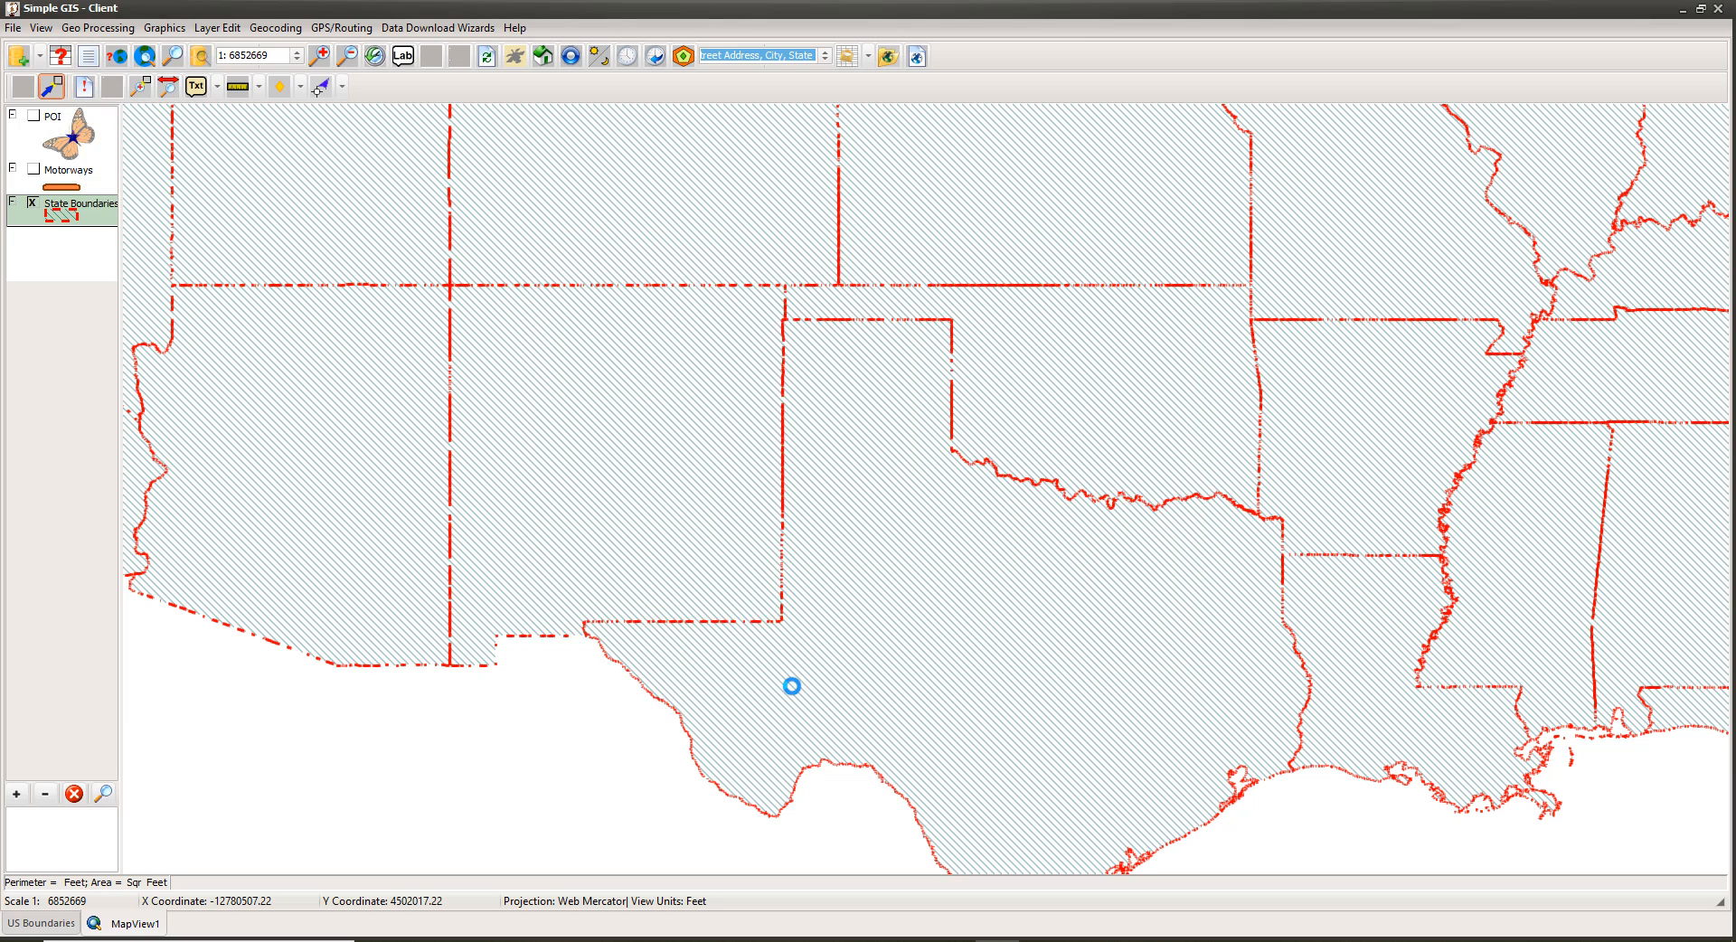